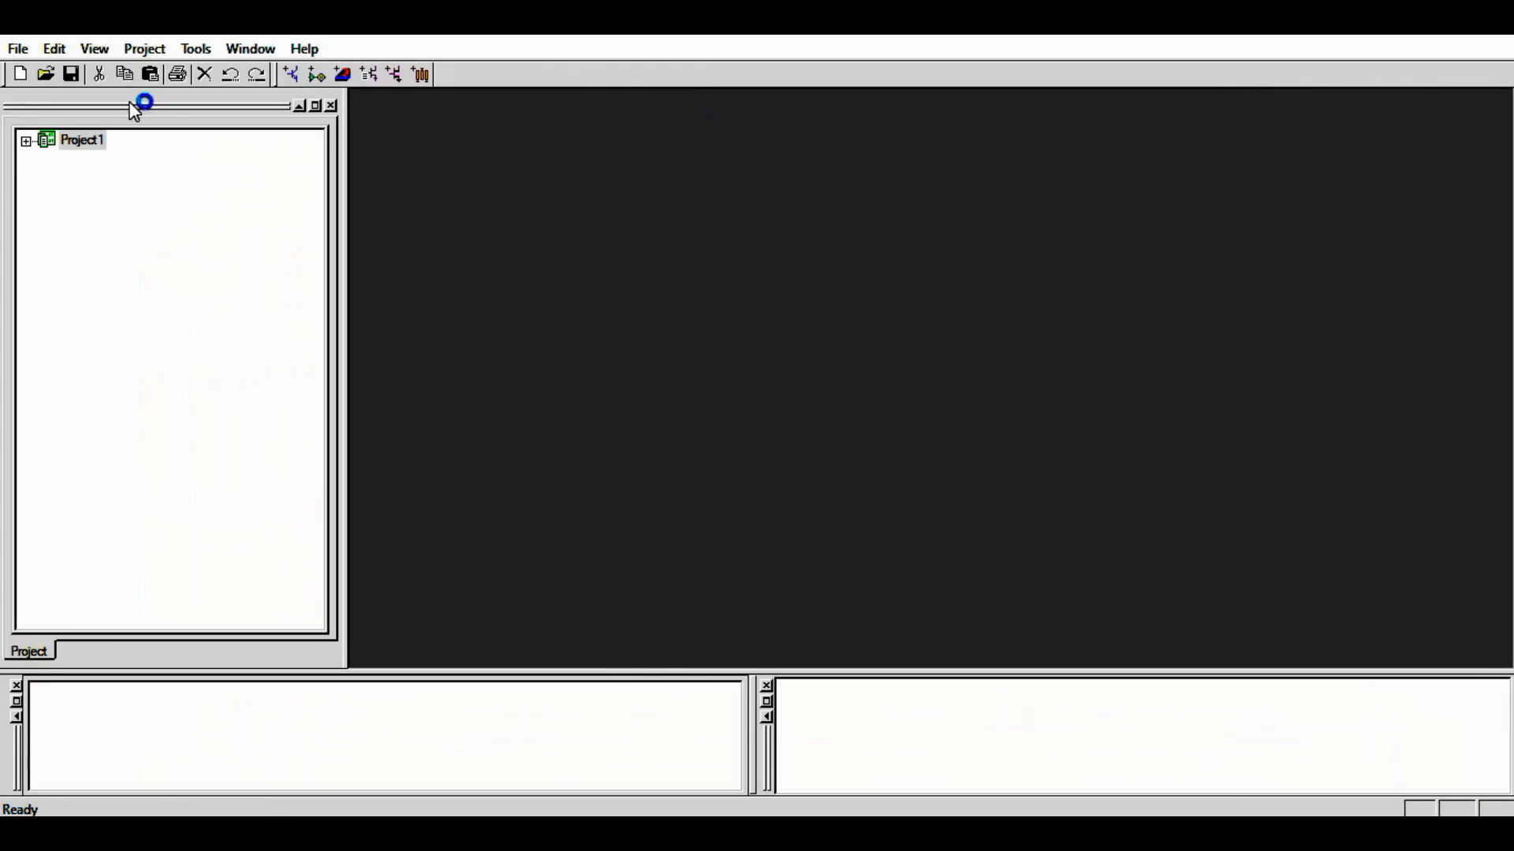
Insert a circuit design into Project1 without assigning a layout technology
{"action": "left_click", "coordinate": [27, 141]}
{"action": "left_click", "coordinate": [142, 53]}
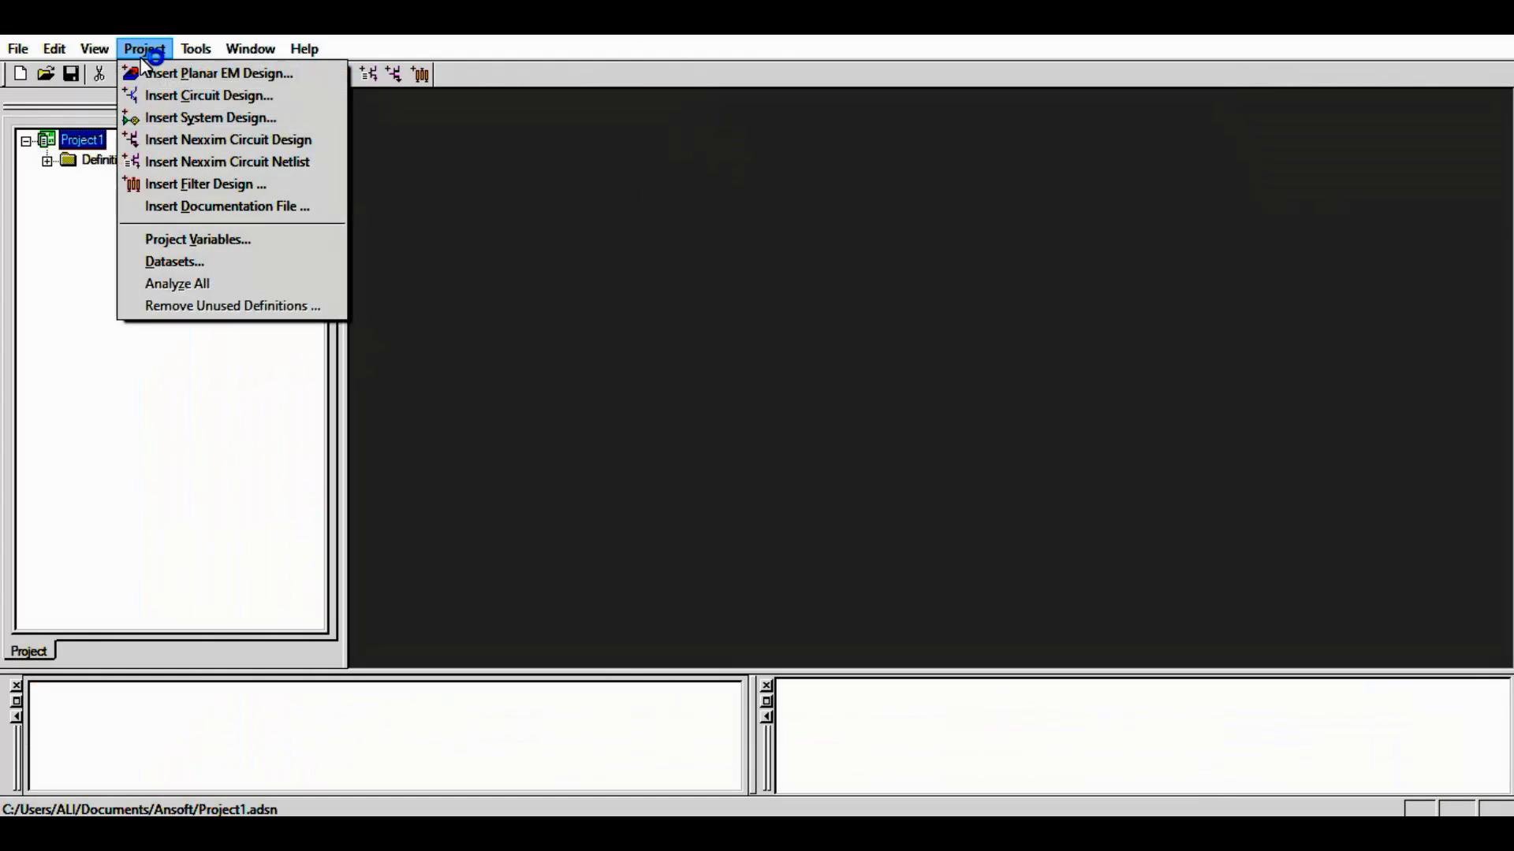
{"action": "left_click", "coordinate": [163, 94]}
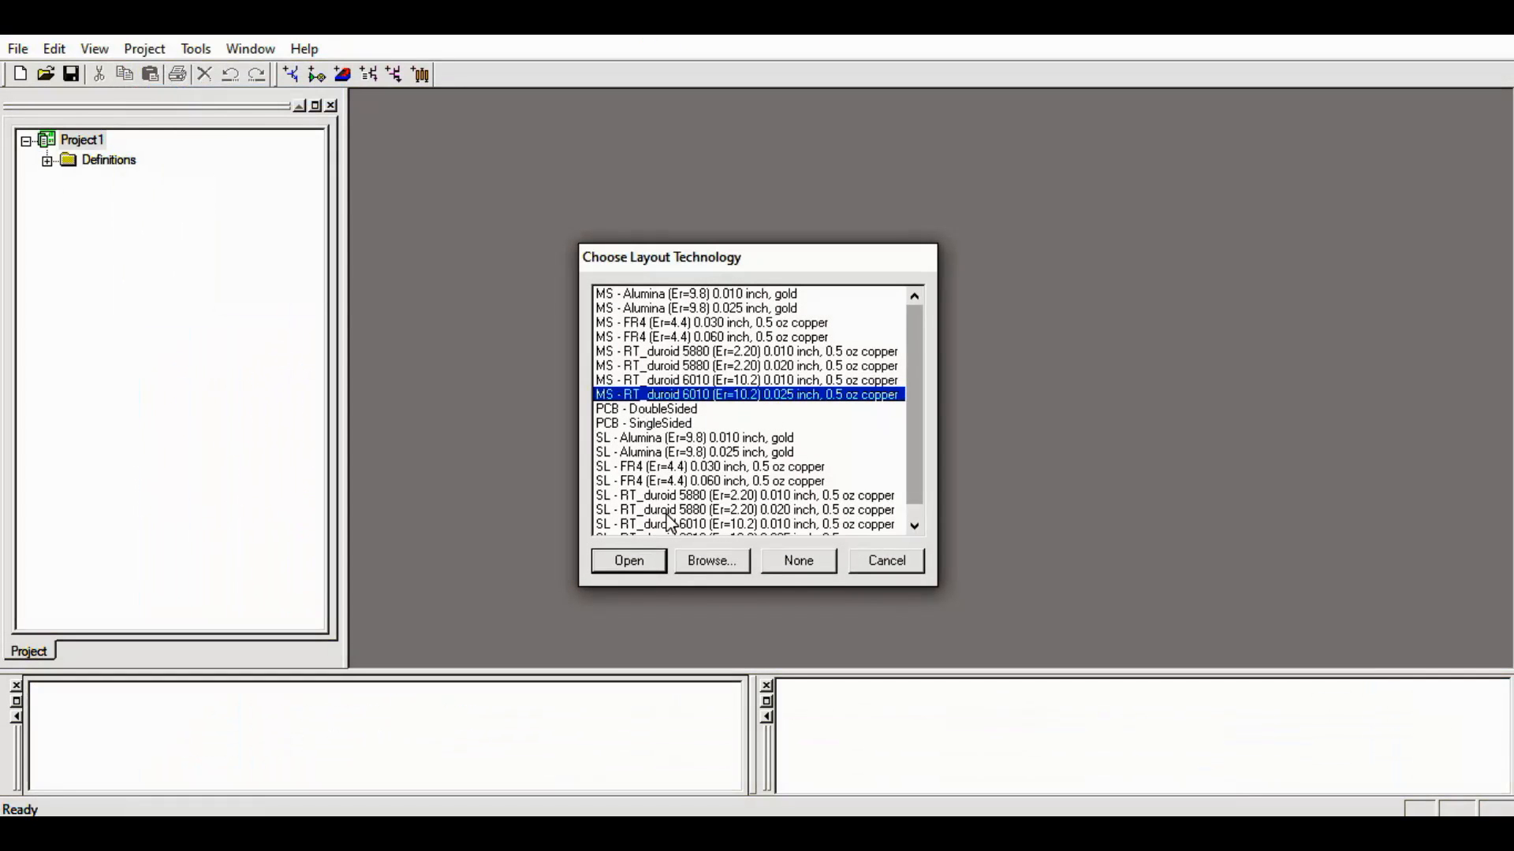
{"action": "left_click", "coordinate": [796, 561]}
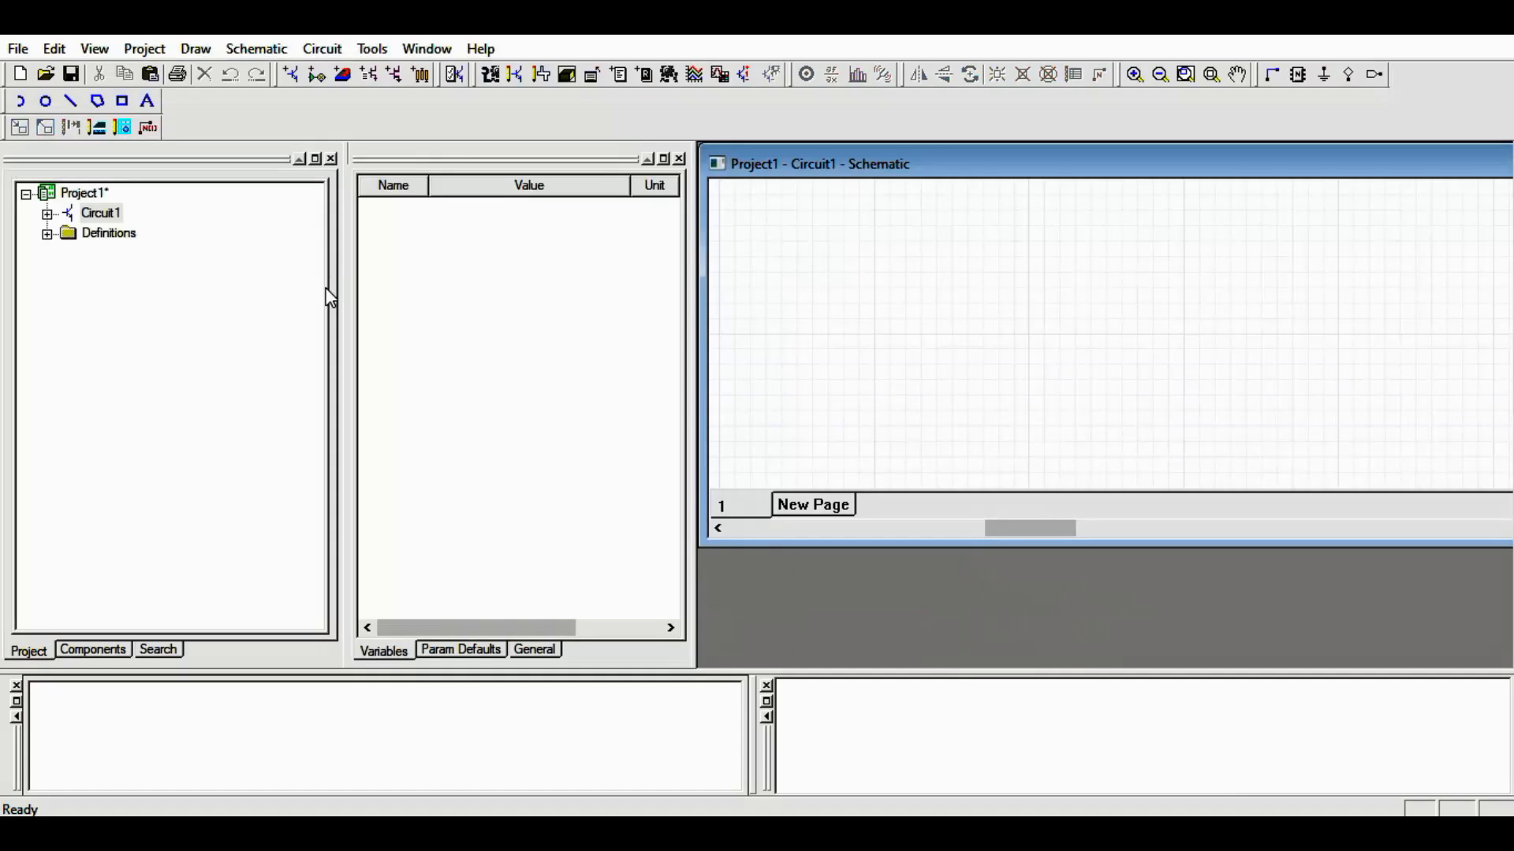
Add a substrate definition named R04003C to the data of Circuit1
{"action": "left_click", "coordinate": [45, 218]}
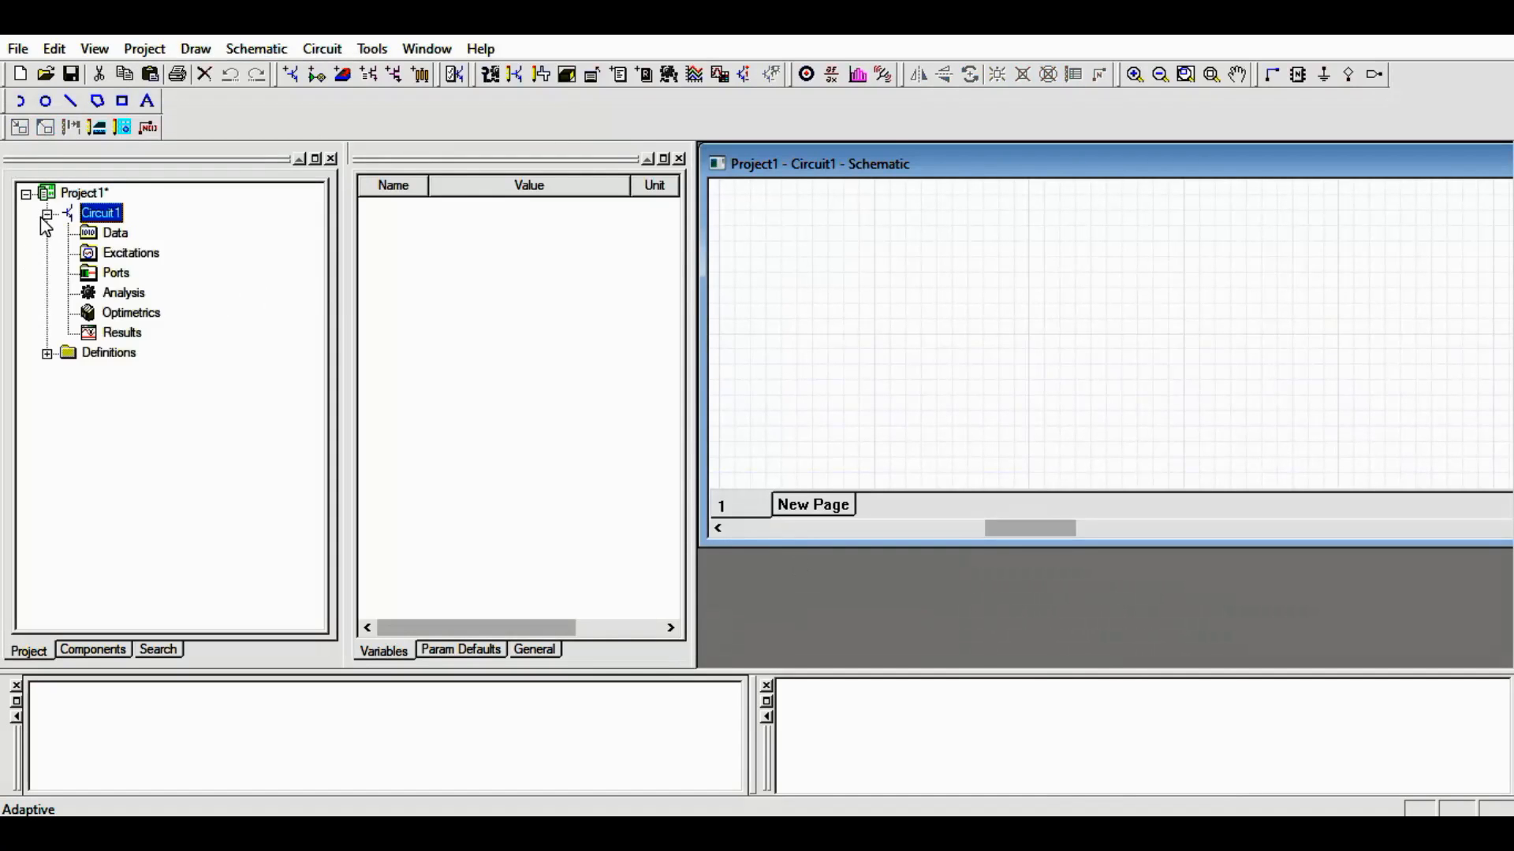
{"action": "right_click", "coordinate": [90, 234]}
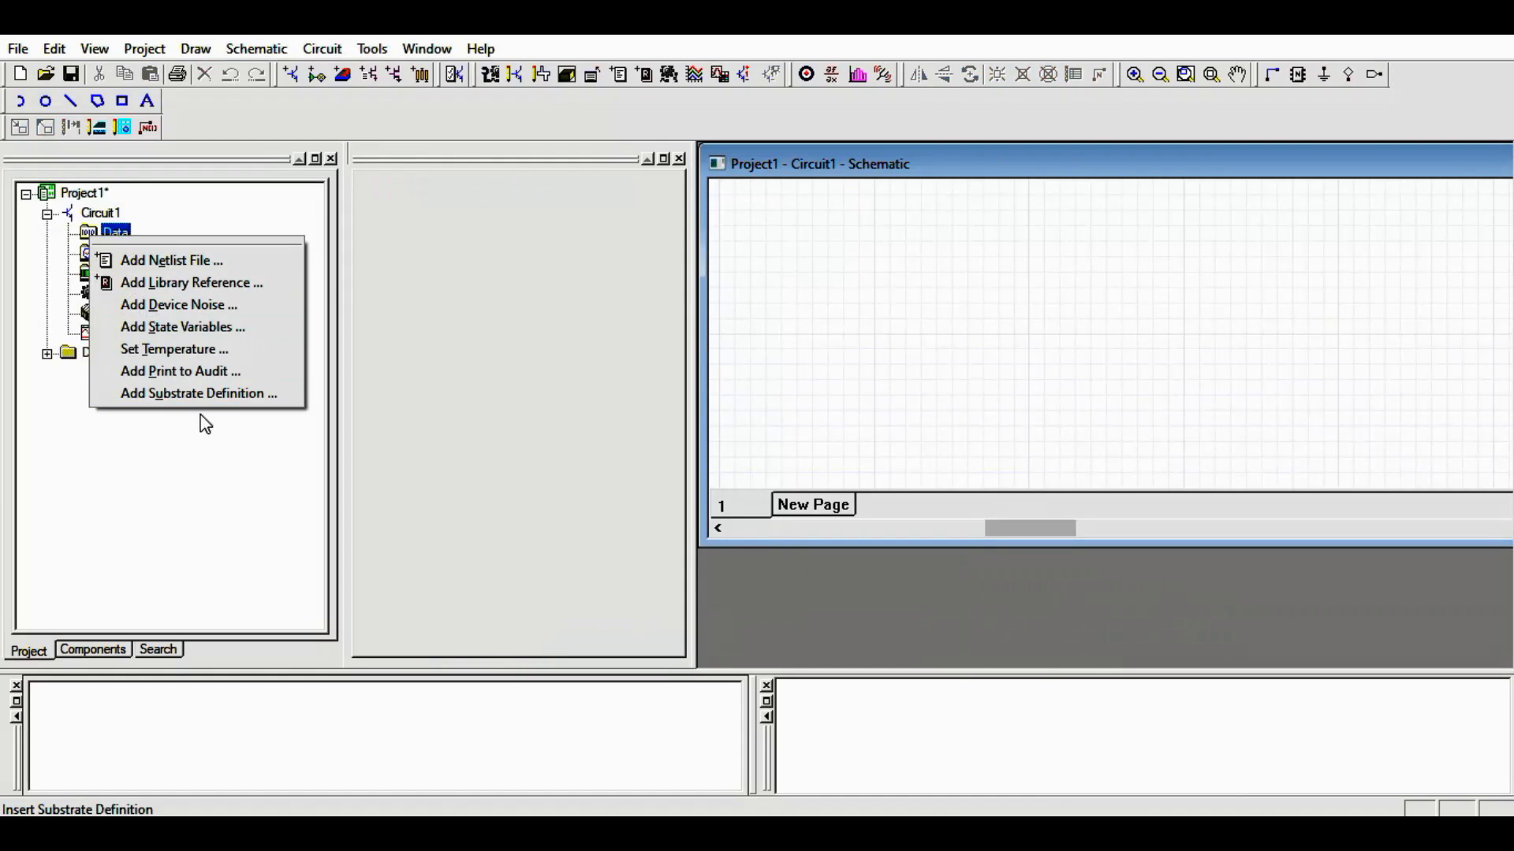
{"action": "left_click", "coordinate": [197, 394]}
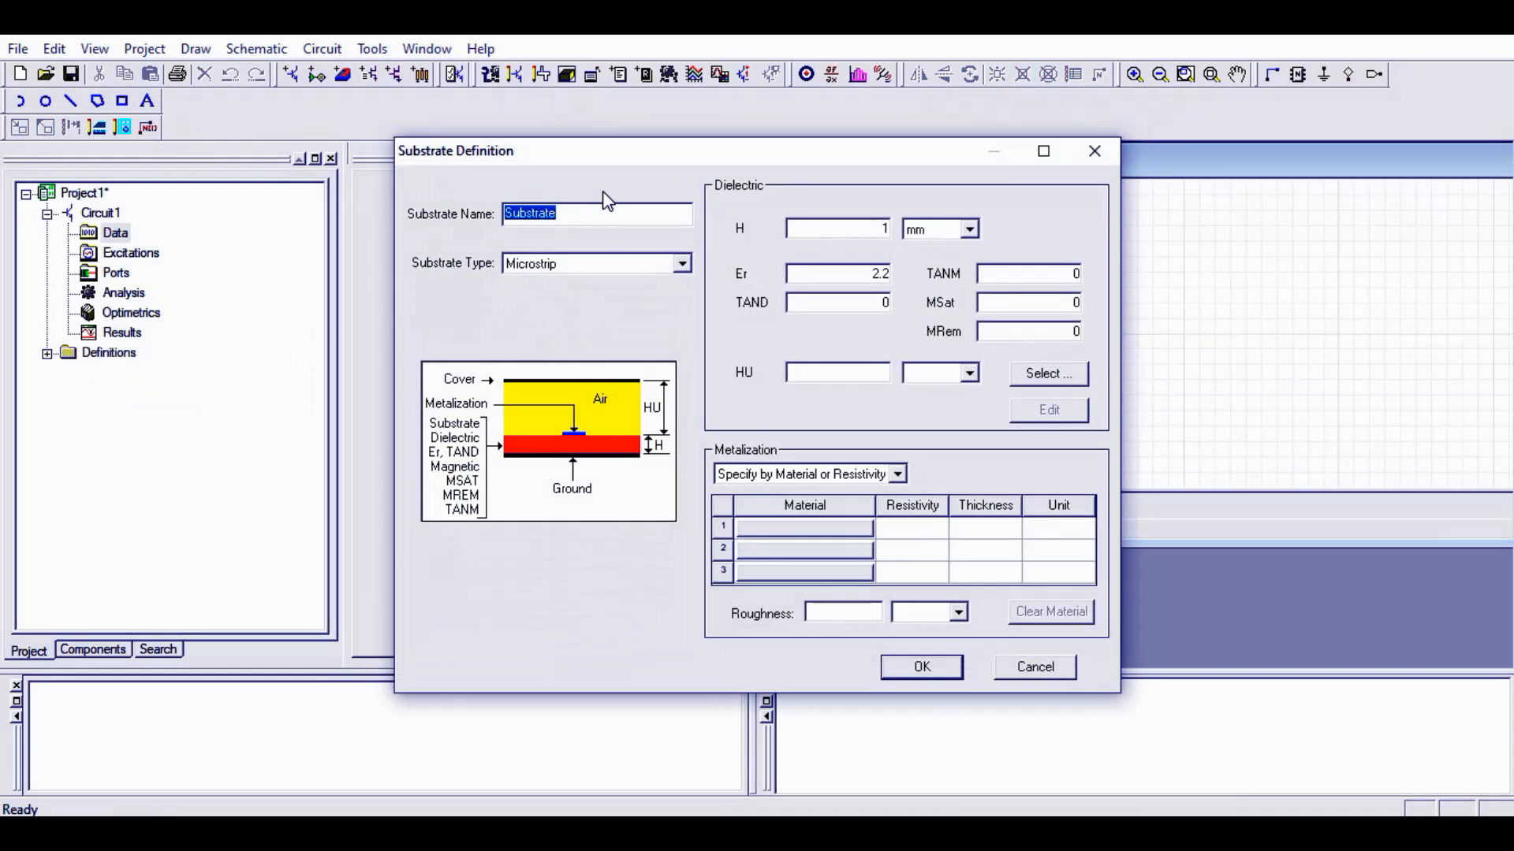
{"action": "type", "text": "R04003C"}
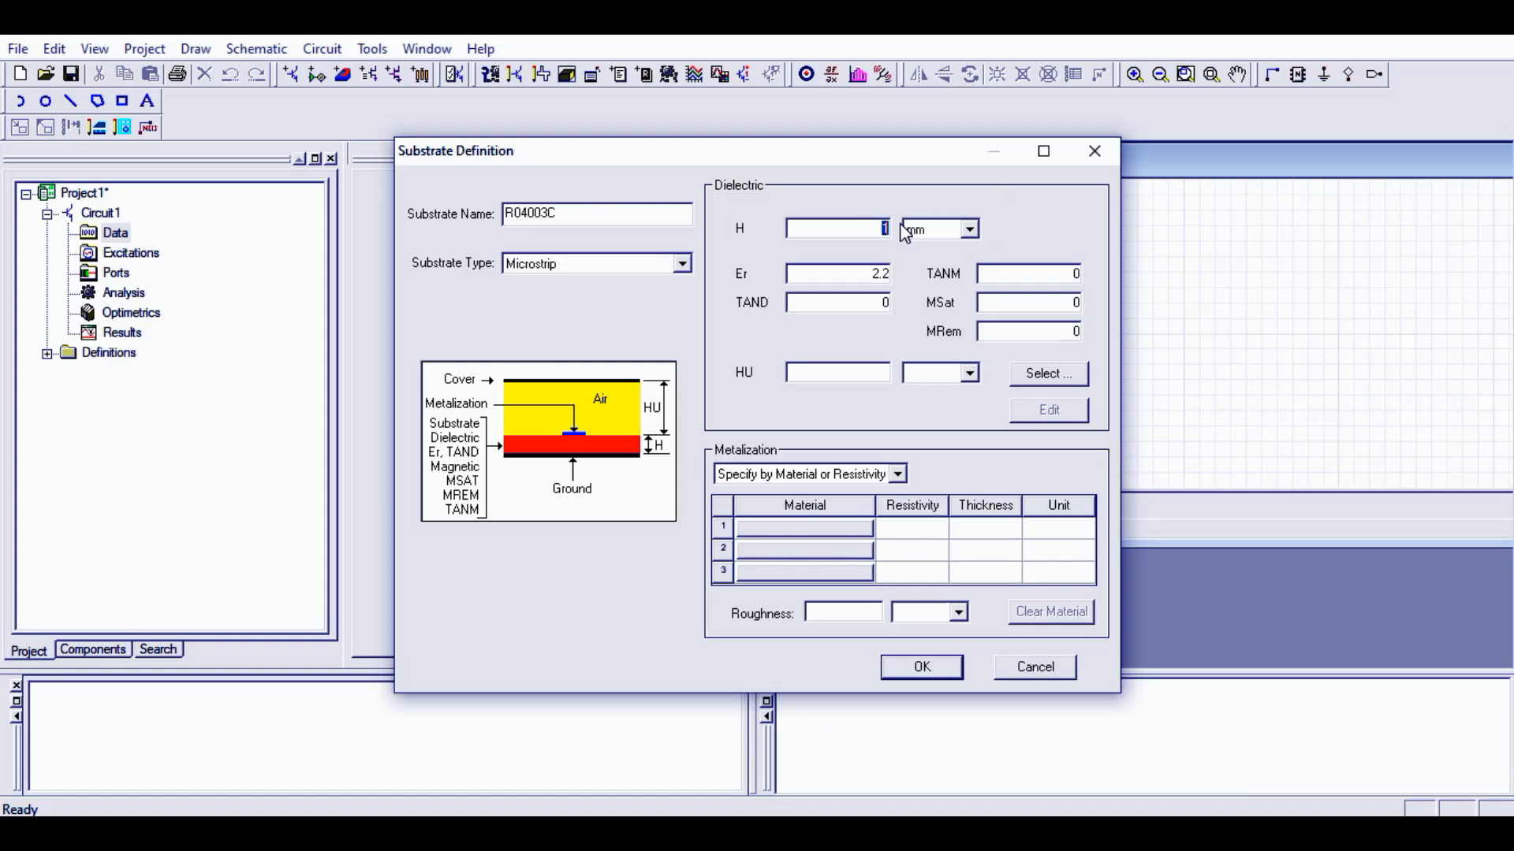
Set the substrate's dielectric to height H 20 mil, Er 3.38 and TAND 0.0021
{"action": "type", "text": "20"}
{"action": "left_click", "coordinate": [969, 230]}
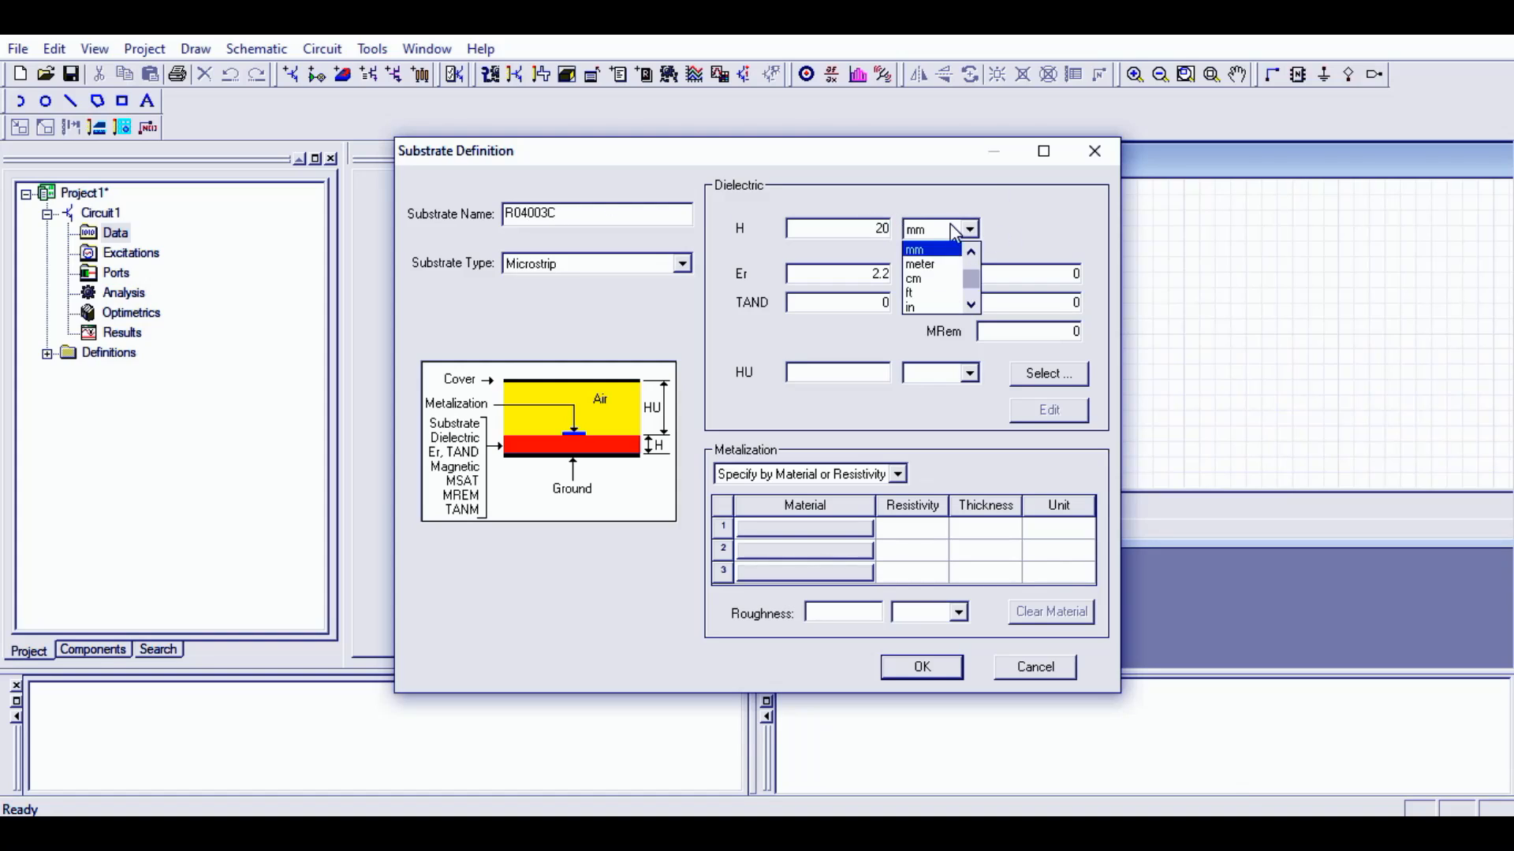
{"action": "left_click", "coordinate": [972, 306]}
{"action": "left_click", "coordinate": [971, 306]}
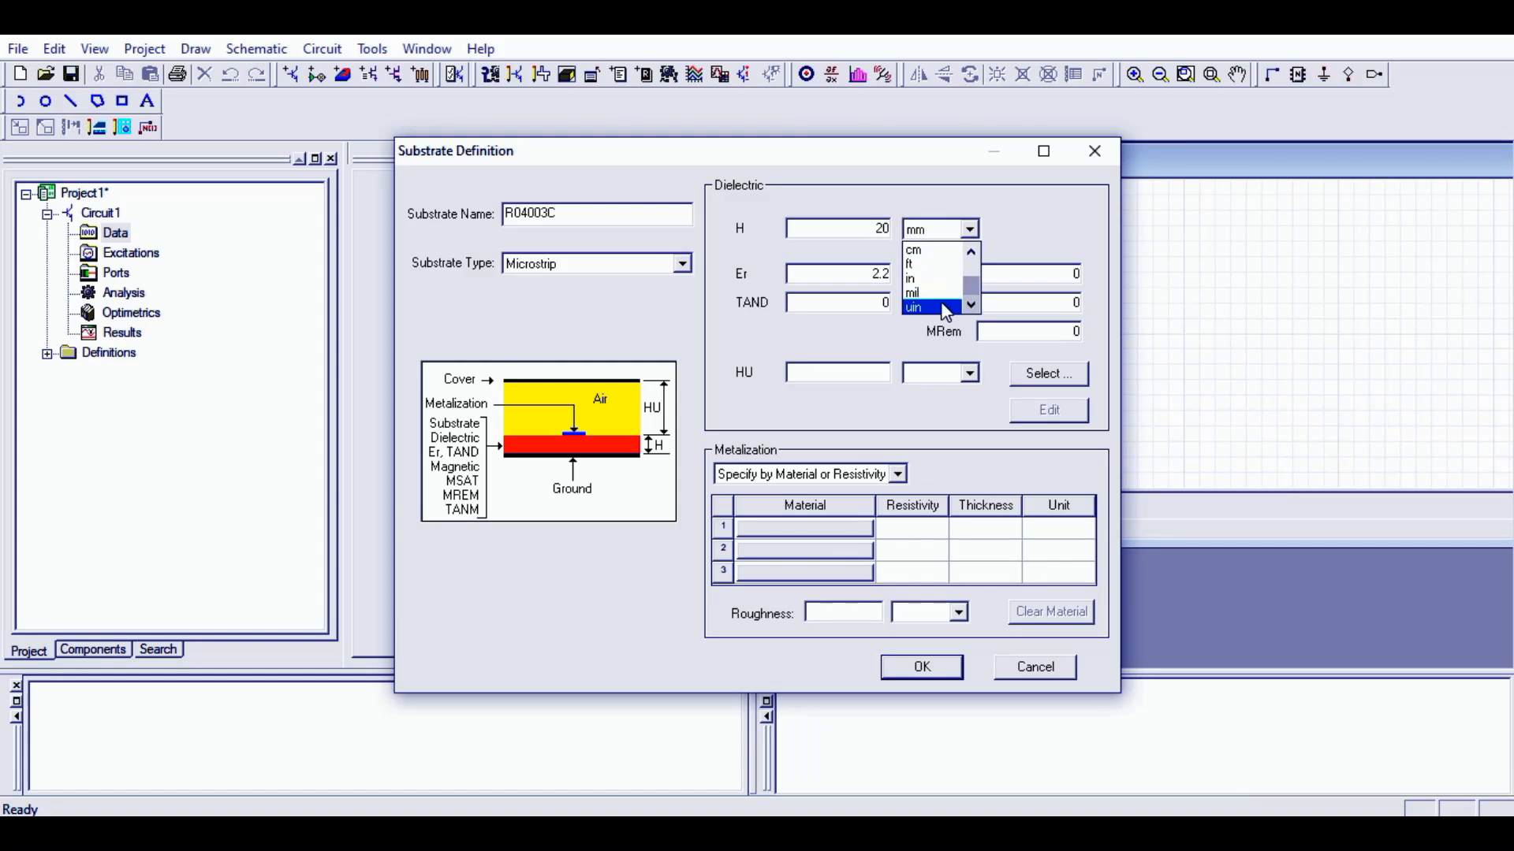
{"action": "left_click", "coordinate": [933, 304]}
{"action": "left_click_drag", "start_coordinate": [865, 278], "coordinate": [915, 289]}
{"action": "type", "text": "3.38"}
{"action": "key", "text": "Tab"}
{"action": "type", "text": "0"}
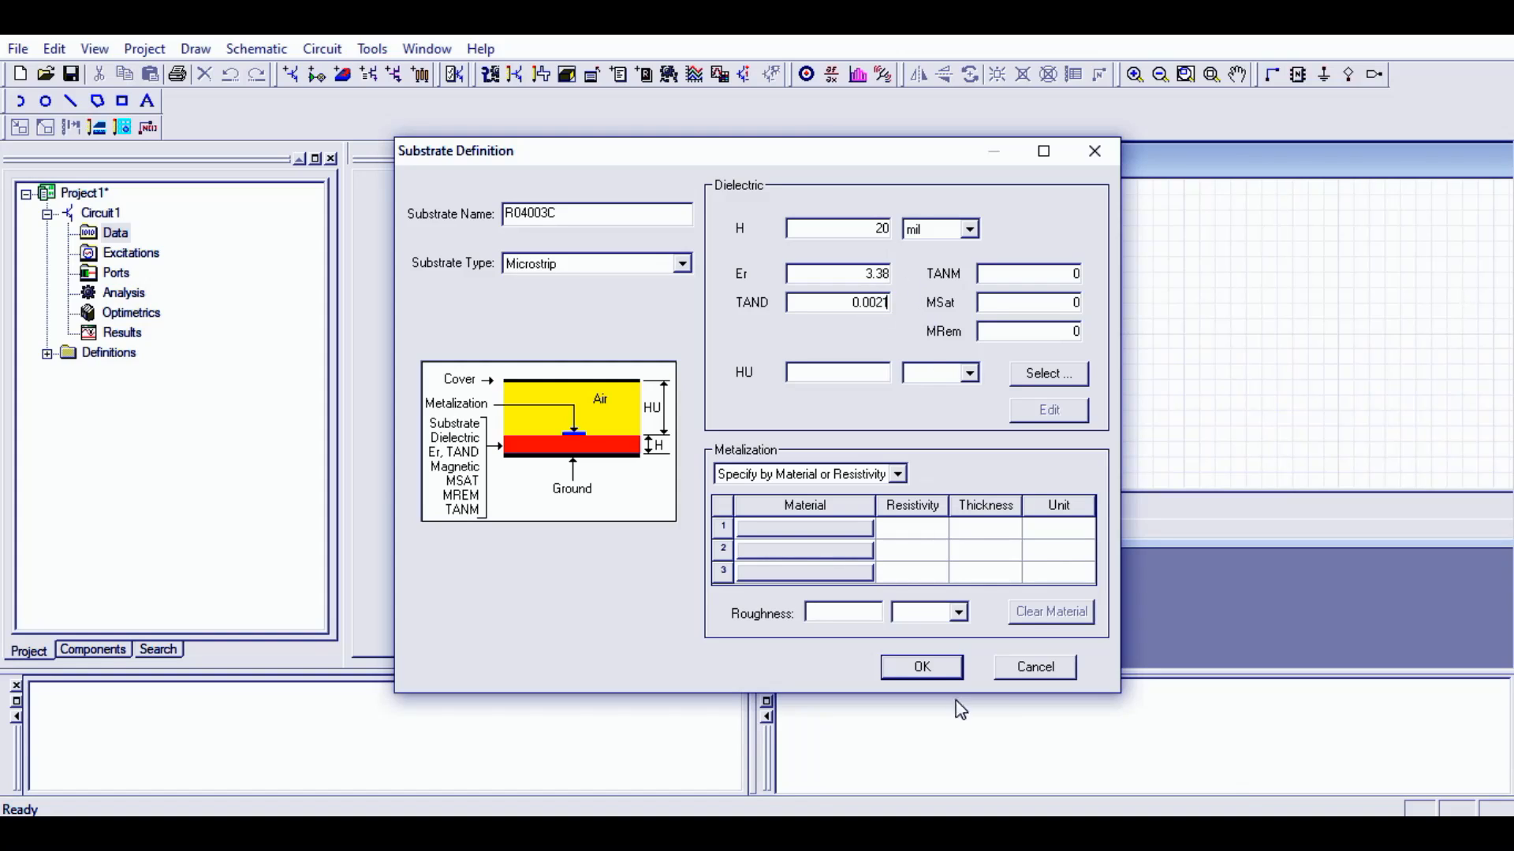
Consult the substrate parameters in the lab PDF and assign copper as the first metalization material
{"action": "left_click", "coordinate": [741, 832]}
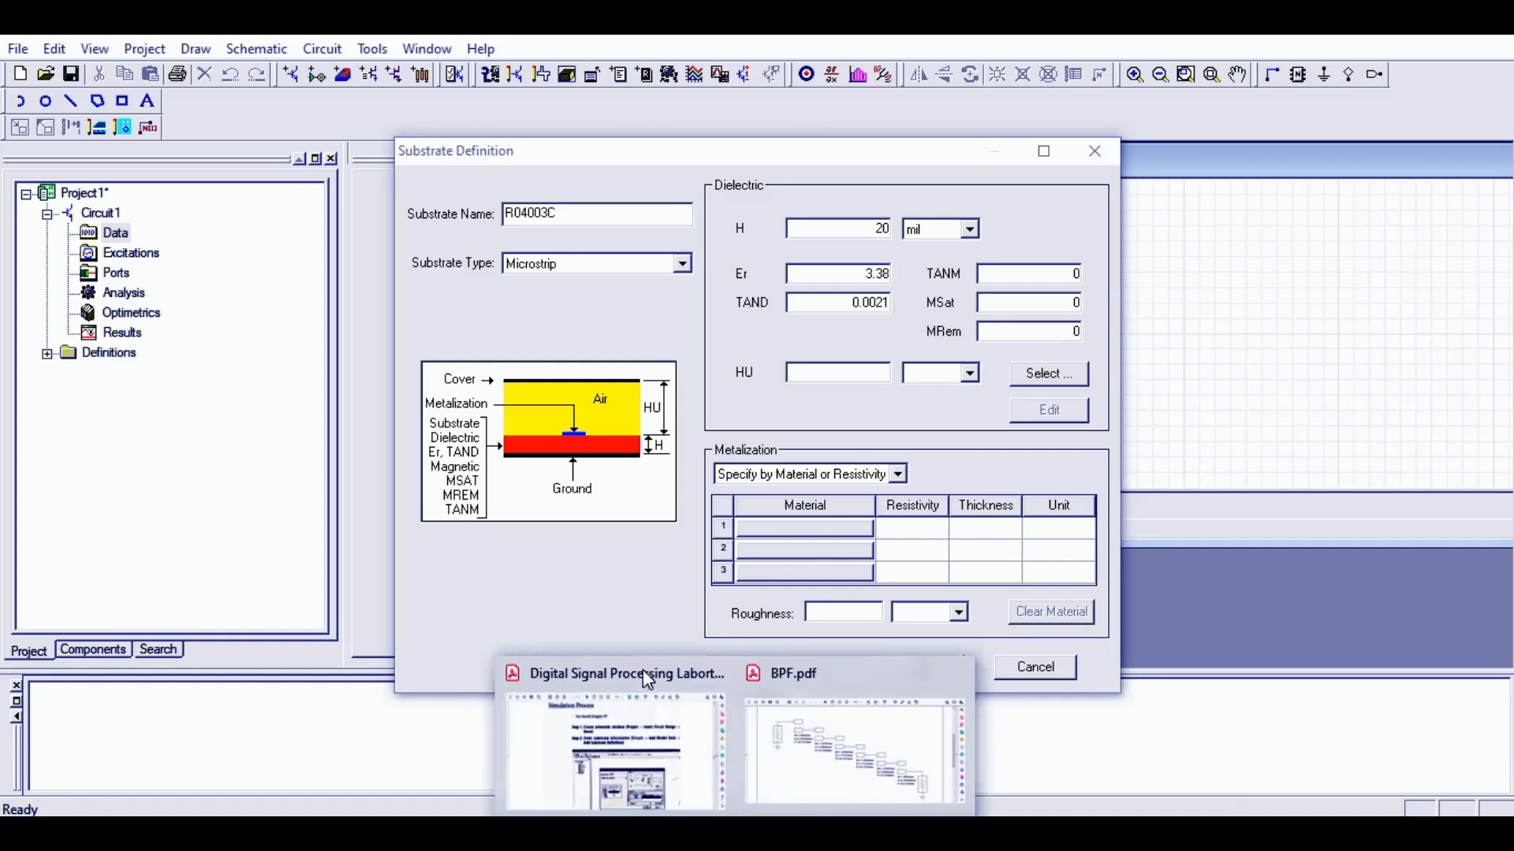
{"action": "left_click", "coordinate": [649, 683]}
{"action": "scroll", "coordinate": [1062, 566], "scroll_direction": "down", "scroll_amount": 10}
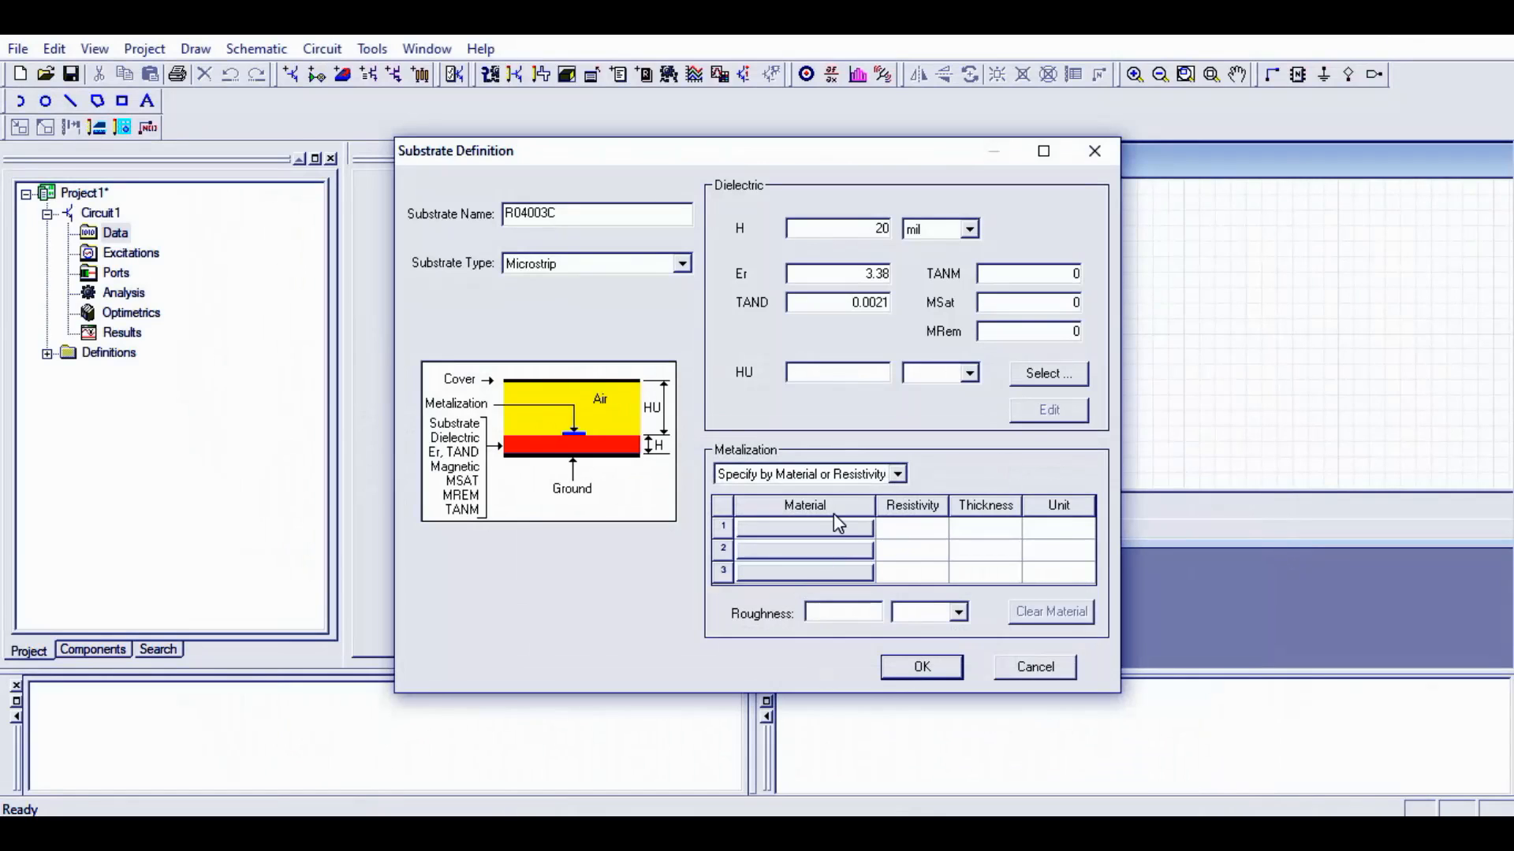
{"action": "left_click", "coordinate": [834, 522]}
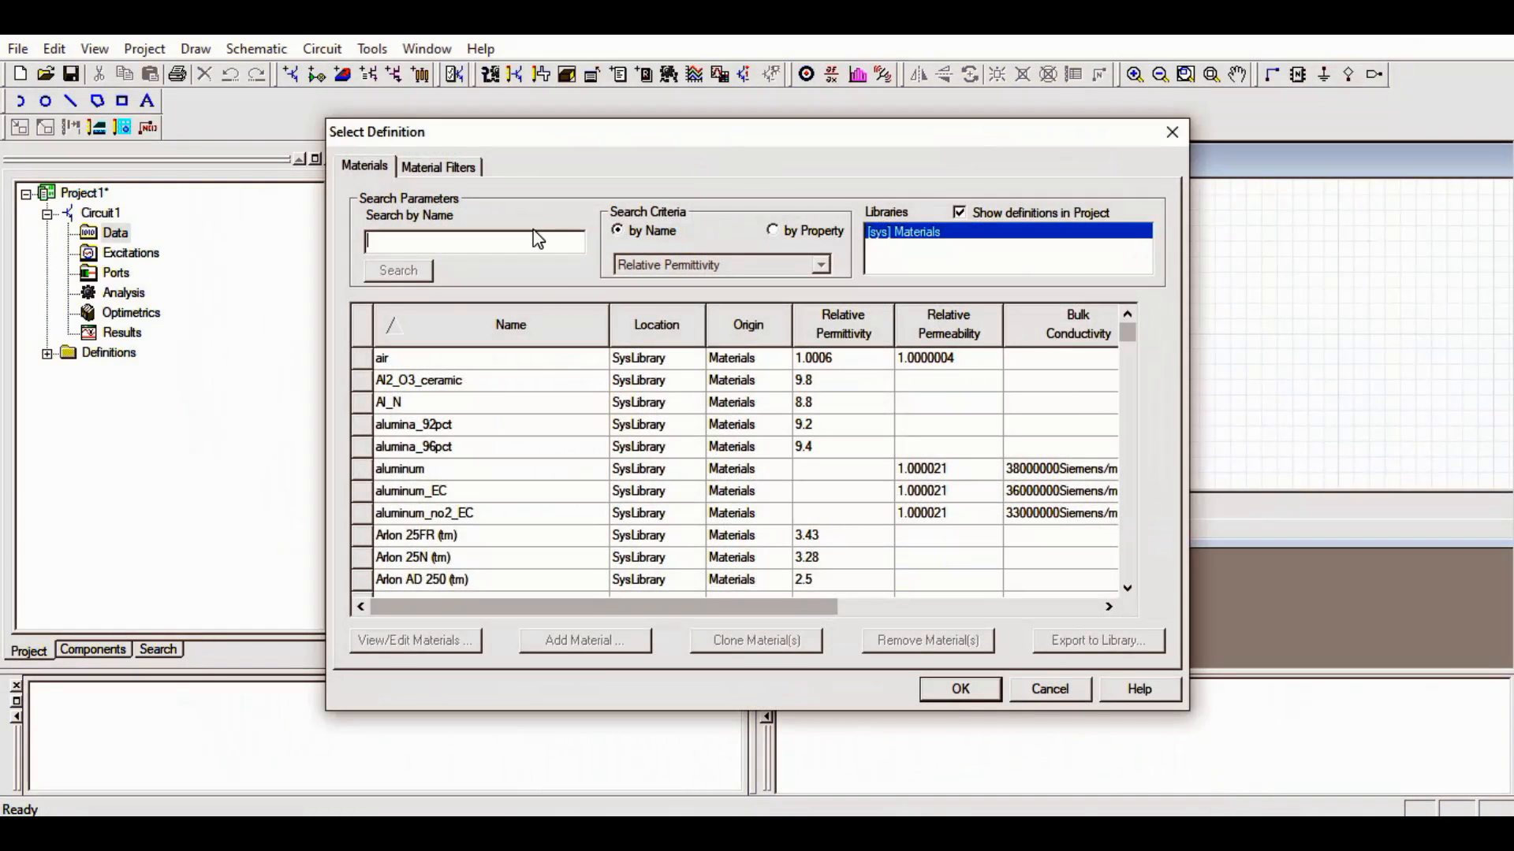
{"action": "type", "text": "cop"}
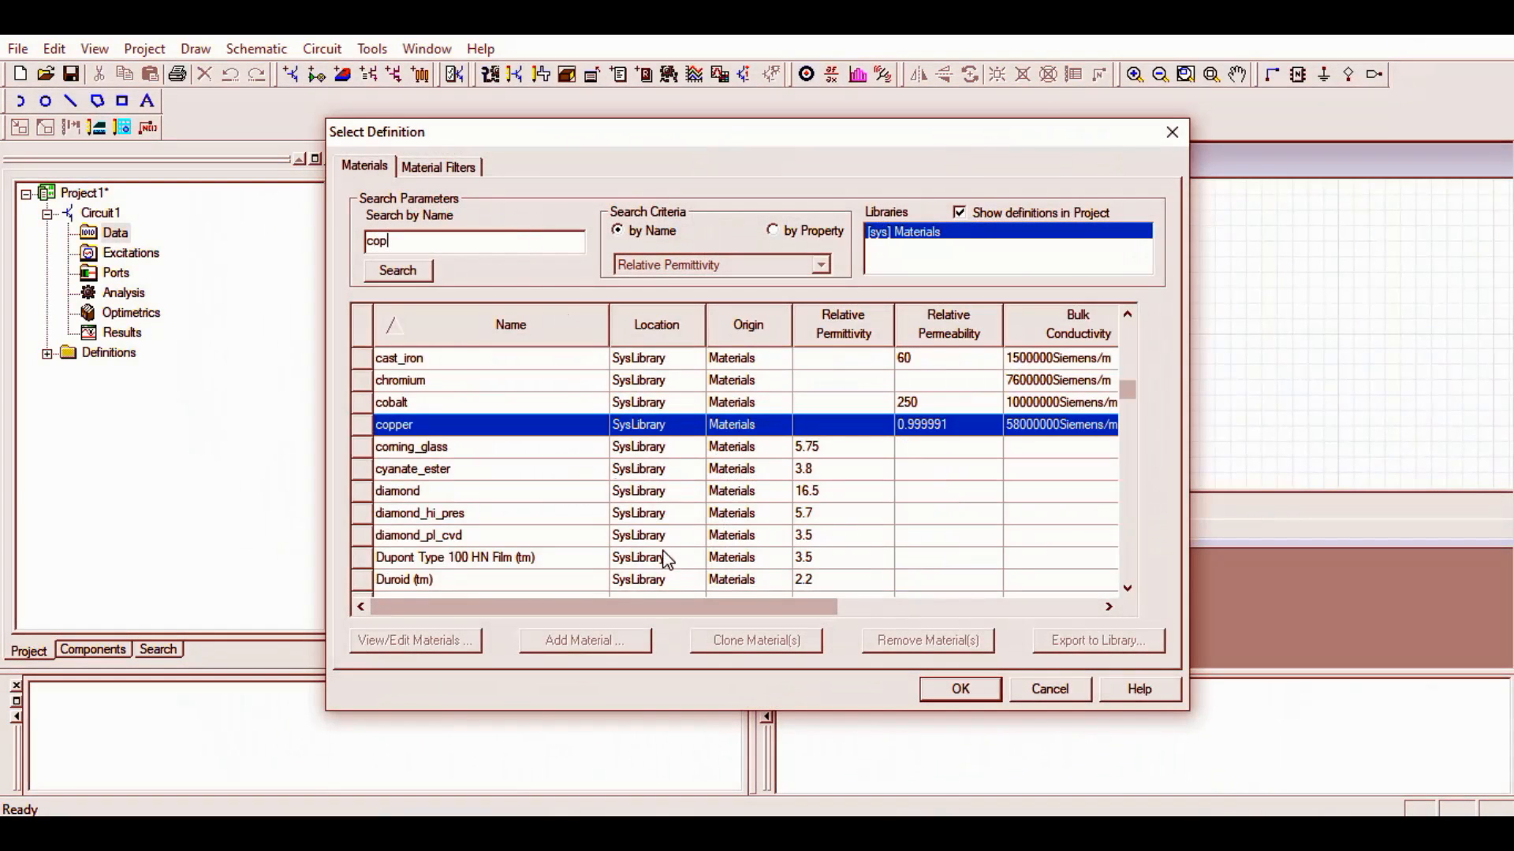
{"action": "double_click", "coordinate": [572, 434]}
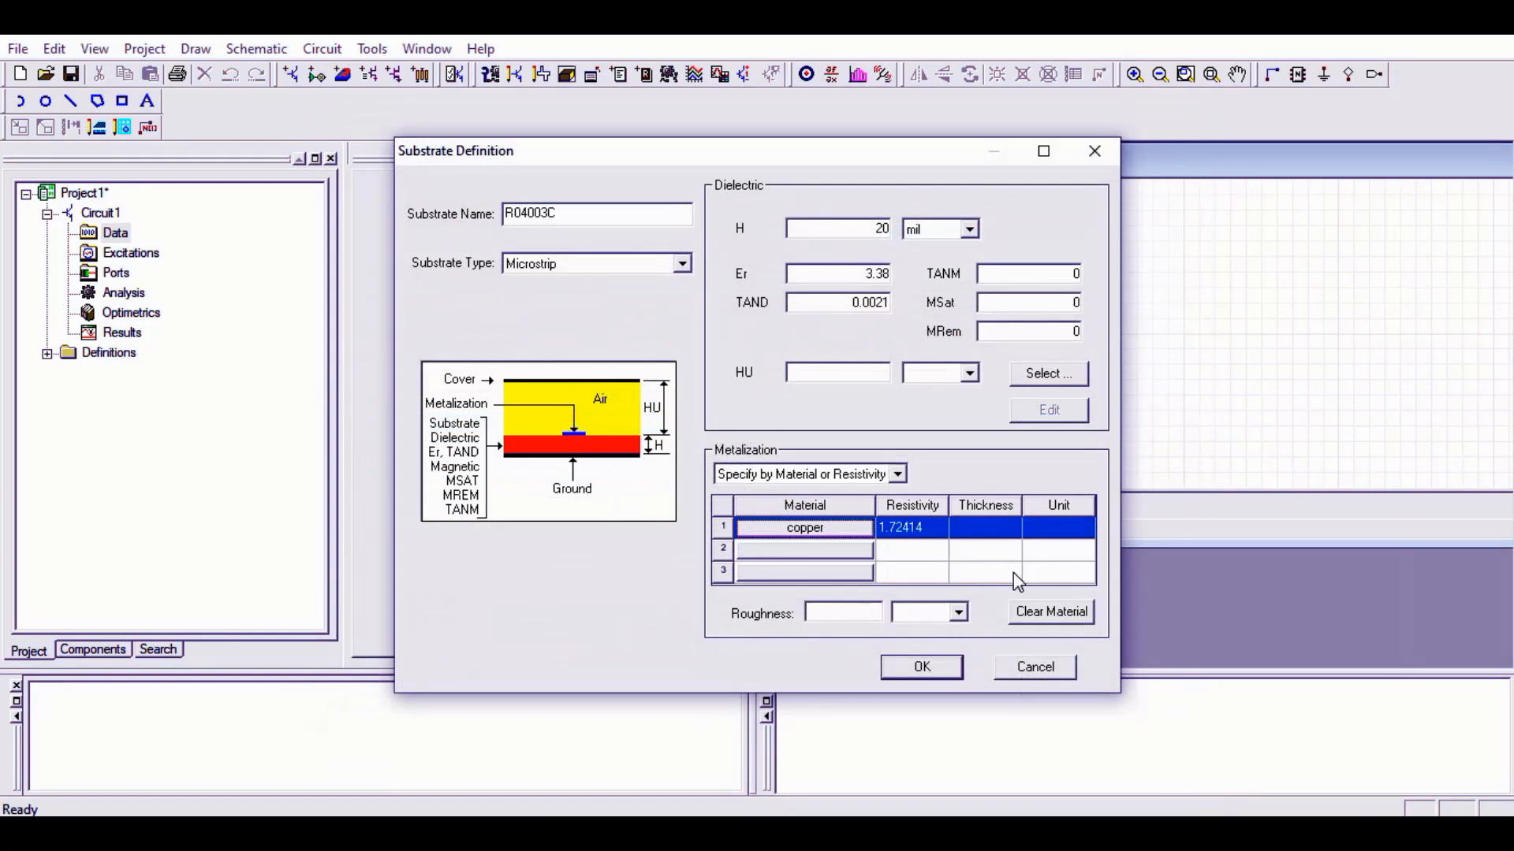
Set the copper layer's thickness to 0.669 mil and accept the substrate definition
{"action": "left_click", "coordinate": [986, 529]}
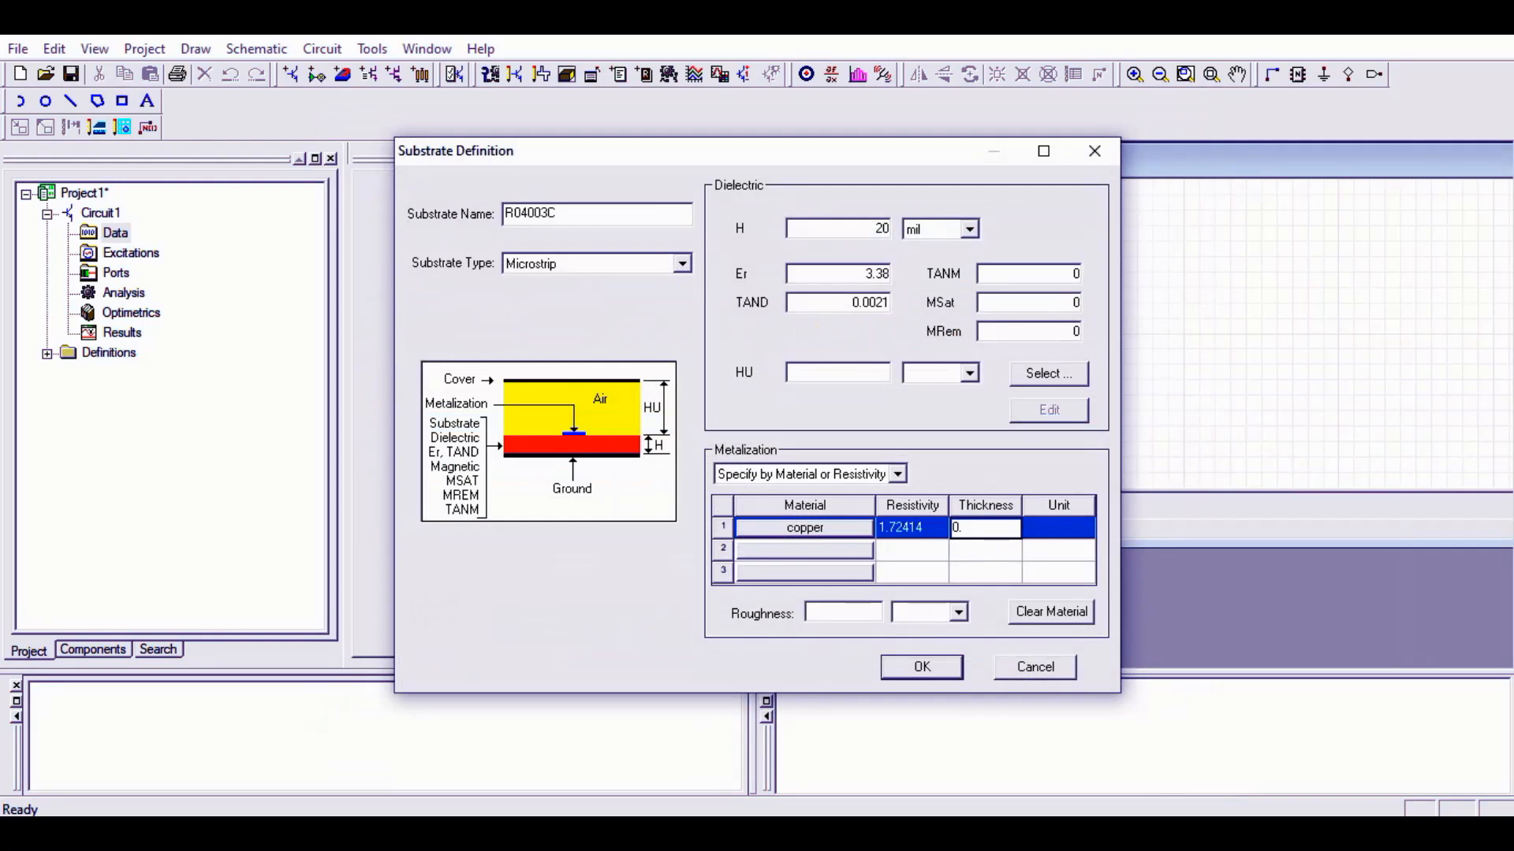
{"action": "type", "text": "0.669"}
{"action": "left_click", "coordinate": [1059, 533]}
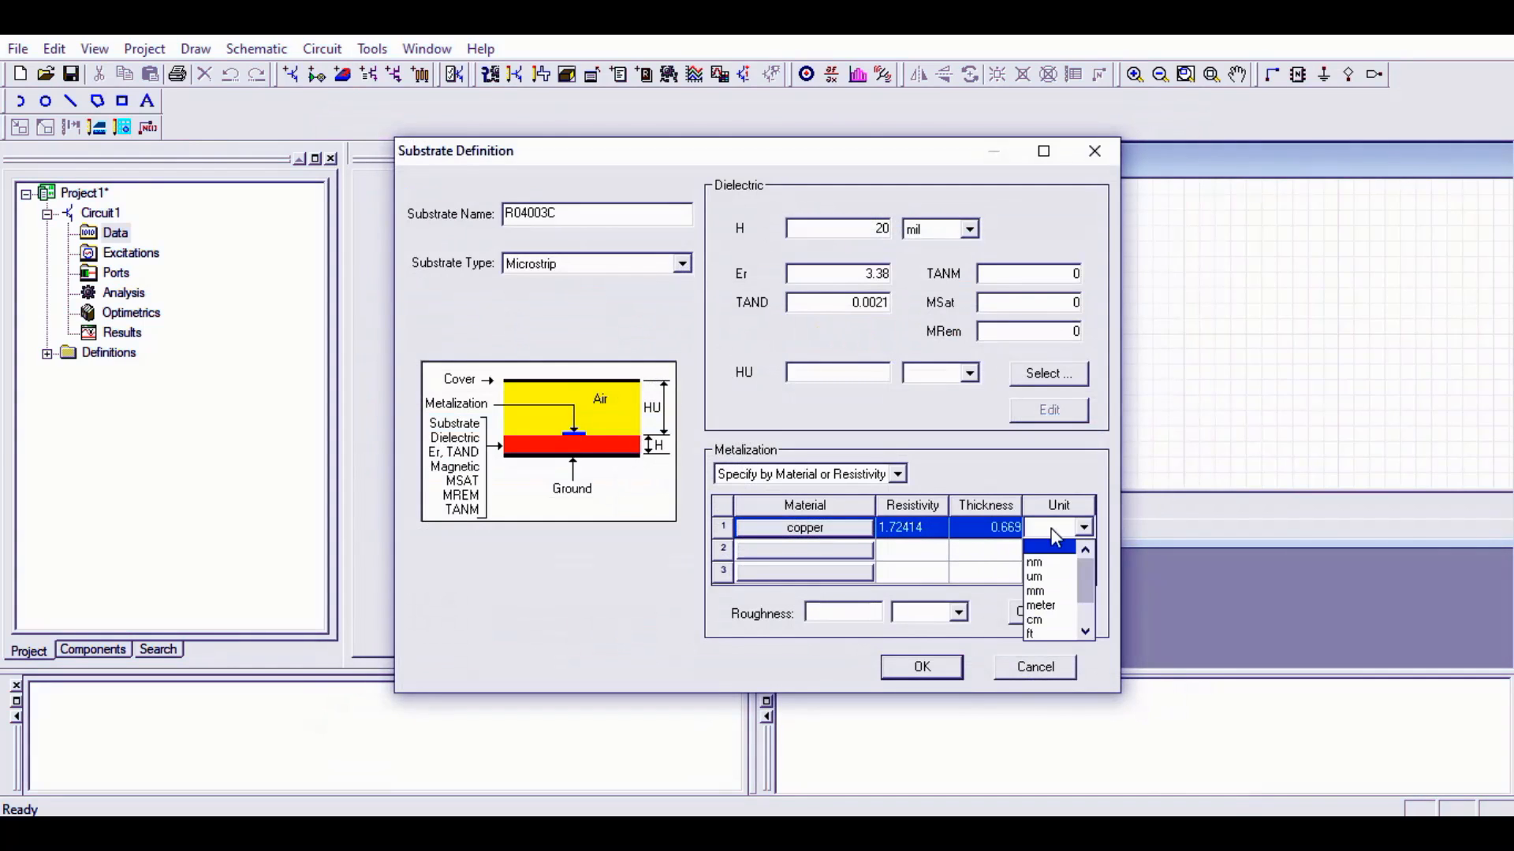
{"action": "left_click", "coordinate": [1086, 631]}
{"action": "left_click", "coordinate": [1086, 631]}
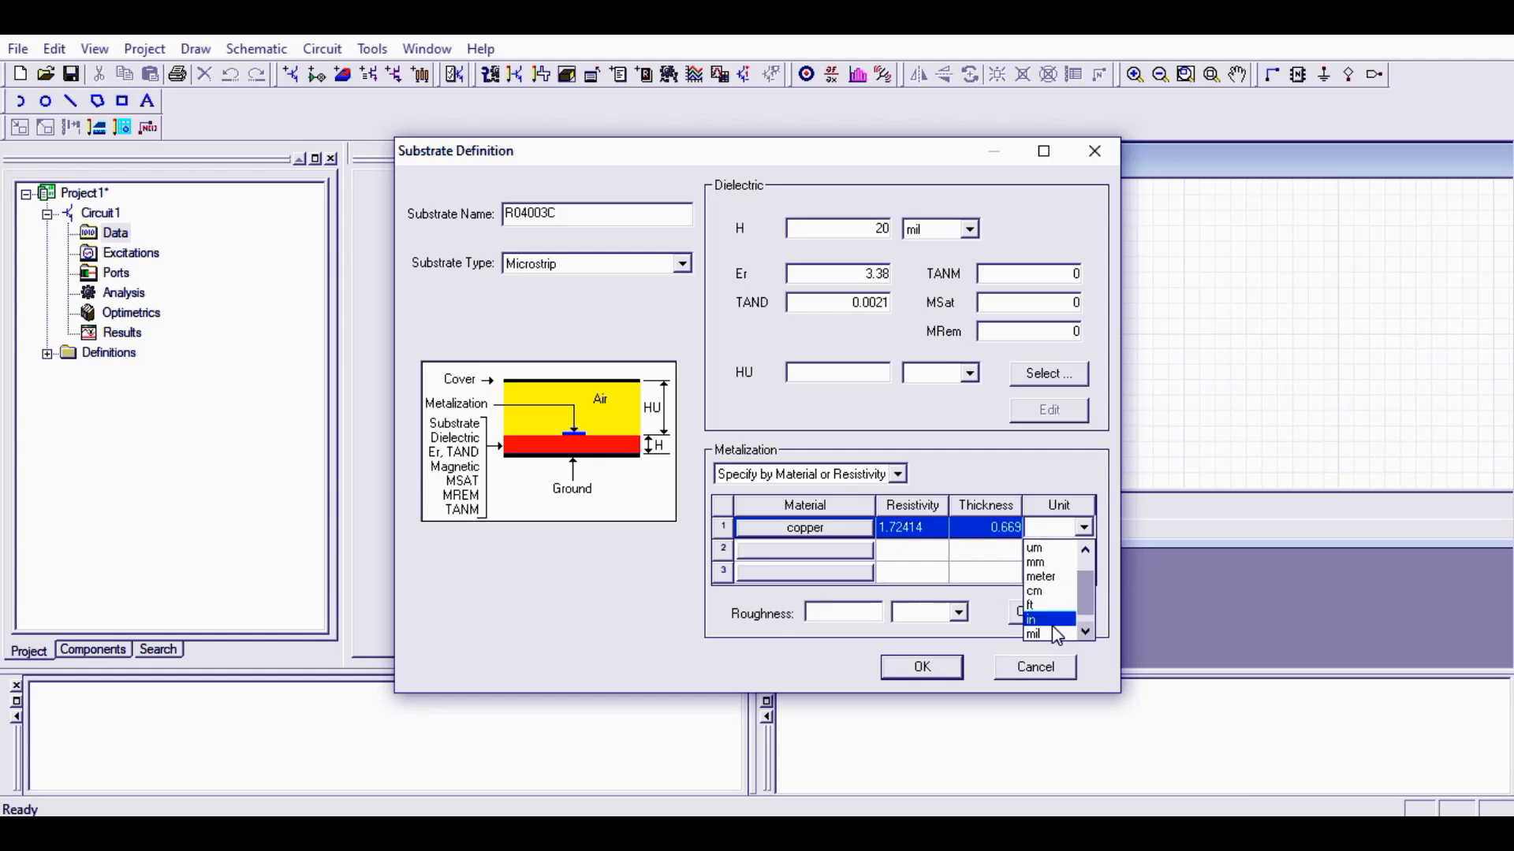
{"action": "left_click", "coordinate": [1049, 634]}
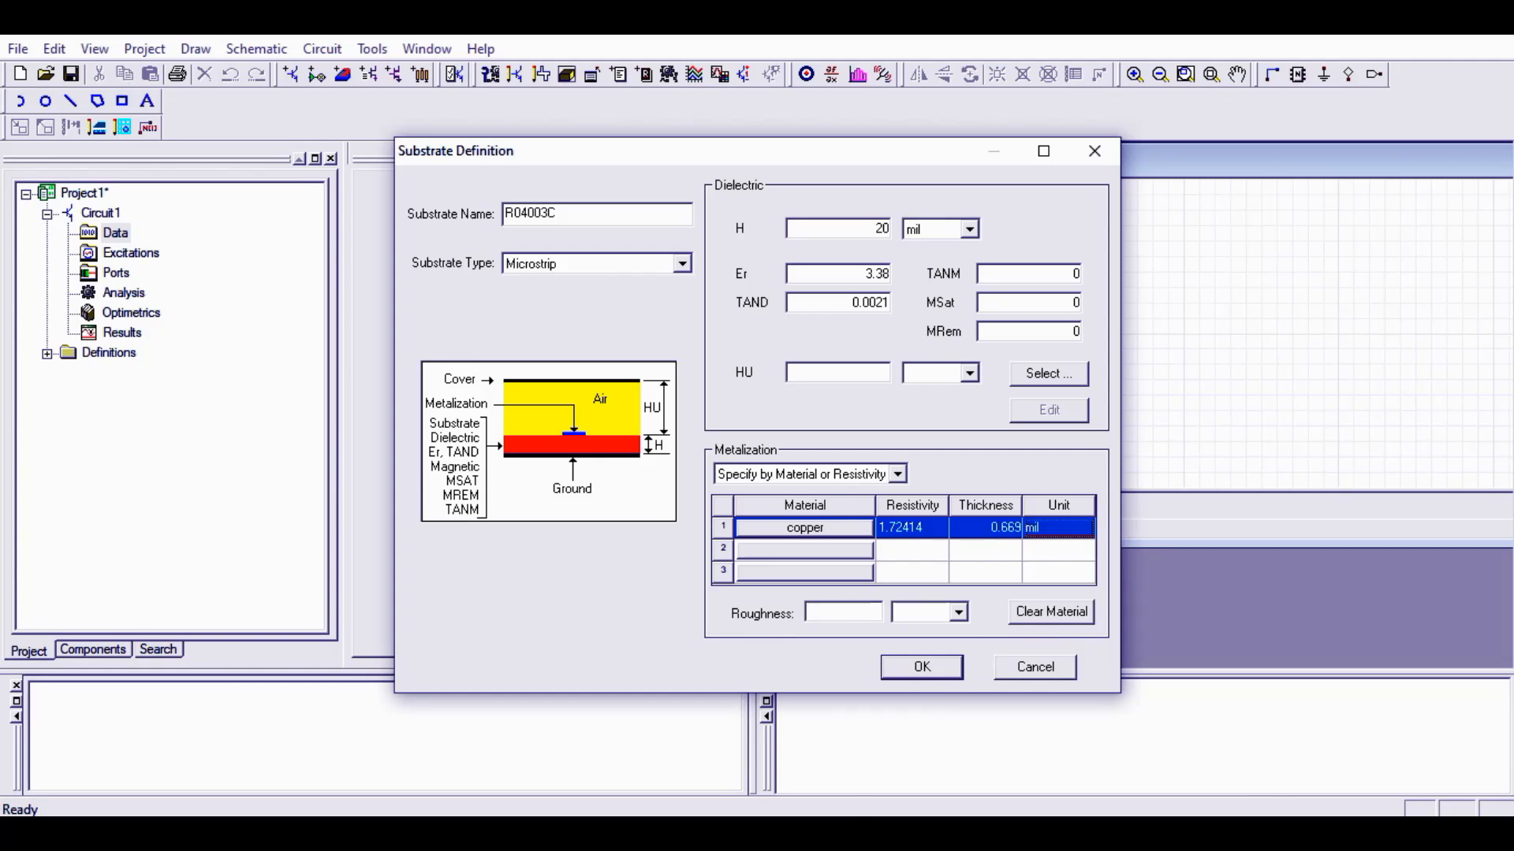
{"action": "left_click", "coordinate": [920, 669]}
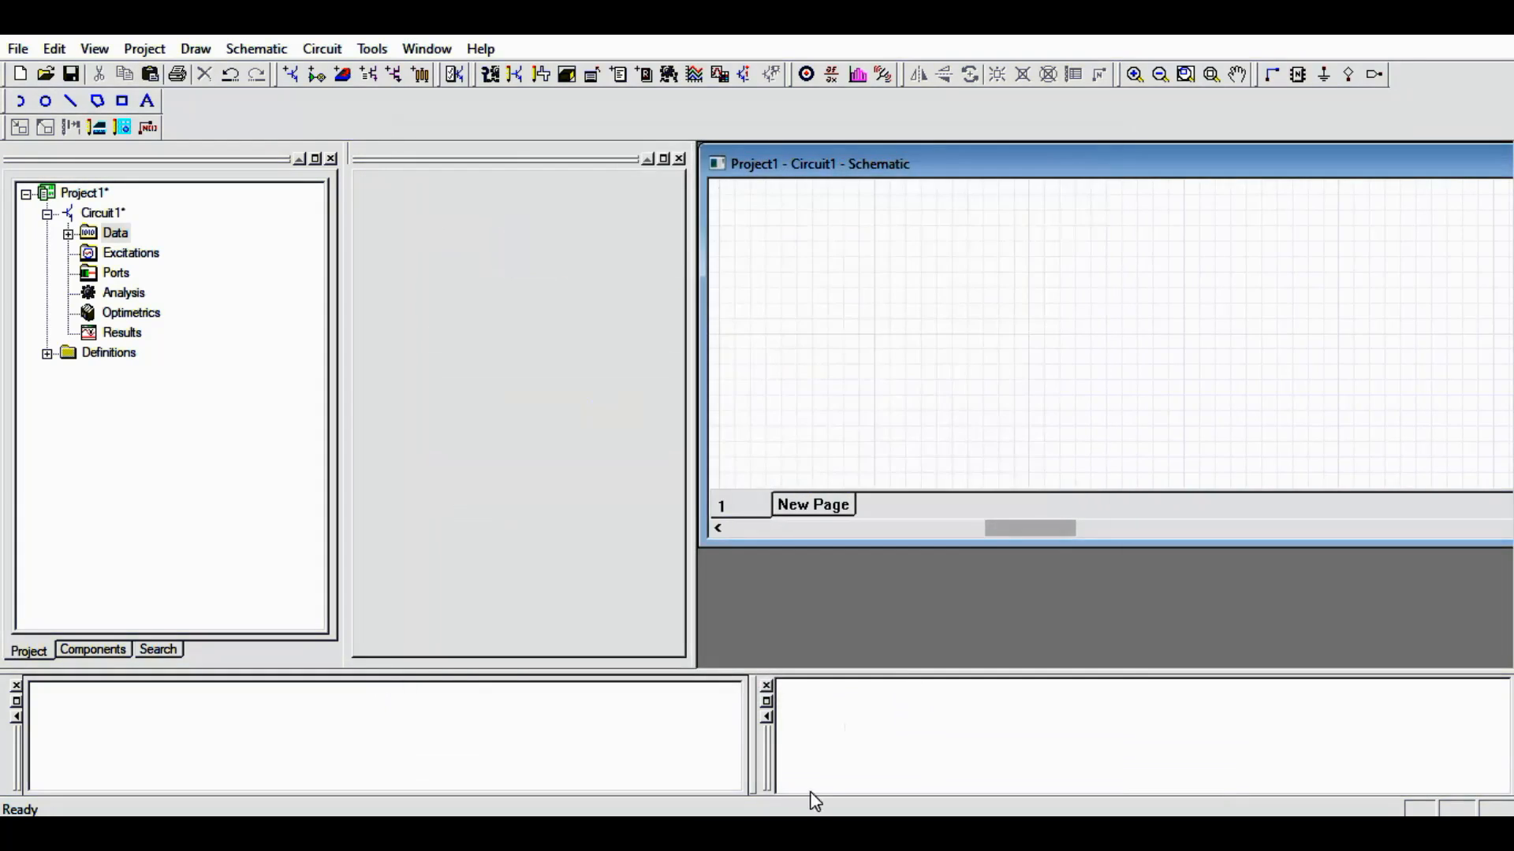
Check the lab PDF for the coupled-line conversion step, then close the empty properties pane and maximize the schematic
{"action": "mouse_move", "coordinate": [735, 836]}
{"action": "left_click", "coordinate": [678, 761]}
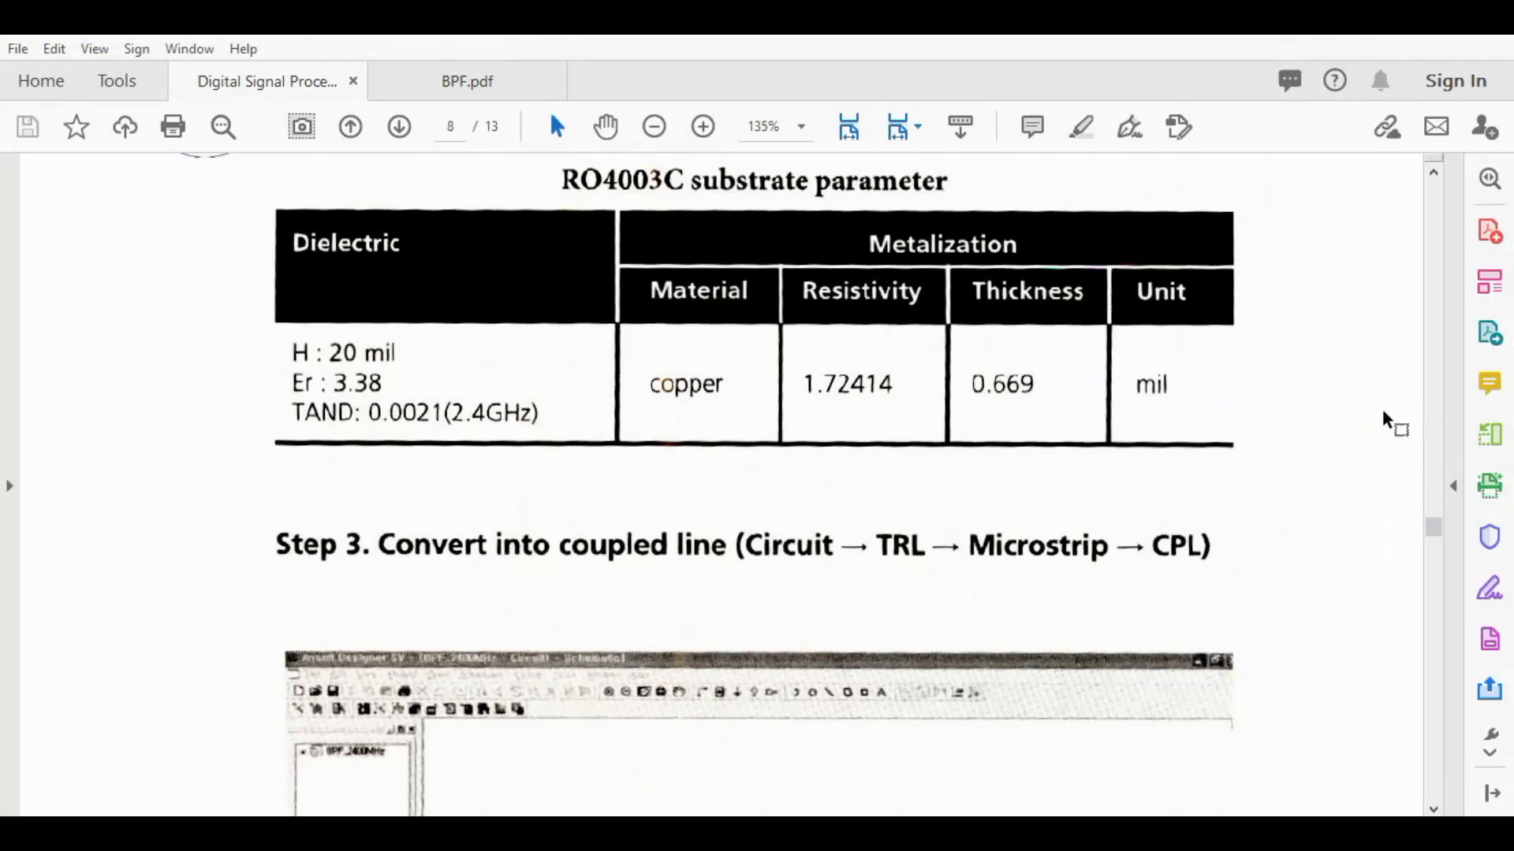
{"action": "left_click", "coordinate": [1407, 40]}
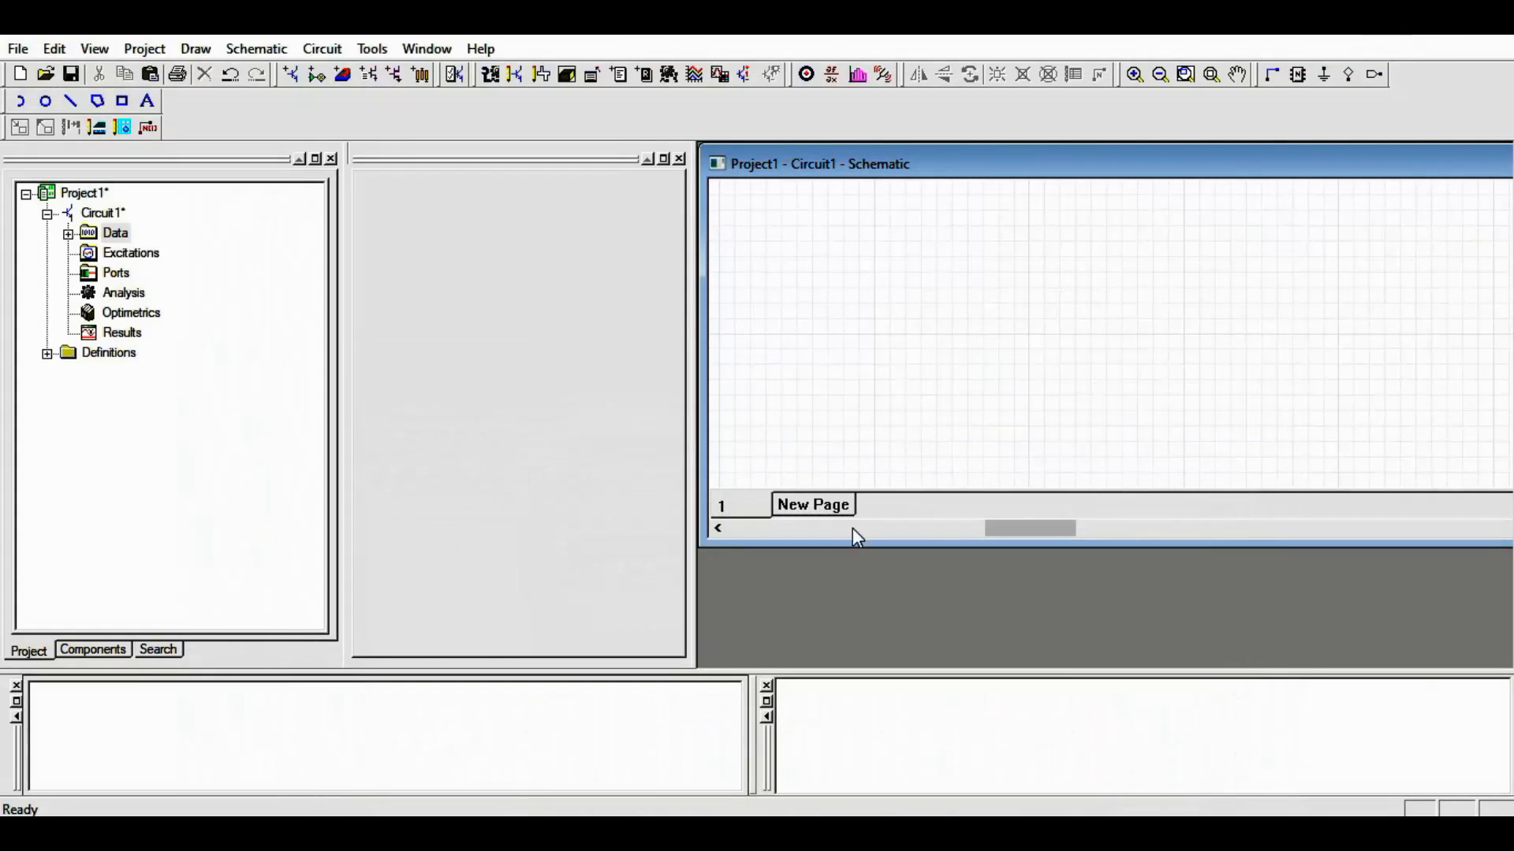
{"action": "left_click", "coordinate": [678, 159]}
{"action": "left_click", "coordinate": [1274, 162]}
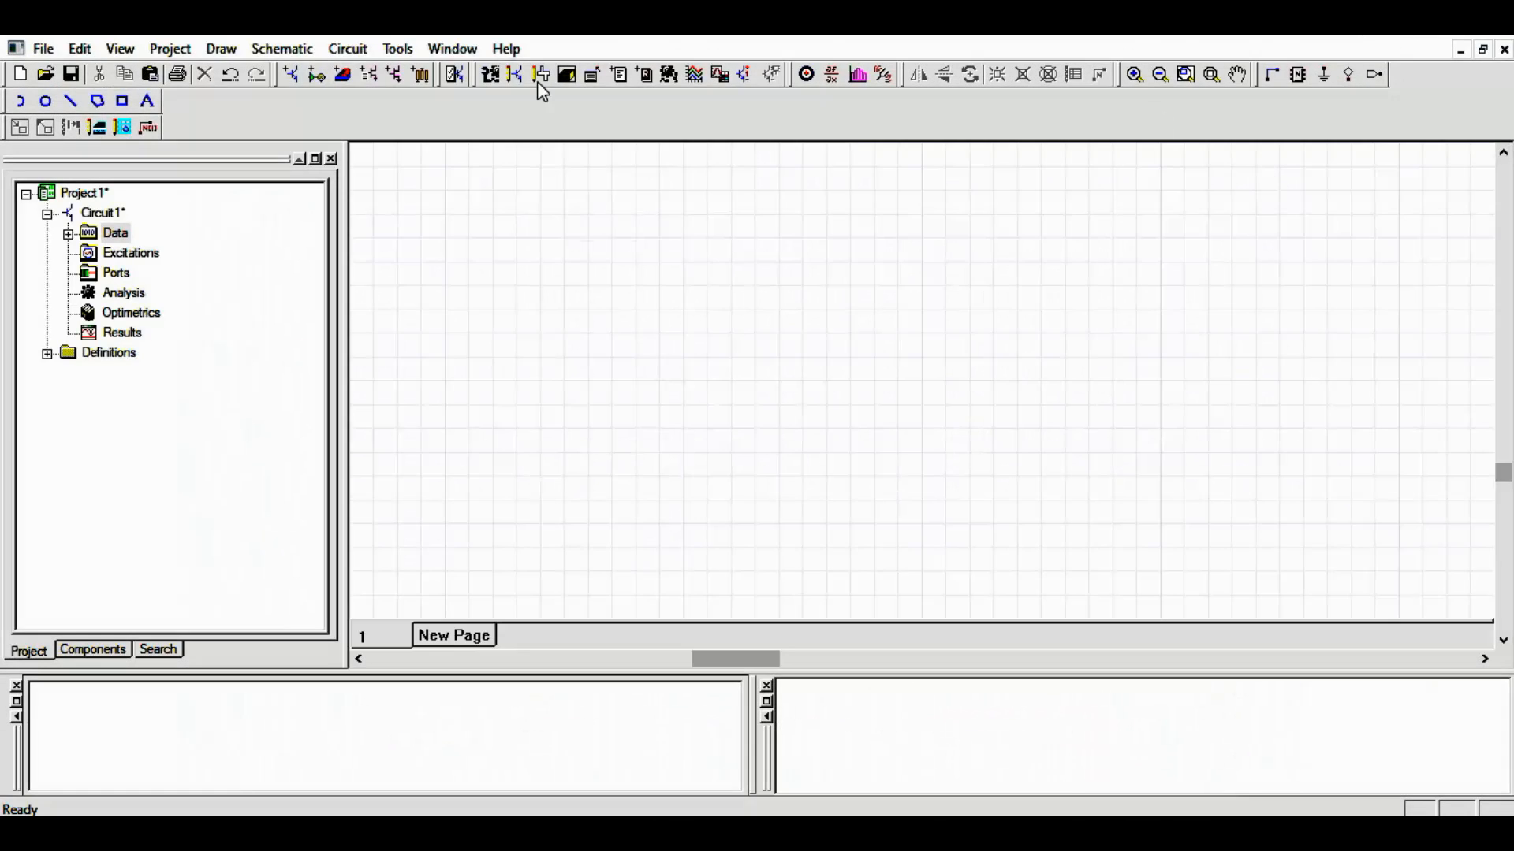
{"action": "left_click", "coordinate": [335, 49]}
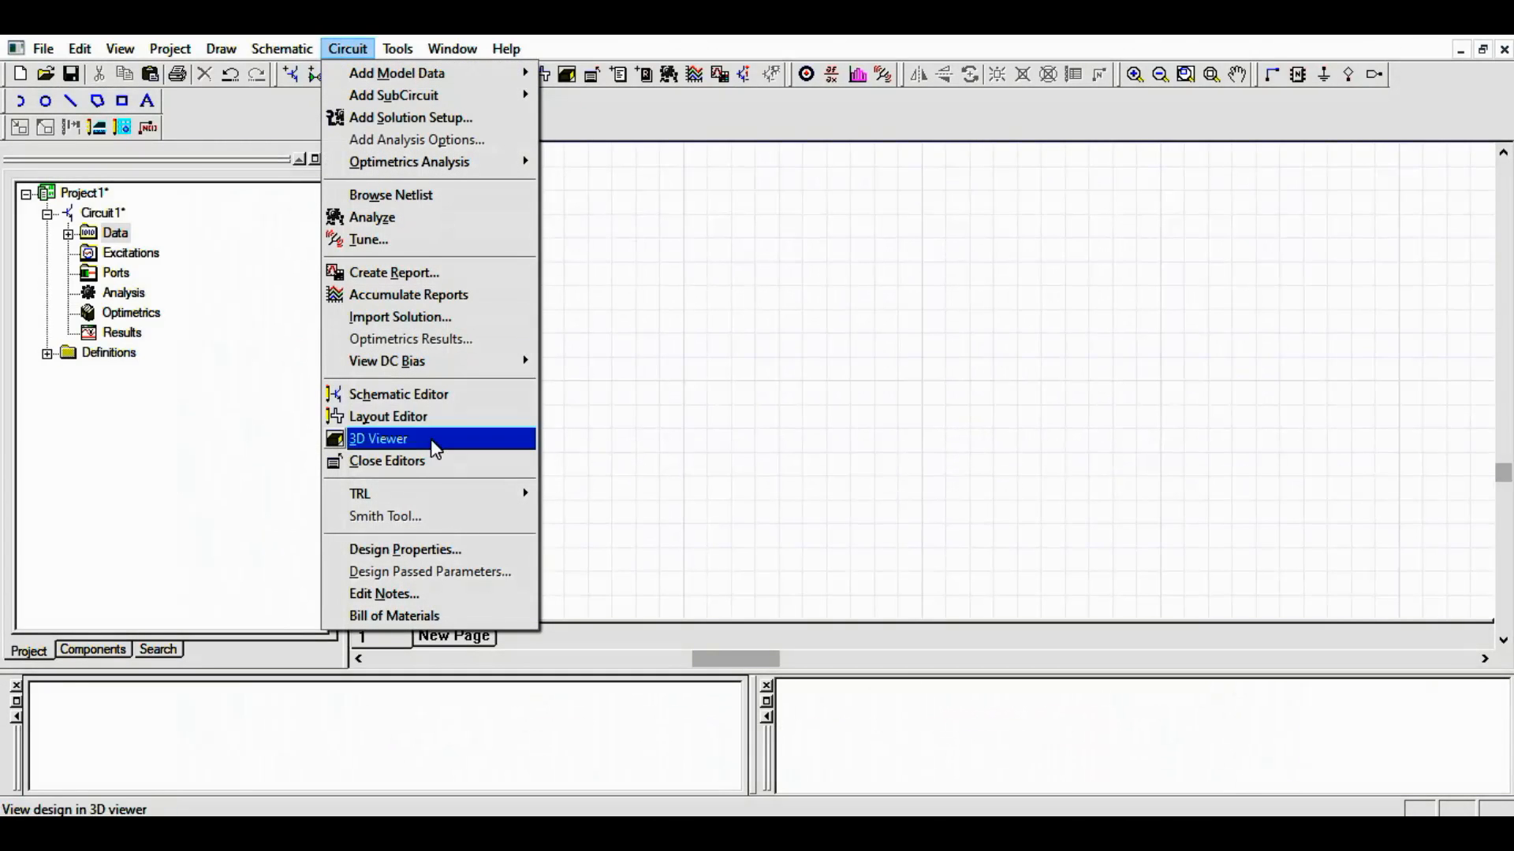
{"action": "mouse_move", "coordinate": [432, 493]}
{"action": "mouse_move", "coordinate": [544, 493]}
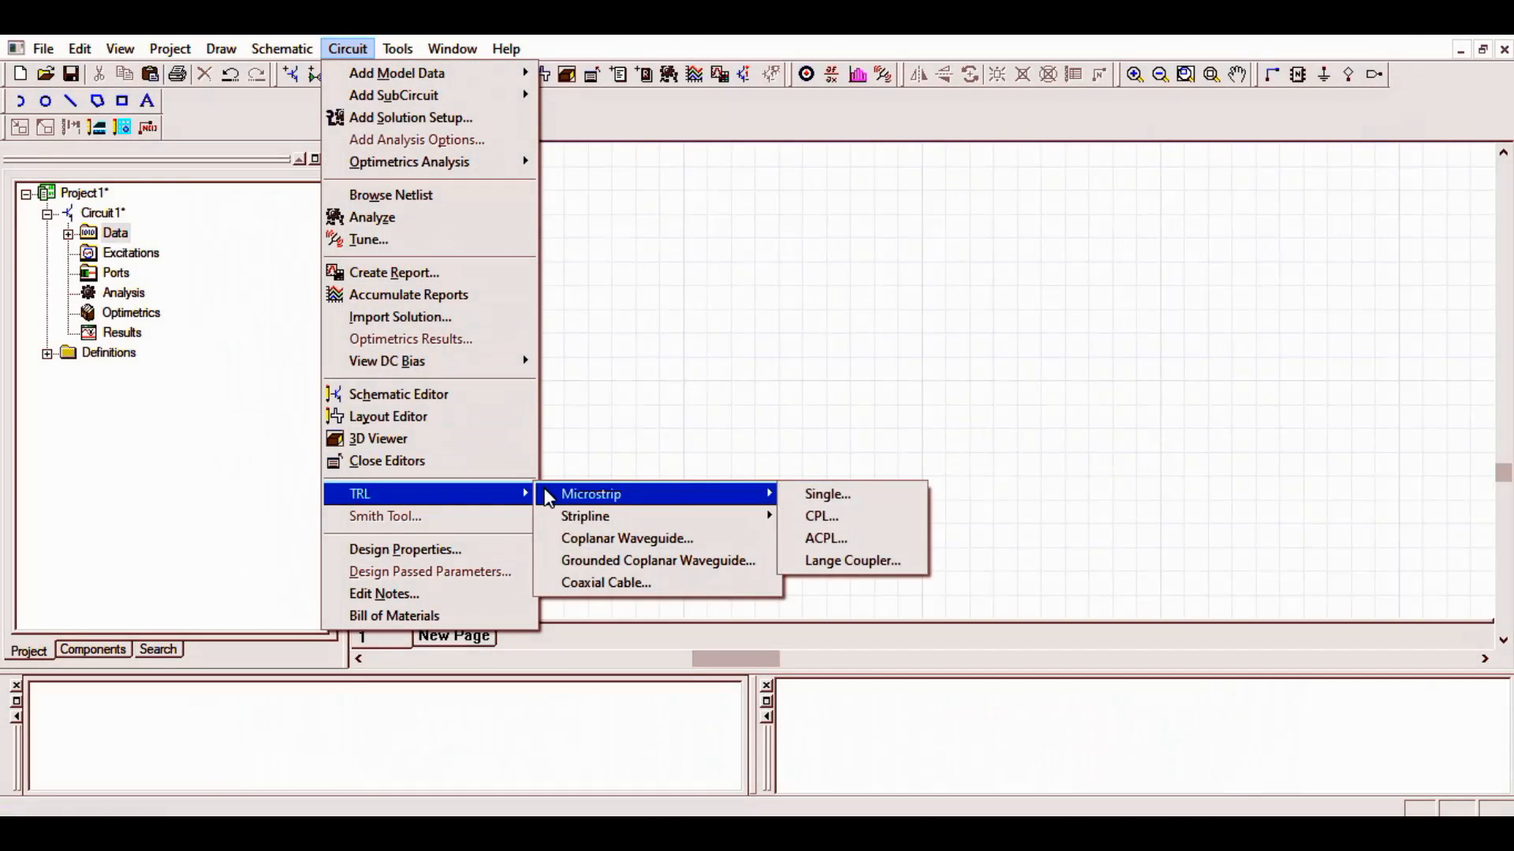
{"action": "left_click", "coordinate": [857, 520]}
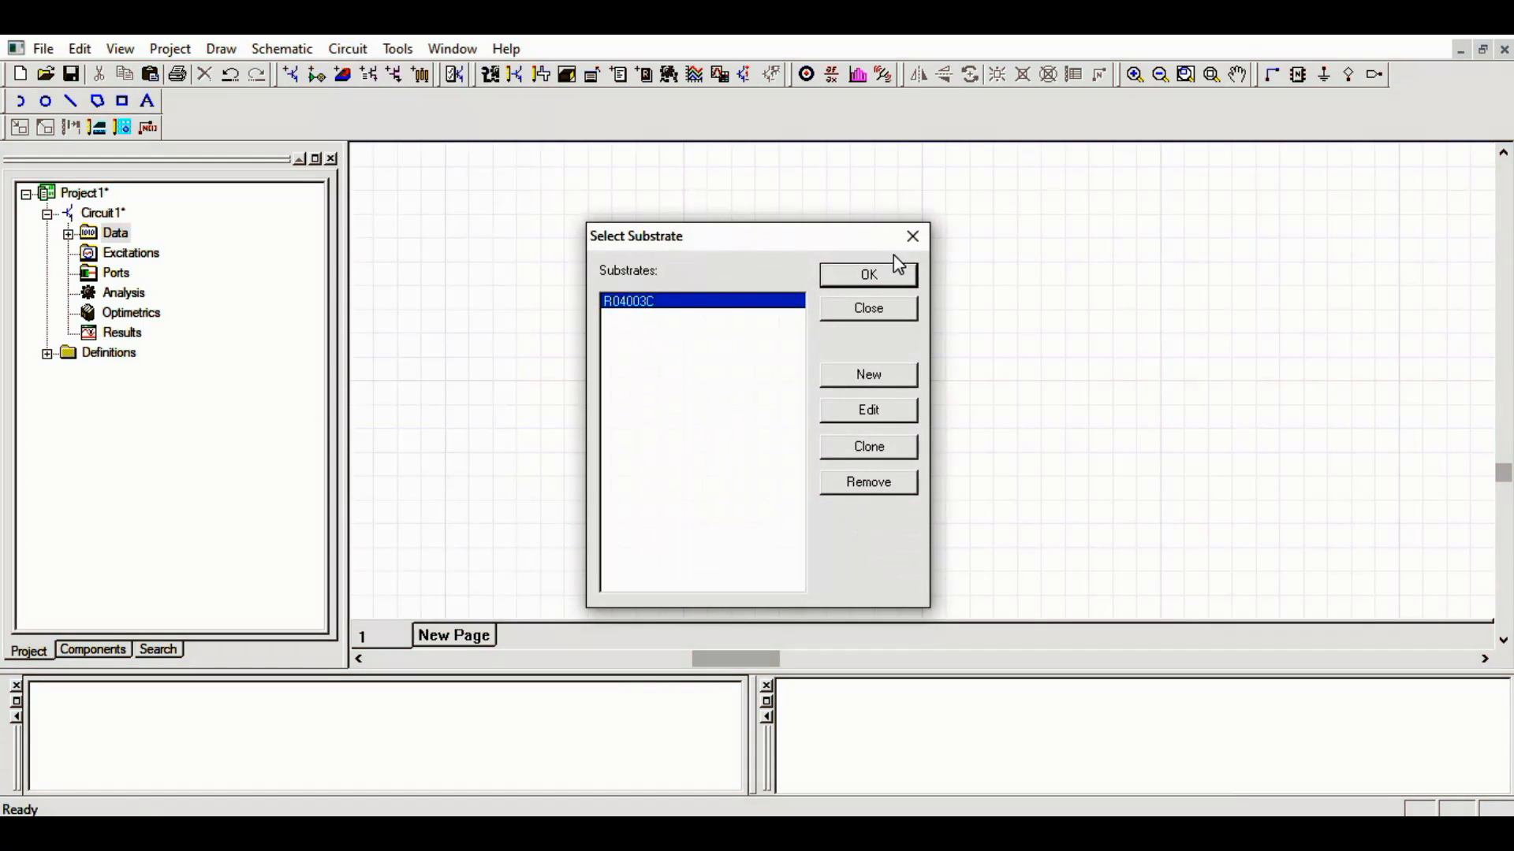
{"action": "left_click", "coordinate": [912, 236]}
Place one MSCPLO open-ended symmetric microstrip coupled-line component in the upper-left area of the schematic
{"action": "left_click", "coordinate": [93, 651]}
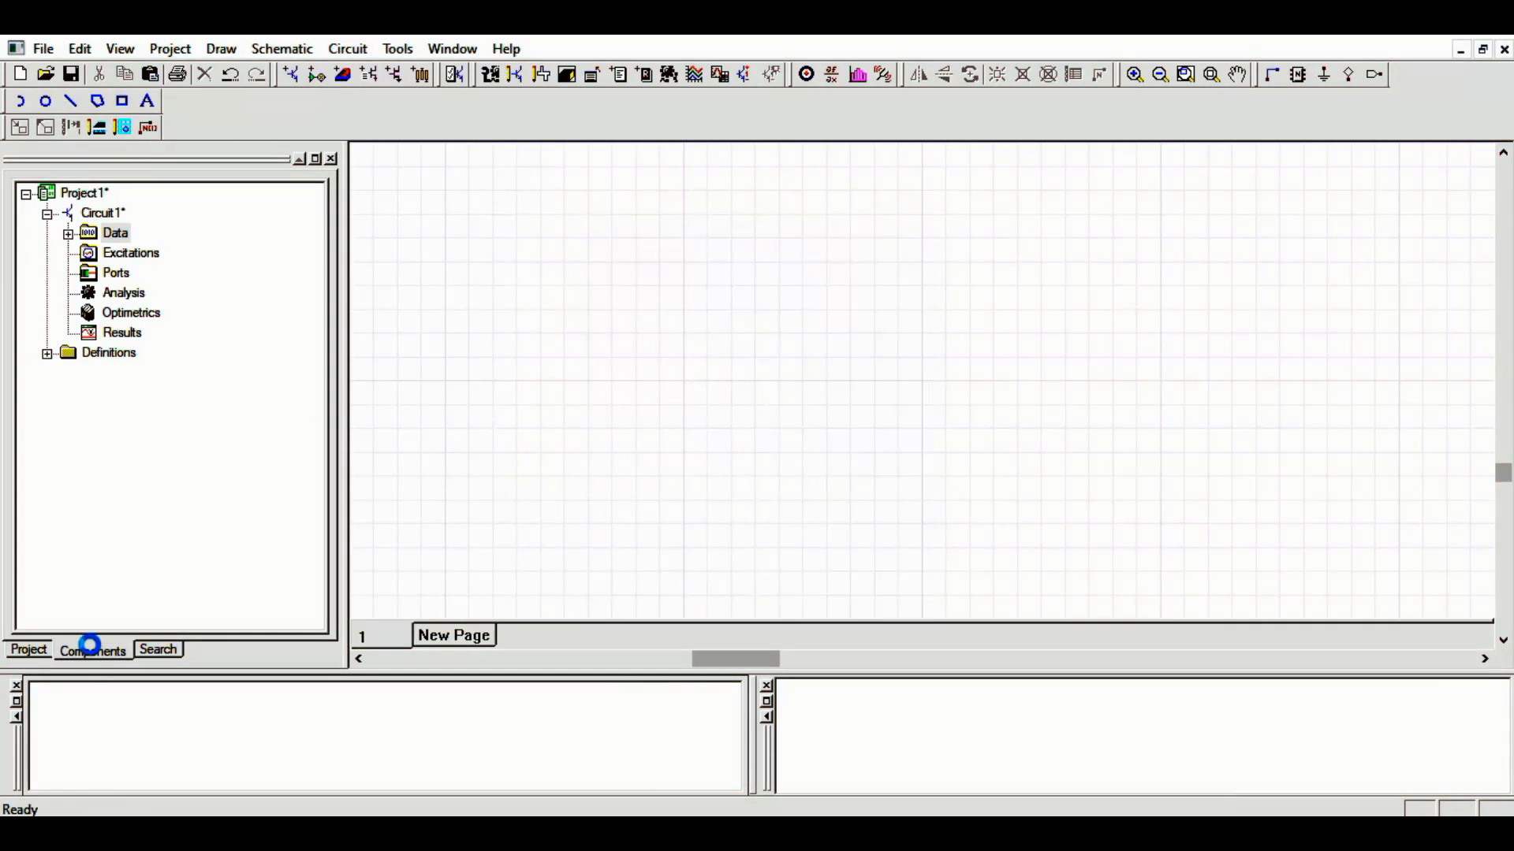
{"action": "left_click", "coordinate": [48, 423]}
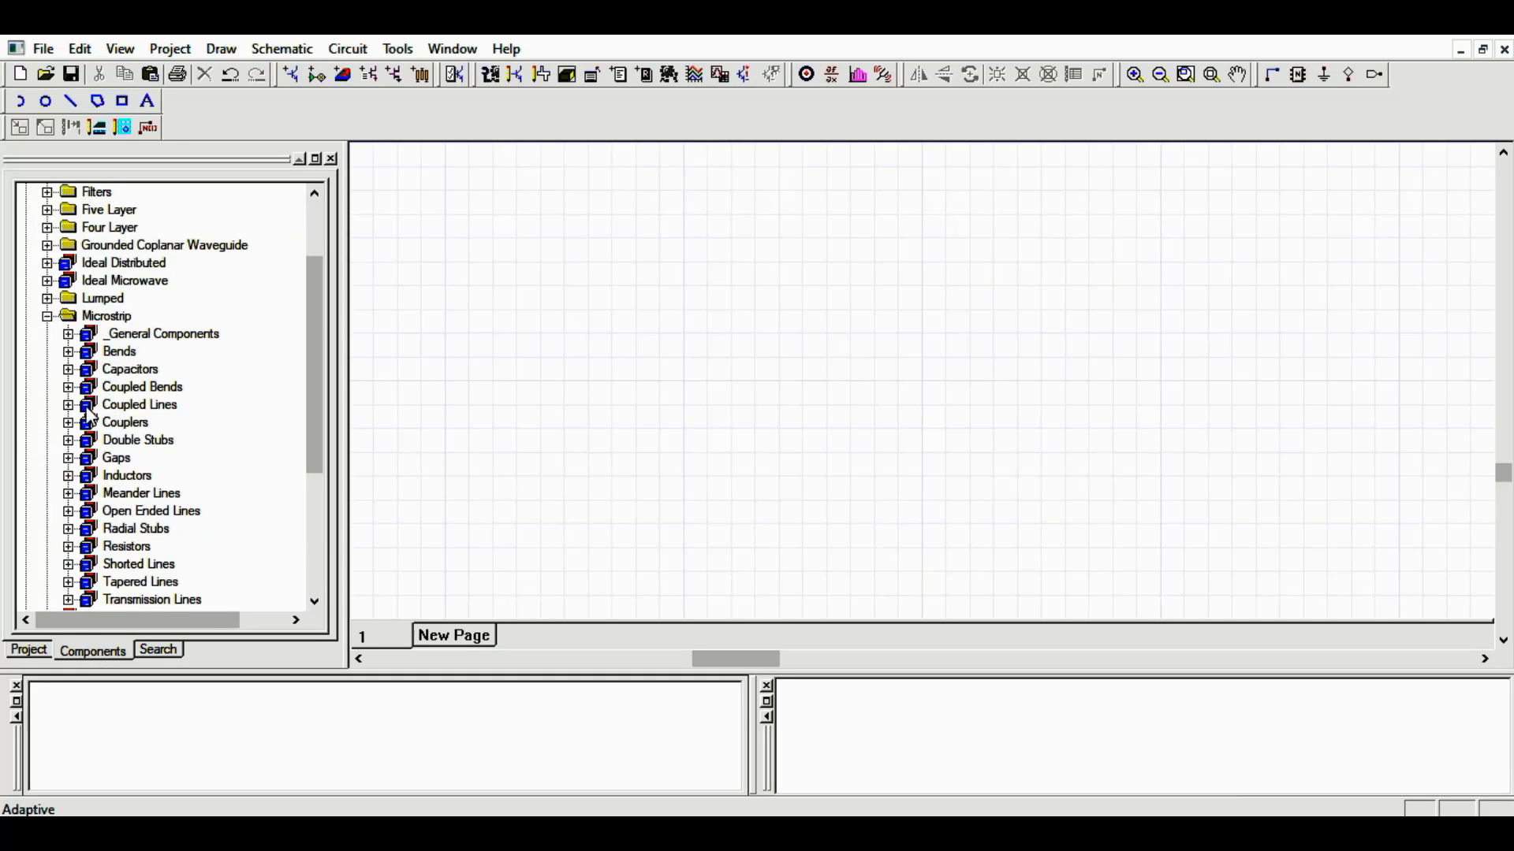
{"action": "left_click", "coordinate": [68, 405]}
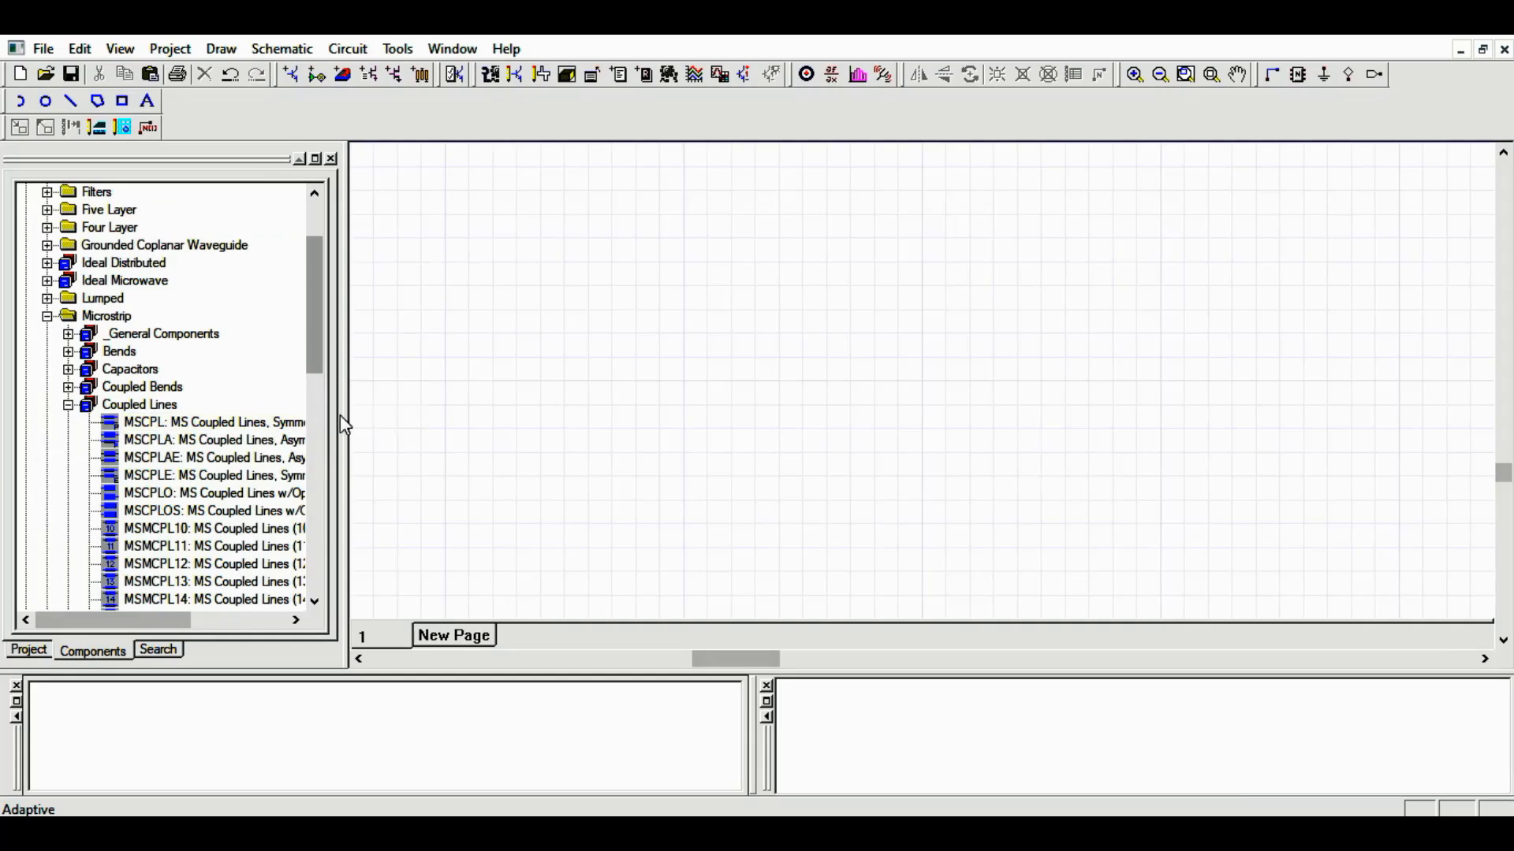
{"action": "left_click_drag", "start_coordinate": [345, 426], "coordinate": [500, 511]}
{"action": "left_click", "coordinate": [362, 492]}
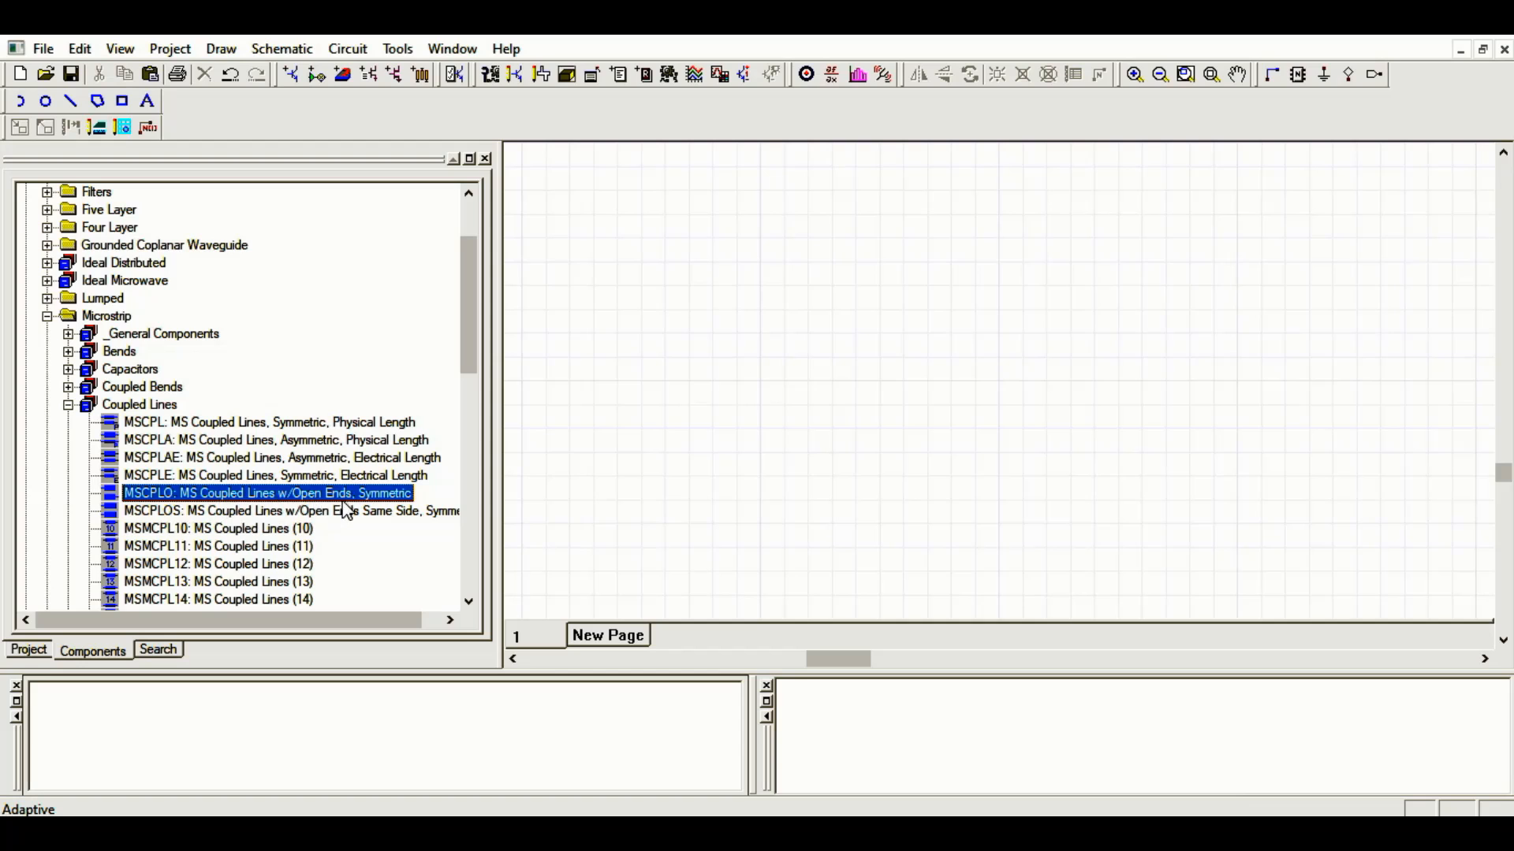
{"action": "left_click_drag", "start_coordinate": [345, 501], "coordinate": [518, 384]}
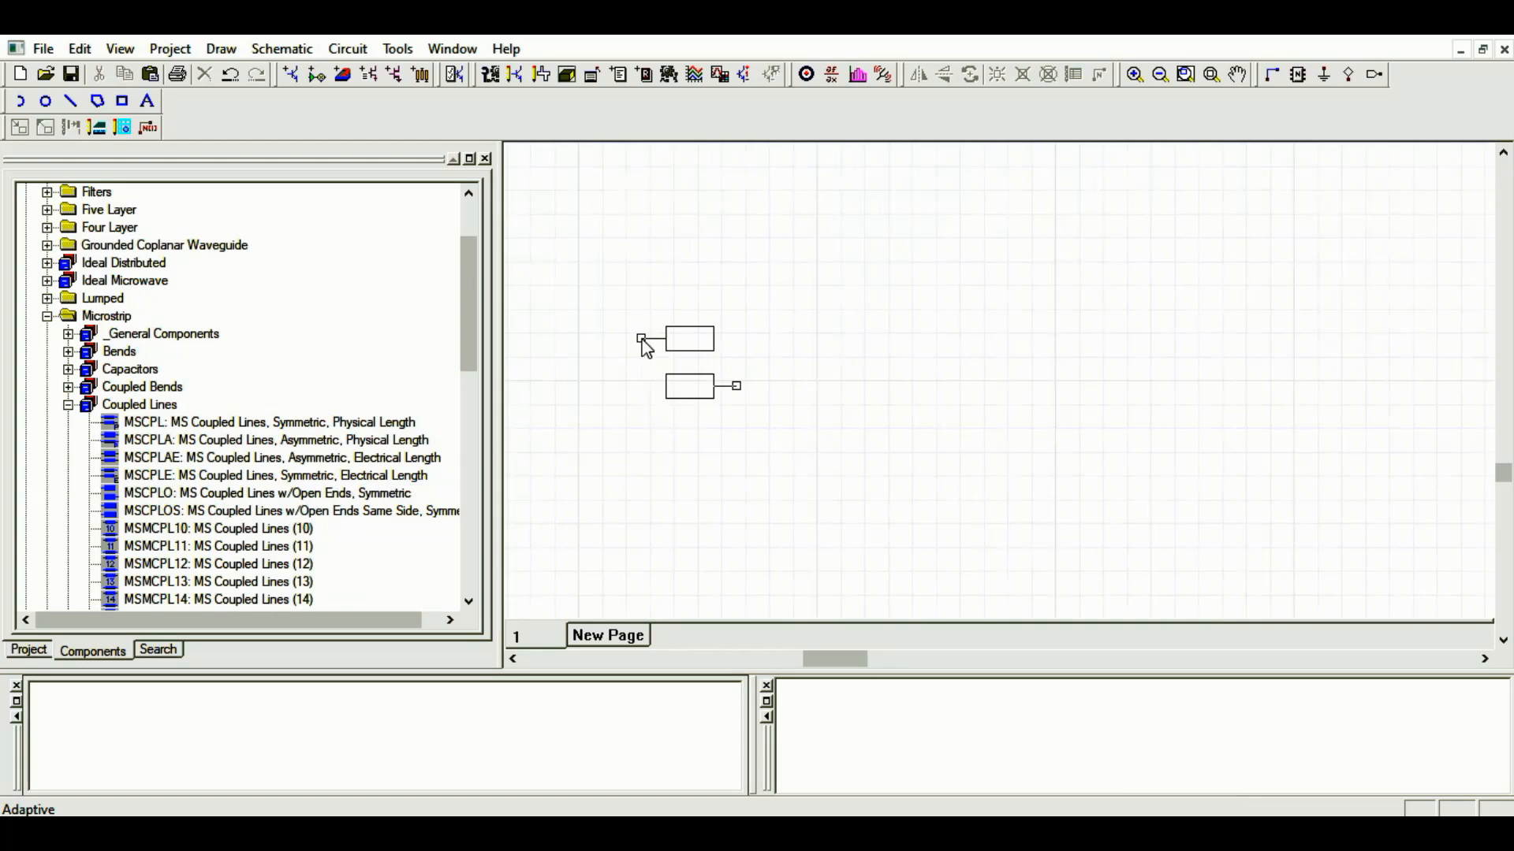
{"action": "left_click", "coordinate": [581, 240]}
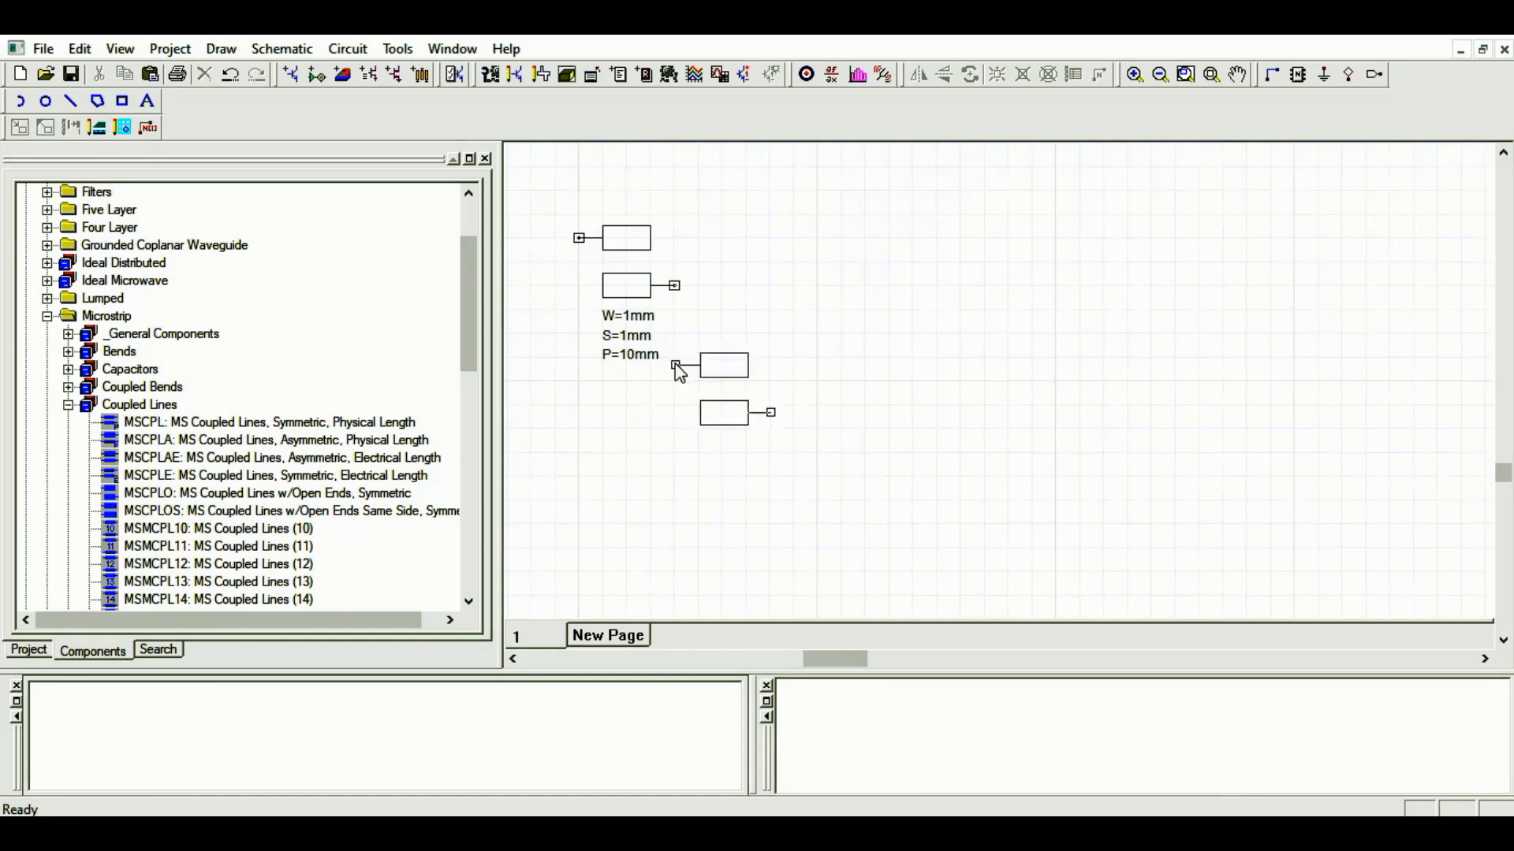
{"action": "left_click", "coordinate": [1323, 74]}
{"action": "key", "text": "Escape"}
Place a port just left of the coupled lines and change it to a resistor-terminated port
{"action": "left_click", "coordinate": [1348, 74]}
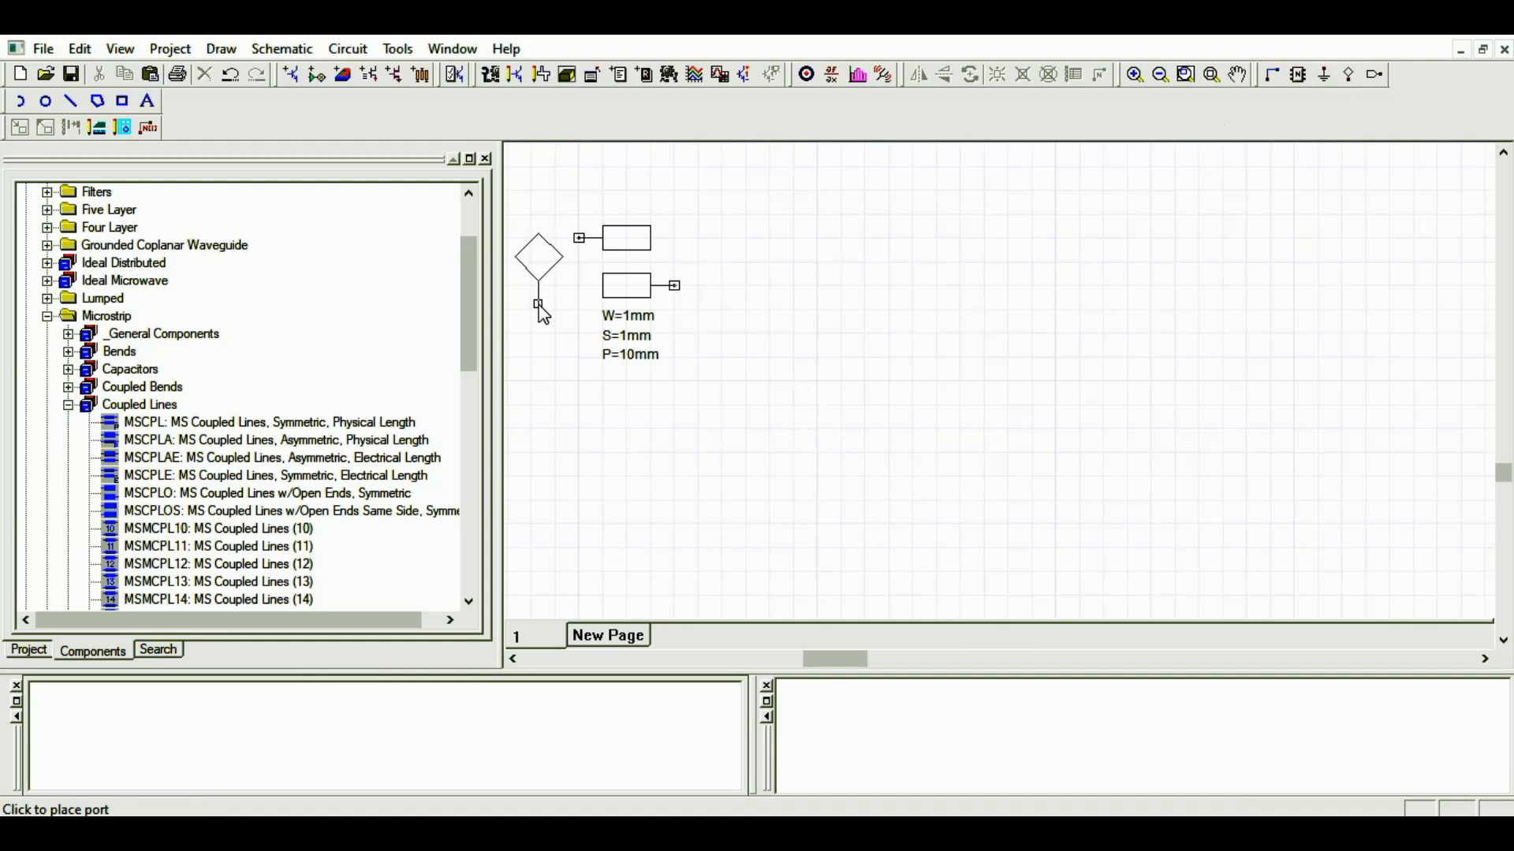
{"action": "left_click", "coordinate": [541, 315]}
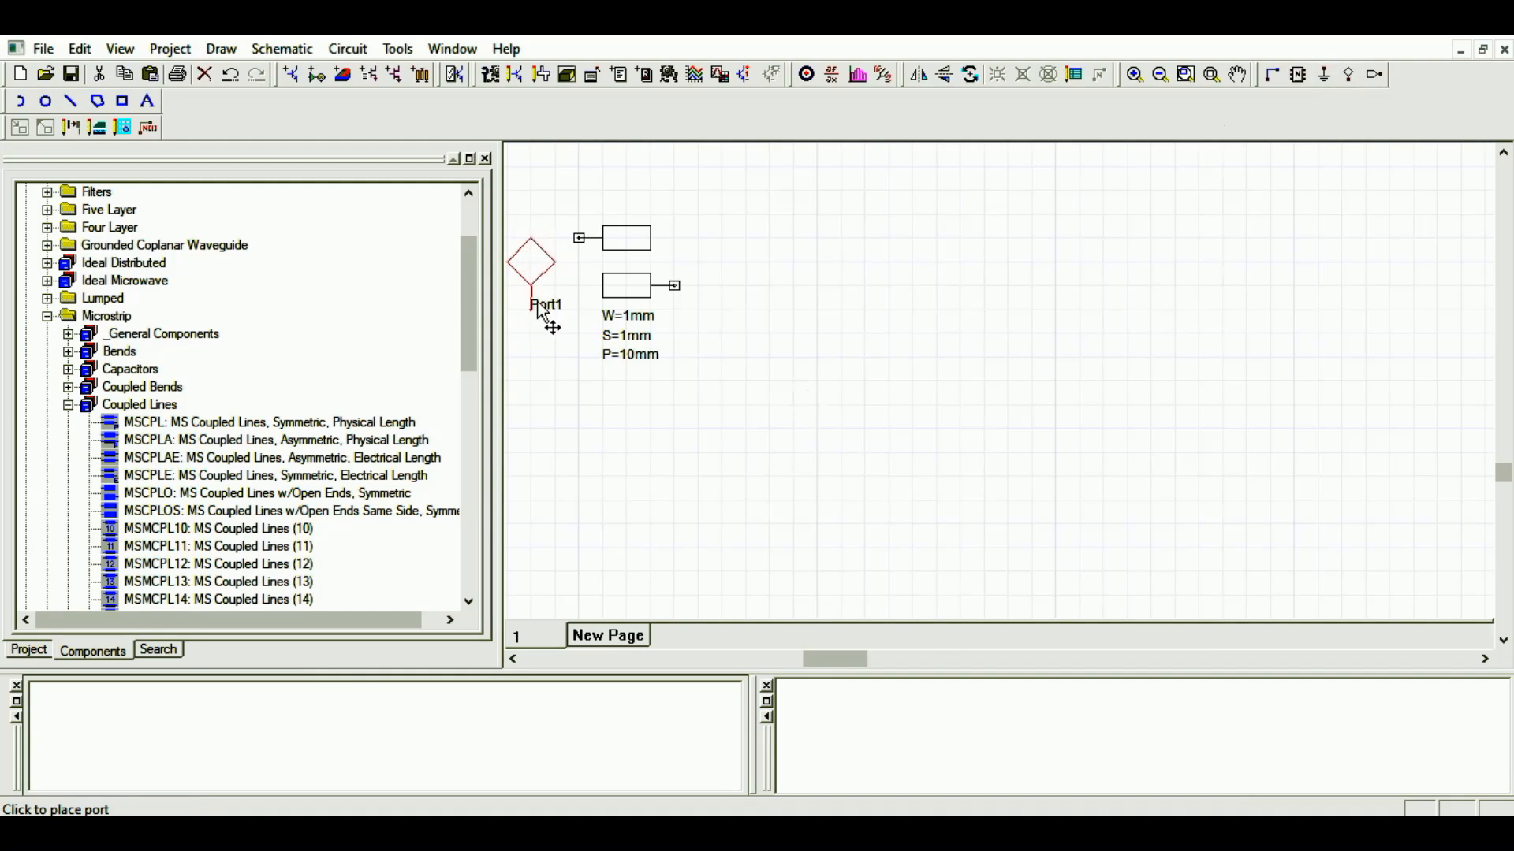
{"action": "double_click", "coordinate": [541, 311]}
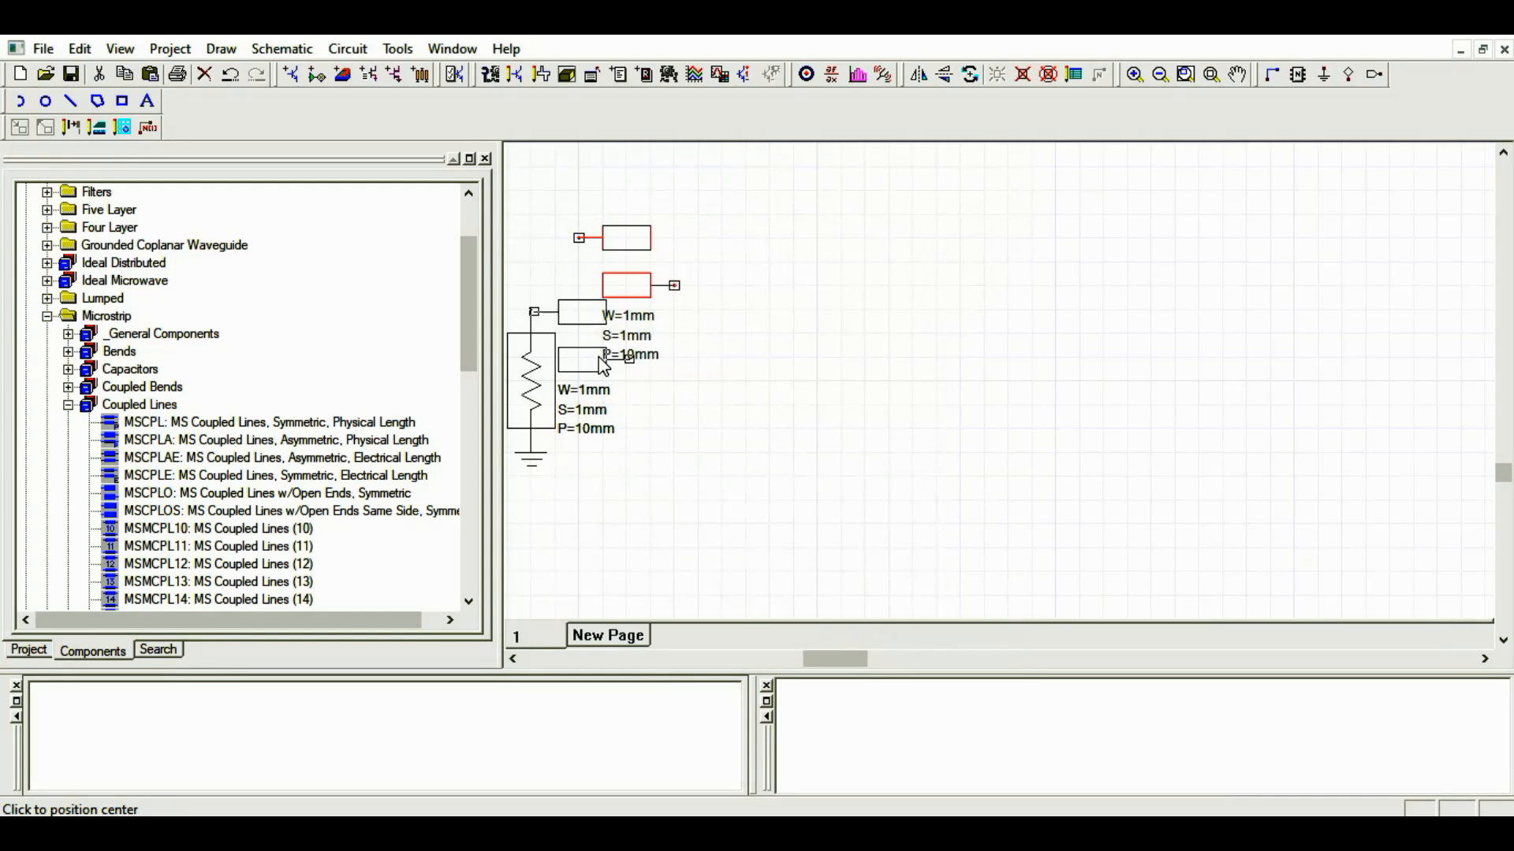
Move the coupled lines so the input end of their upper line connects to the top of the resistor port
{"action": "left_click", "coordinate": [597, 361]}
{"action": "left_click_drag", "start_coordinate": [596, 361], "coordinate": [643, 361]}
{"action": "left_click", "coordinate": [729, 440]}
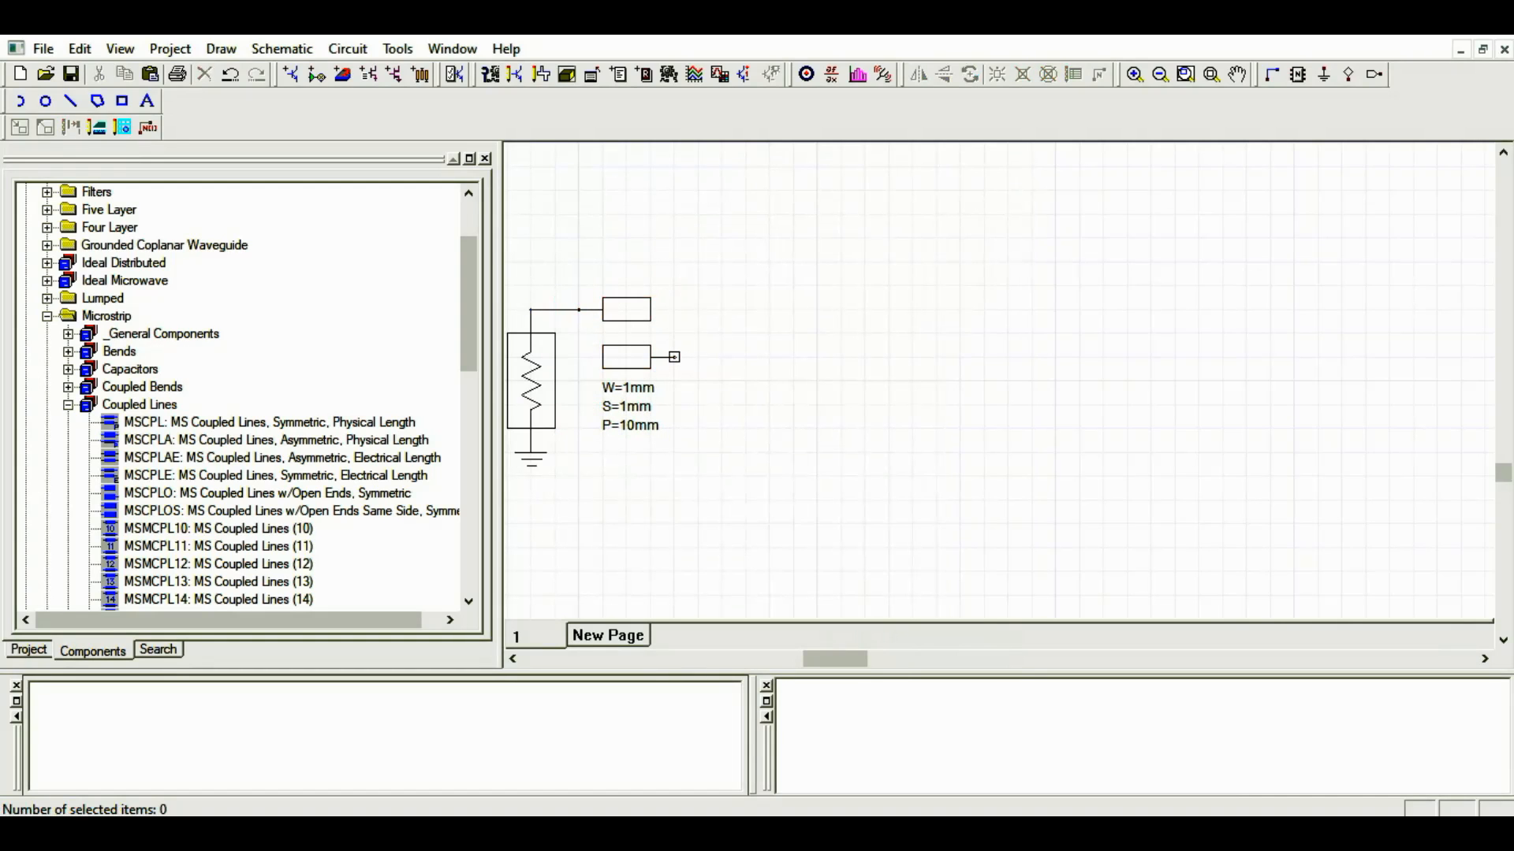
Switch to the PDF reader, examine the filter schematic in the lab PDF and BPF.pdf, and return to the circuit schematic
{"action": "left_click", "coordinate": [653, 731]}
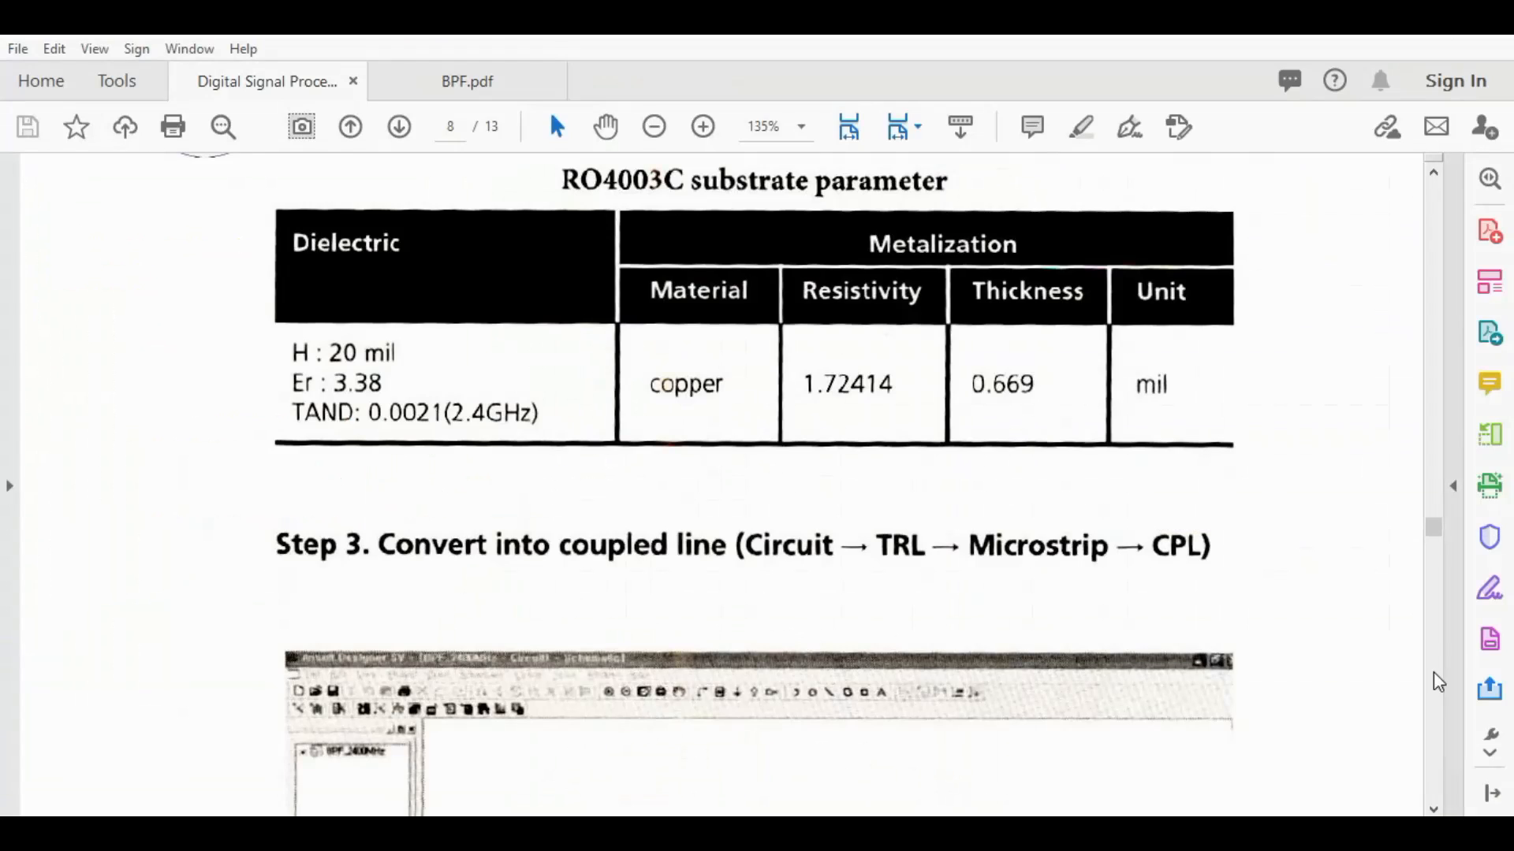
{"action": "scroll", "coordinate": [1448, 482], "scroll_direction": "down", "scroll_amount": 1}
{"action": "scroll", "coordinate": [1448, 483], "scroll_direction": "down", "scroll_amount": 10}
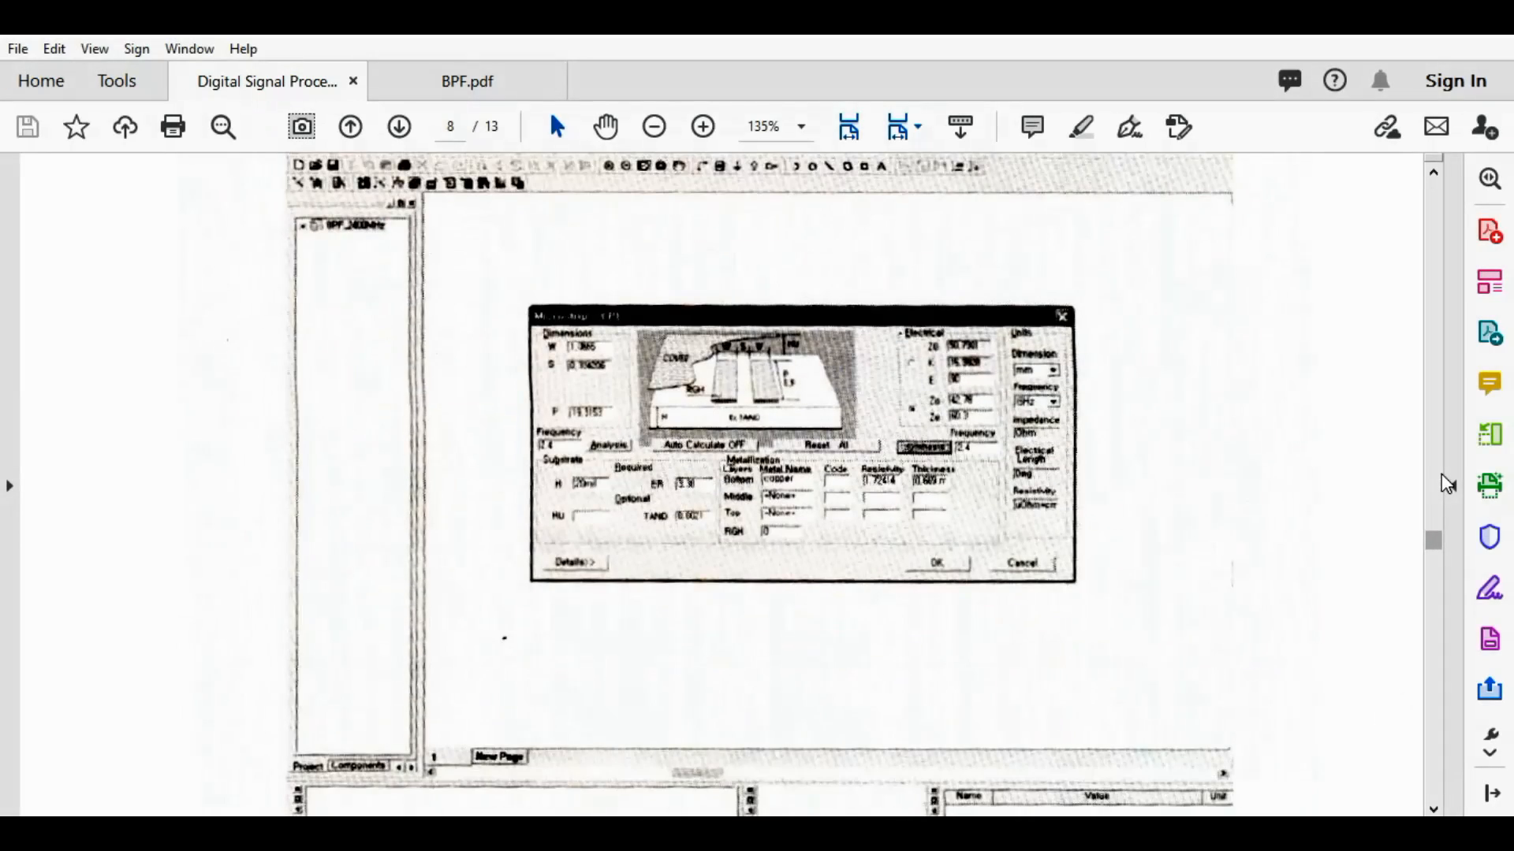
{"action": "scroll", "coordinate": [1447, 482], "scroll_direction": "down", "scroll_amount": 10}
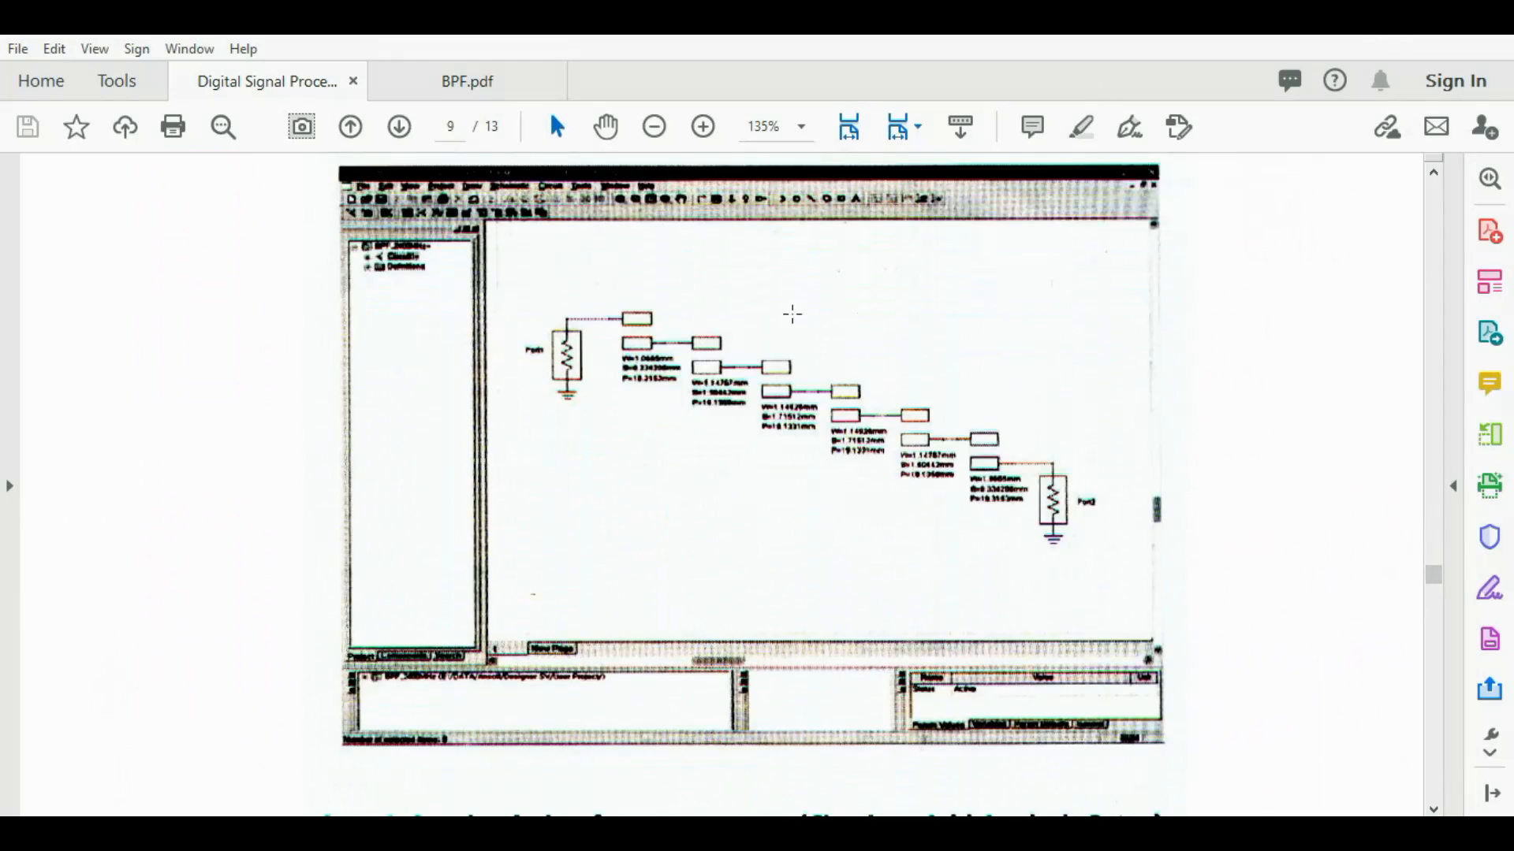
{"action": "left_click", "coordinate": [455, 75]}
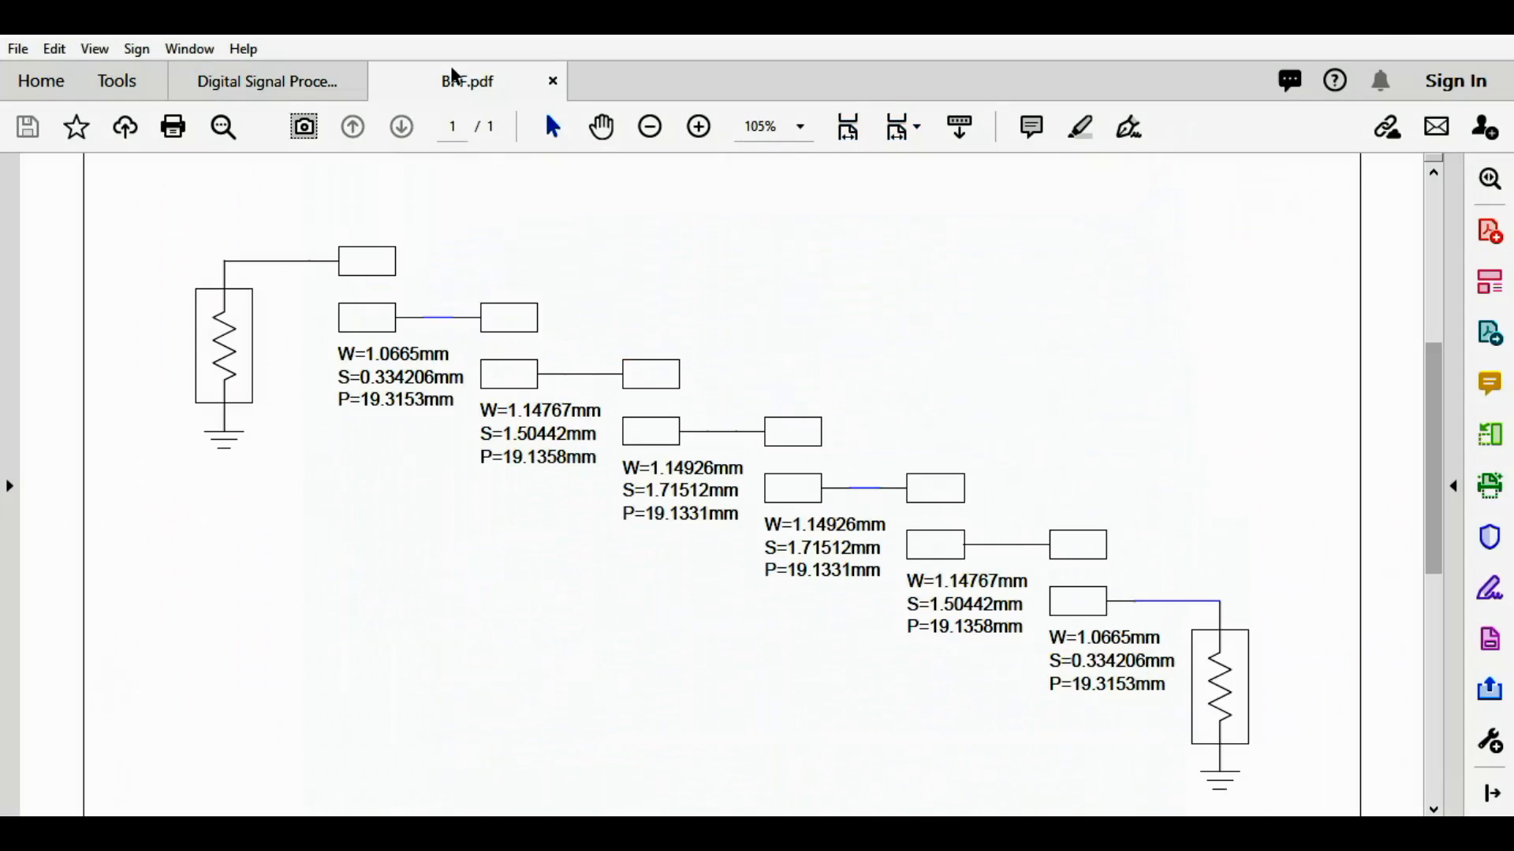
{"action": "left_click_drag", "start_coordinate": [1436, 536], "coordinate": [1434, 568]}
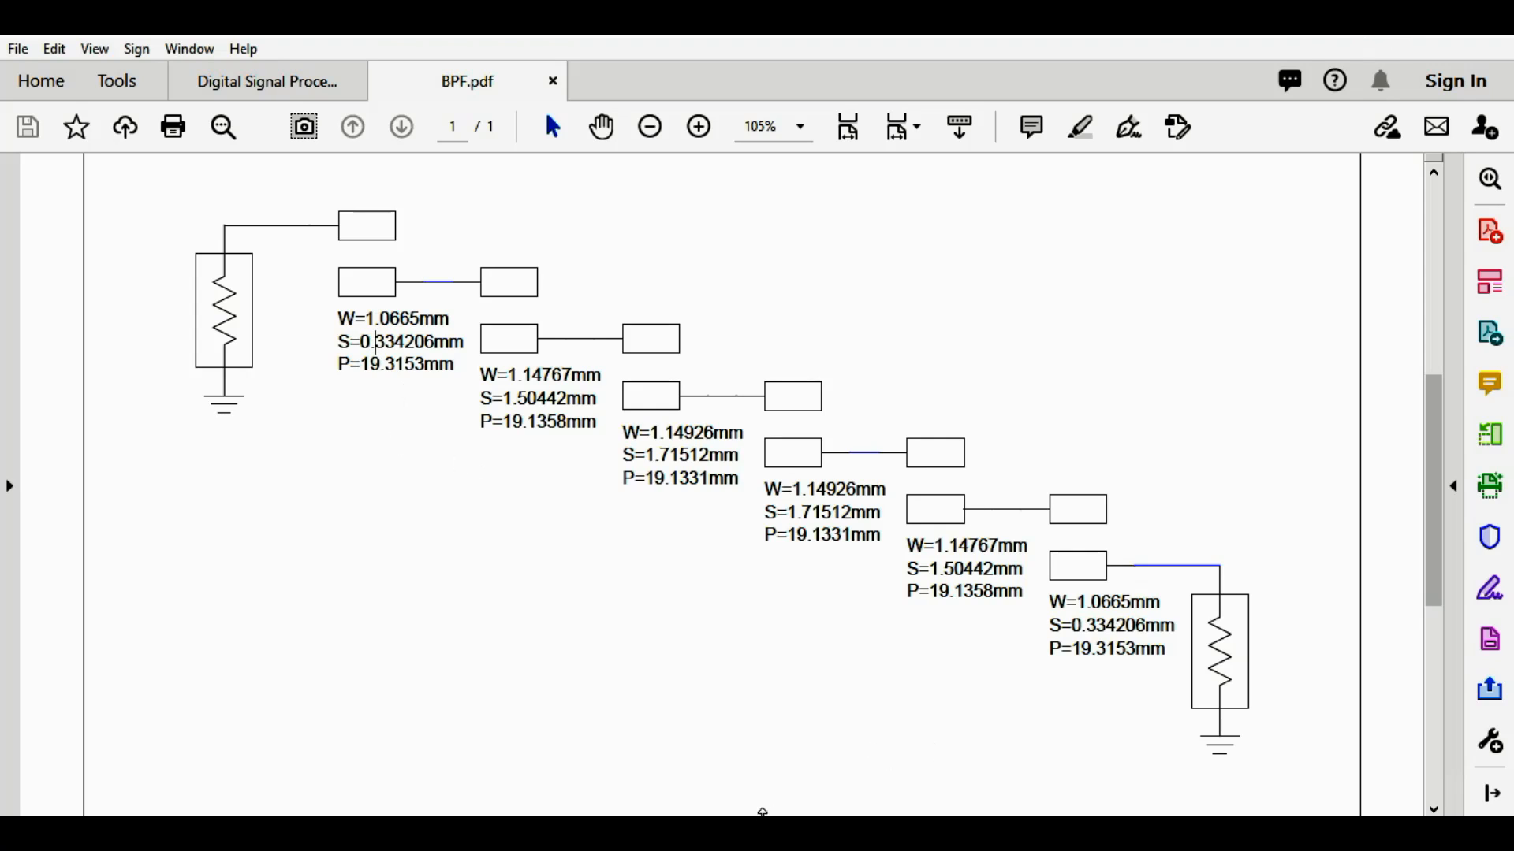
{"action": "mouse_move", "coordinate": [780, 812]}
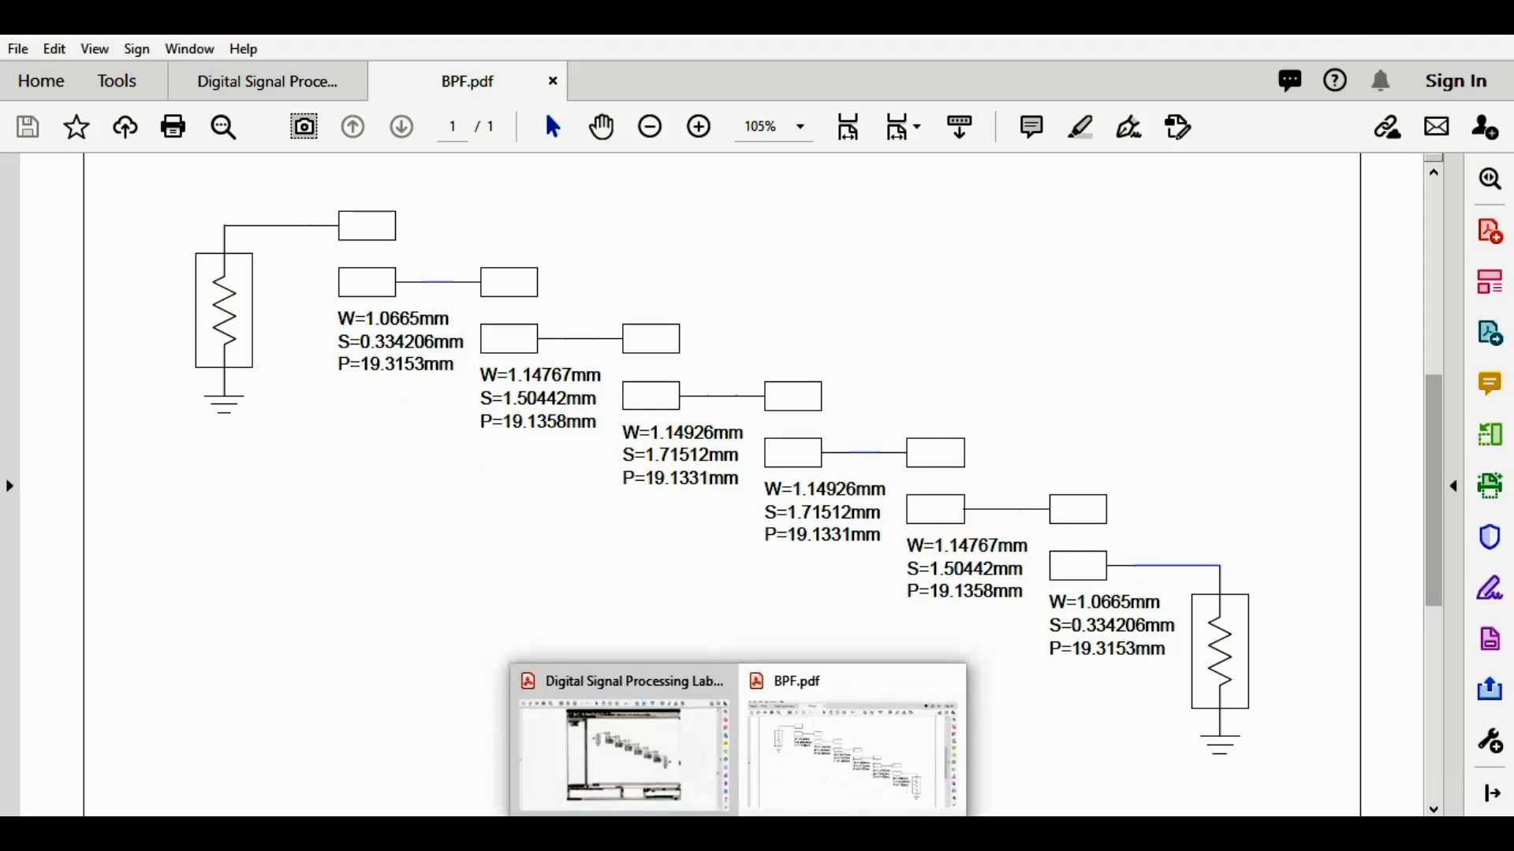
{"action": "left_click", "coordinate": [767, 831]}
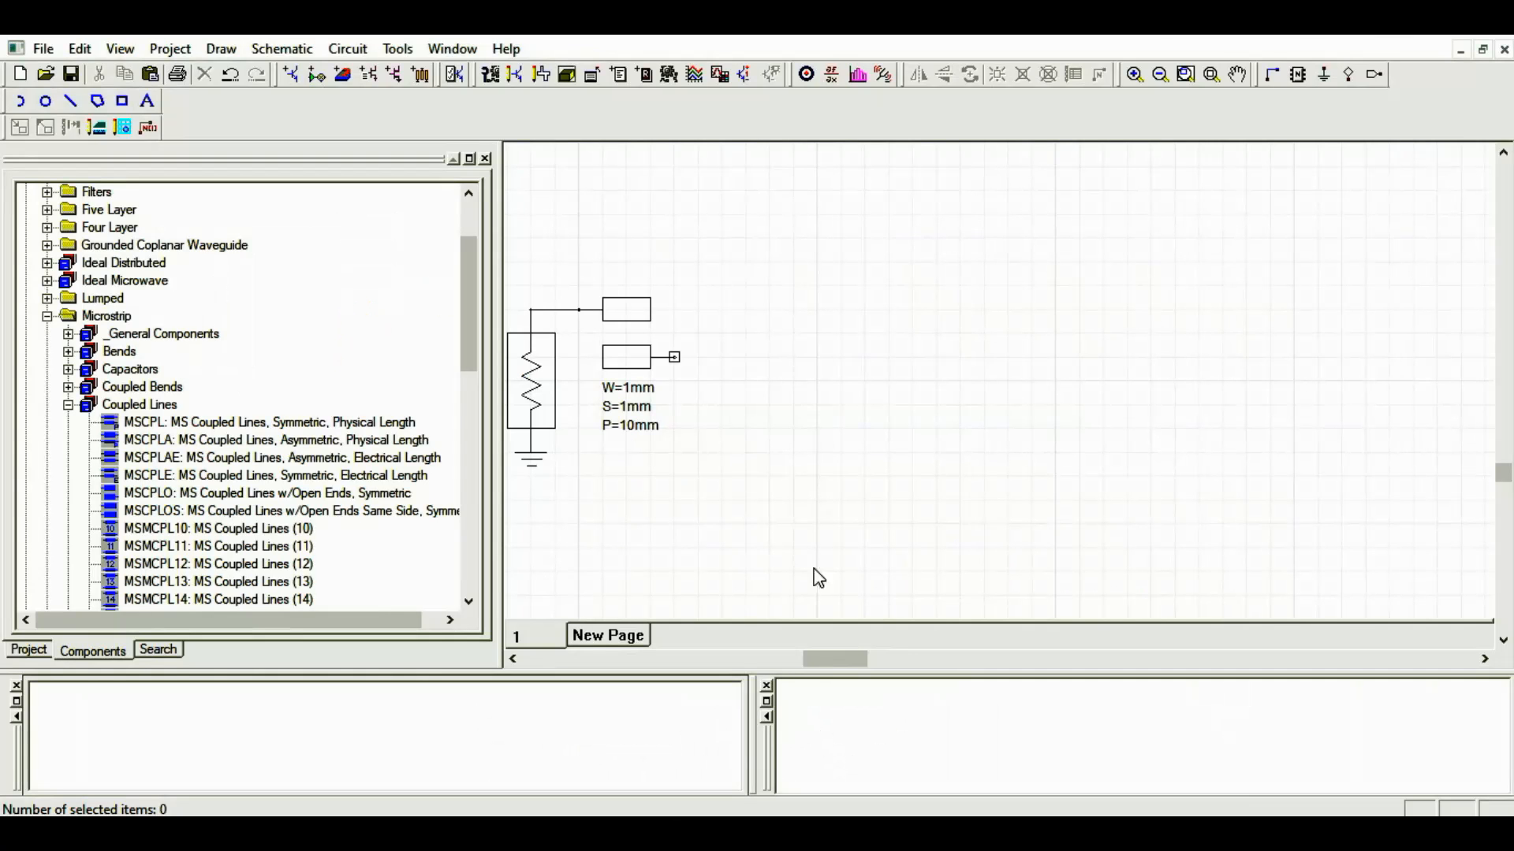
In the first coupled lines' TRL calculator, select Zo/Ze input and set E to 90, Zo to 42.78 and Ze to 60.30 from the lab table
{"action": "double_click", "coordinate": [615, 344]}
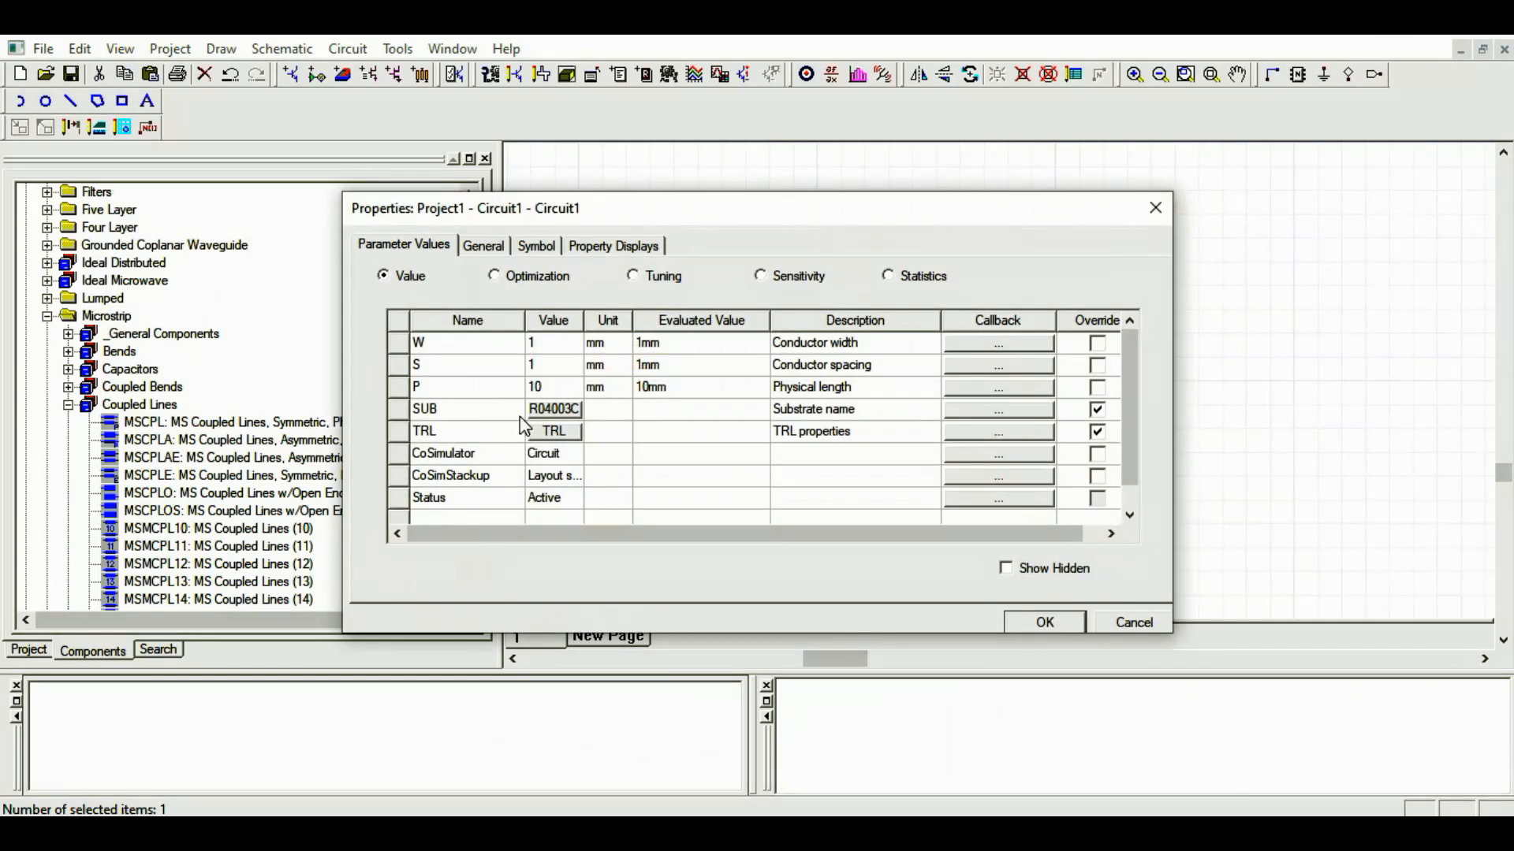
{"action": "left_click", "coordinate": [553, 432]}
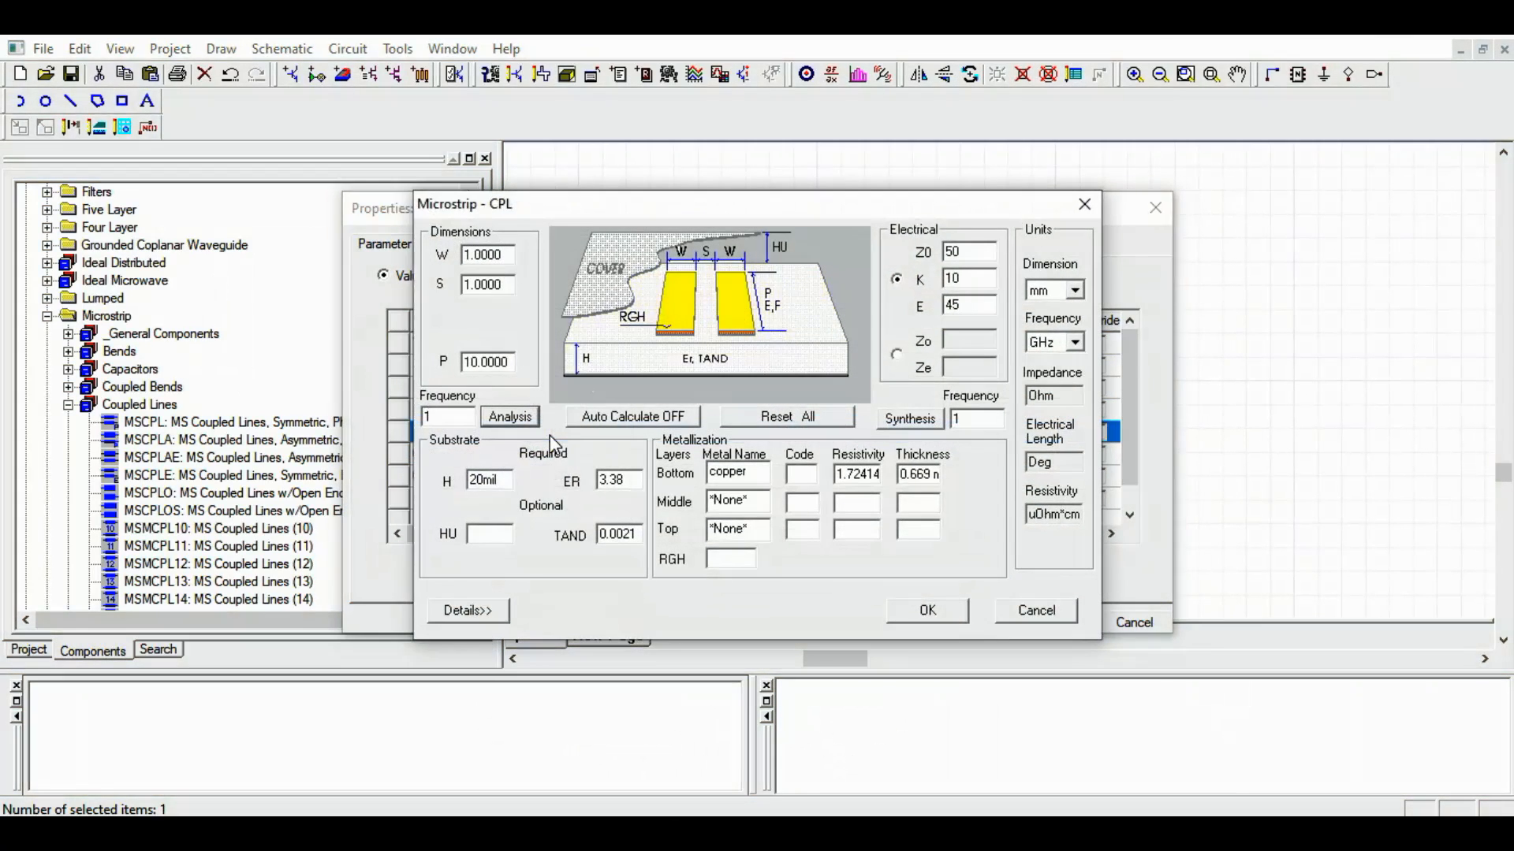
{"action": "left_click", "coordinate": [896, 356]}
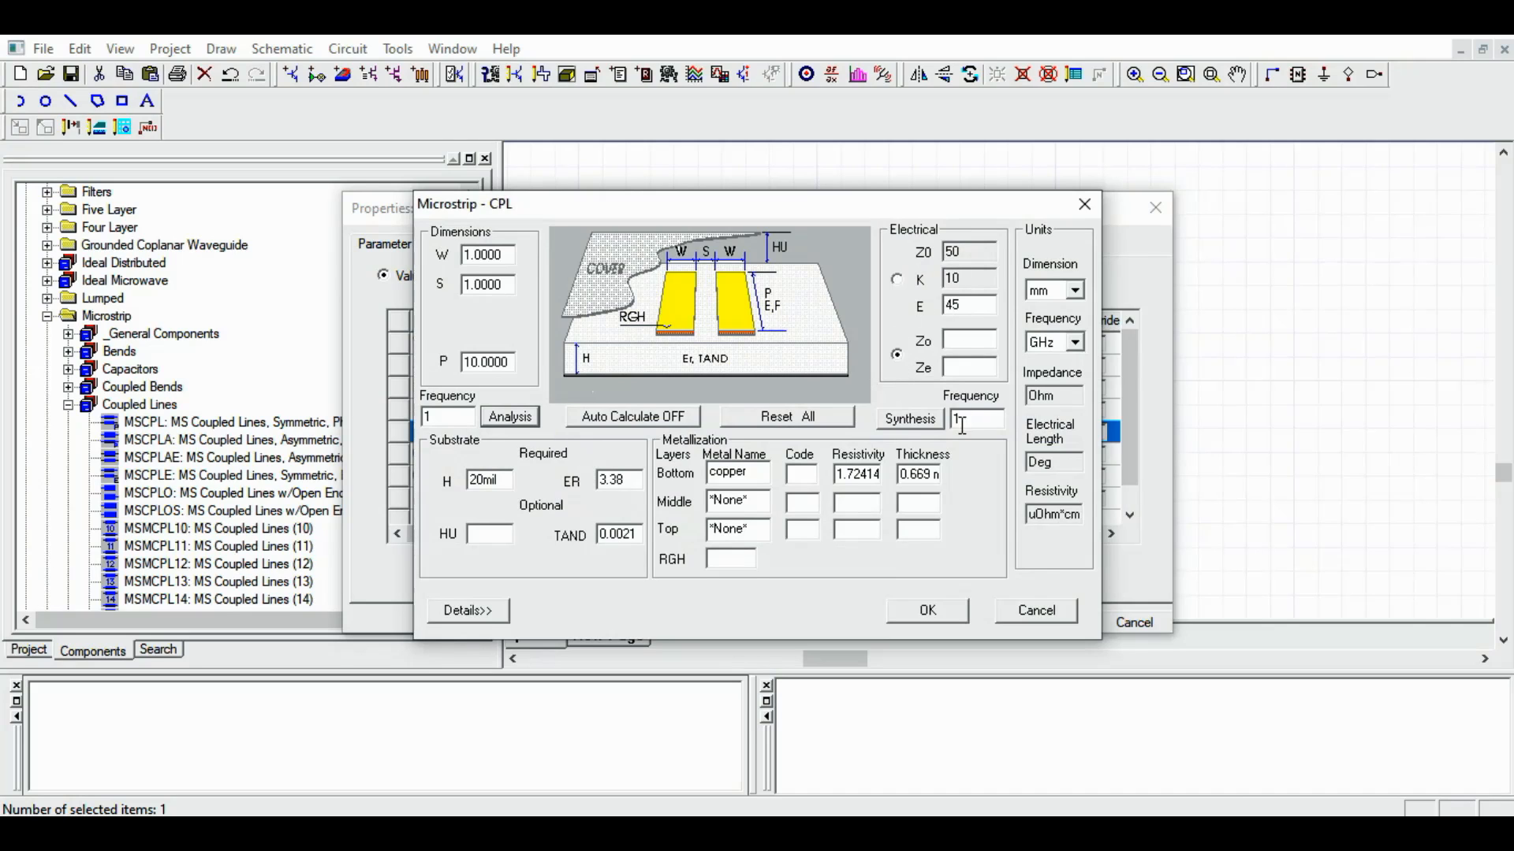
{"action": "left_click_drag", "start_coordinate": [975, 309], "coordinate": [916, 298]}
{"action": "type", "text": "90"}
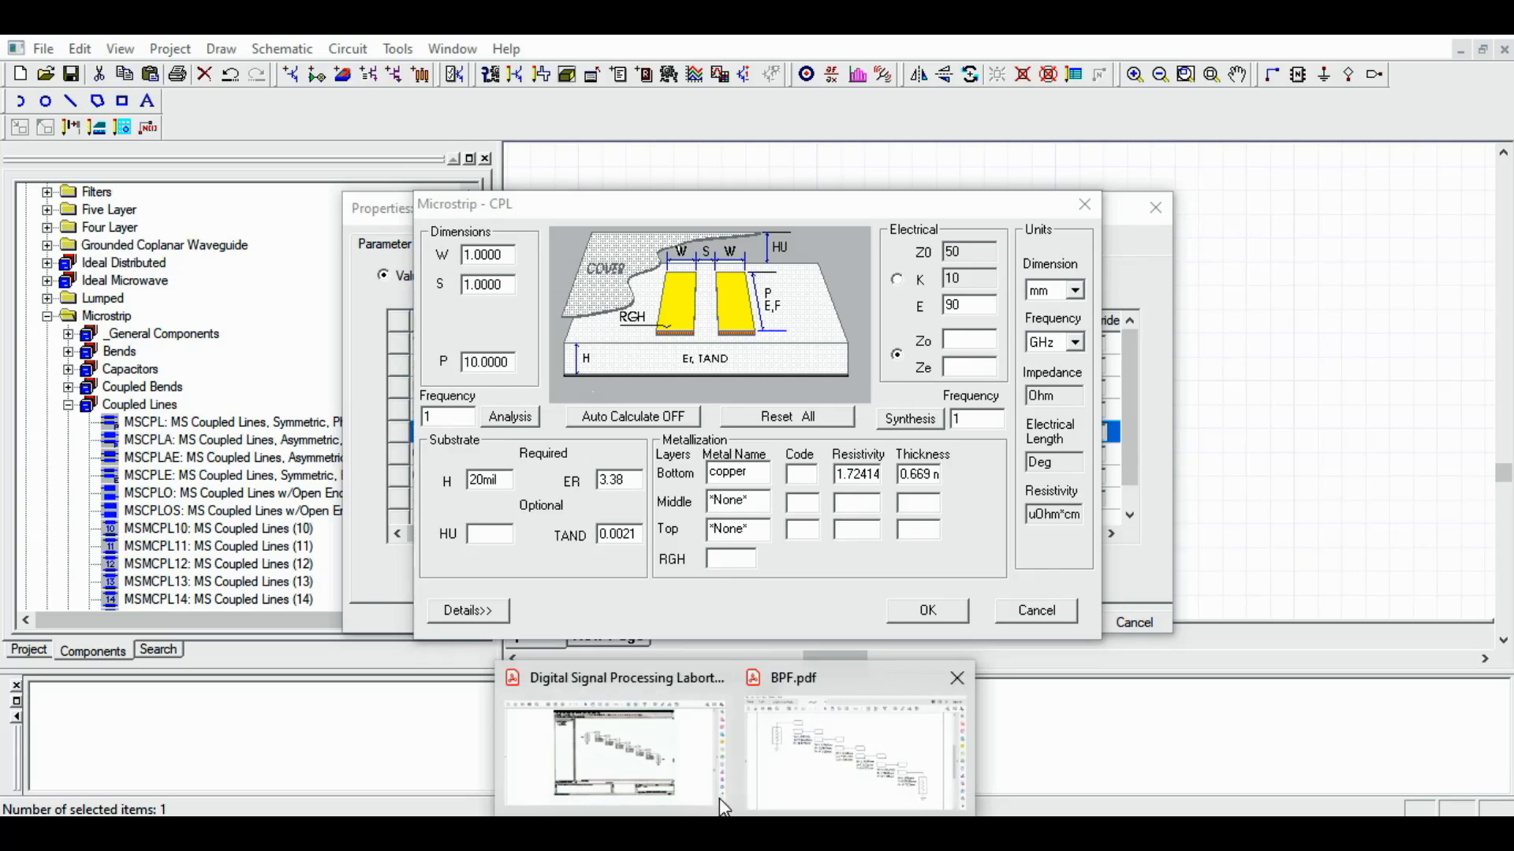
{"action": "left_click", "coordinate": [669, 766]}
{"action": "left_click_drag", "start_coordinate": [1433, 575], "coordinate": [1433, 475]}
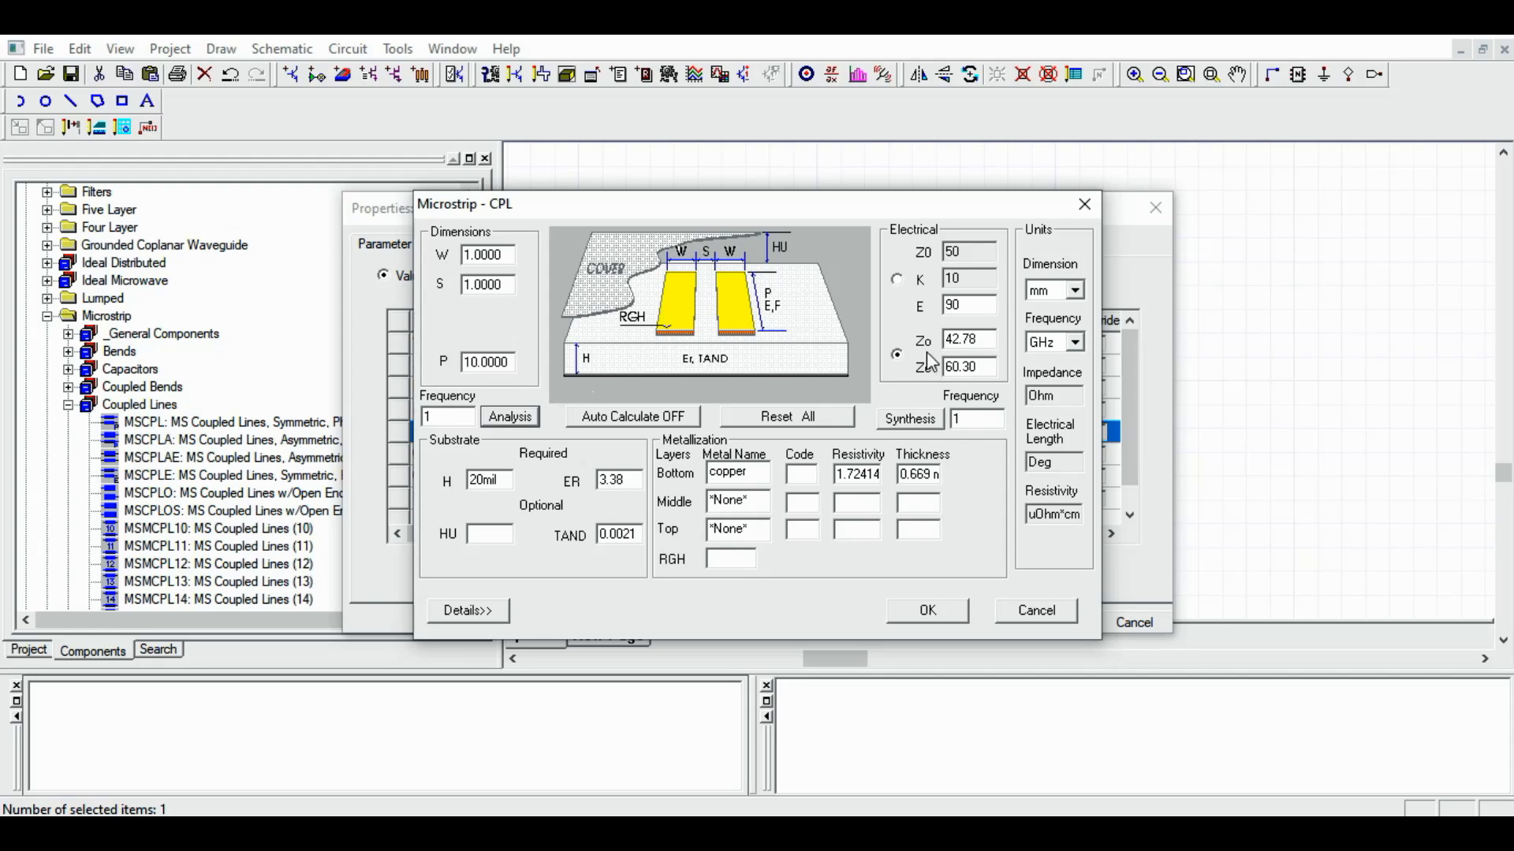
Set the synthesis frequency to 2.4 GHz, synthesize the first coupled lines' dimensions and accept them
{"action": "left_click_drag", "start_coordinate": [962, 419], "coordinate": [918, 428]}
{"action": "type", "text": "2.4"}
{"action": "left_click", "coordinate": [912, 418]}
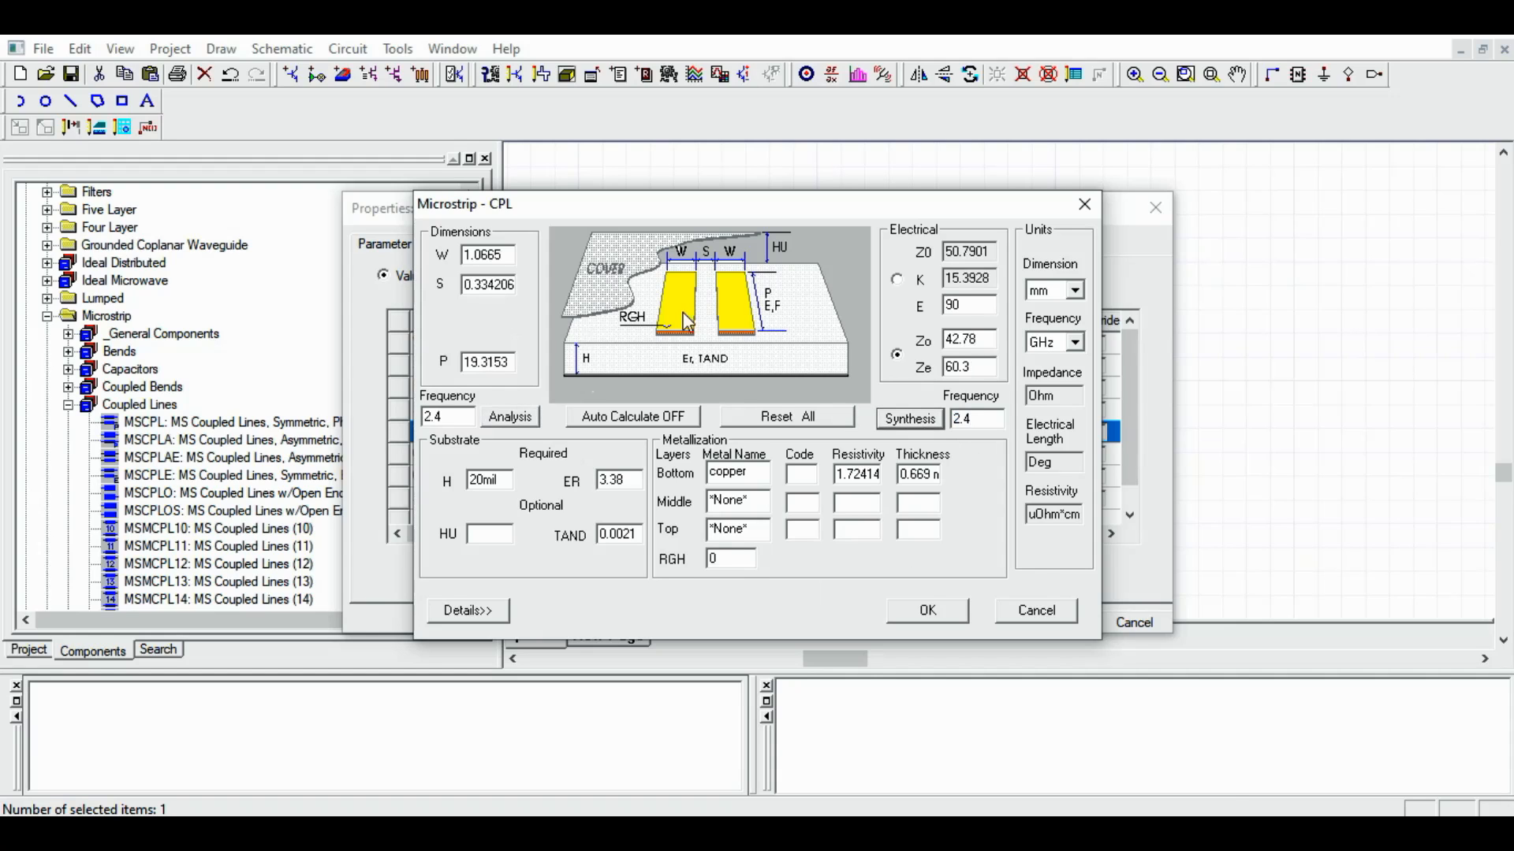
{"action": "left_click", "coordinate": [928, 609]}
{"action": "left_click", "coordinate": [1044, 623]}
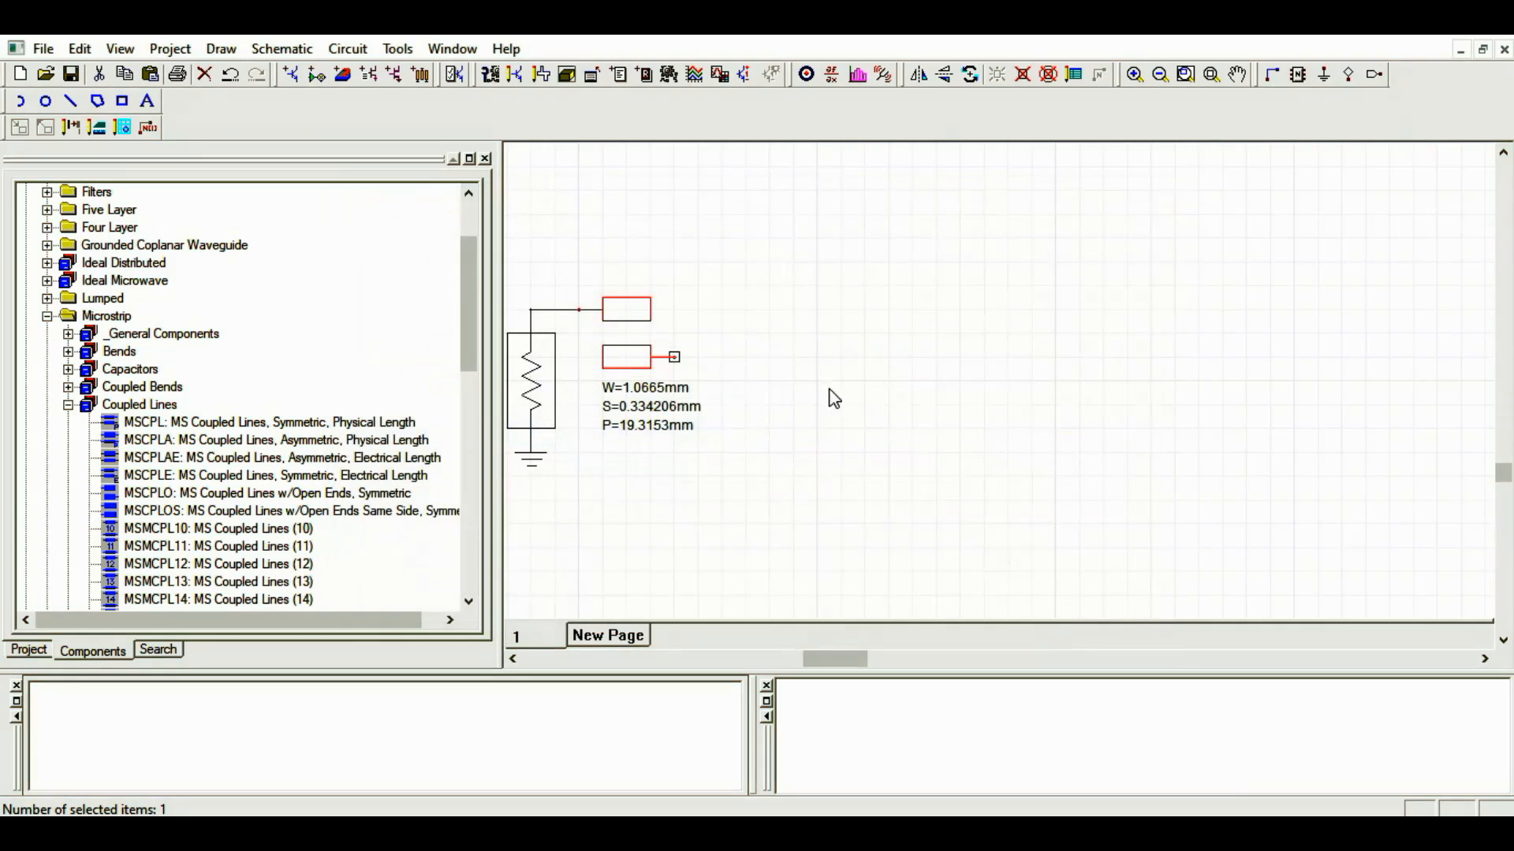
Widen the schematic area and move the port and coupled lines farther up, reconnecting them
{"action": "left_click_drag", "start_coordinate": [496, 440], "coordinate": [320, 440]}
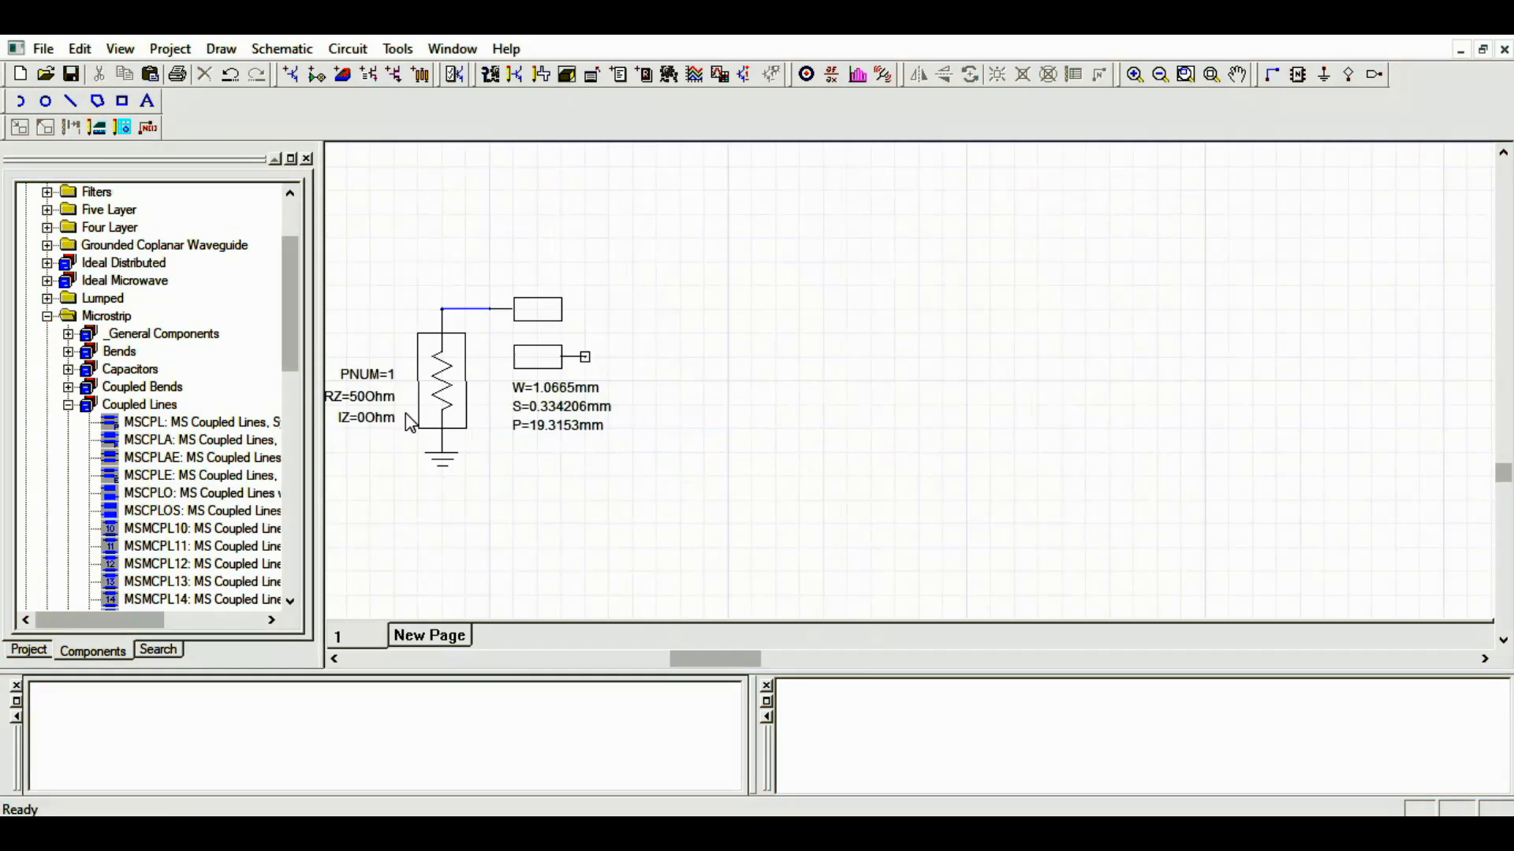
{"action": "left_click_drag", "start_coordinate": [421, 403], "coordinate": [471, 293]}
{"action": "double_click", "coordinate": [536, 315]}
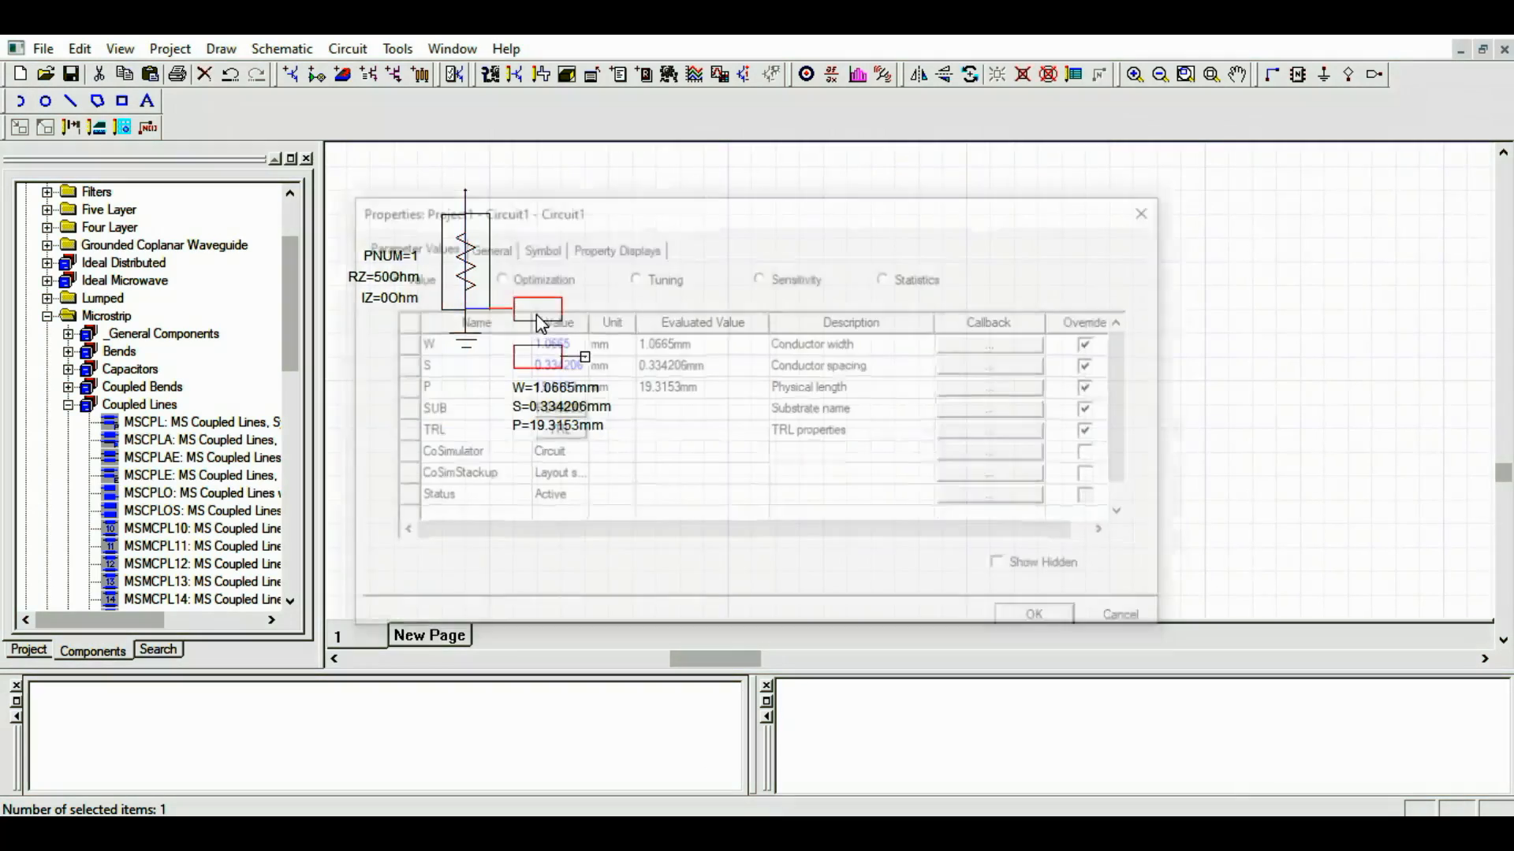
{"action": "left_click", "coordinate": [1123, 627]}
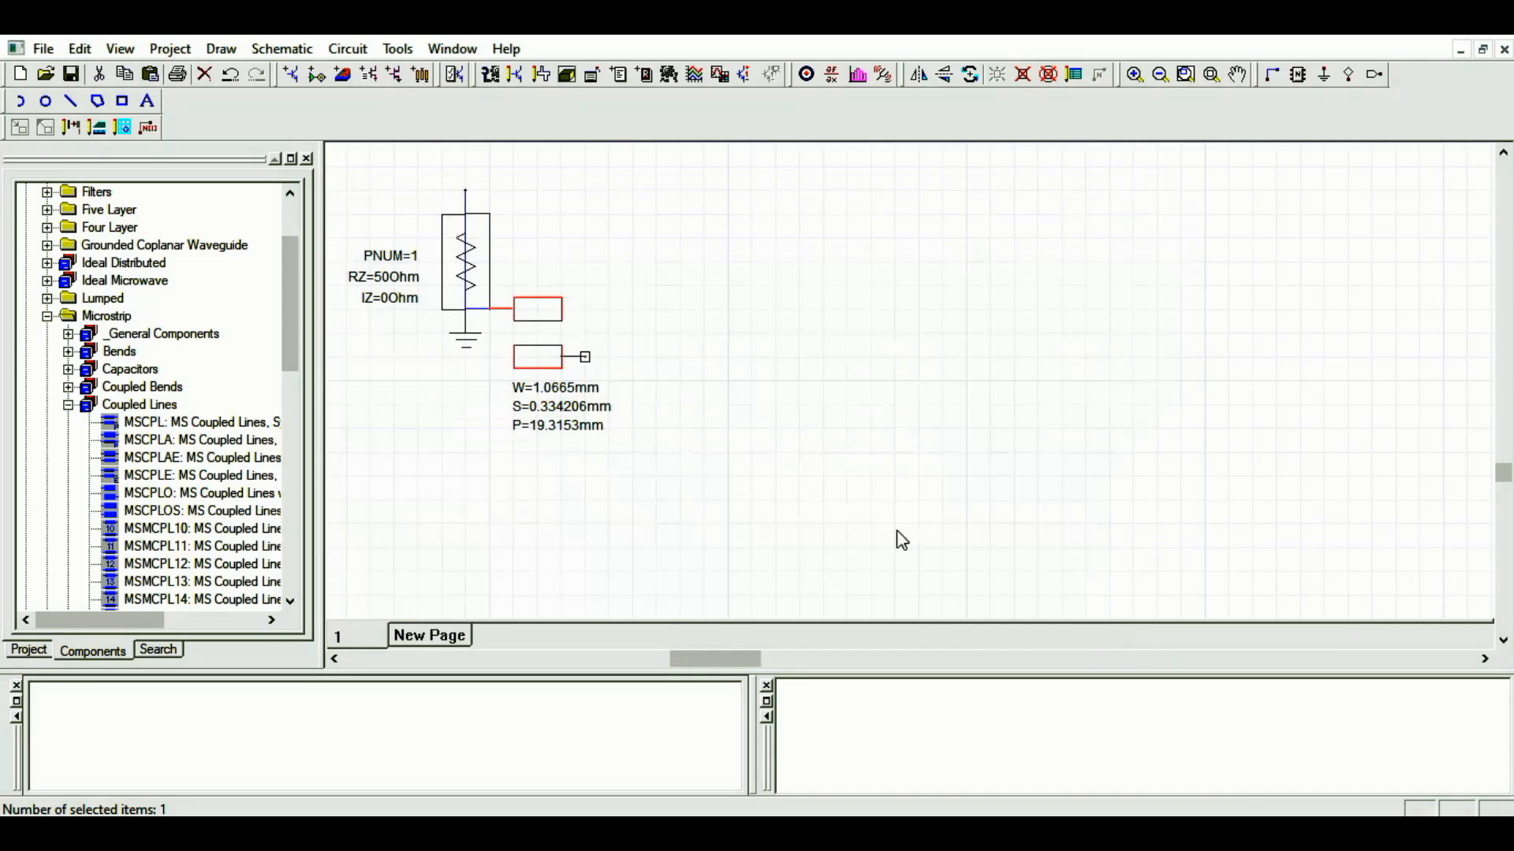
{"action": "left_click_drag", "start_coordinate": [524, 351], "coordinate": [561, 247]}
{"action": "left_click", "coordinate": [772, 441]}
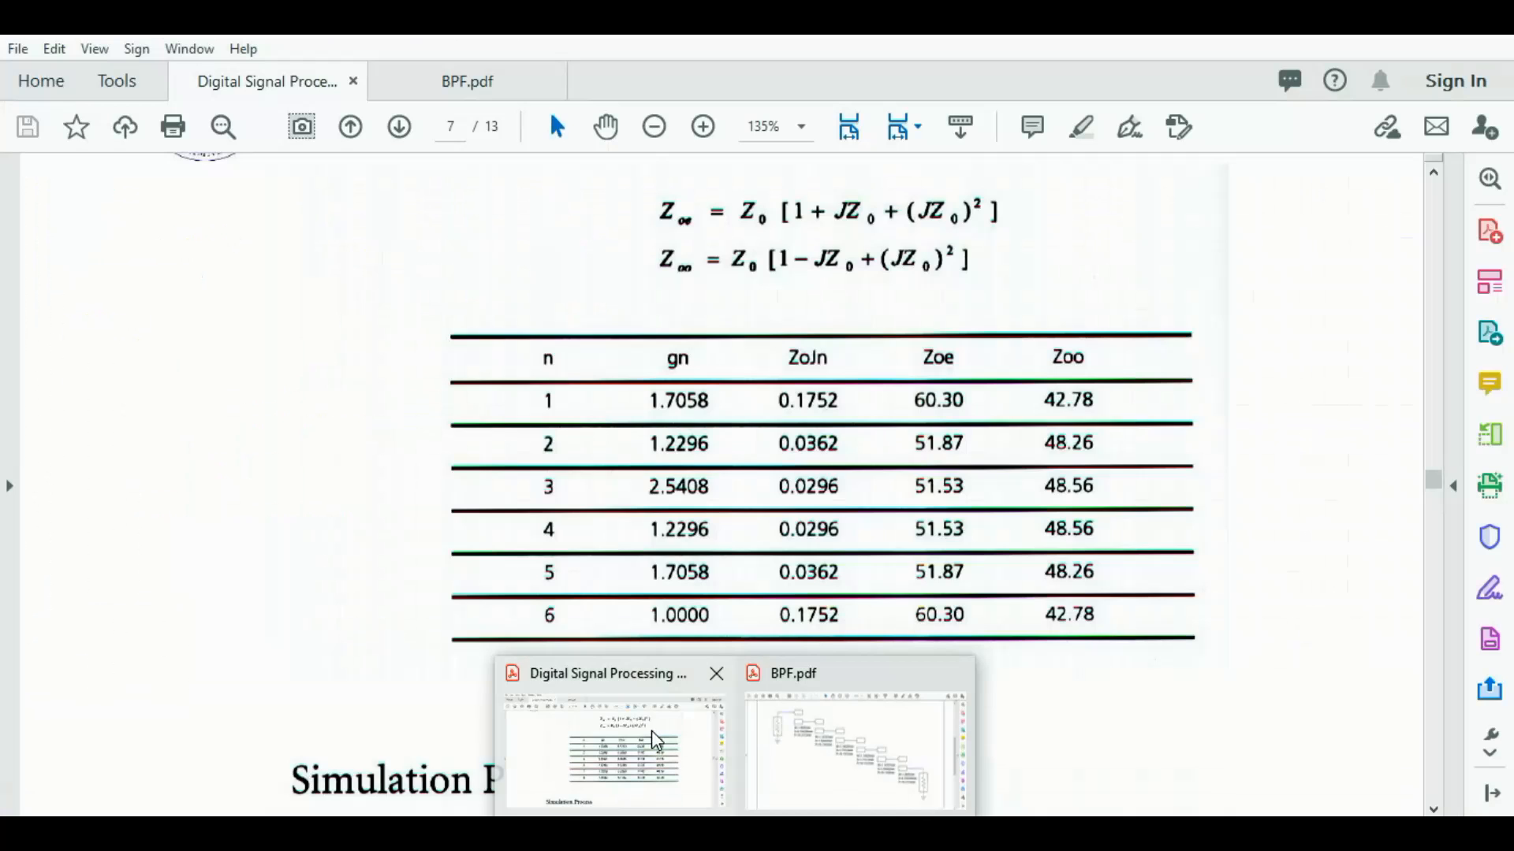
Following the BPF.pdf layout, paste a copy of the coupled lines with merged layers and connect it to the first section's output
{"action": "mouse_move", "coordinate": [844, 744]}
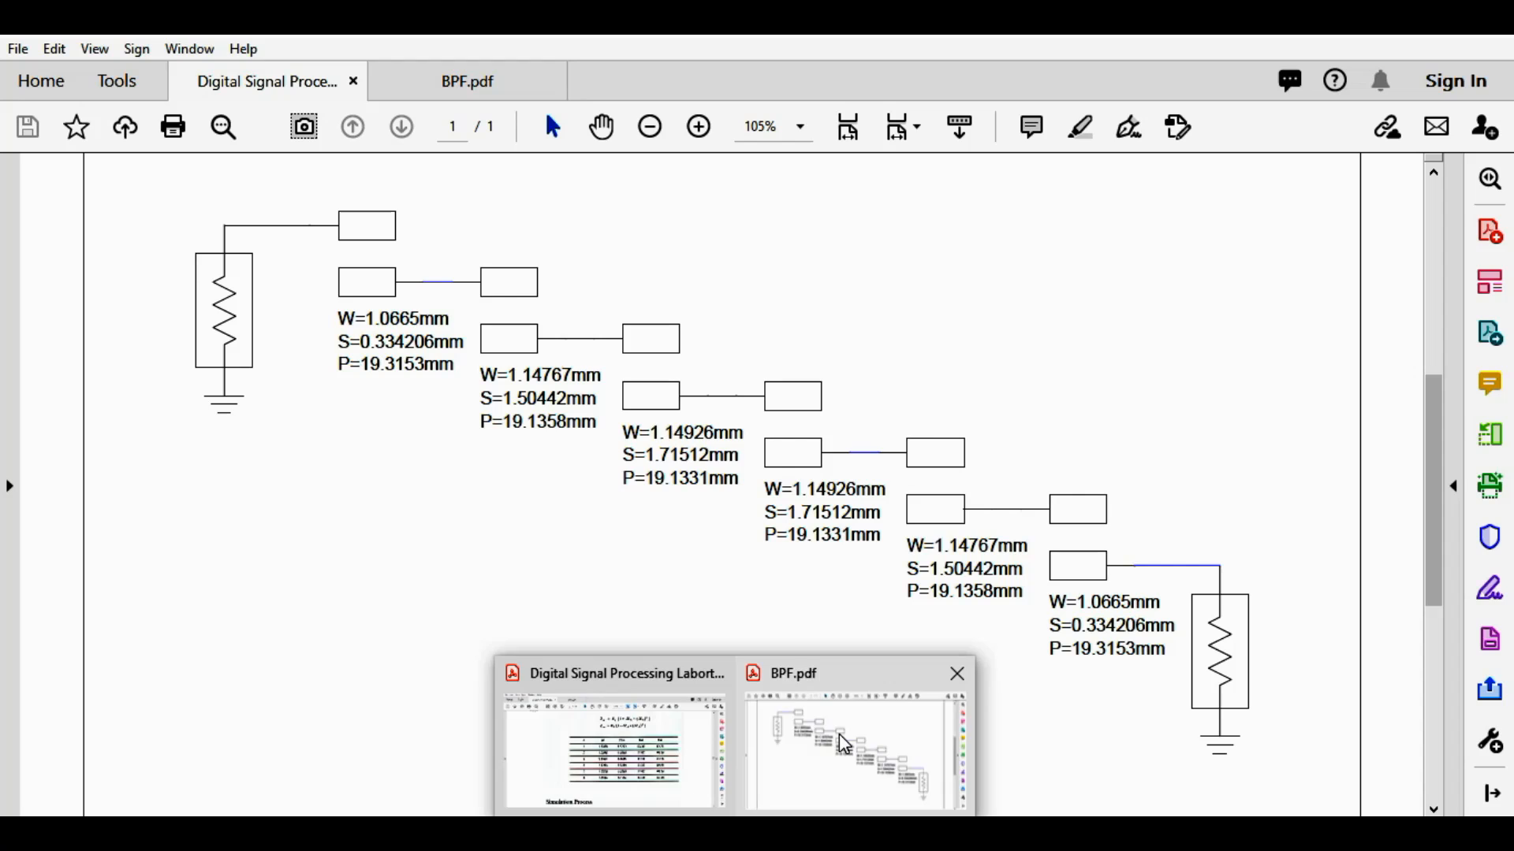
{"action": "left_click", "coordinate": [844, 745]}
{"action": "left_click", "coordinate": [1379, 40]}
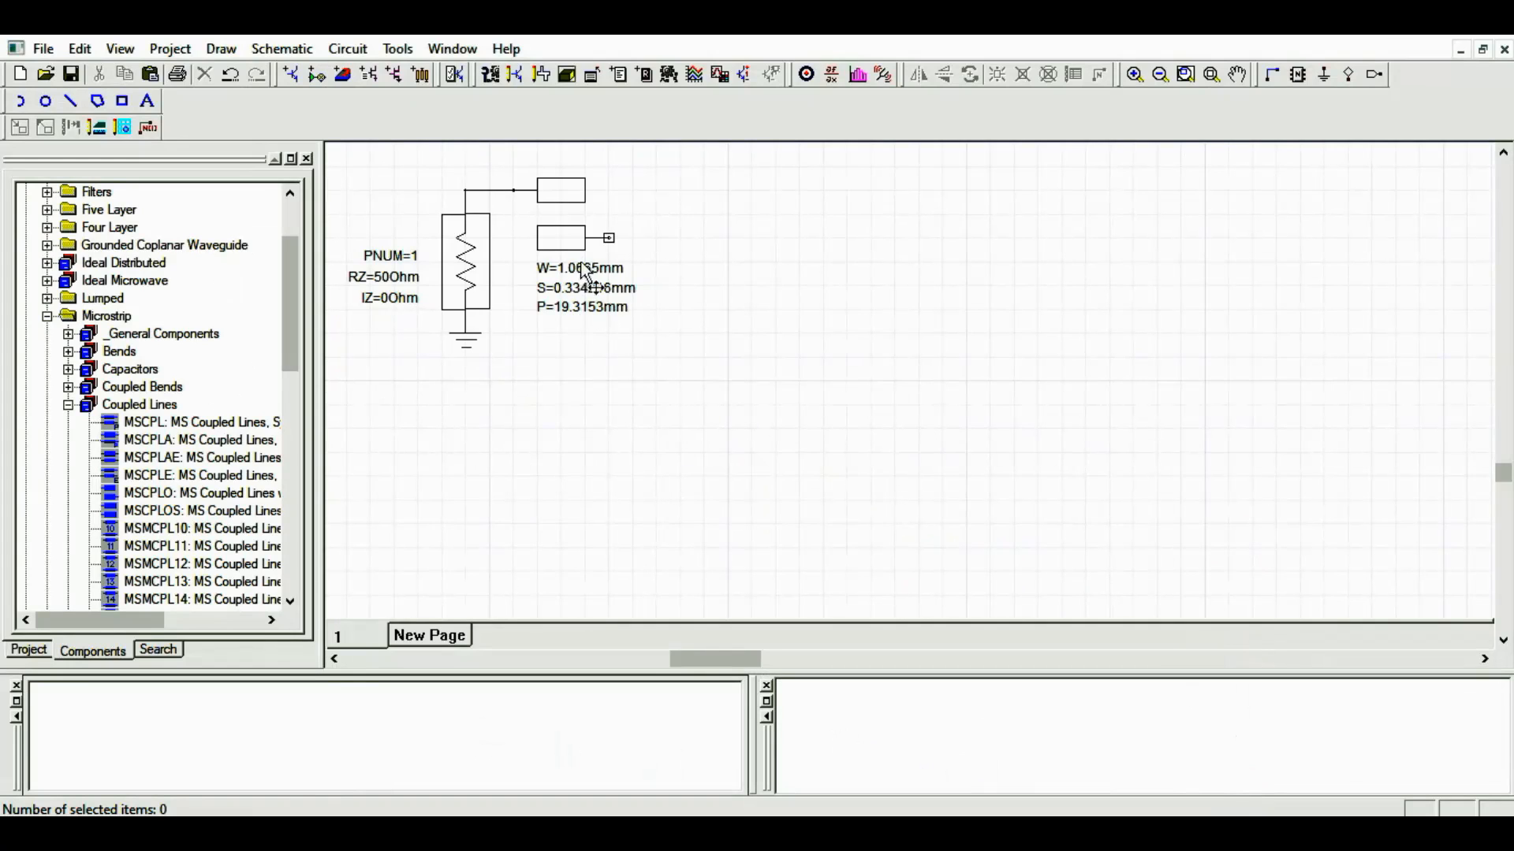
{"action": "left_click", "coordinate": [567, 242]}
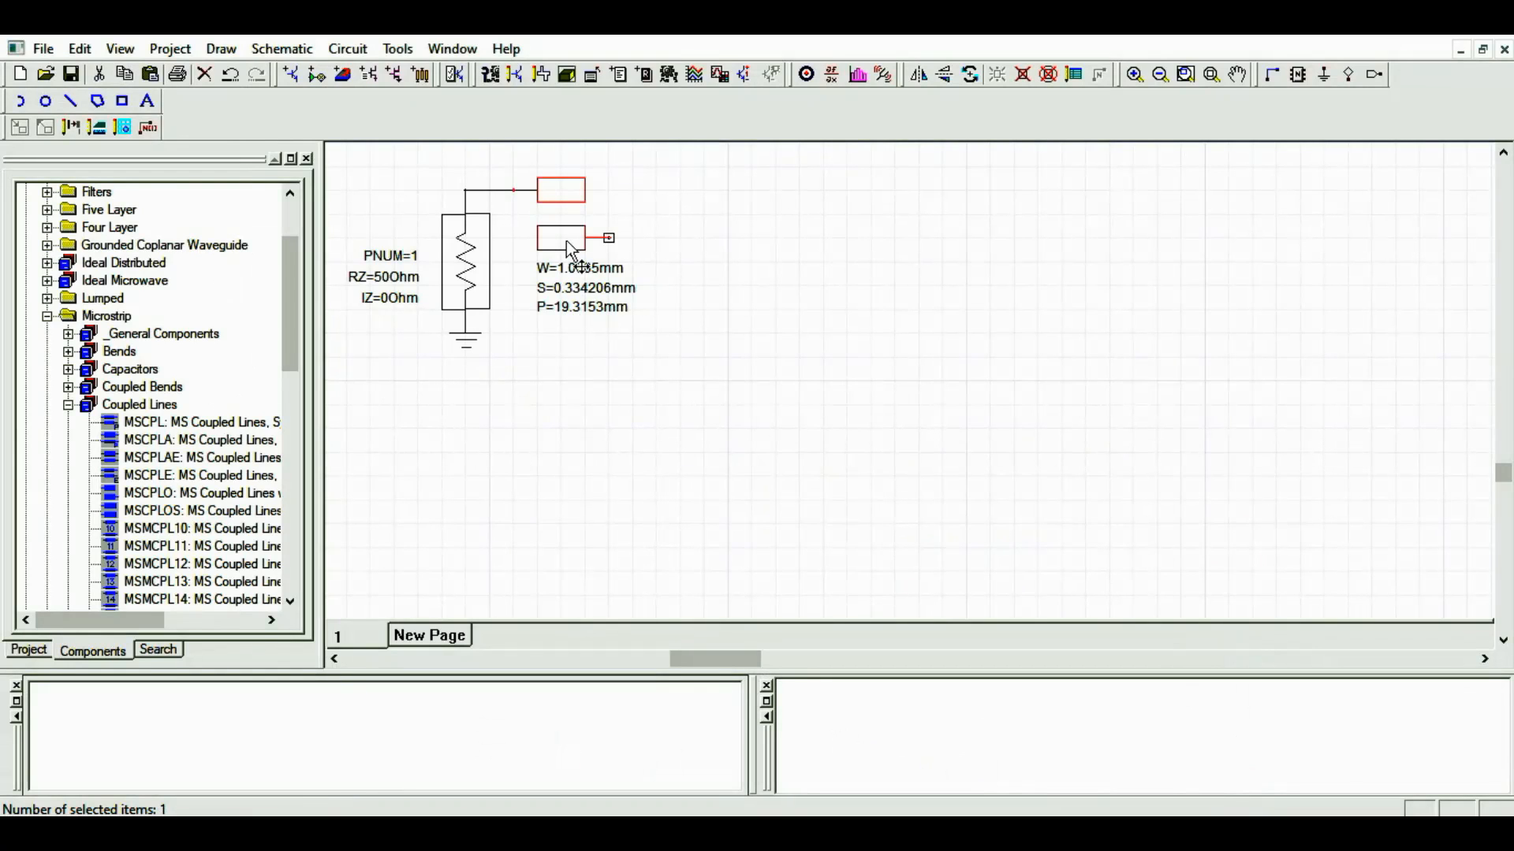
{"action": "key", "text": "ctrl+v"}
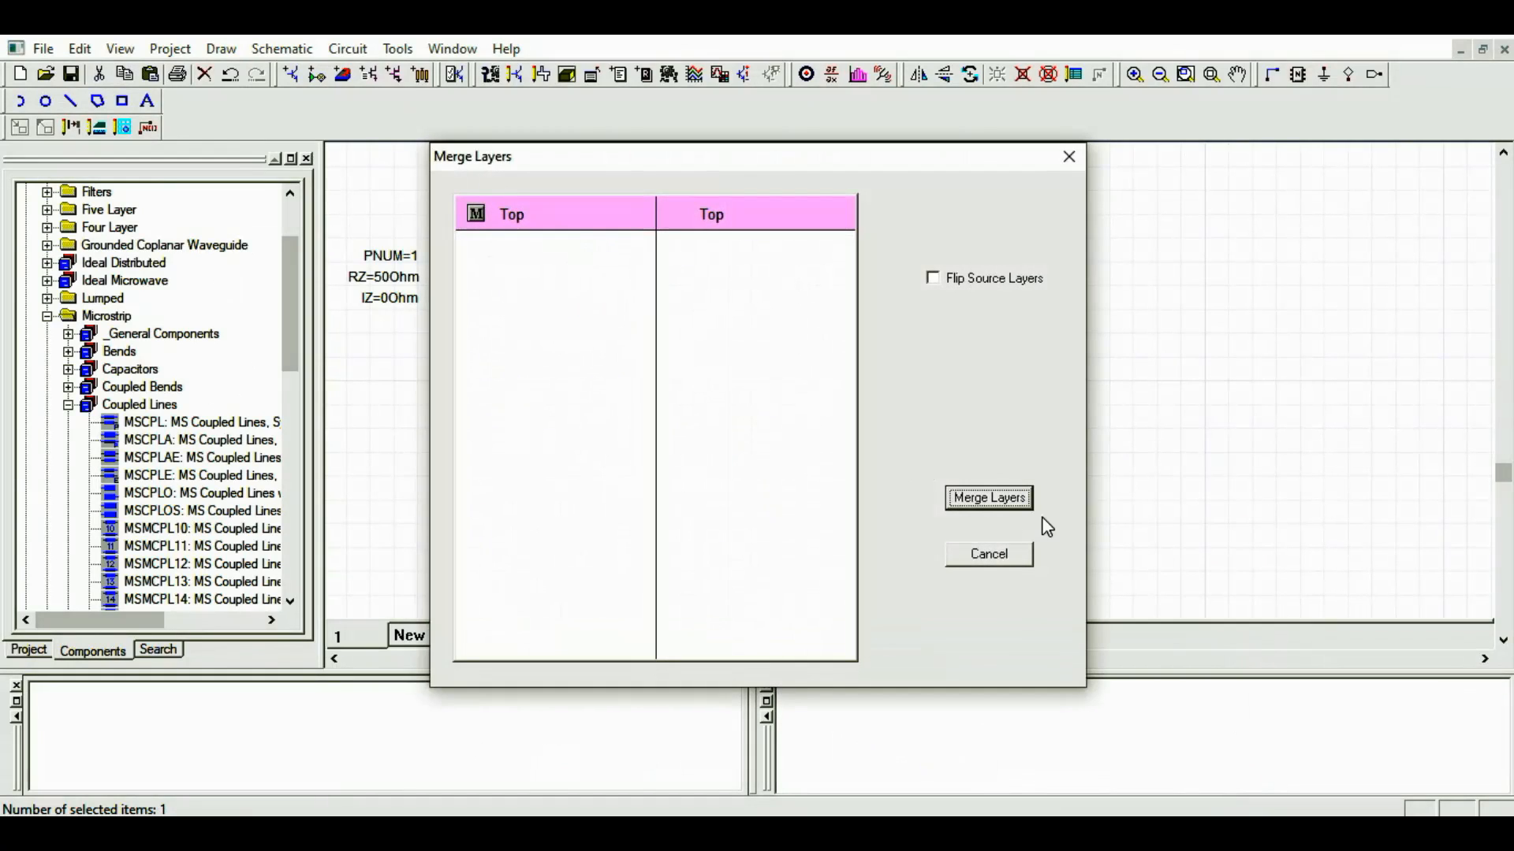
{"action": "left_click", "coordinate": [1022, 498]}
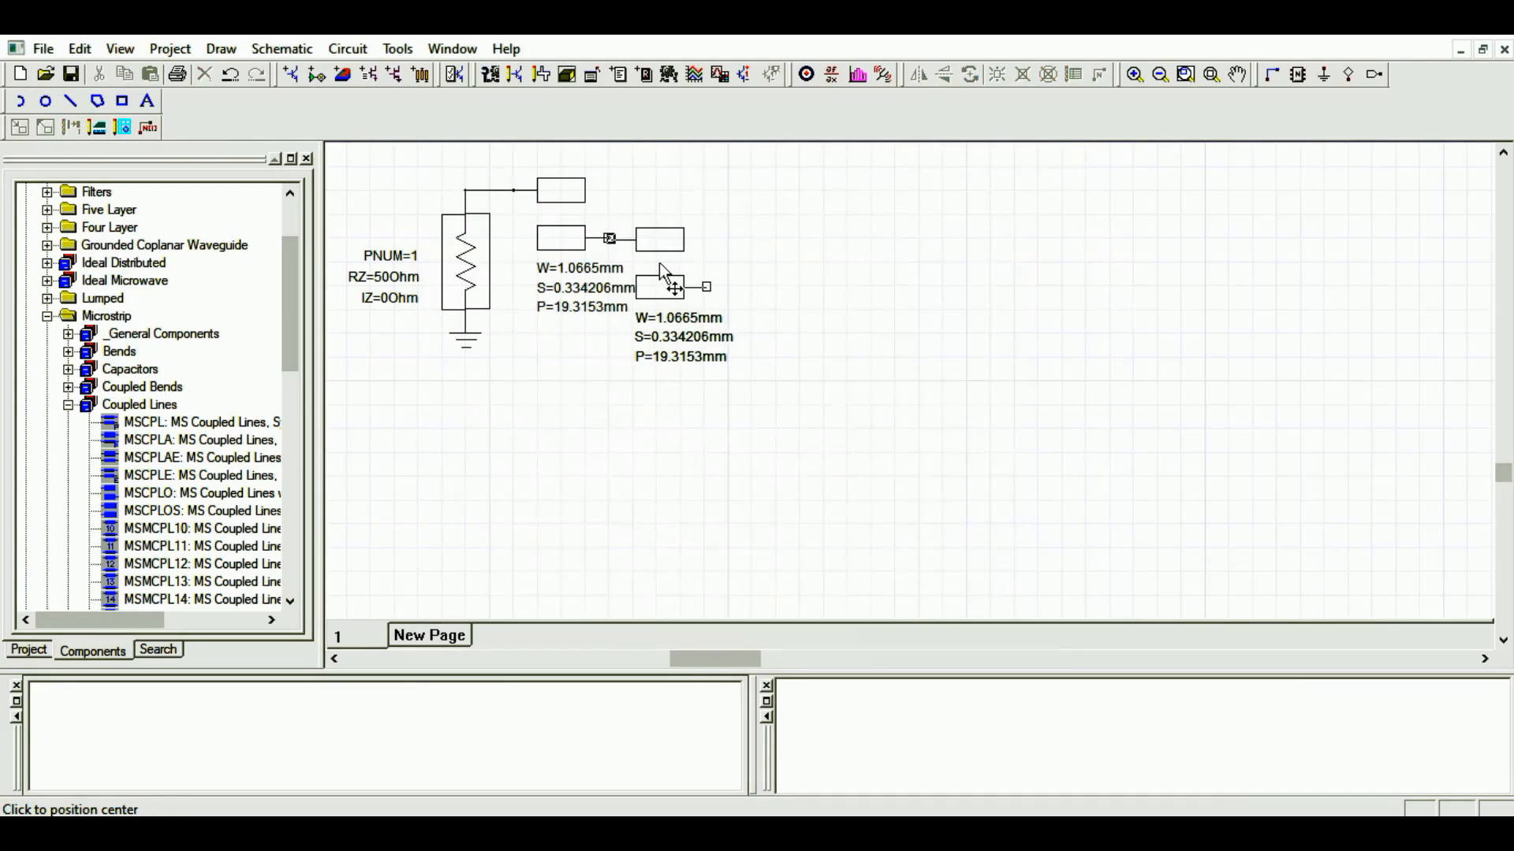
{"action": "left_click", "coordinate": [692, 281]}
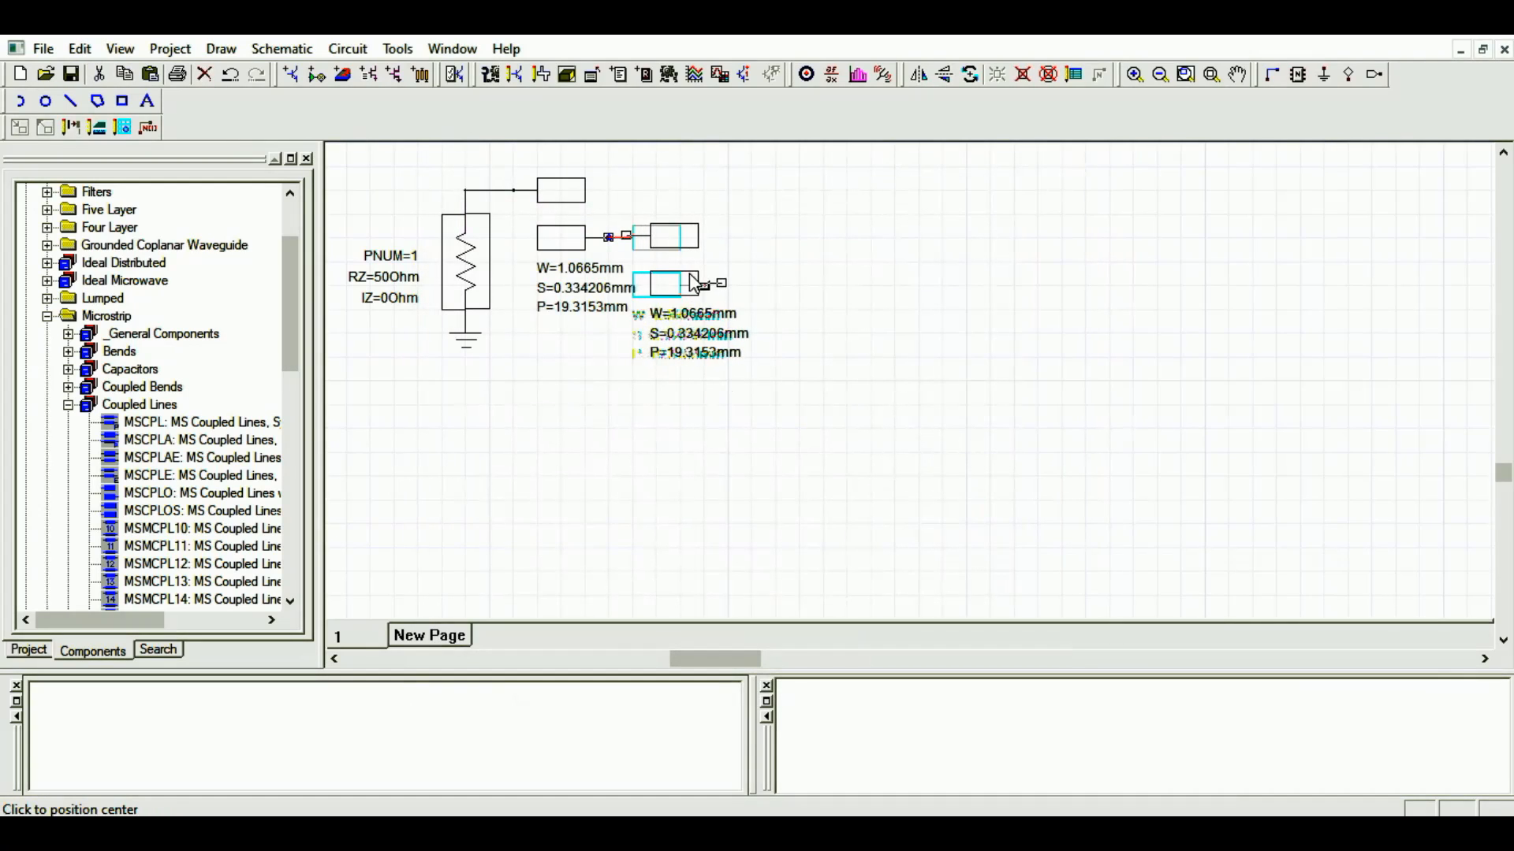
{"action": "left_click", "coordinate": [699, 284]}
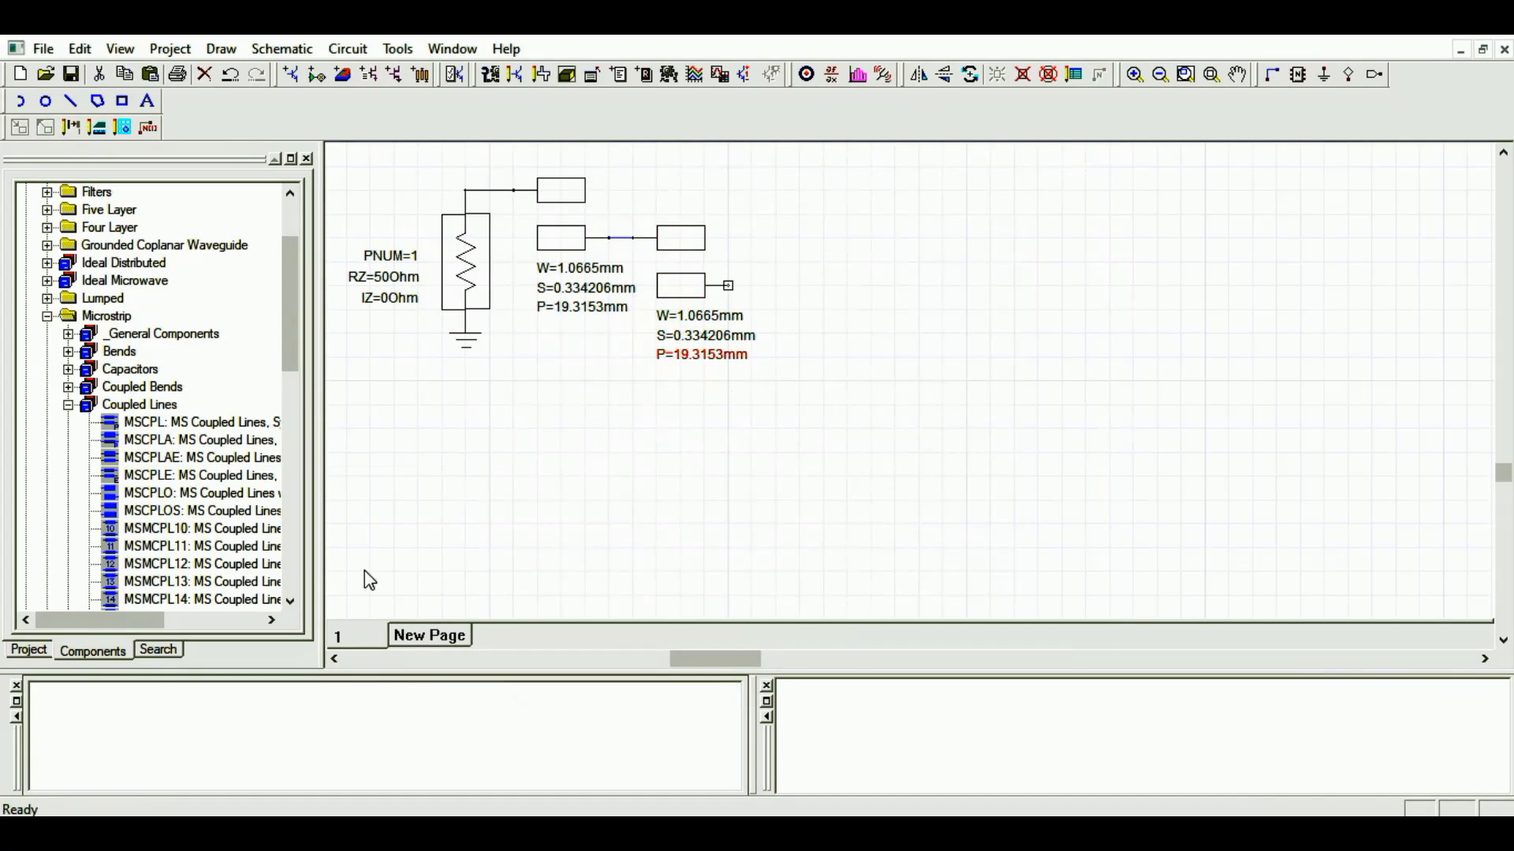
In the second coupled lines' TRL calculator, set the frequency to 2.4 GHz, select Zo/Ze input, and enter E 90 and Ze 51.87
{"action": "left_click", "coordinate": [29, 650]}
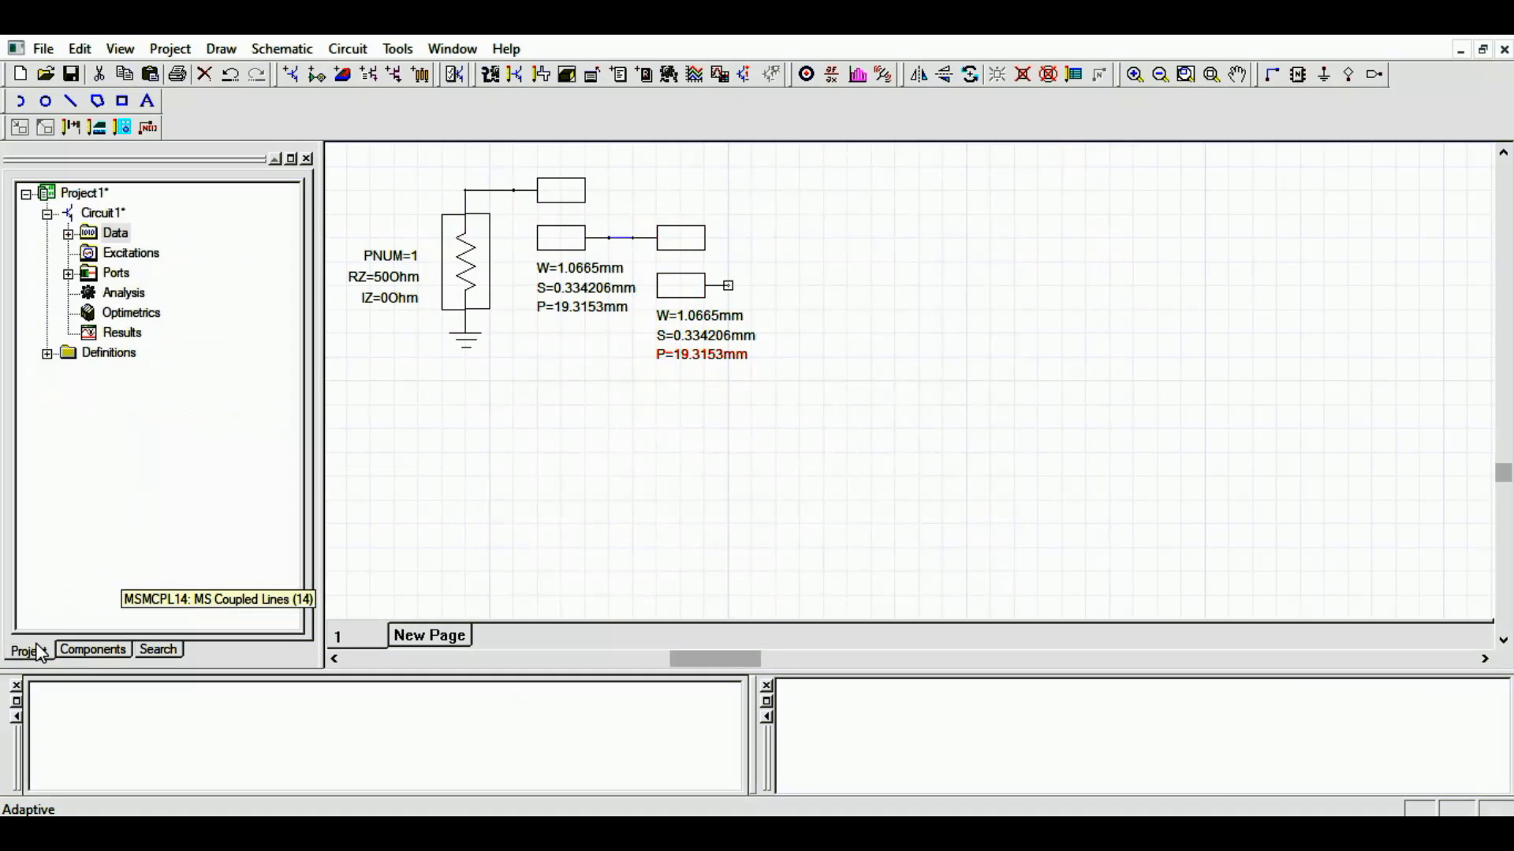
{"action": "double_click", "coordinate": [690, 298]}
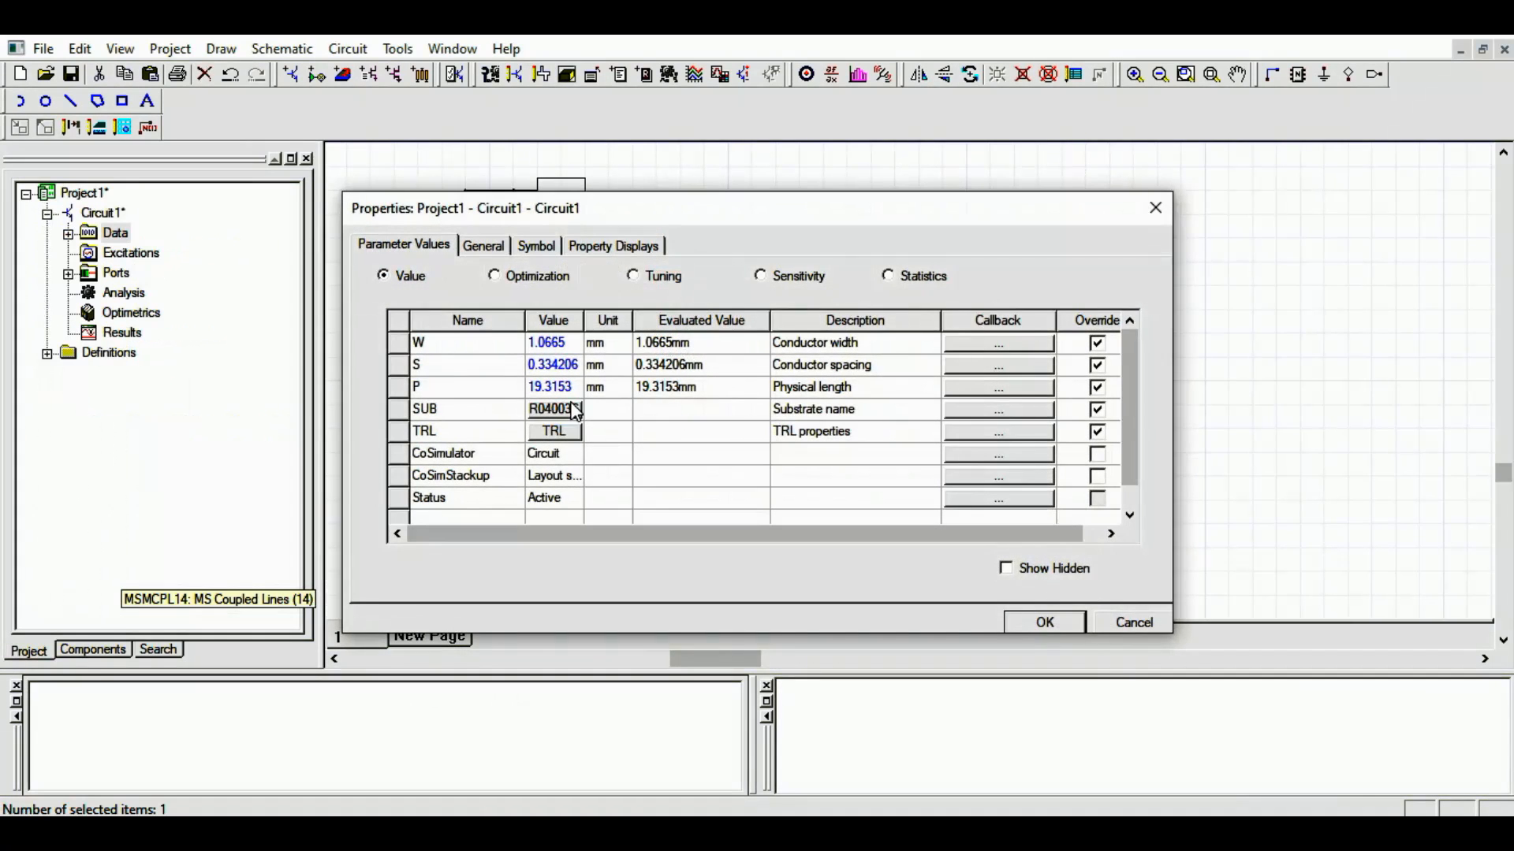
{"action": "left_click", "coordinate": [557, 433]}
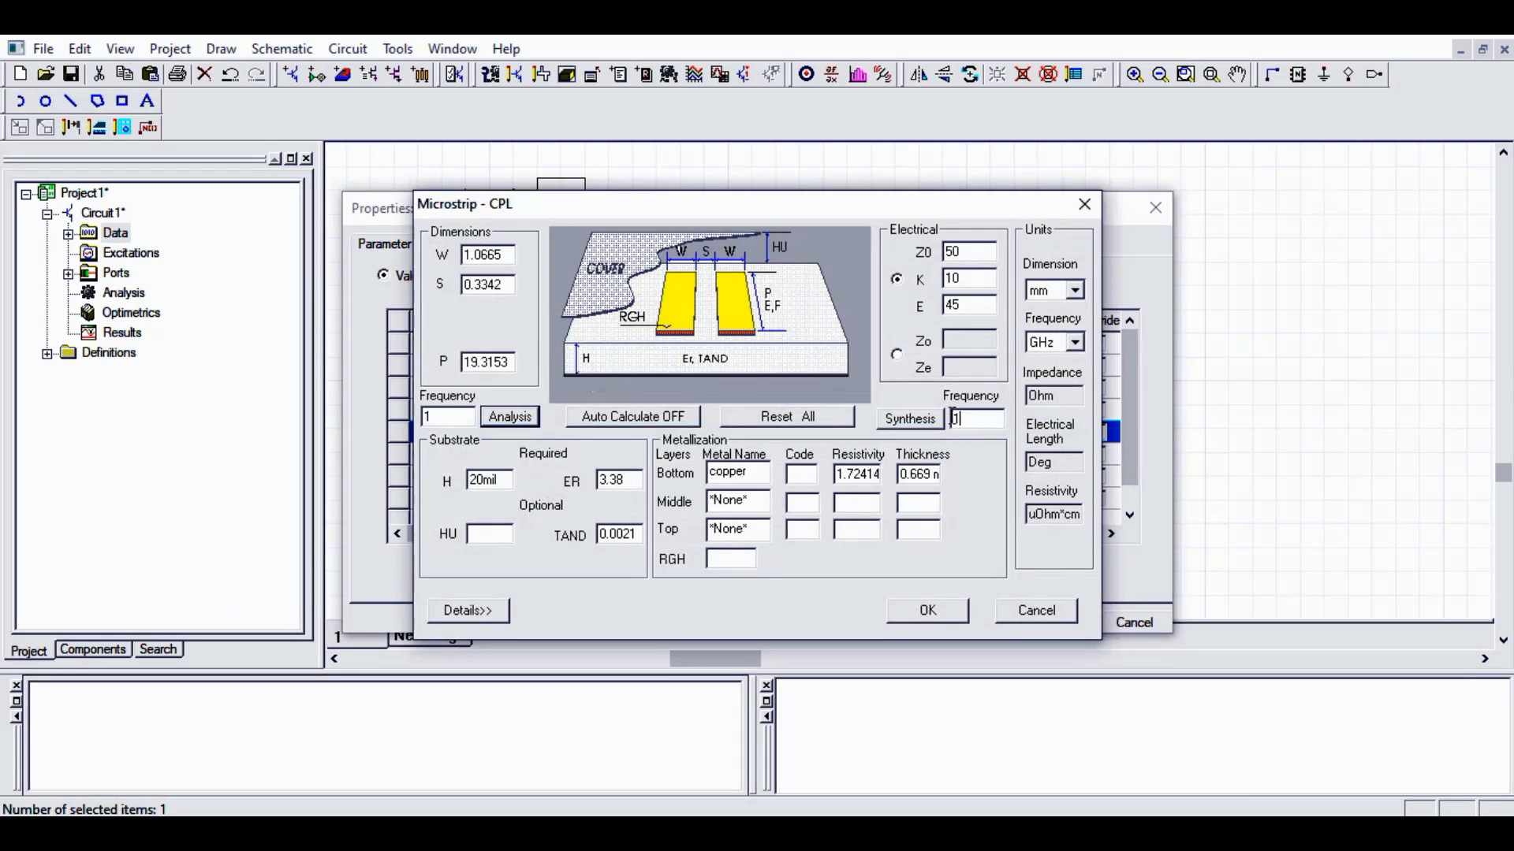
{"action": "type", "text": "2.4"}
{"action": "left_click", "coordinate": [897, 354]}
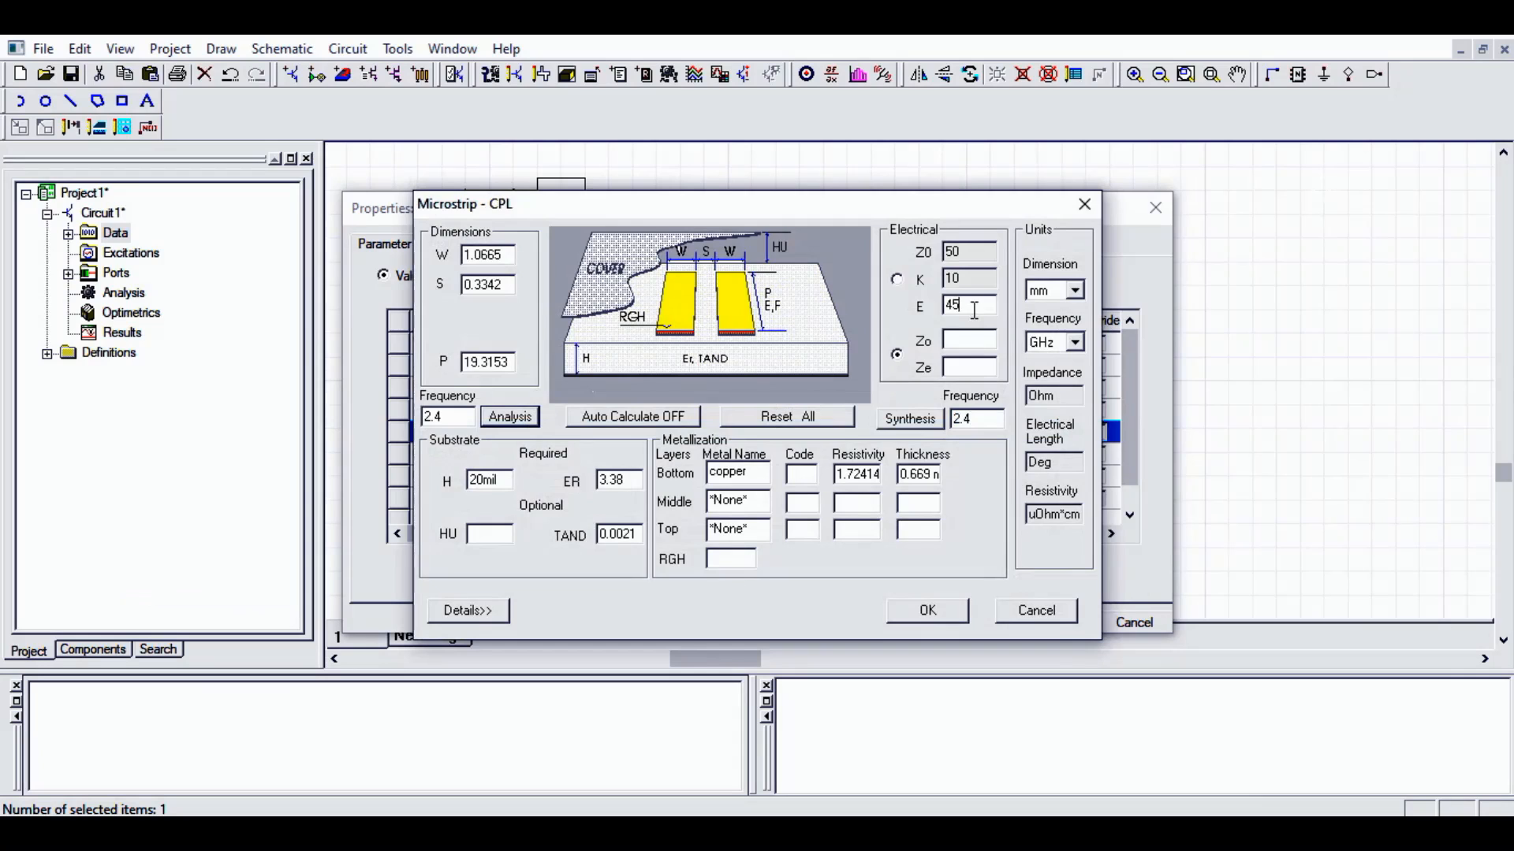
{"action": "left_click_drag", "start_coordinate": [975, 310], "coordinate": [907, 302]}
{"action": "mouse_move", "coordinate": [705, 792]}
{"action": "left_click", "coordinate": [649, 757]}
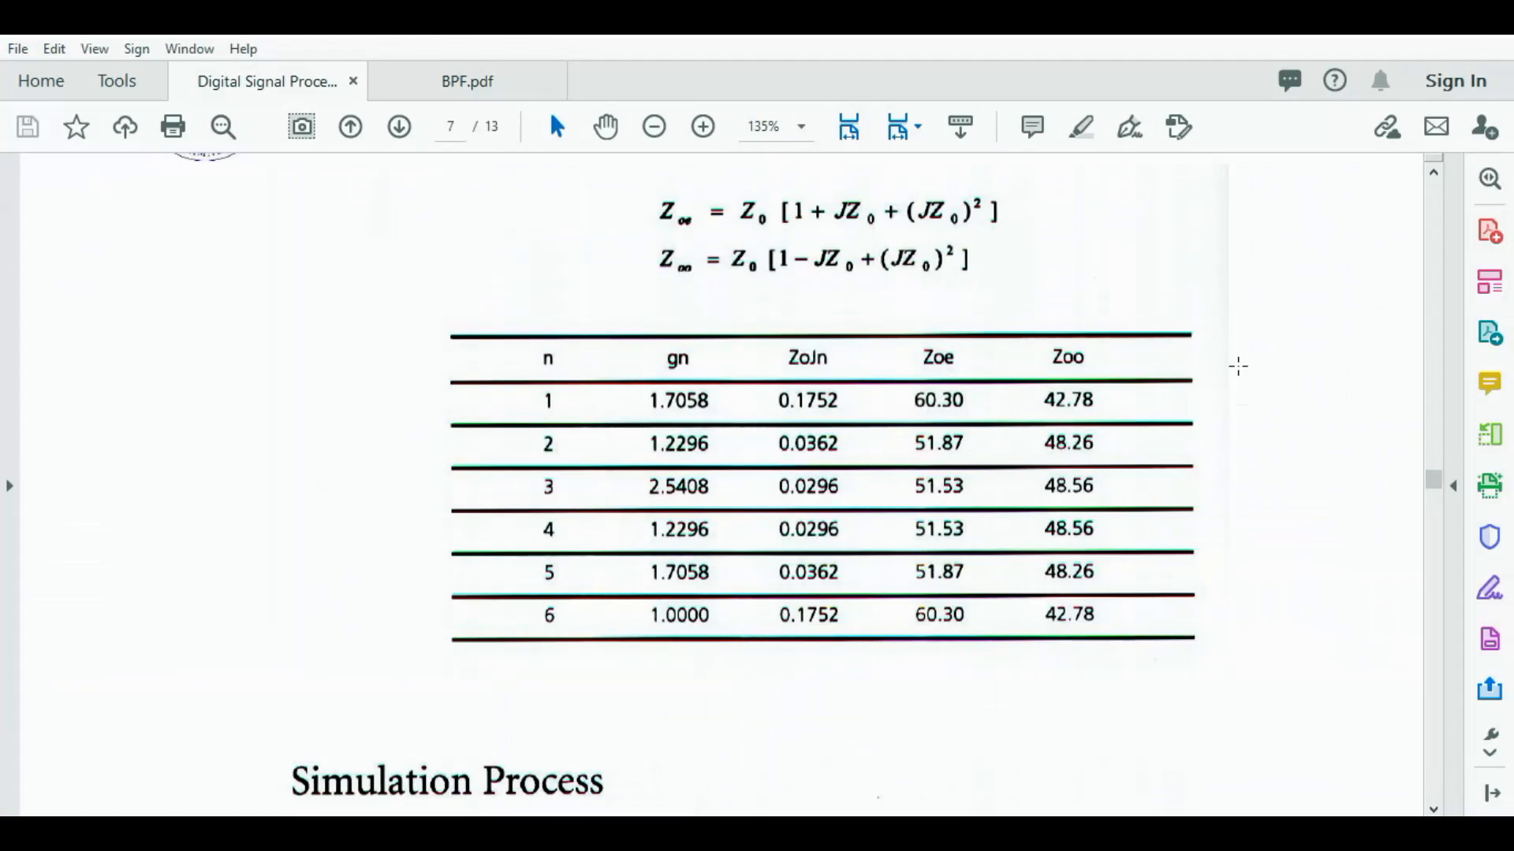
{"action": "left_click", "coordinate": [1376, 37]}
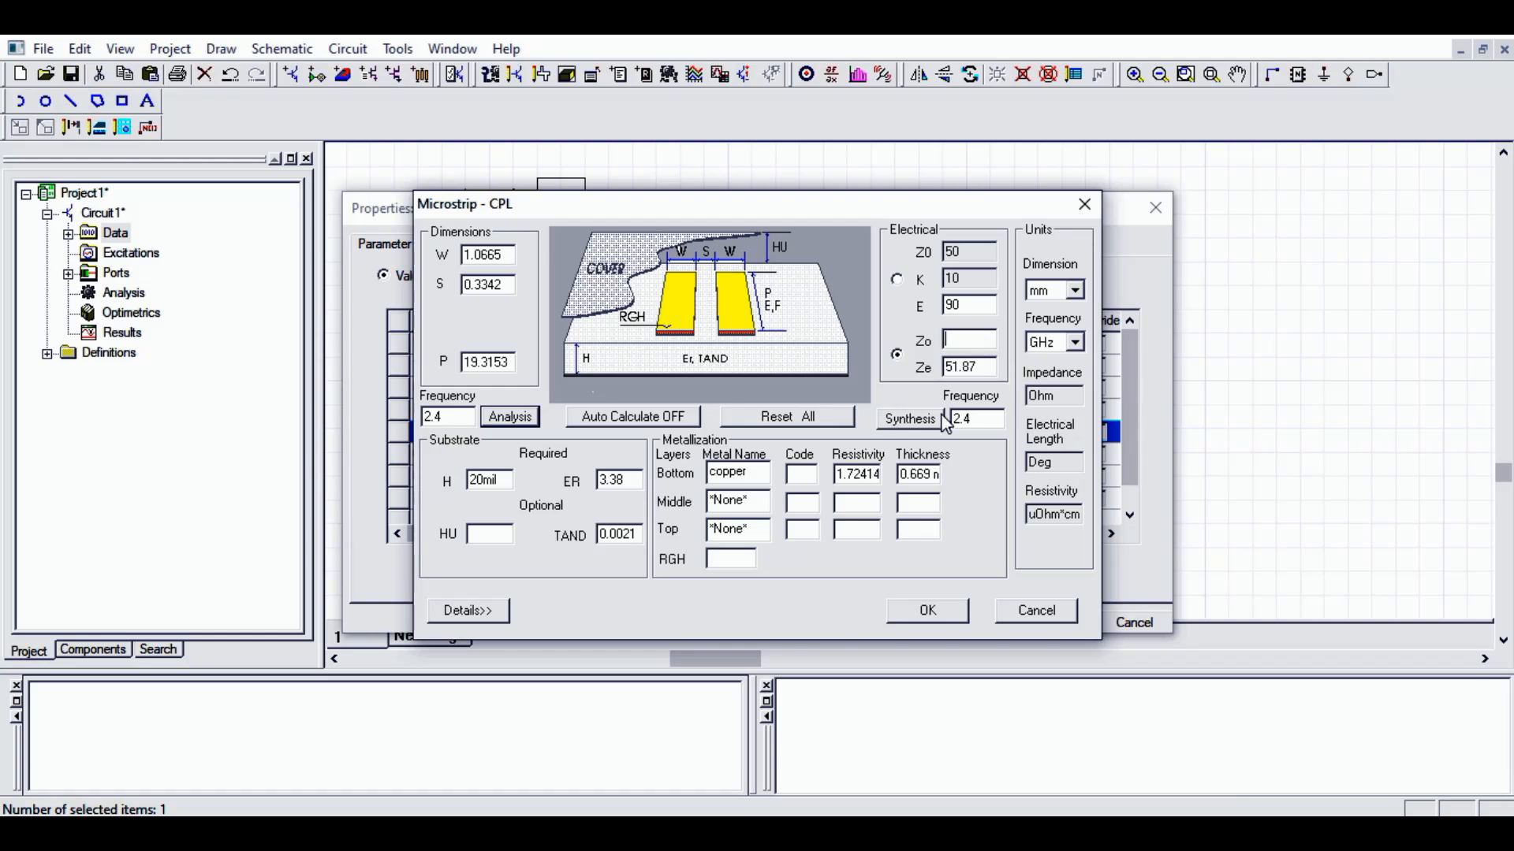
Set the second coupled lines' Zo to 48.26 from the lab table and synthesize their dimensions
{"action": "left_click", "coordinate": [653, 761]}
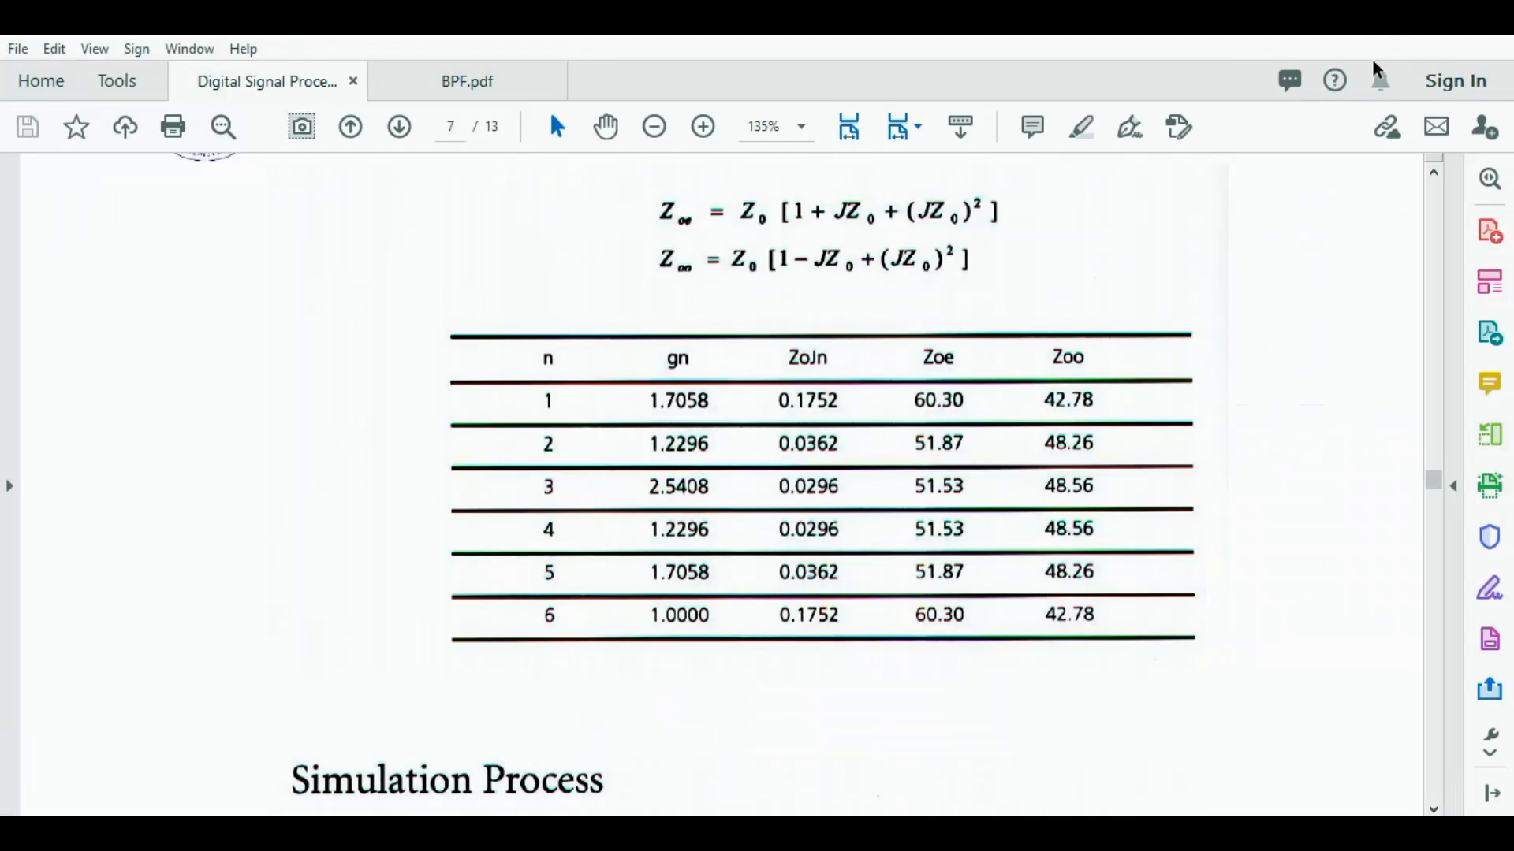
{"action": "left_click", "coordinate": [1385, 33]}
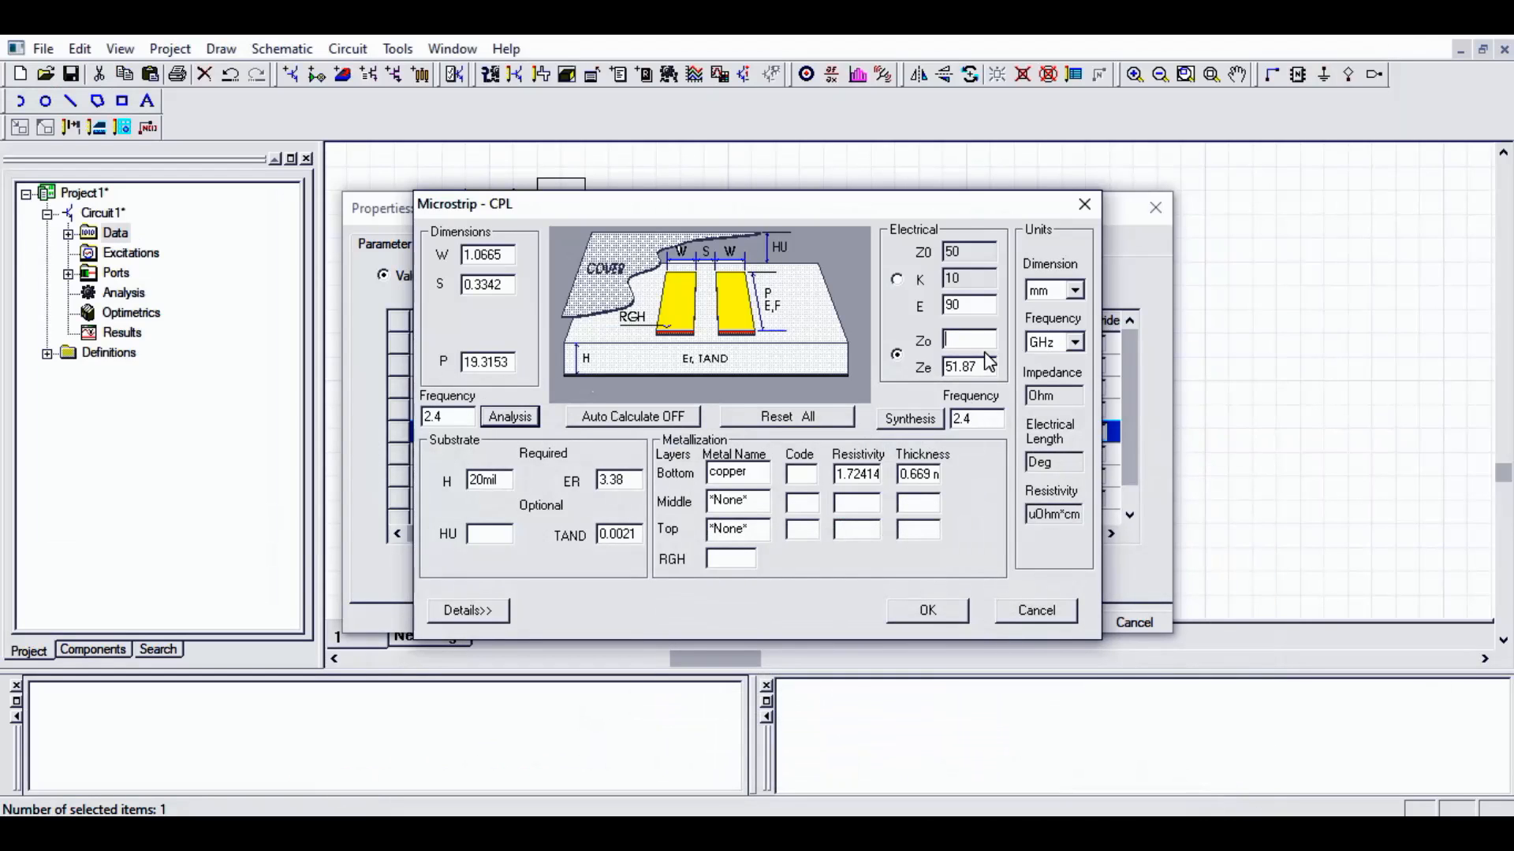
{"action": "type", "text": "48.26"}
{"action": "left_click", "coordinate": [902, 418]}
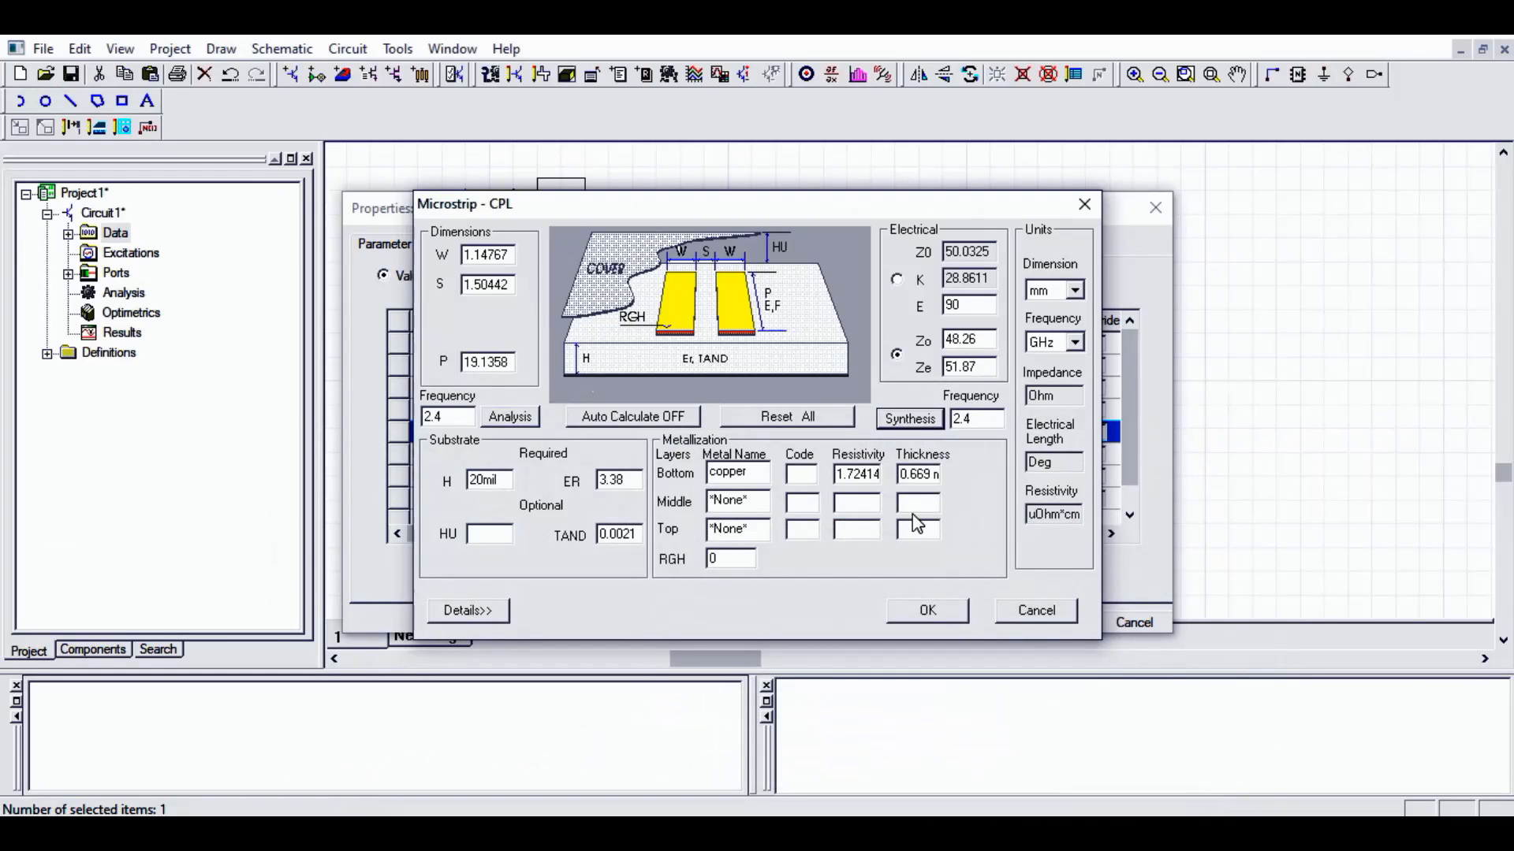
Apply the synthesized dimensions to the second coupled lines and close their properties
{"action": "left_click", "coordinate": [931, 612]}
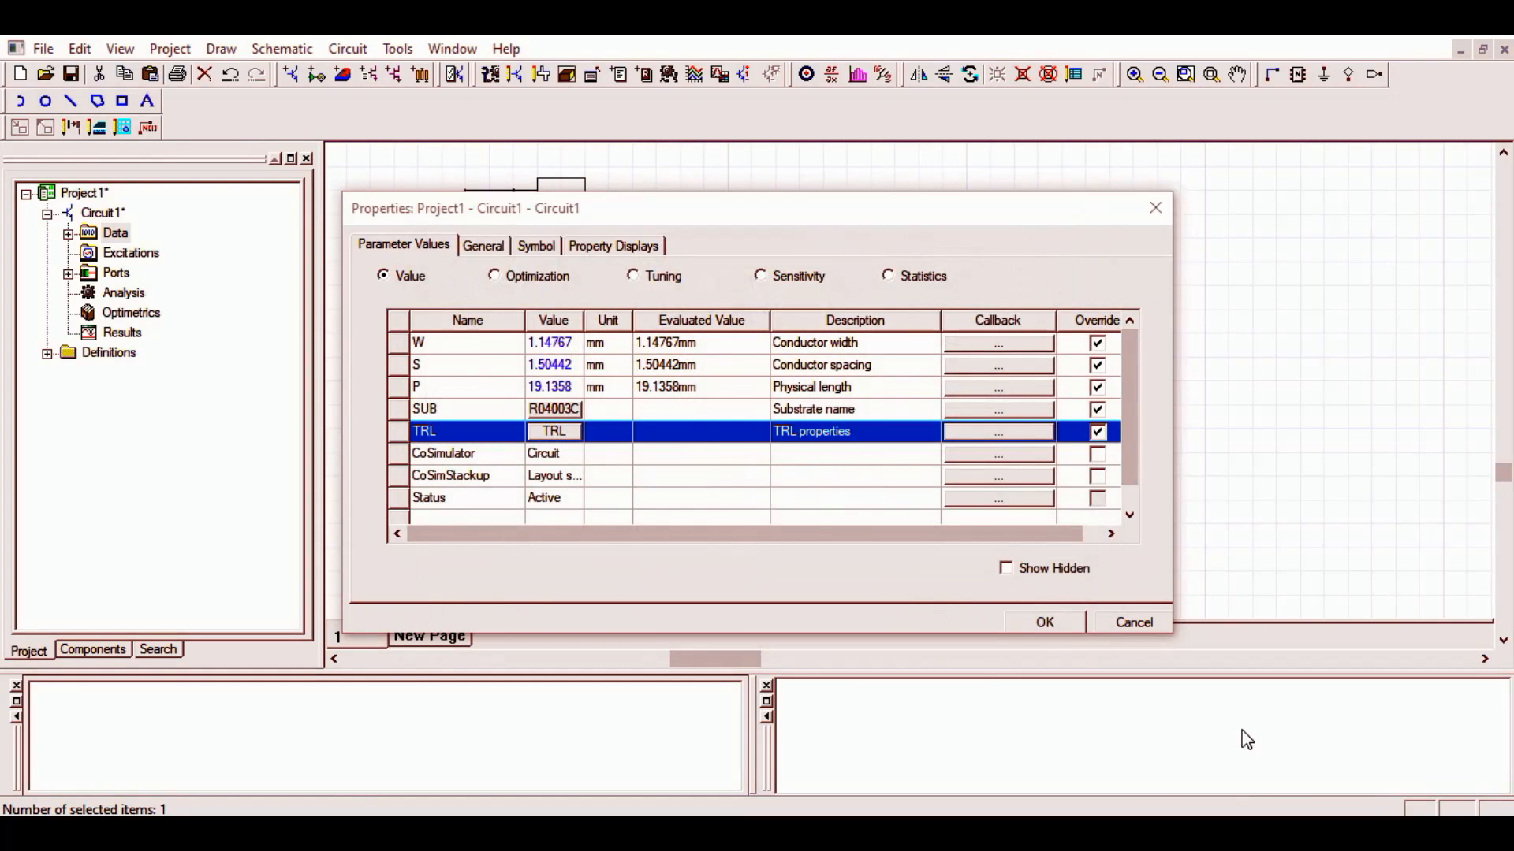
{"action": "left_click", "coordinate": [1045, 622]}
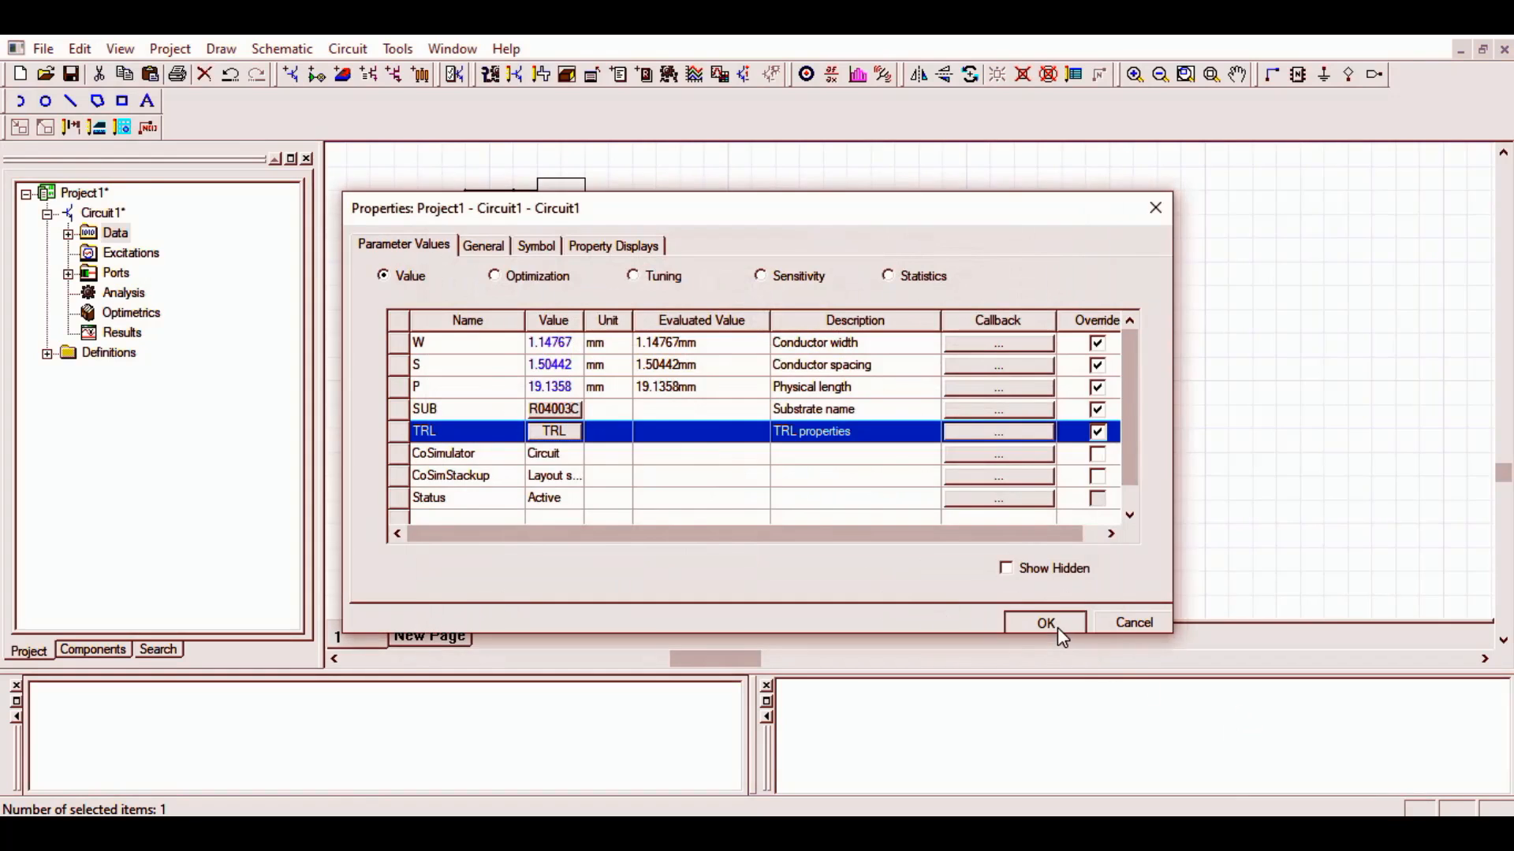
{"action": "left_click", "coordinate": [786, 446]}
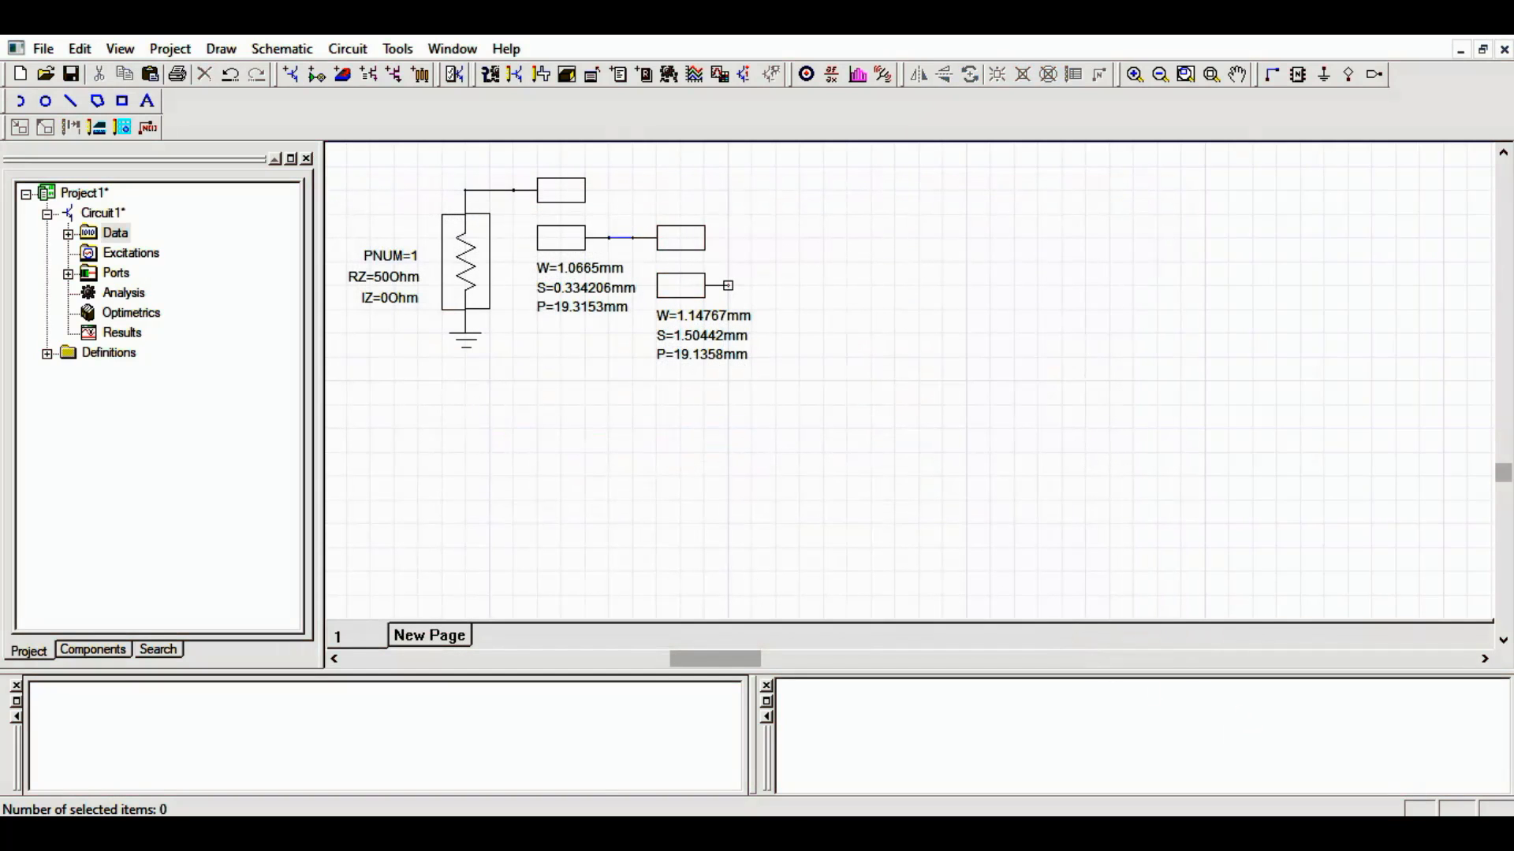
Following the BPF.pdf layout, paste a copy of the second coupled lines with merged layers and connect it to the second section's output
{"action": "mouse_move", "coordinate": [741, 816]}
{"action": "left_click", "coordinate": [777, 761]}
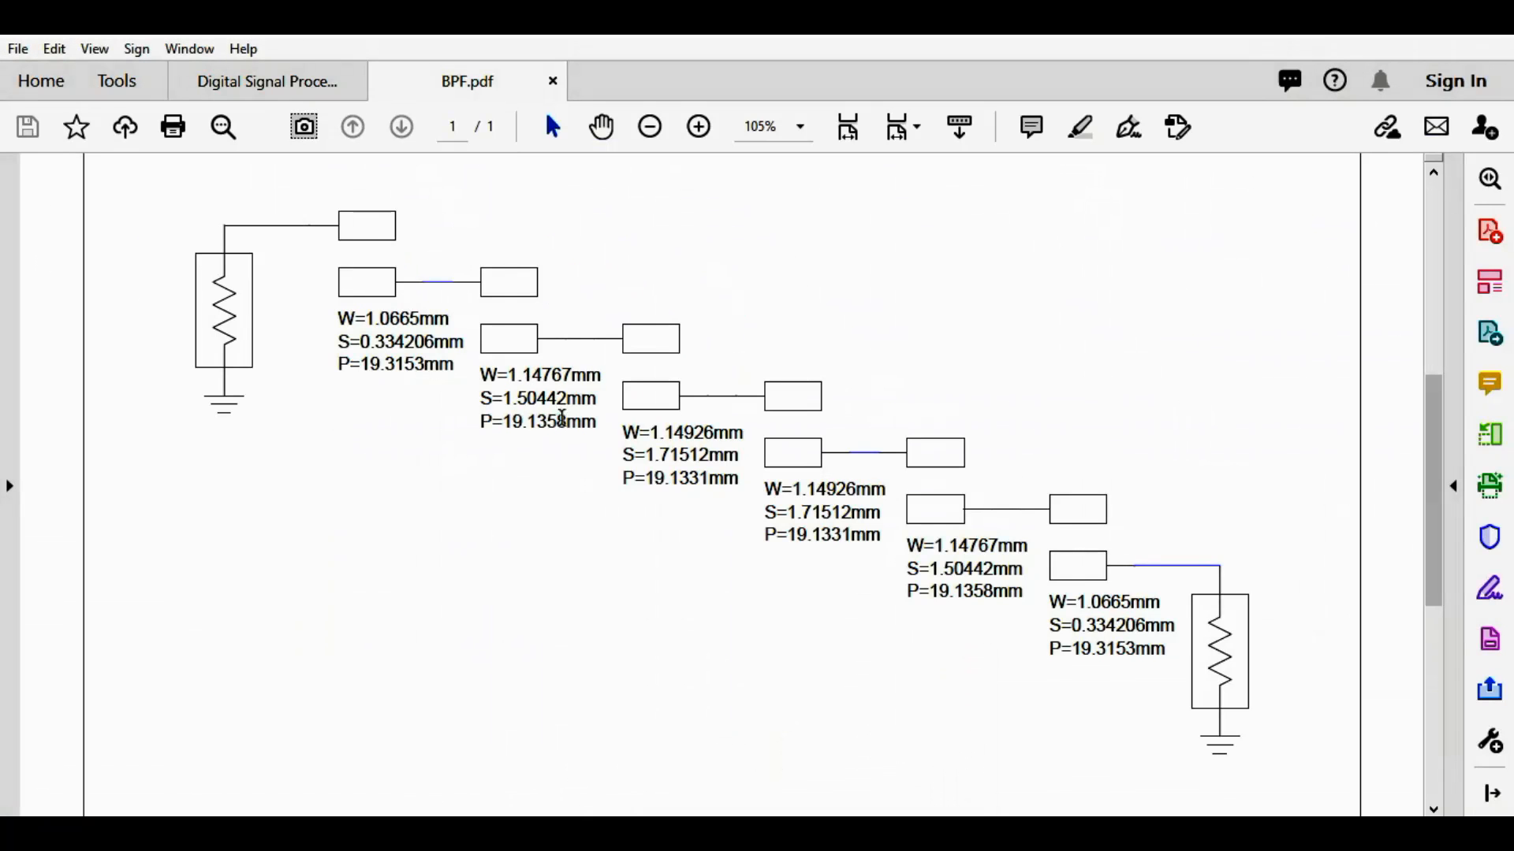
{"action": "left_click", "coordinate": [1376, 38]}
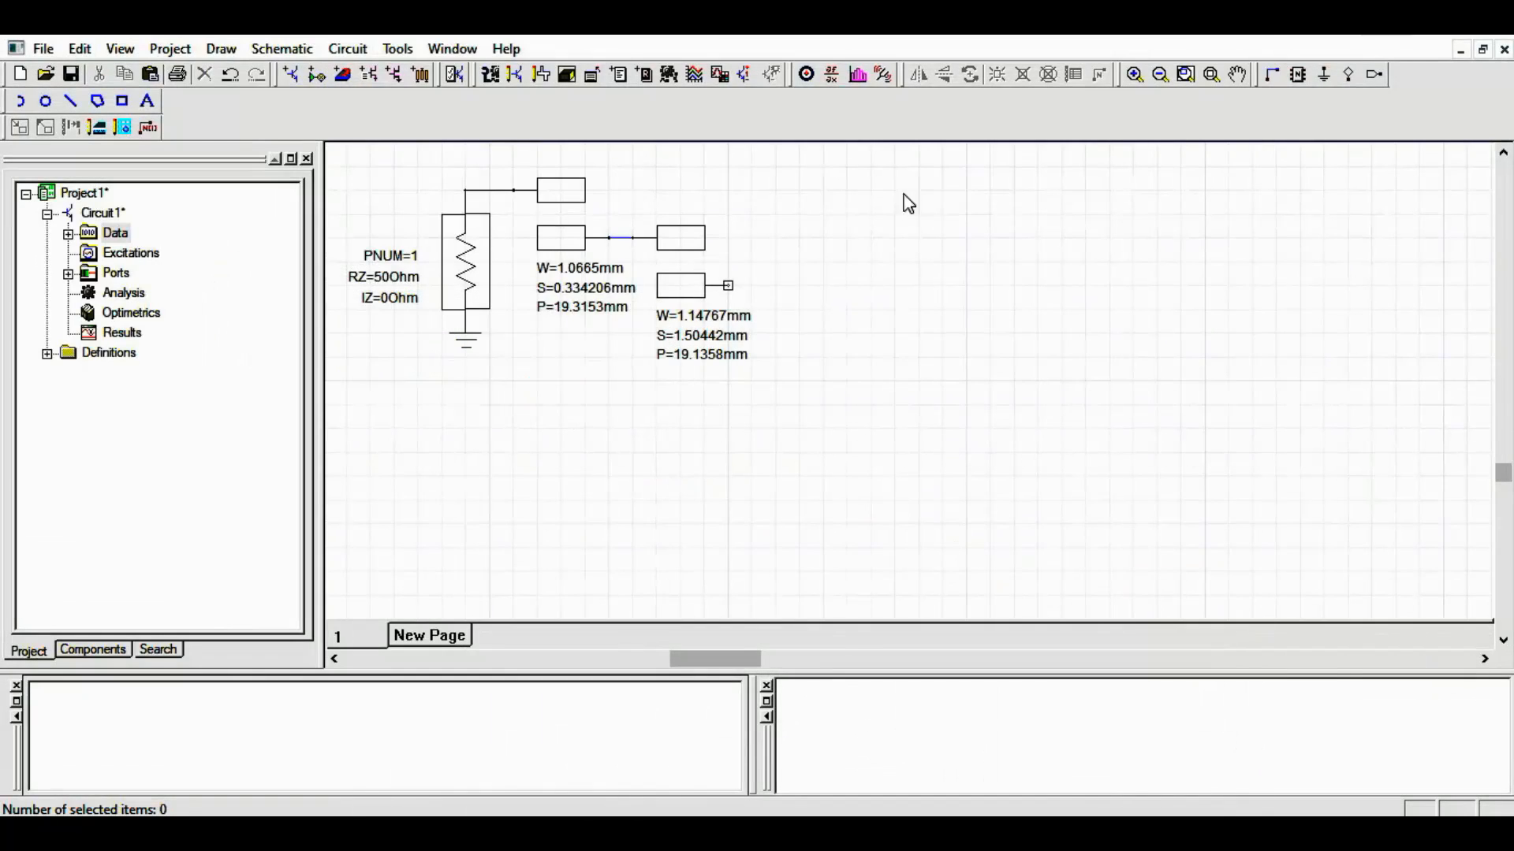
{"action": "left_click", "coordinate": [700, 294]}
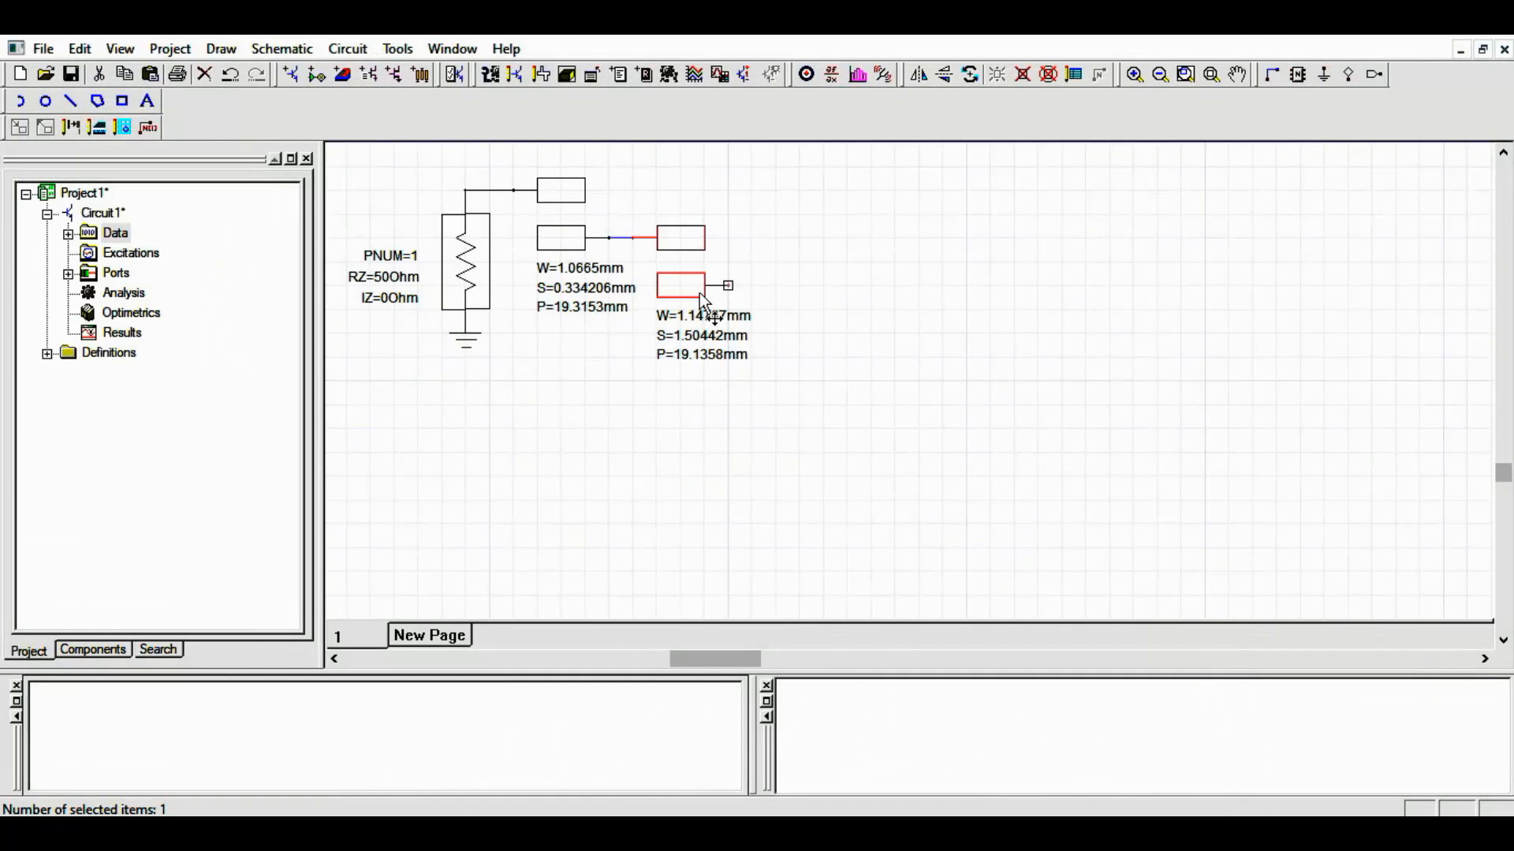
{"action": "key", "text": "ctrl+v"}
{"action": "left_click", "coordinate": [987, 500]}
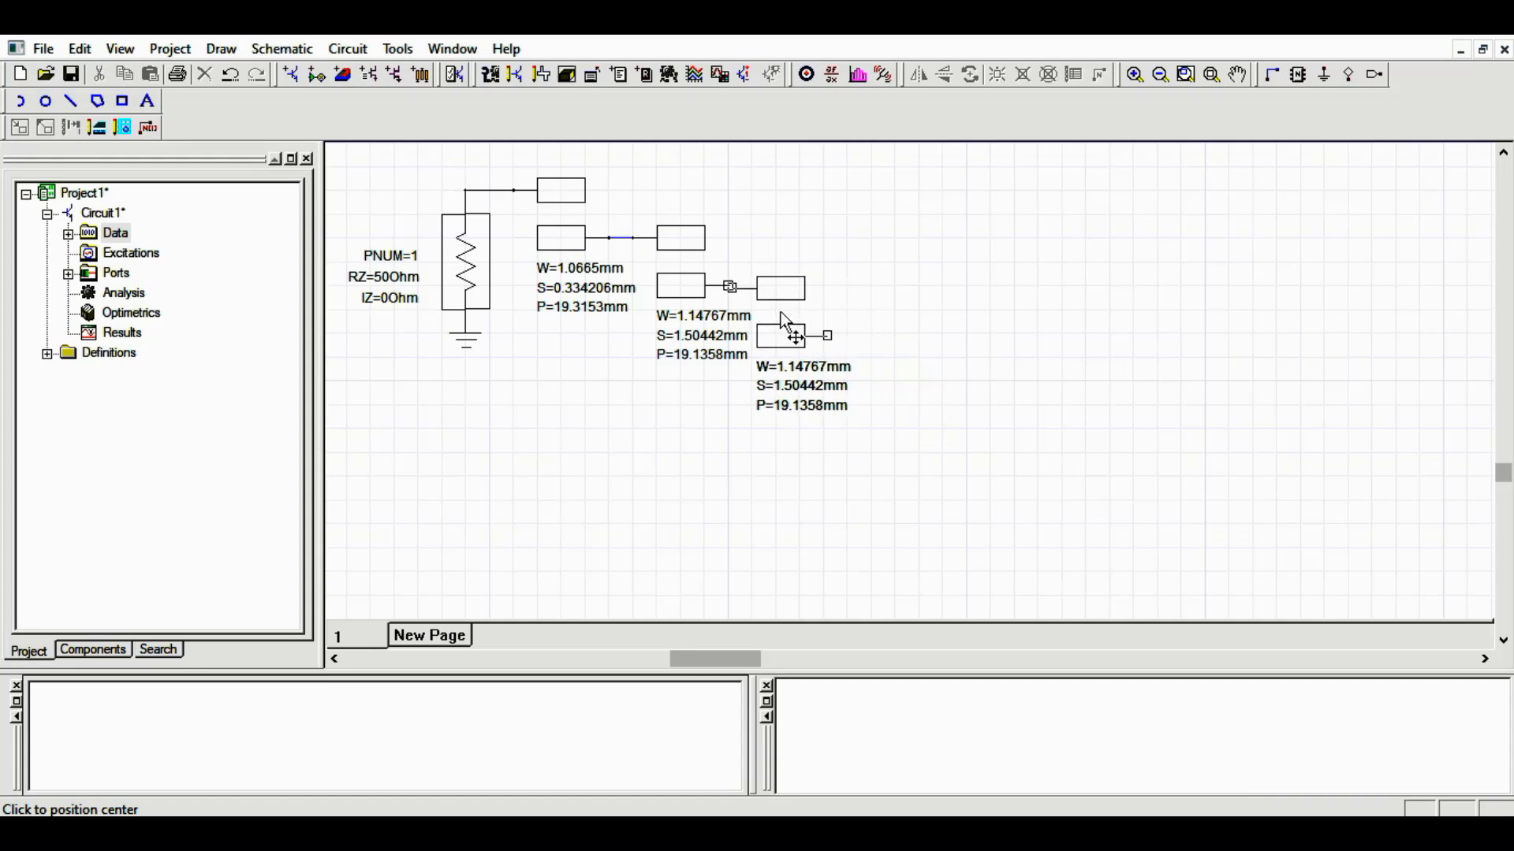
{"action": "left_click", "coordinate": [777, 313]}
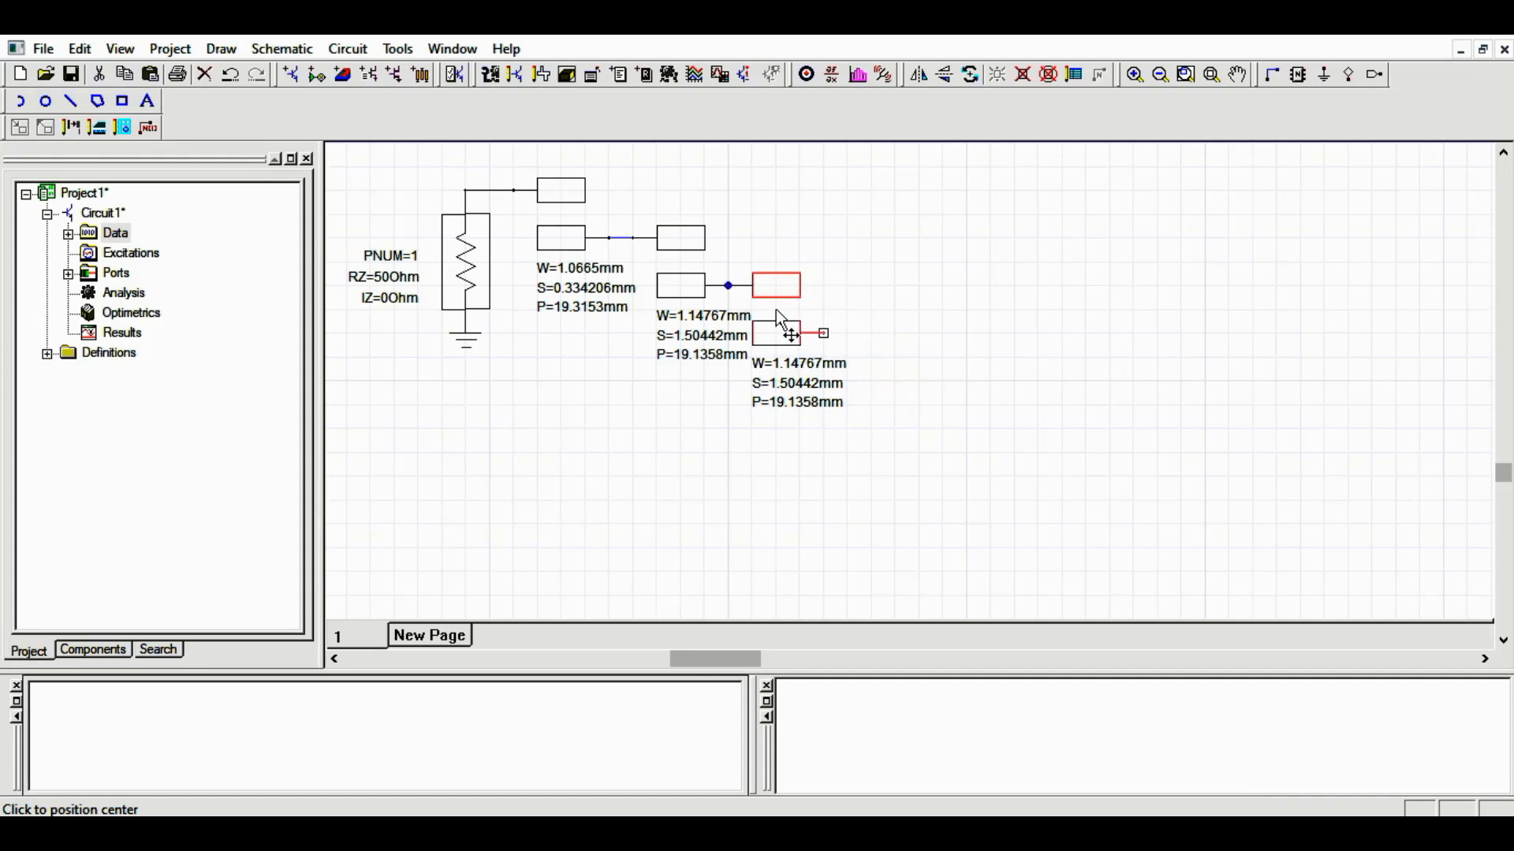
{"action": "left_click", "coordinate": [812, 340]}
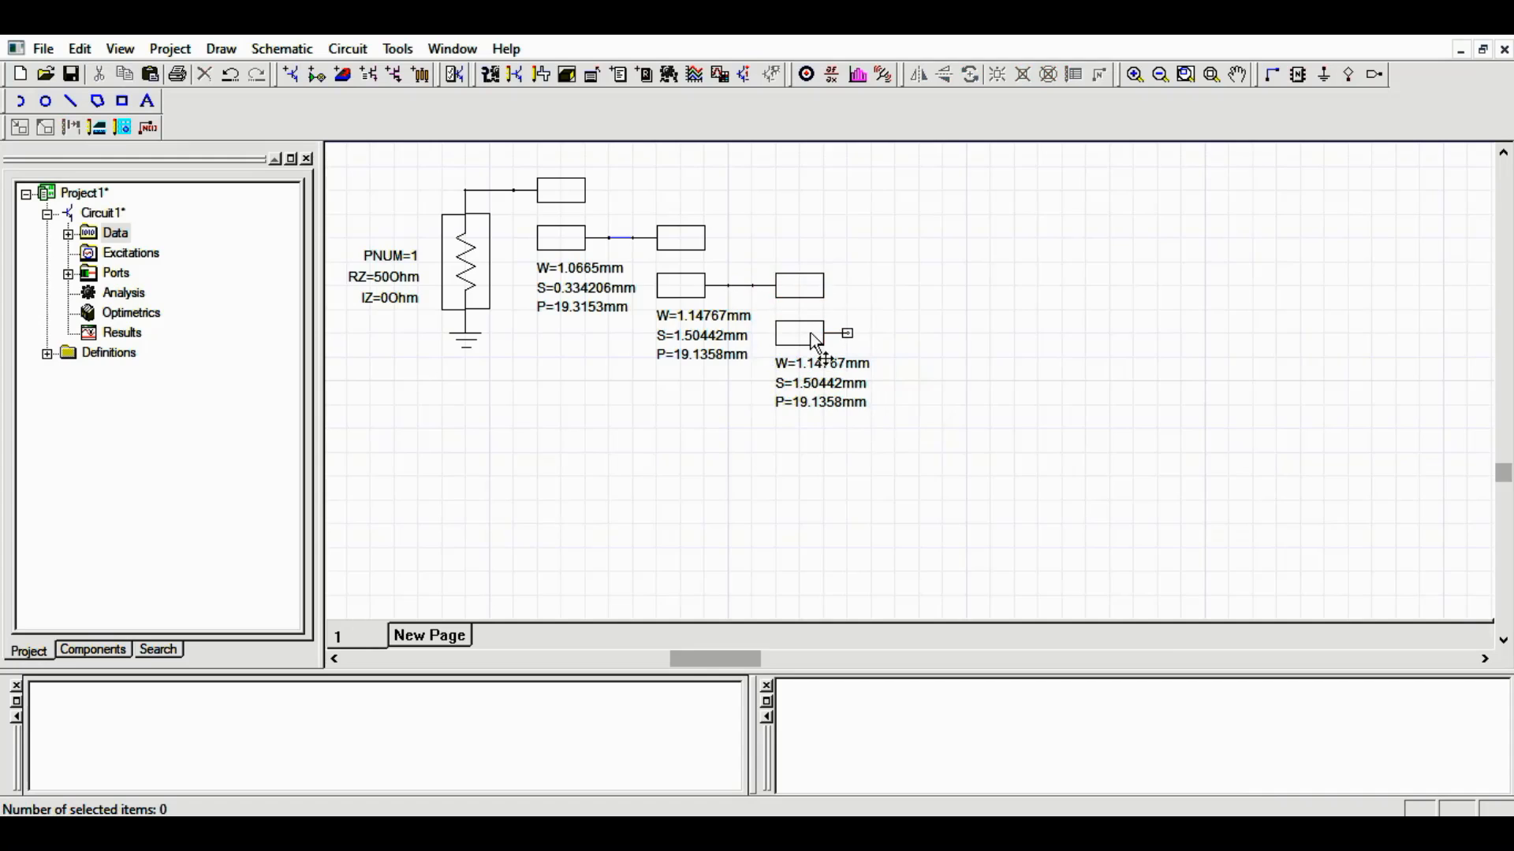
In the third coupled lines' TRL calculator, select Zo/Ze input and set E to 90
{"action": "double_click", "coordinate": [809, 332]}
{"action": "left_click", "coordinate": [555, 432]}
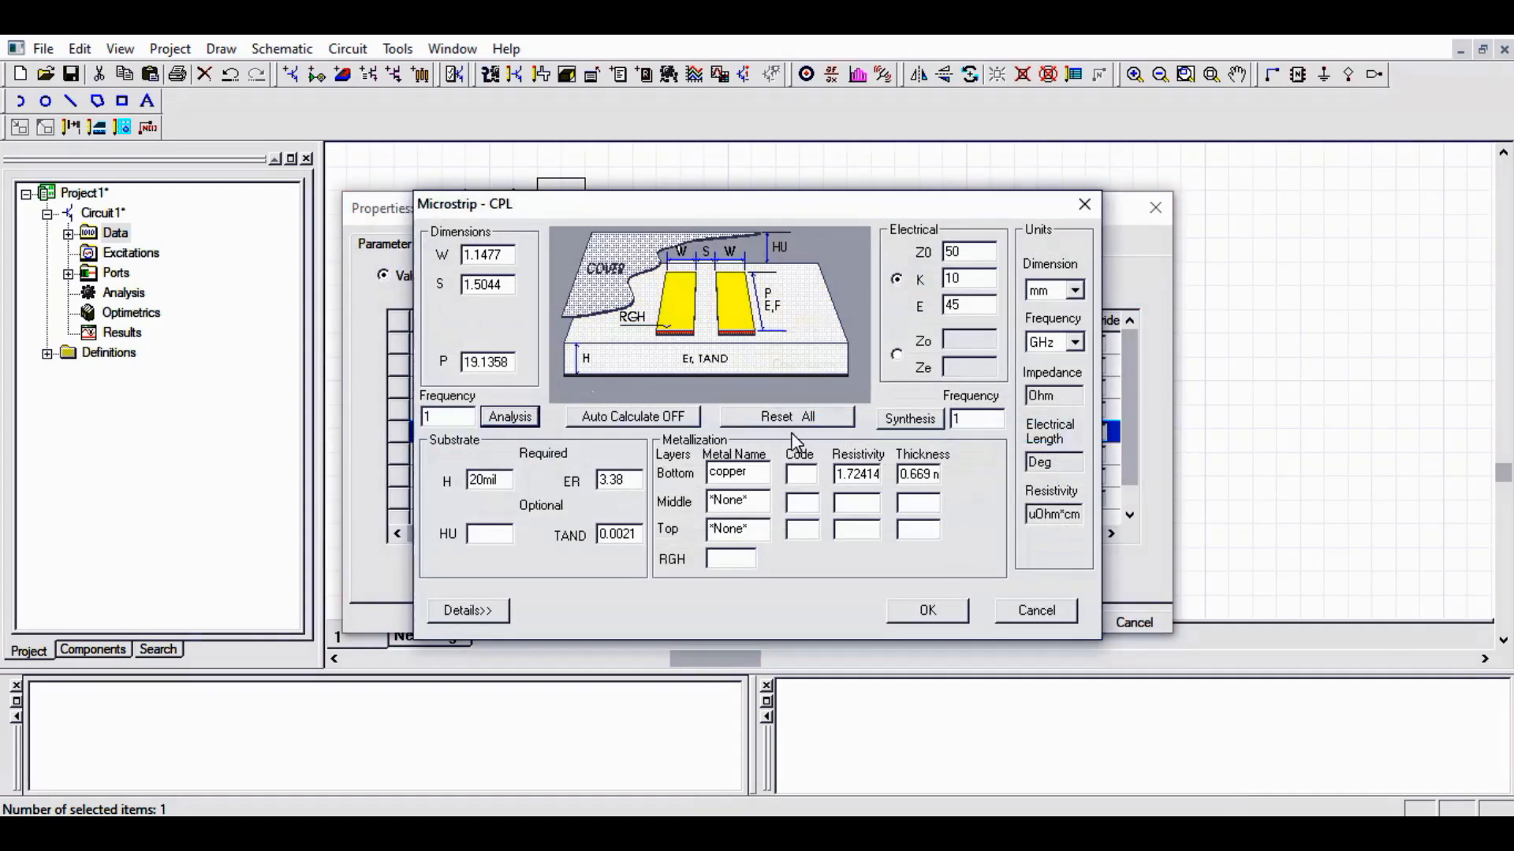
{"action": "left_click", "coordinate": [897, 354]}
{"action": "left_click_drag", "start_coordinate": [991, 305], "coordinate": [920, 304]}
{"action": "type", "text": "90"}
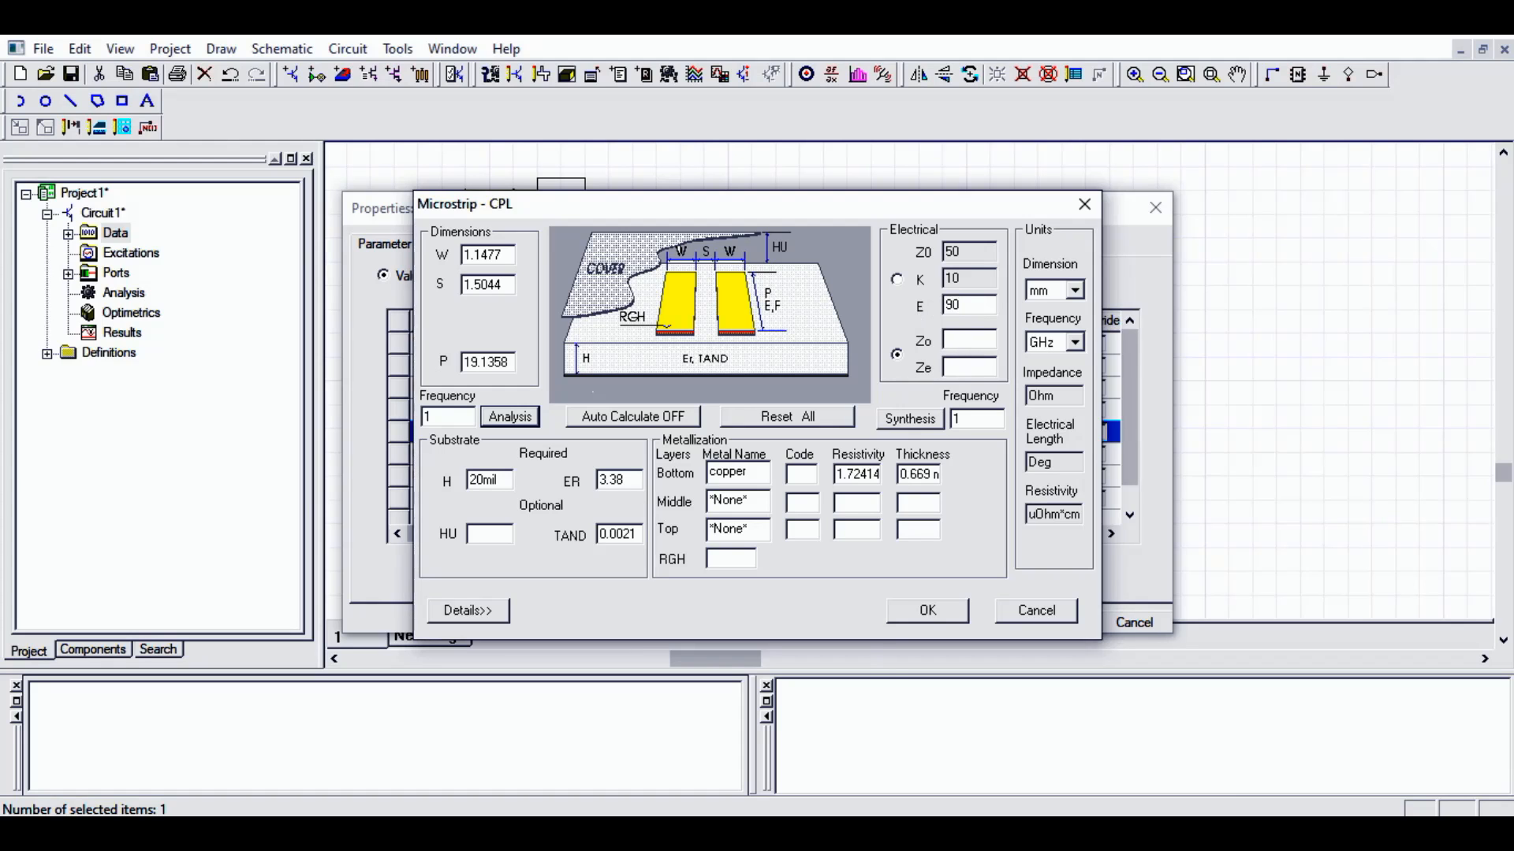
Enter Ze 51.53 and Zo 48.56 for the third coupled lines from row 3 of the lab PDF's impedance table
{"action": "mouse_move", "coordinate": [735, 827]}
{"action": "left_click", "coordinate": [579, 733]}
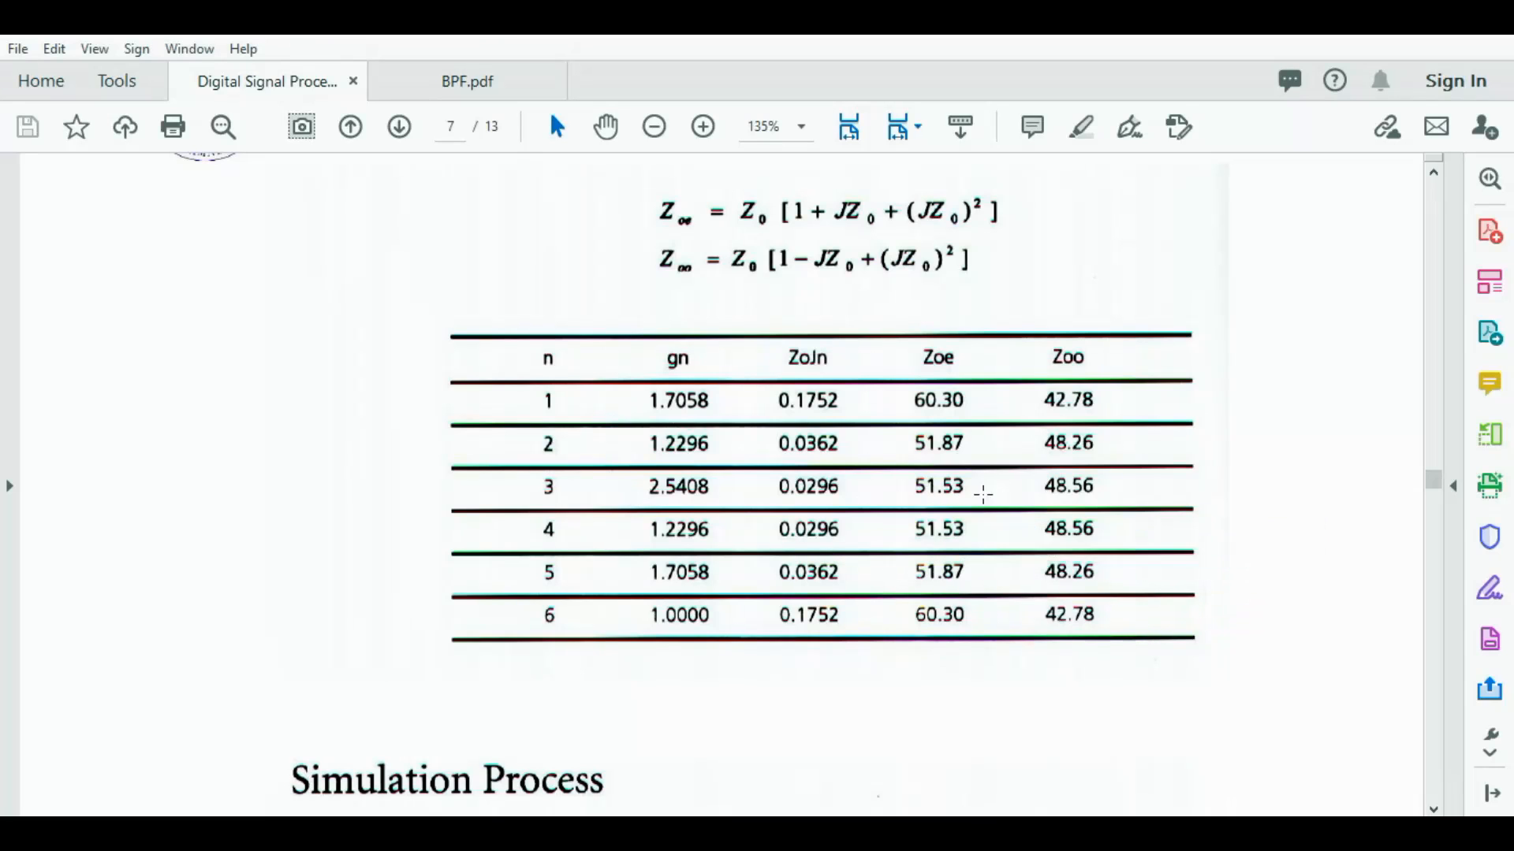
{"action": "mouse_move", "coordinate": [735, 833]}
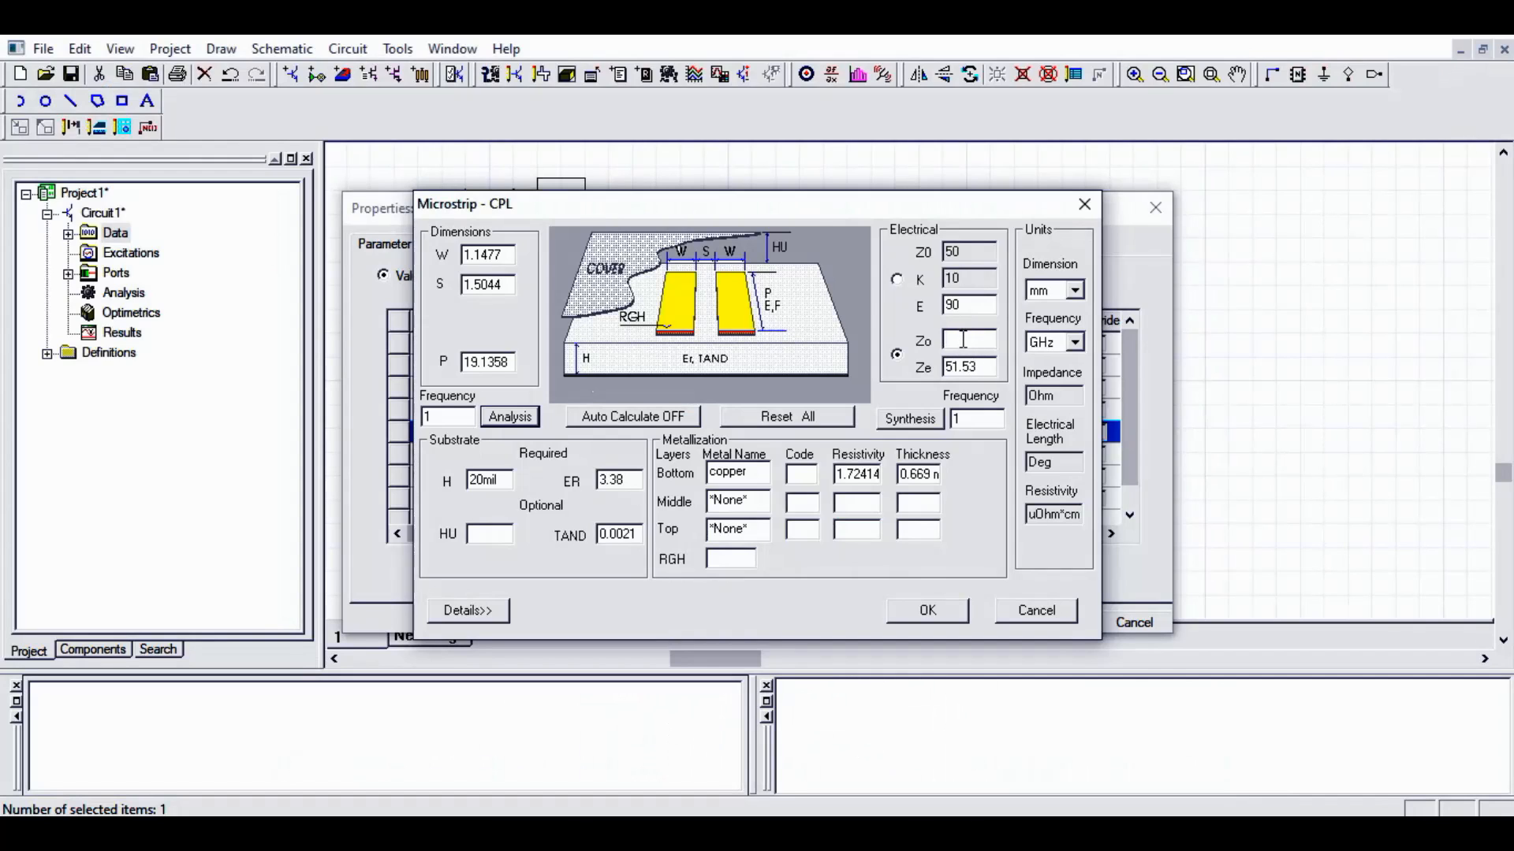
{"action": "type", "text": ".56"}
{"action": "left_click", "coordinate": [793, 773]}
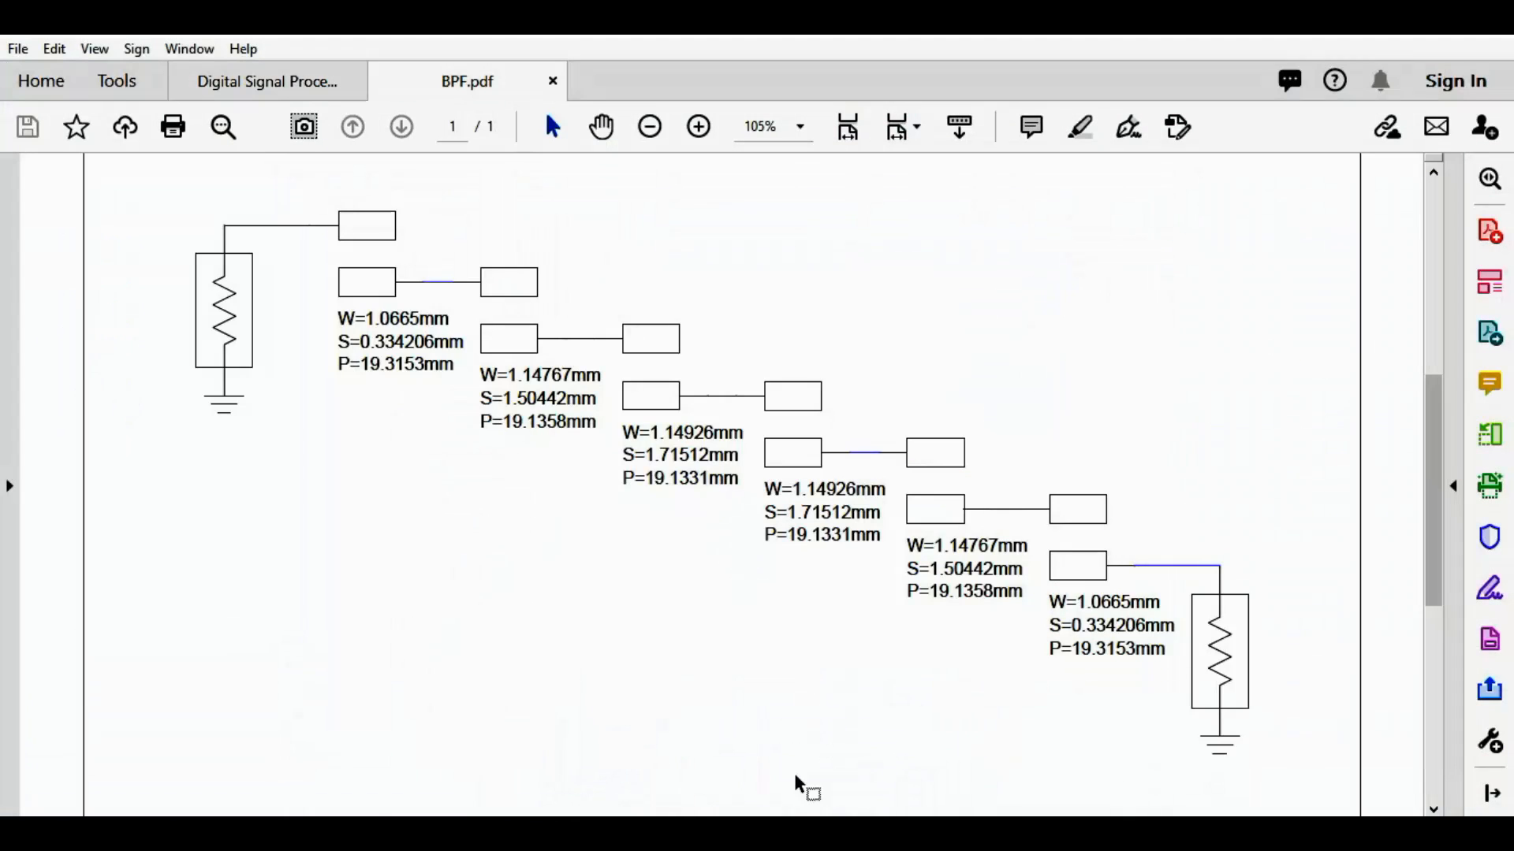
{"action": "left_click", "coordinate": [659, 788]}
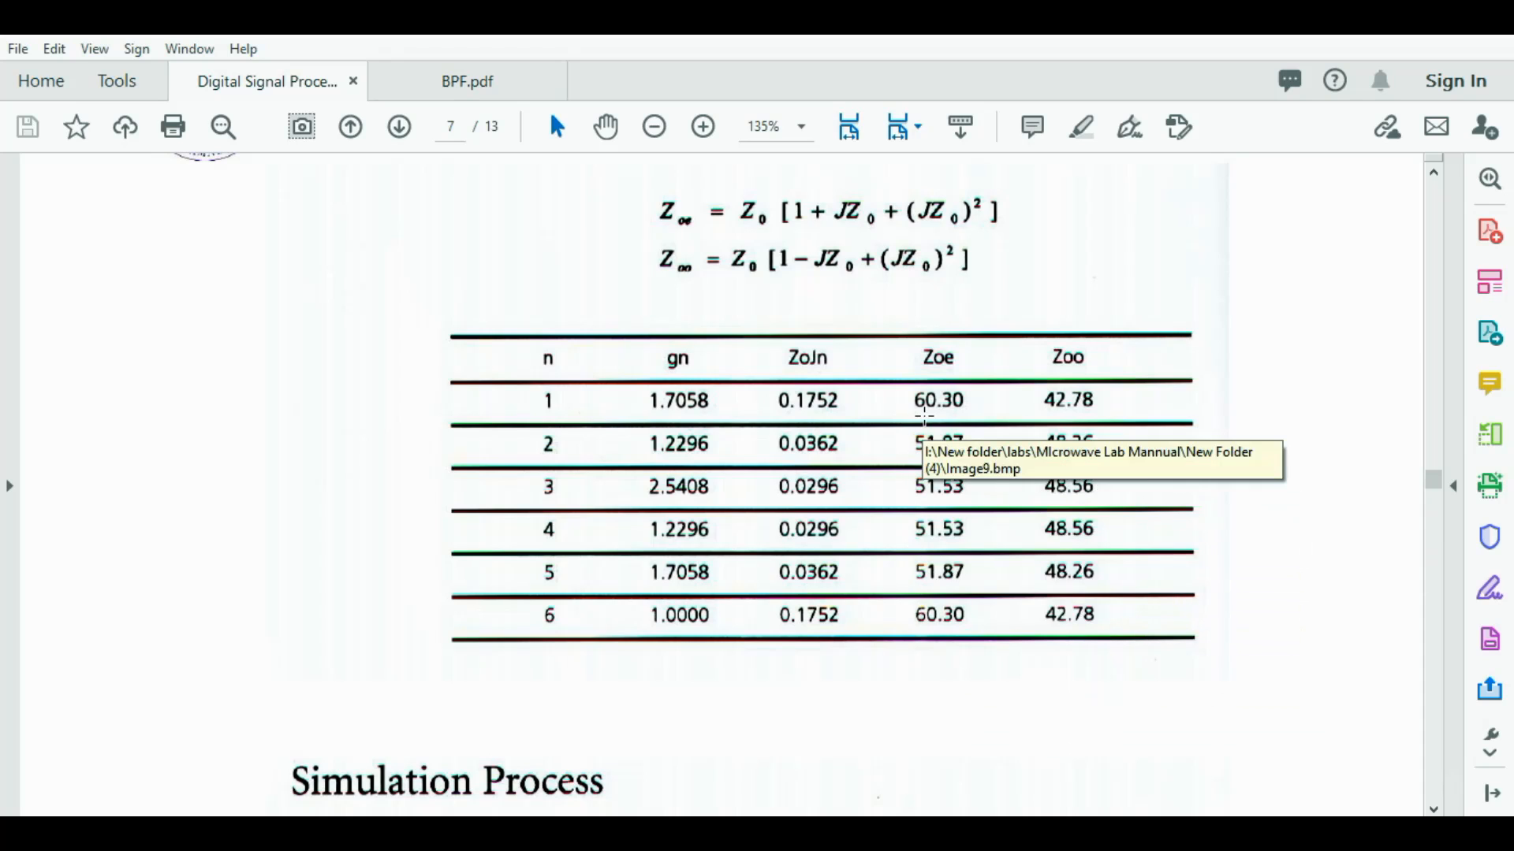
{"action": "left_click", "coordinate": [1409, 41]}
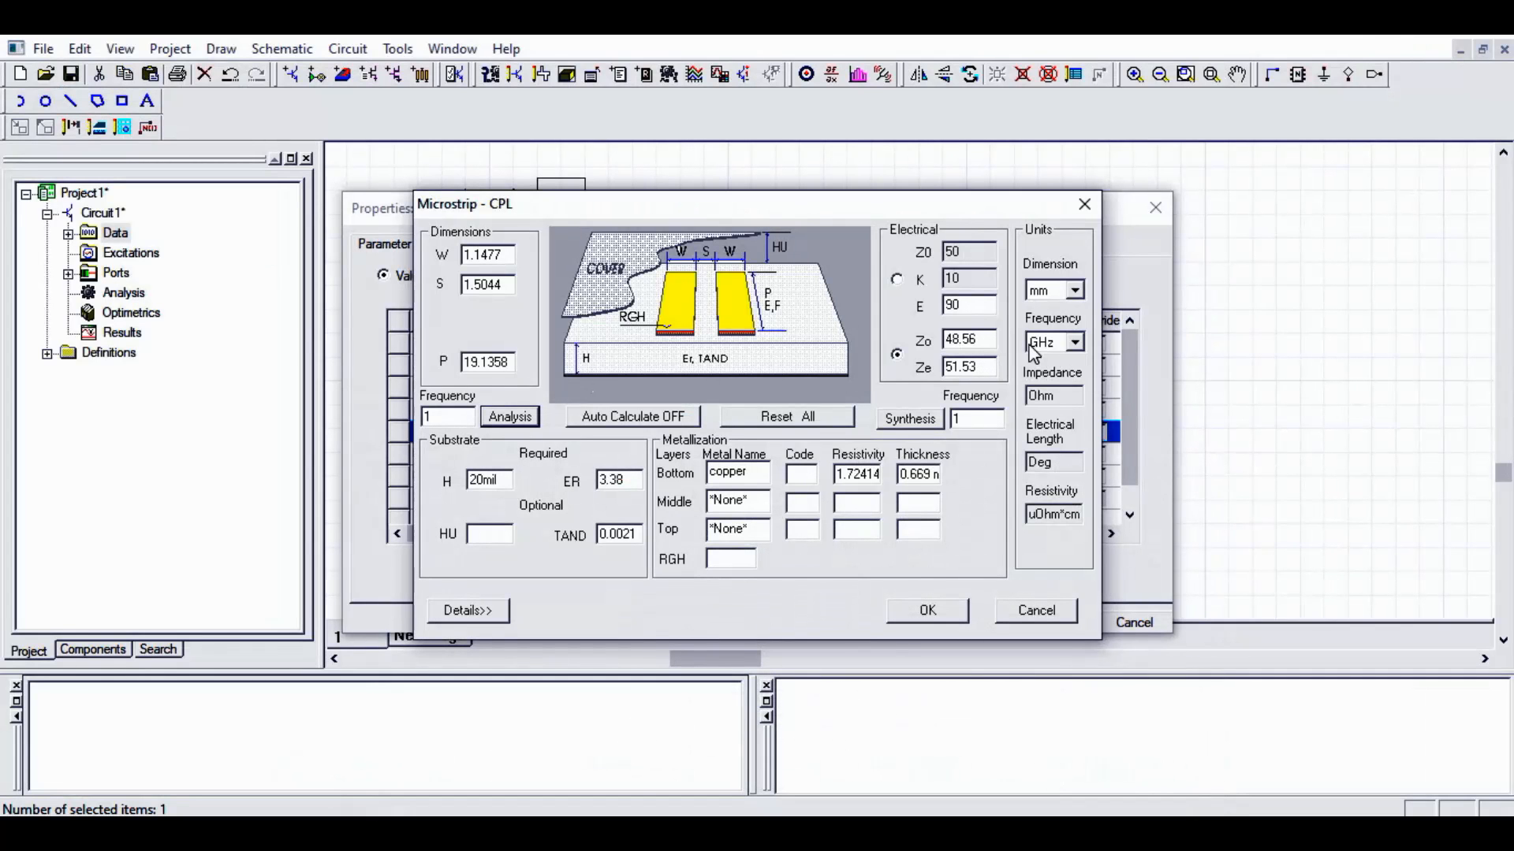
Set the synthesis frequency to 2.4 GHz, synthesize the third coupled lines' dimensions, and apply them to the component
{"action": "double_click", "coordinate": [971, 414]}
{"action": "type", "text": "2.4"}
{"action": "left_click", "coordinate": [934, 420]}
{"action": "left_click", "coordinate": [926, 613]}
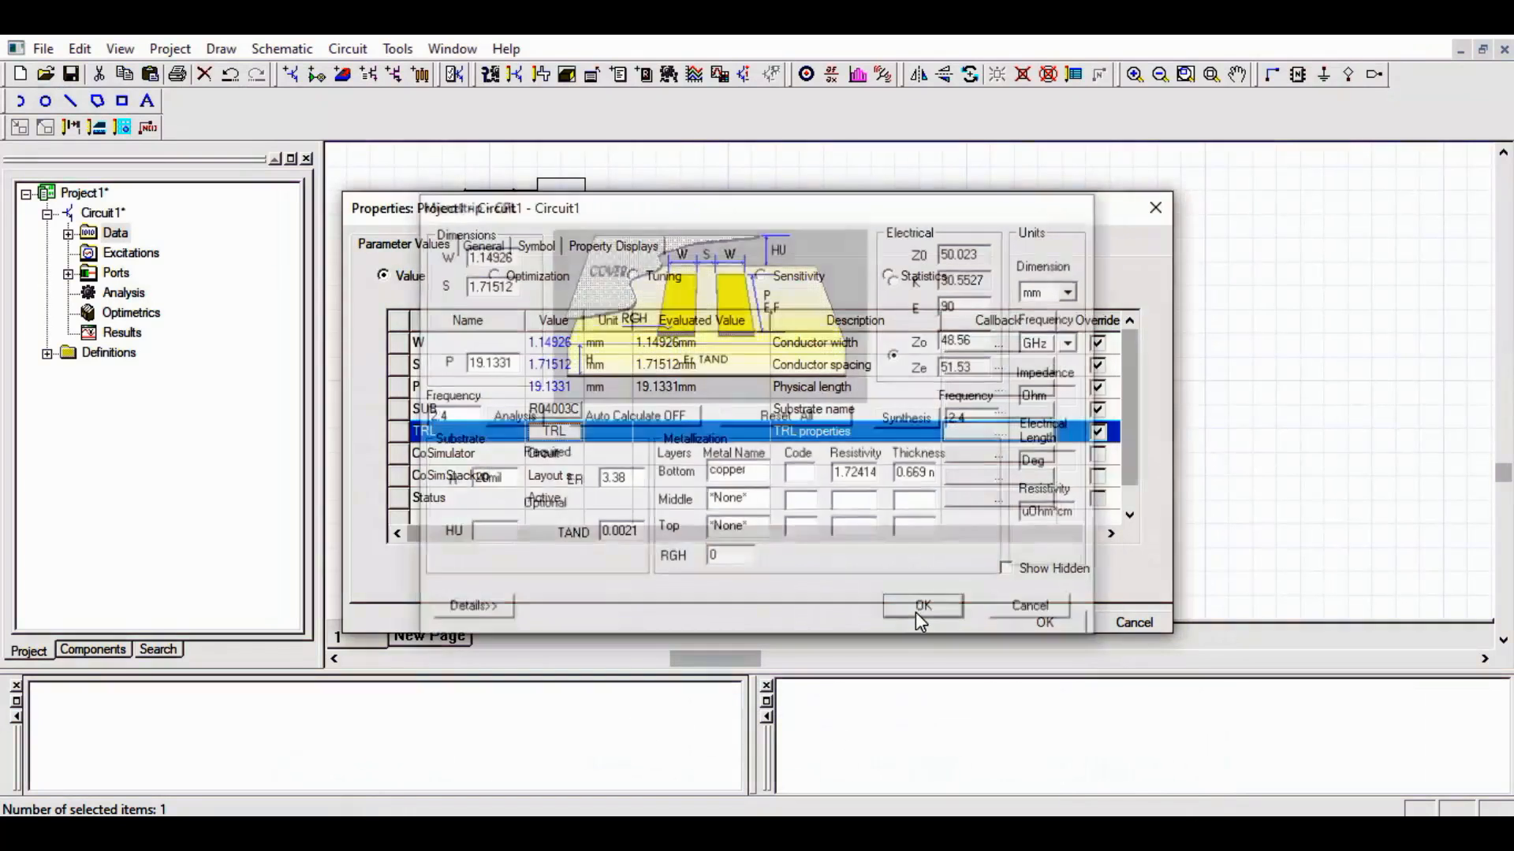
{"action": "left_click", "coordinate": [1043, 624]}
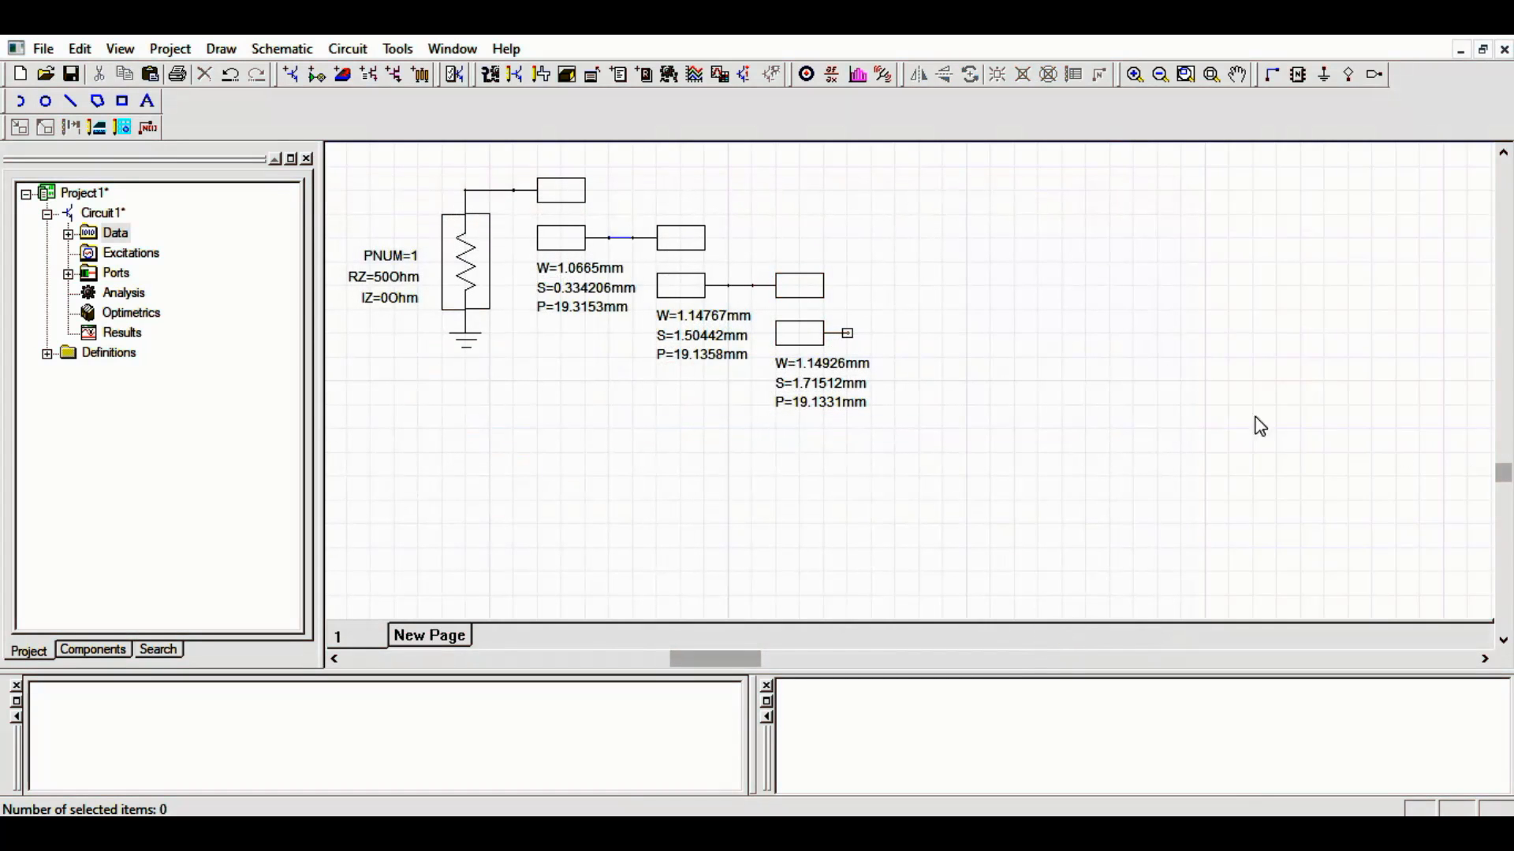
Copy the third coupled lines and paste them with merged layers as the fourth section, connected to the third section's output
{"action": "left_click", "coordinate": [806, 335]}
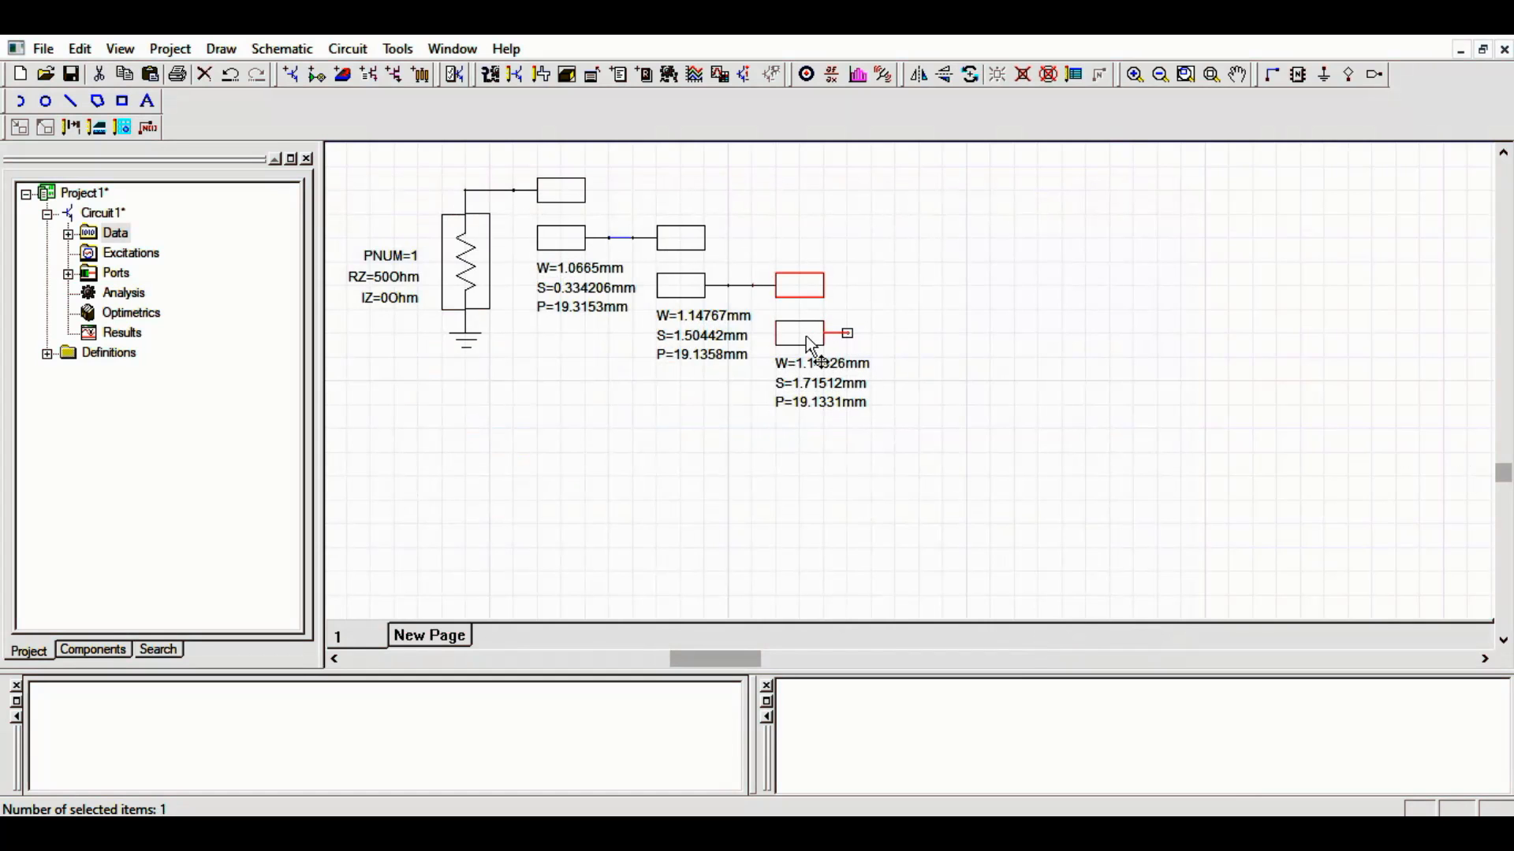
{"action": "key", "text": "ctrl+c"}
{"action": "key", "text": "ctrl+v"}
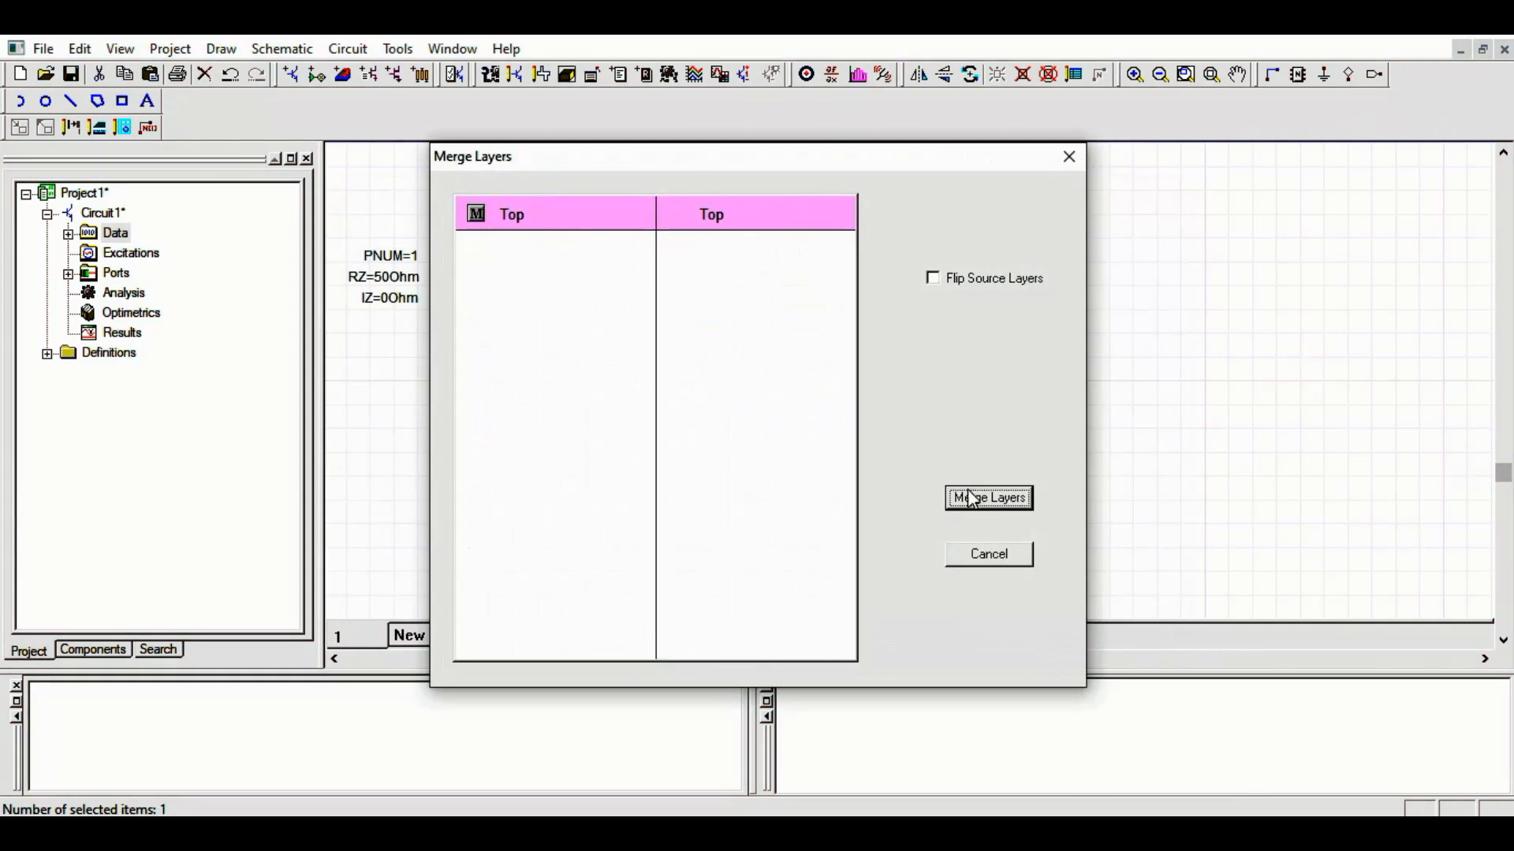
{"action": "left_click", "coordinate": [970, 497]}
{"action": "left_click", "coordinate": [897, 358]}
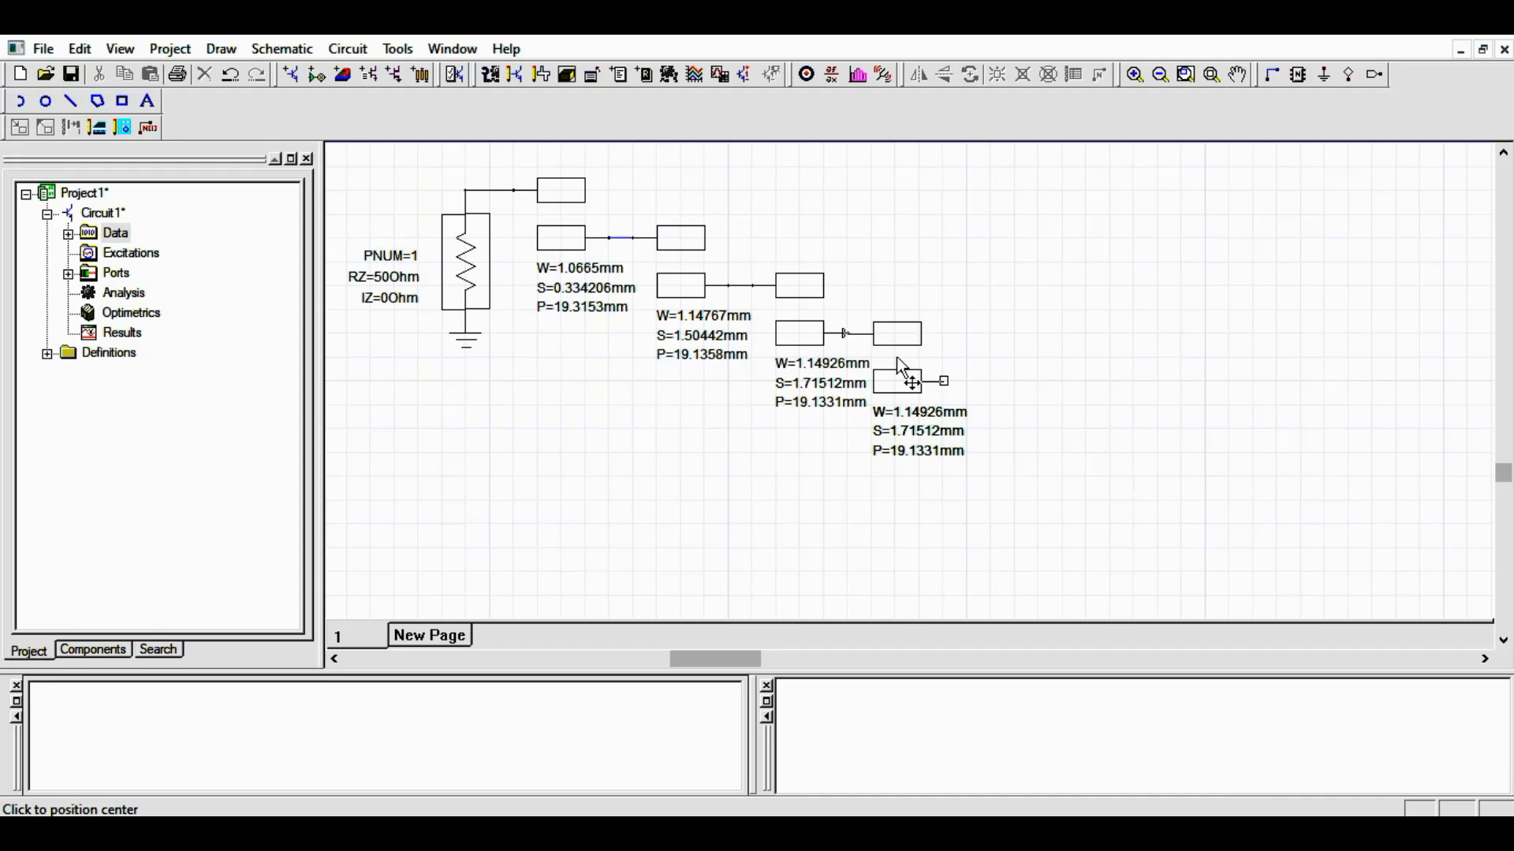
Copy the second coupled lines and paste them with merged layers as the fifth section, connected to the fourth section's output
{"action": "left_click", "coordinate": [698, 293]}
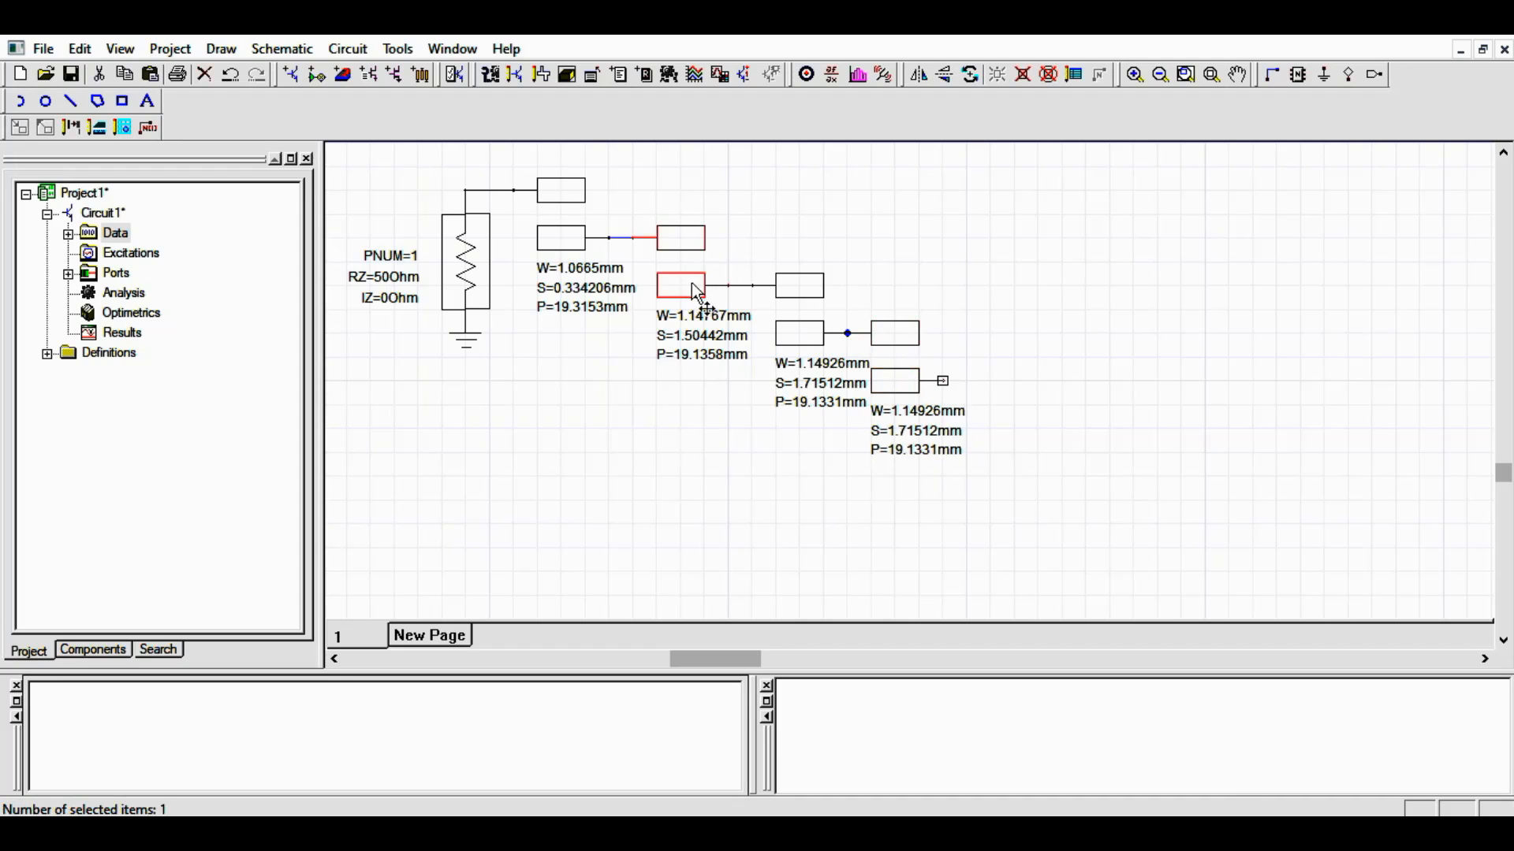
{"action": "key", "text": "ctrl+c"}
{"action": "key", "text": "ctrl+v"}
{"action": "left_click", "coordinate": [995, 501]}
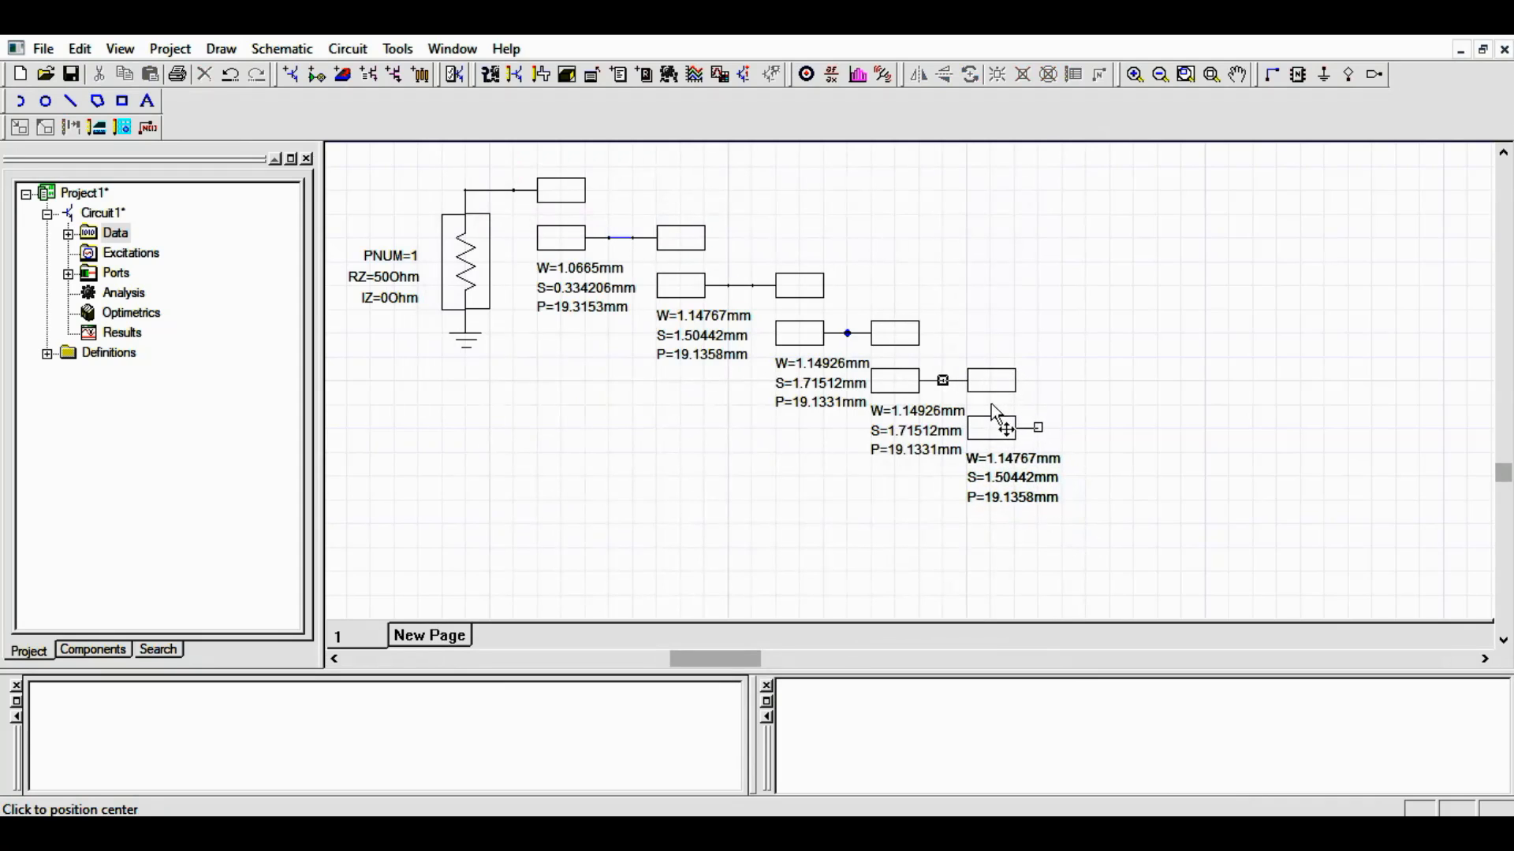
{"action": "left_click", "coordinate": [994, 404]}
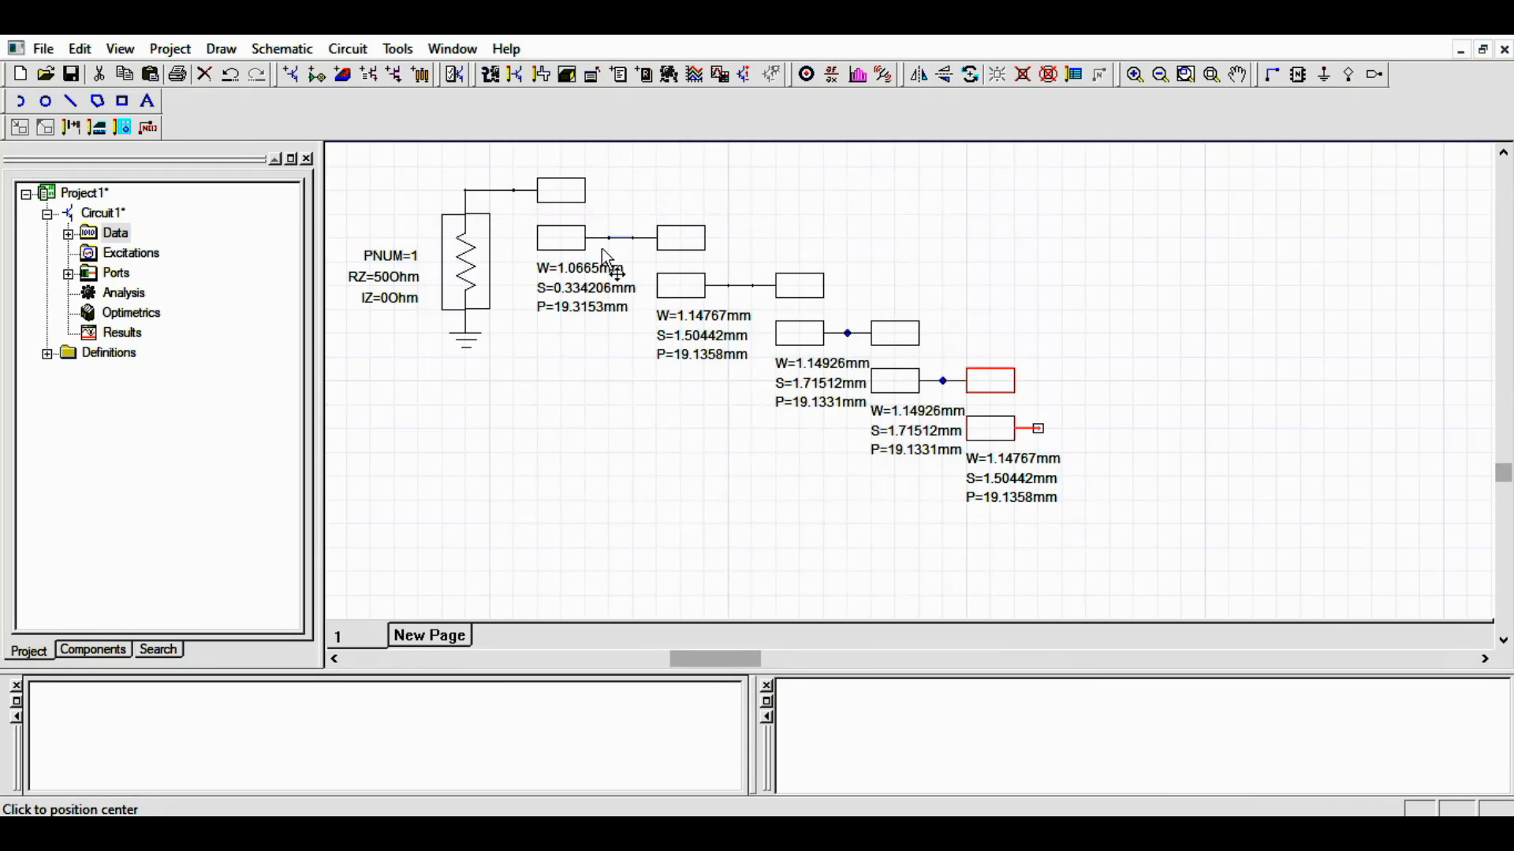
Copy the first coupled lines and paste them with merged layers as the sixth section, connected to the fifth section's output
{"action": "left_click", "coordinate": [569, 233]}
{"action": "key", "text": "ctrl+c"}
{"action": "key", "text": "ctrl+v"}
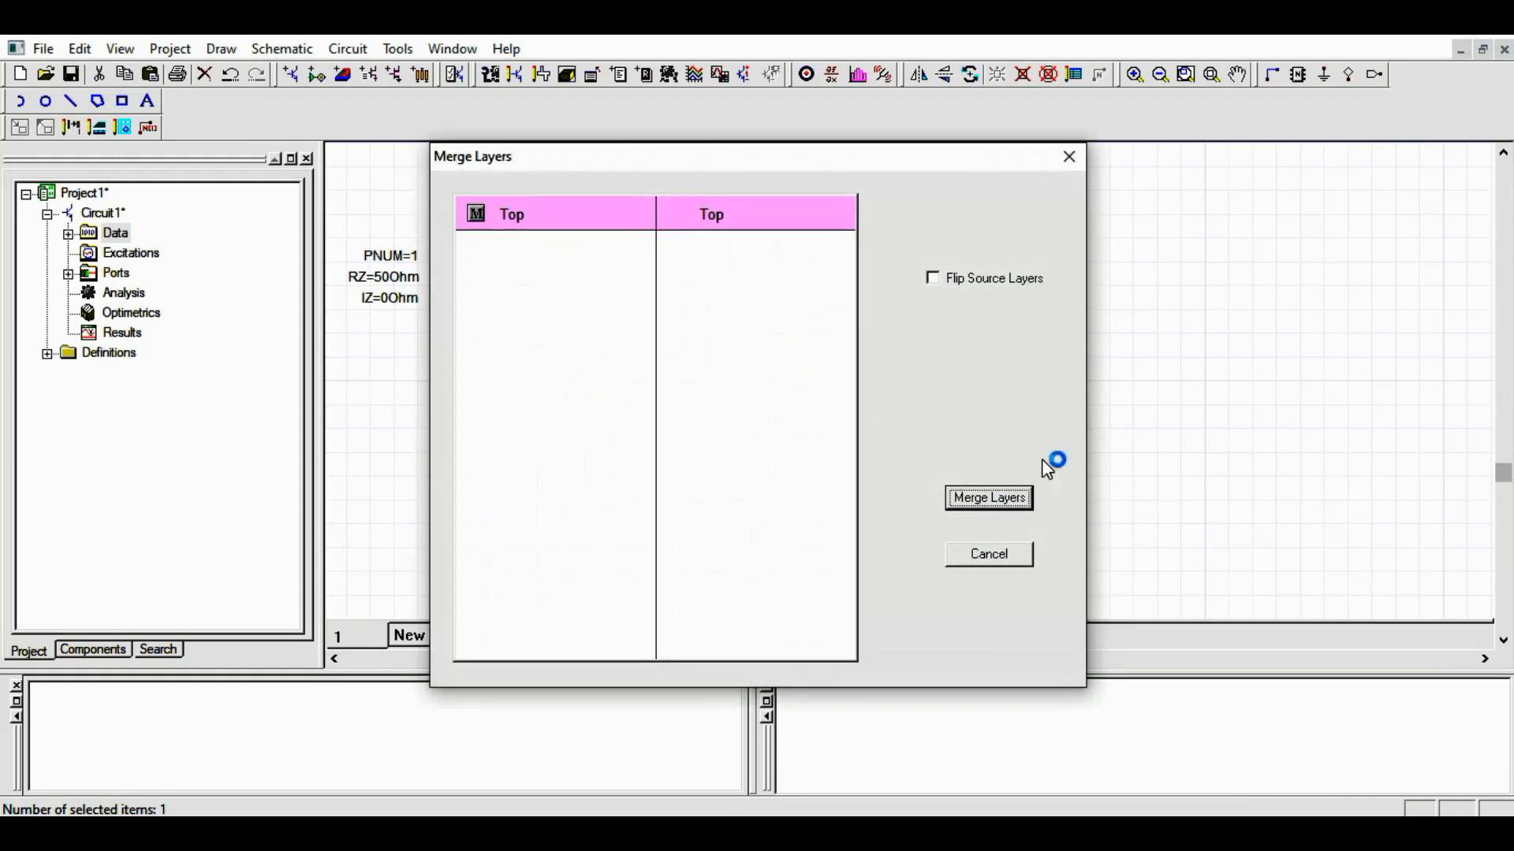
{"action": "left_click", "coordinate": [978, 498]}
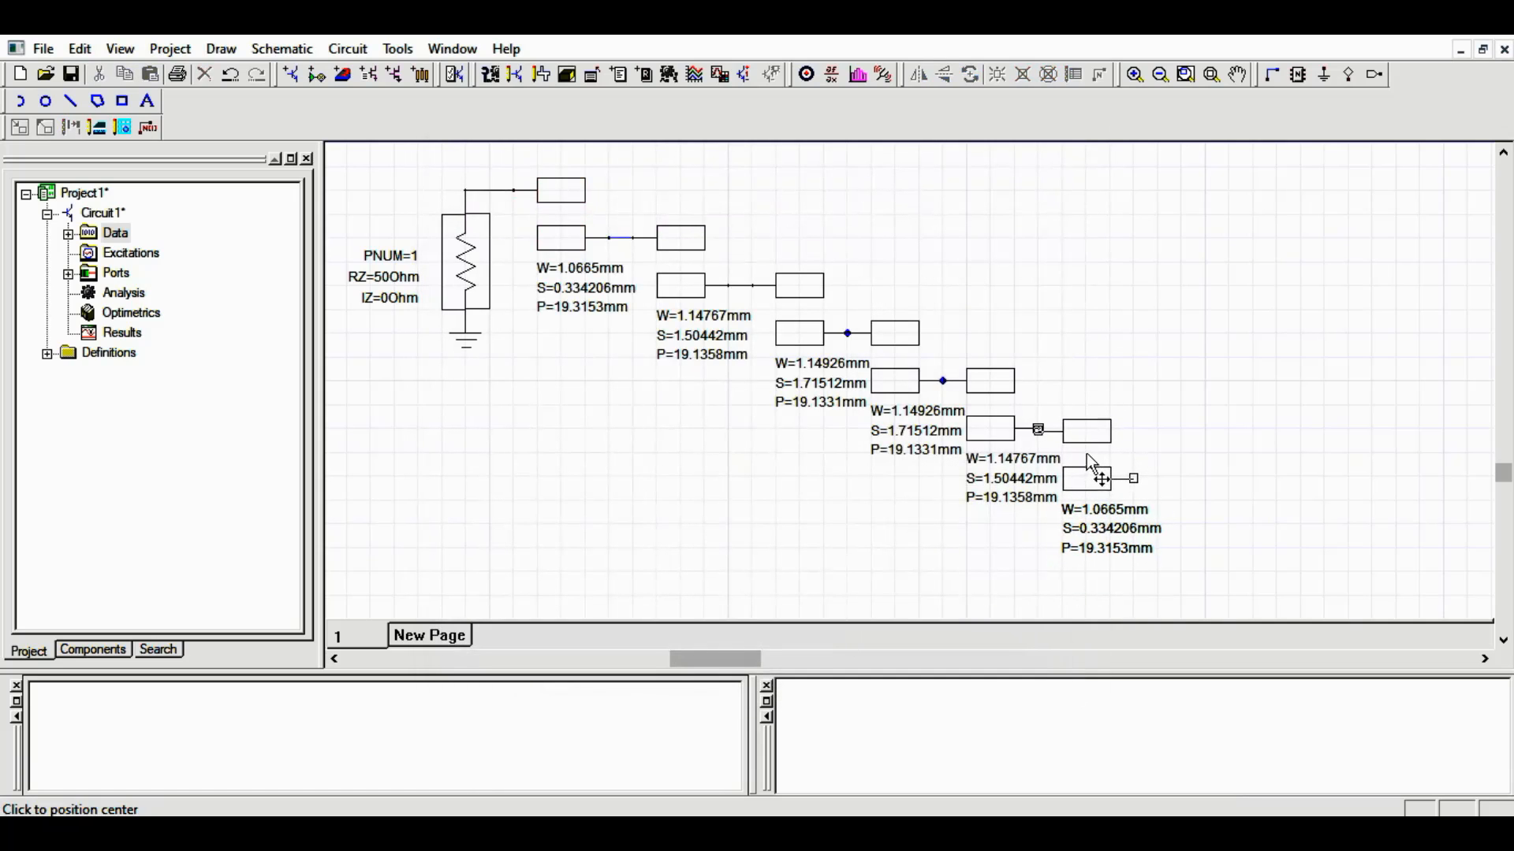
{"action": "left_click", "coordinate": [1110, 479]}
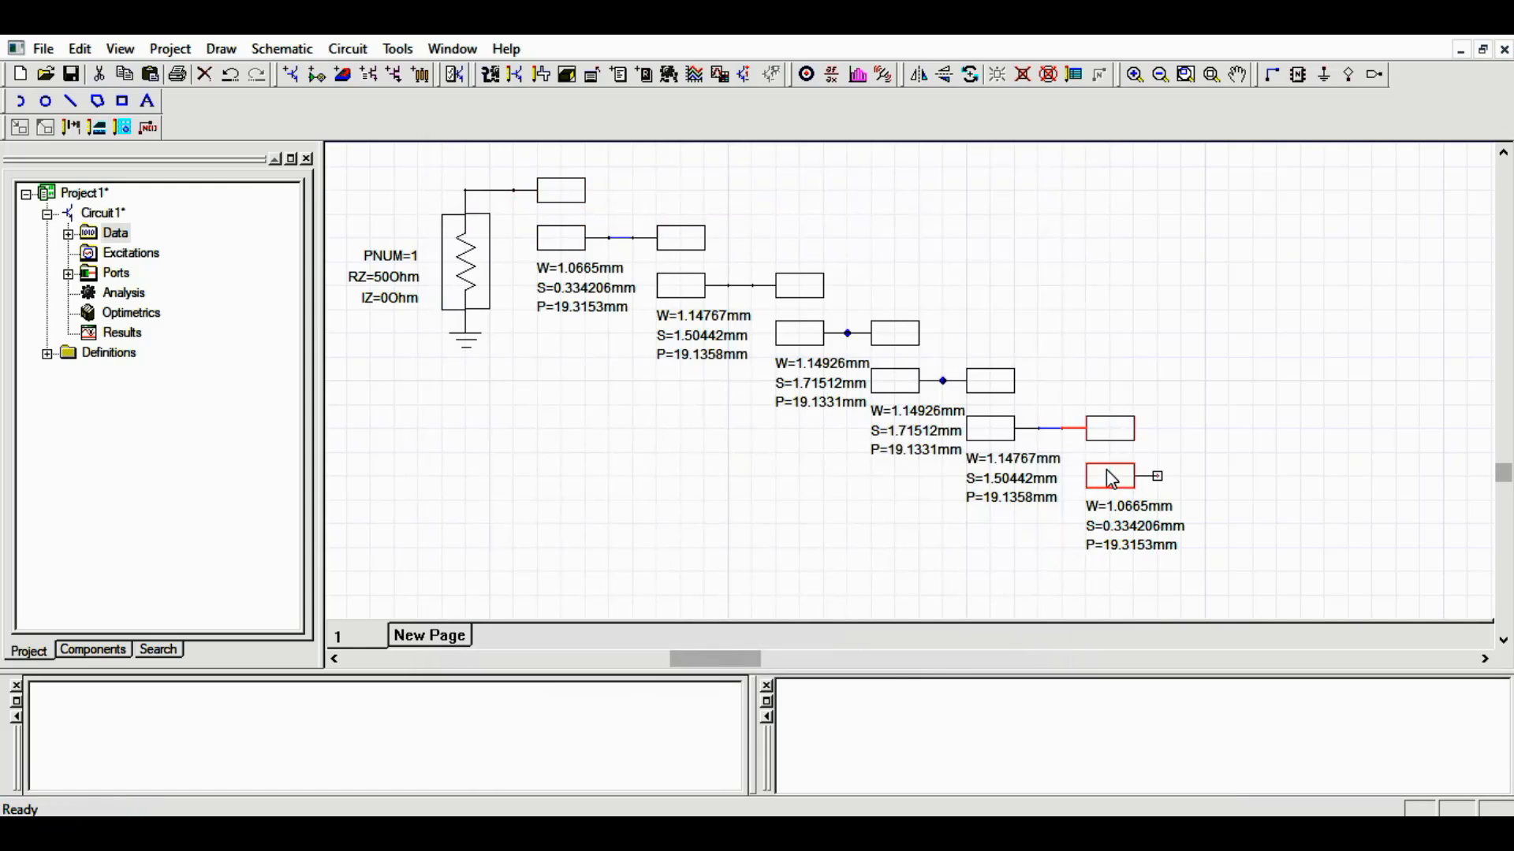
{"action": "left_click", "coordinate": [999, 432]}
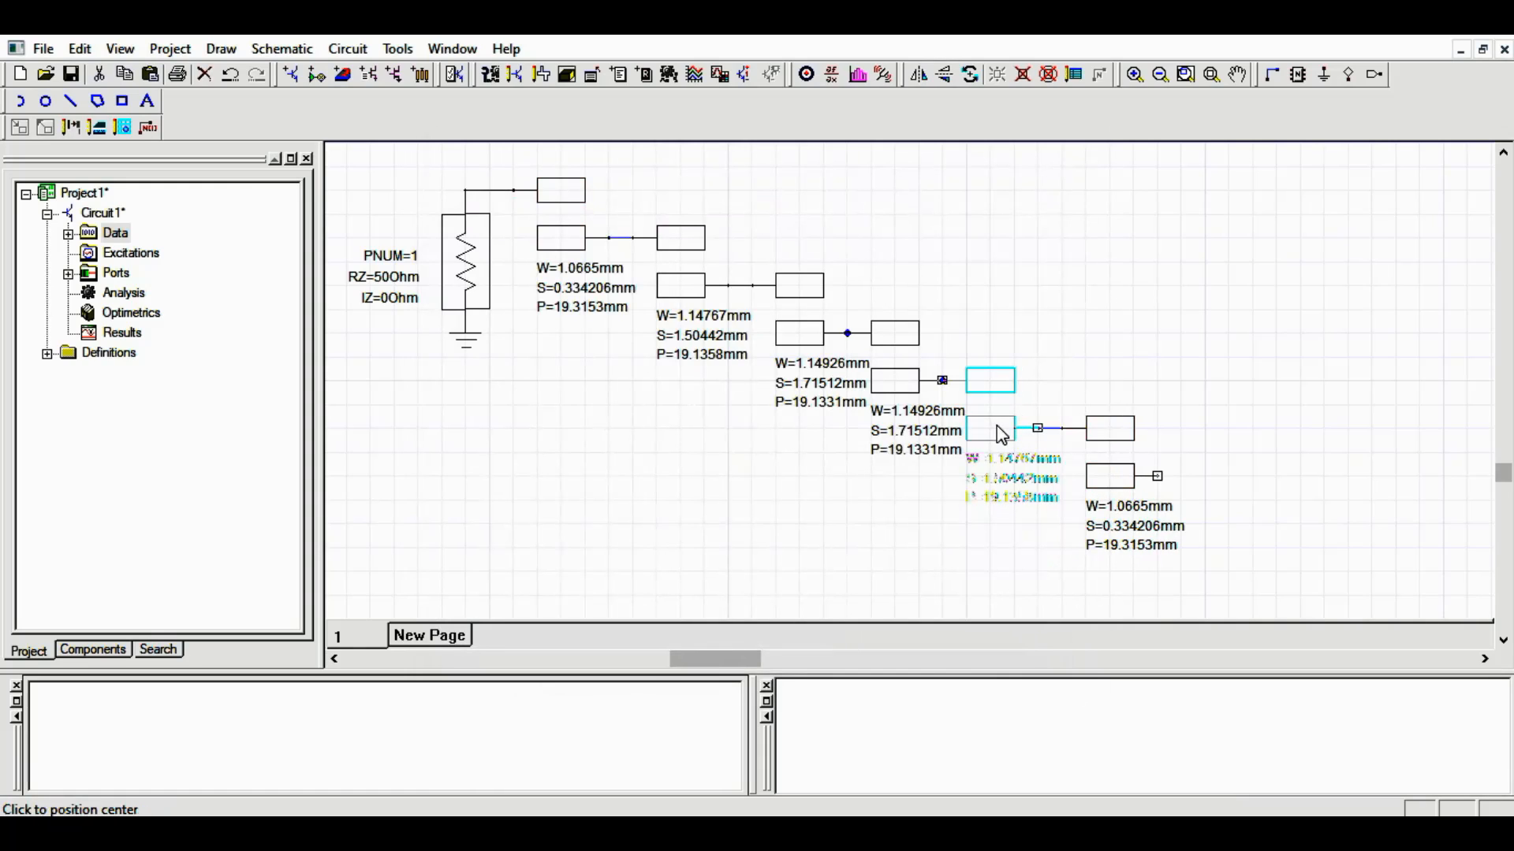
{"action": "left_click", "coordinate": [899, 527]}
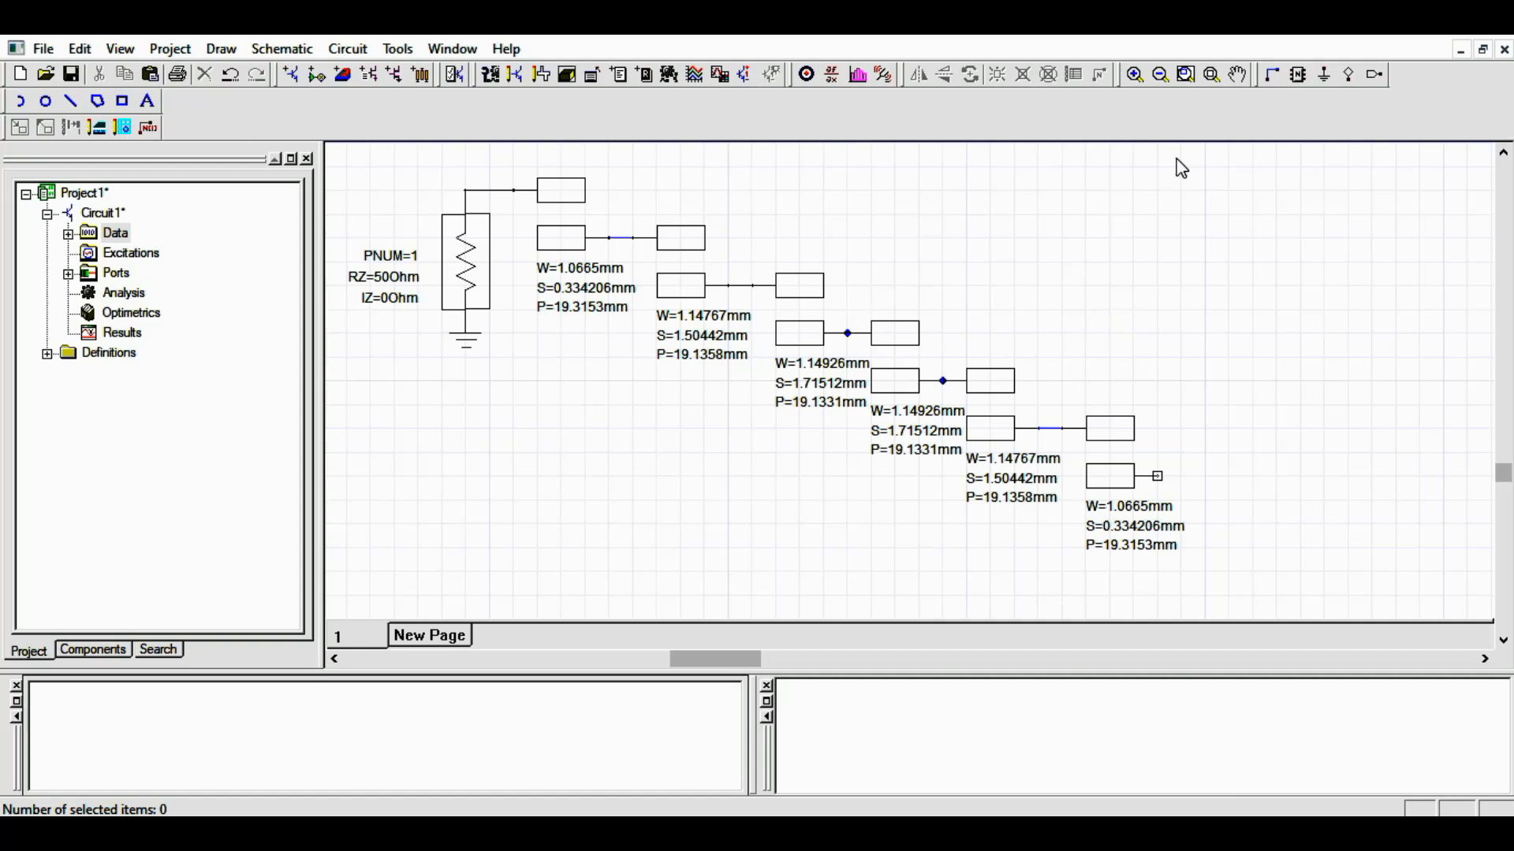
Place Port2 with the Microwave Port symbol beside the sixth section, wire it to that section's output, and fit the schematic in view
{"action": "left_click", "coordinate": [1346, 78]}
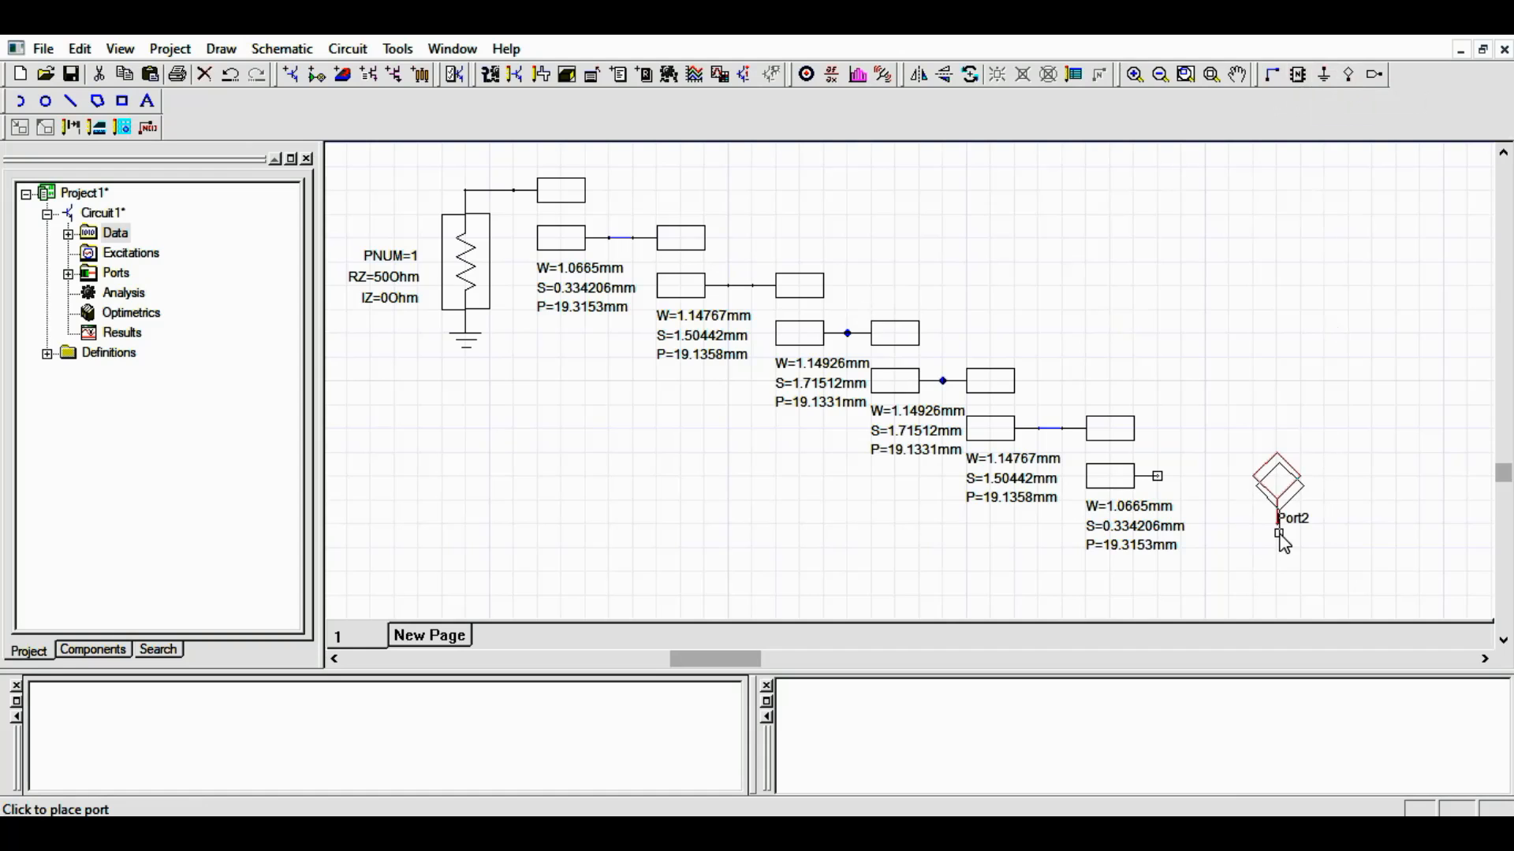
{"action": "left_click", "coordinate": [1284, 517]}
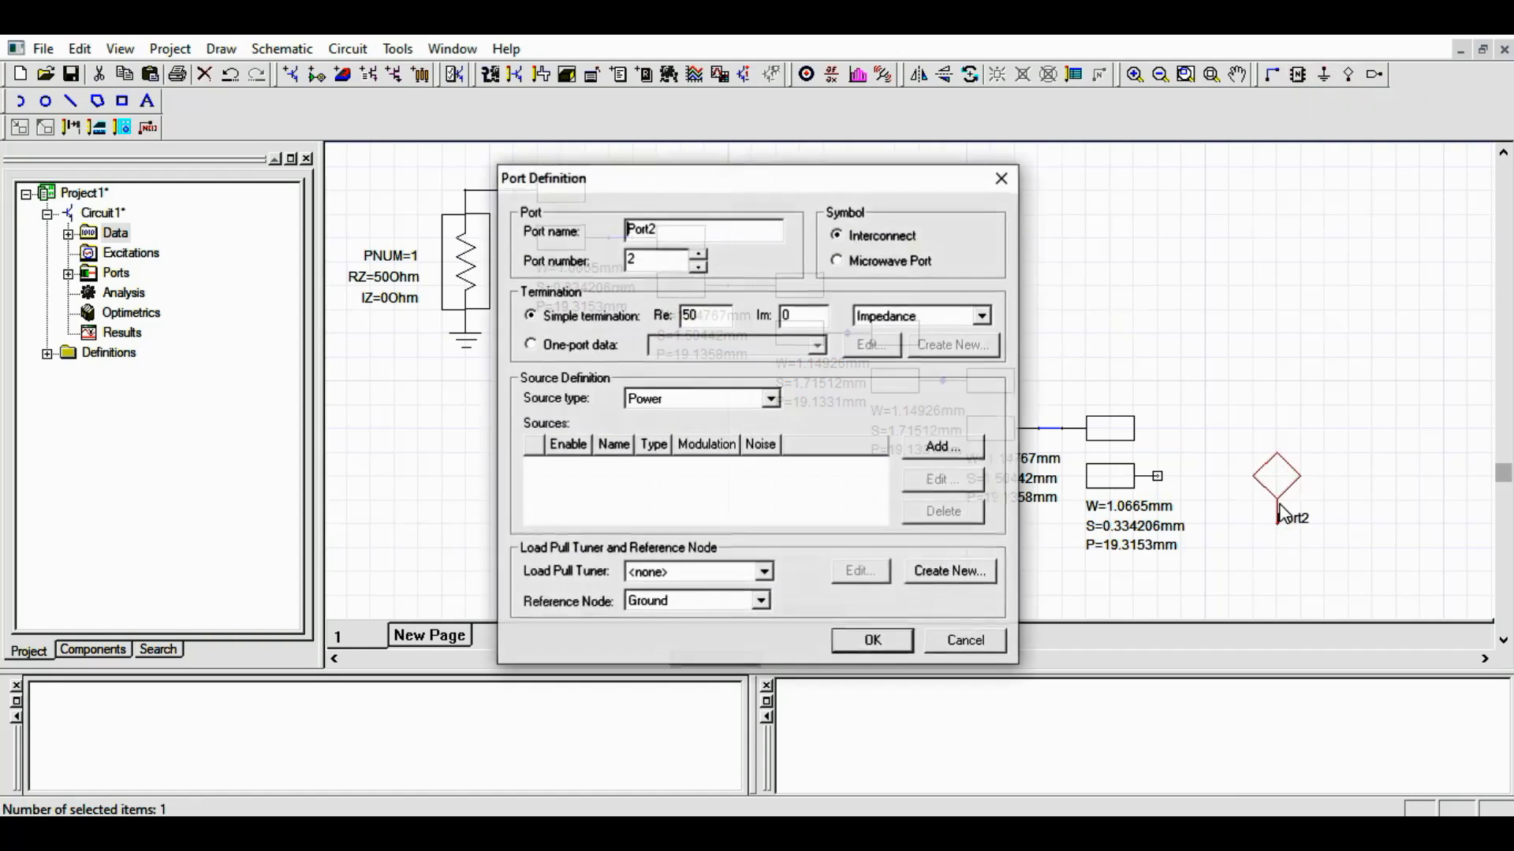
{"action": "left_click", "coordinate": [868, 260]}
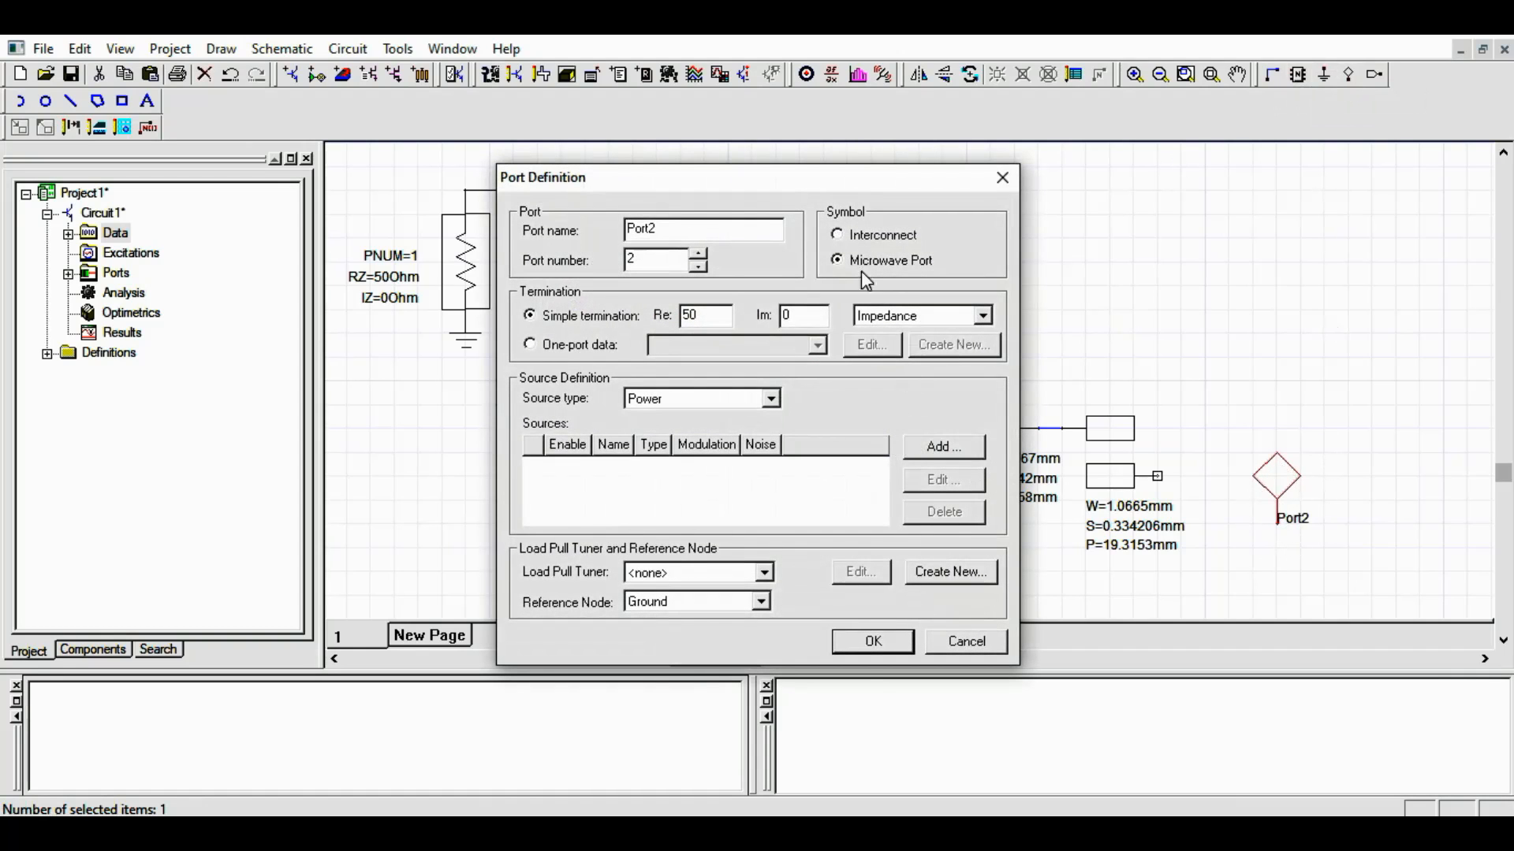
{"action": "left_click", "coordinate": [871, 640]}
{"action": "left_click_drag", "start_coordinate": [1270, 601], "coordinate": [1267, 503]}
{"action": "left_click", "coordinate": [1157, 477]}
{"action": "left_click", "coordinate": [1283, 476]}
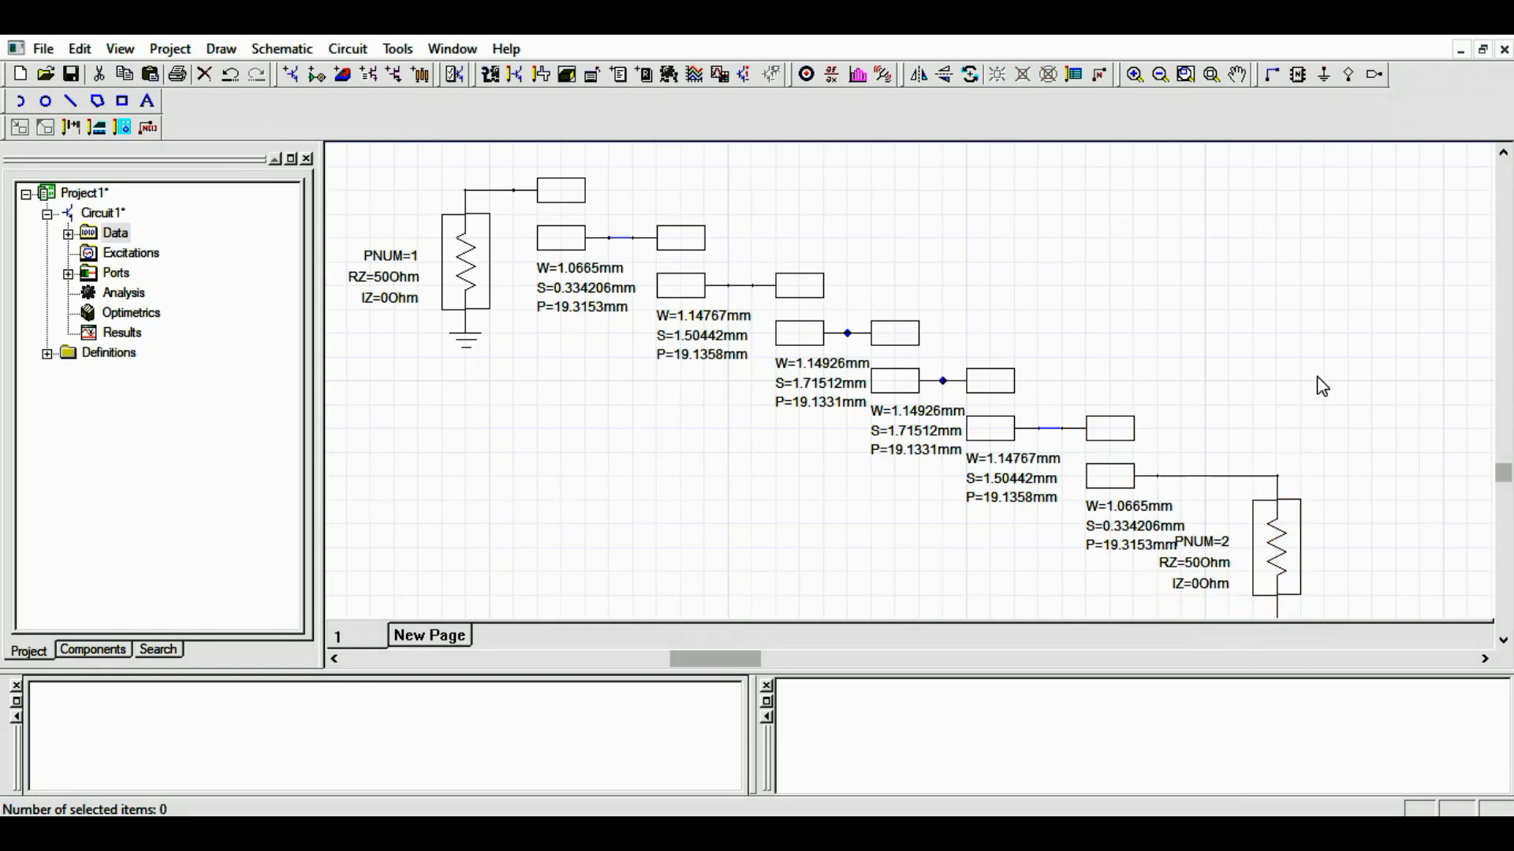
{"action": "left_click", "coordinate": [1207, 79]}
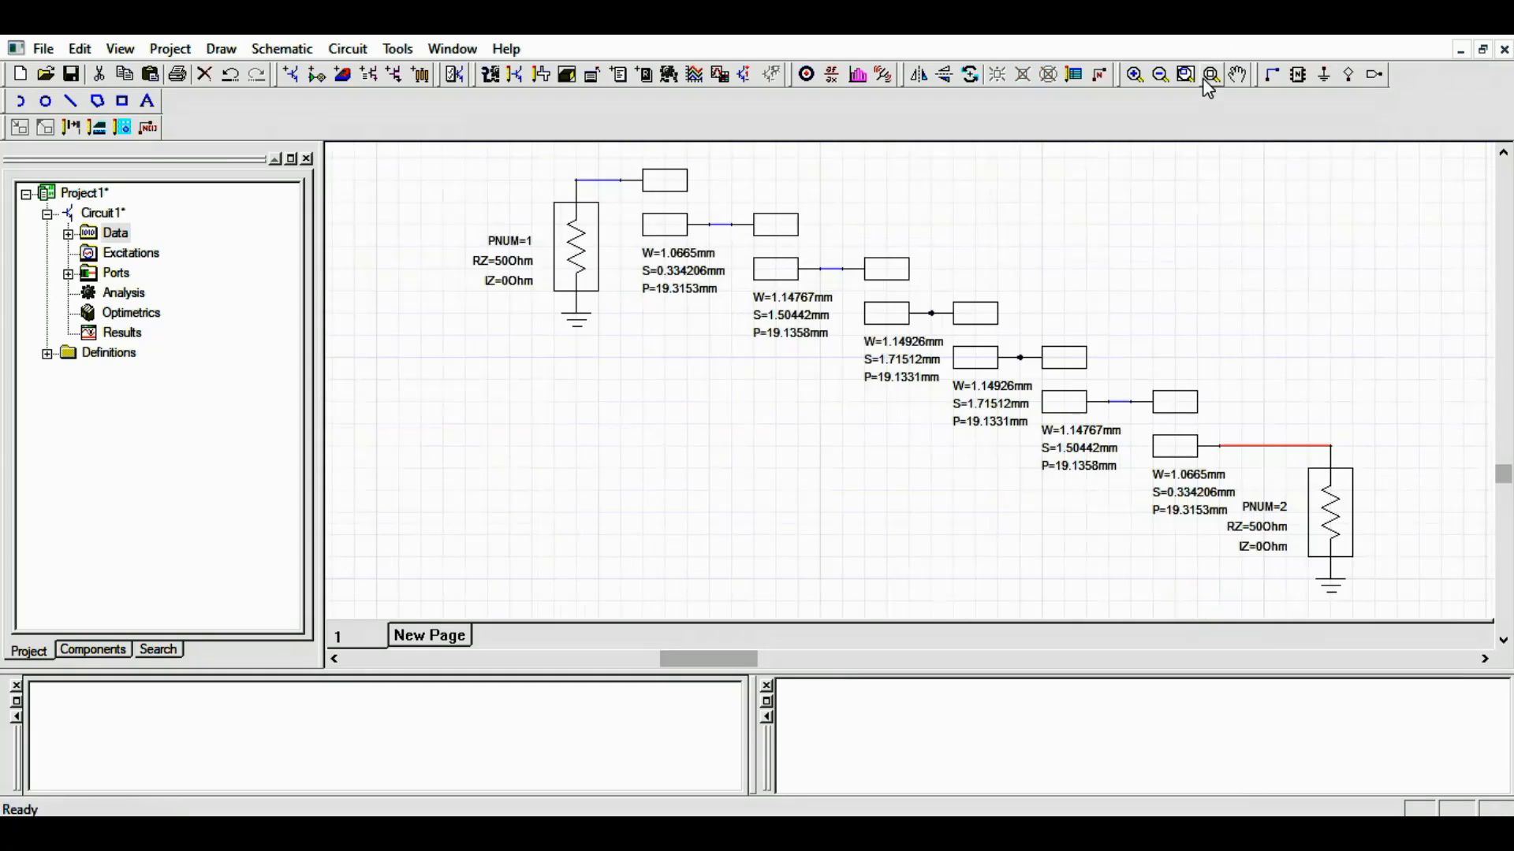
{"action": "left_click", "coordinate": [1166, 291]}
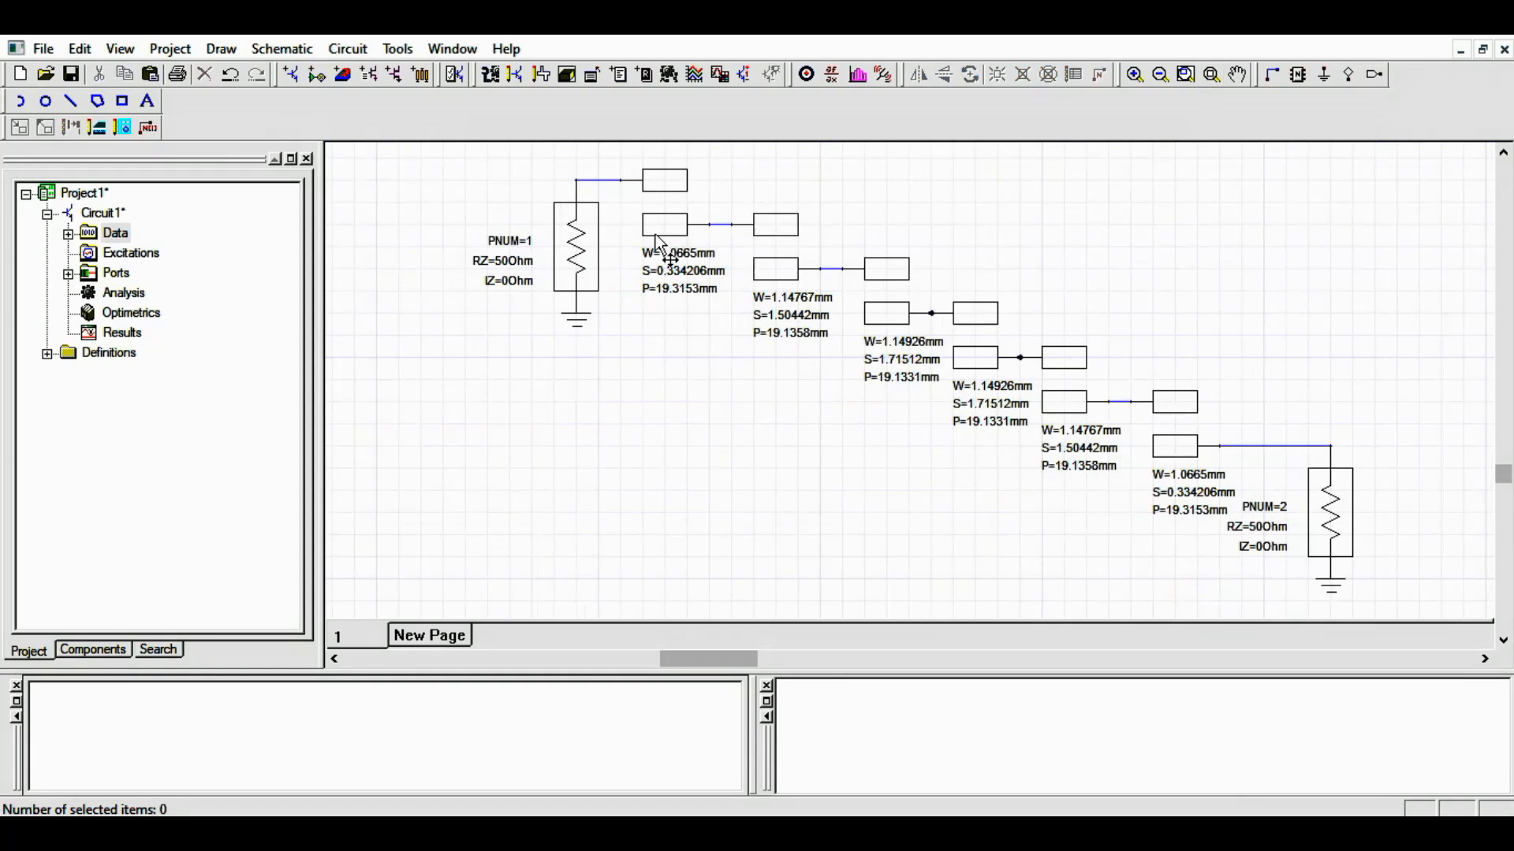
Add a frequency-domain Linear Network Analysis setup and define a linear-step sweep of F from 2.2 to 2.6 GHz in 0.001 GHz steps
{"action": "left_click", "coordinate": [124, 293]}
{"action": "right_click", "coordinate": [126, 295]}
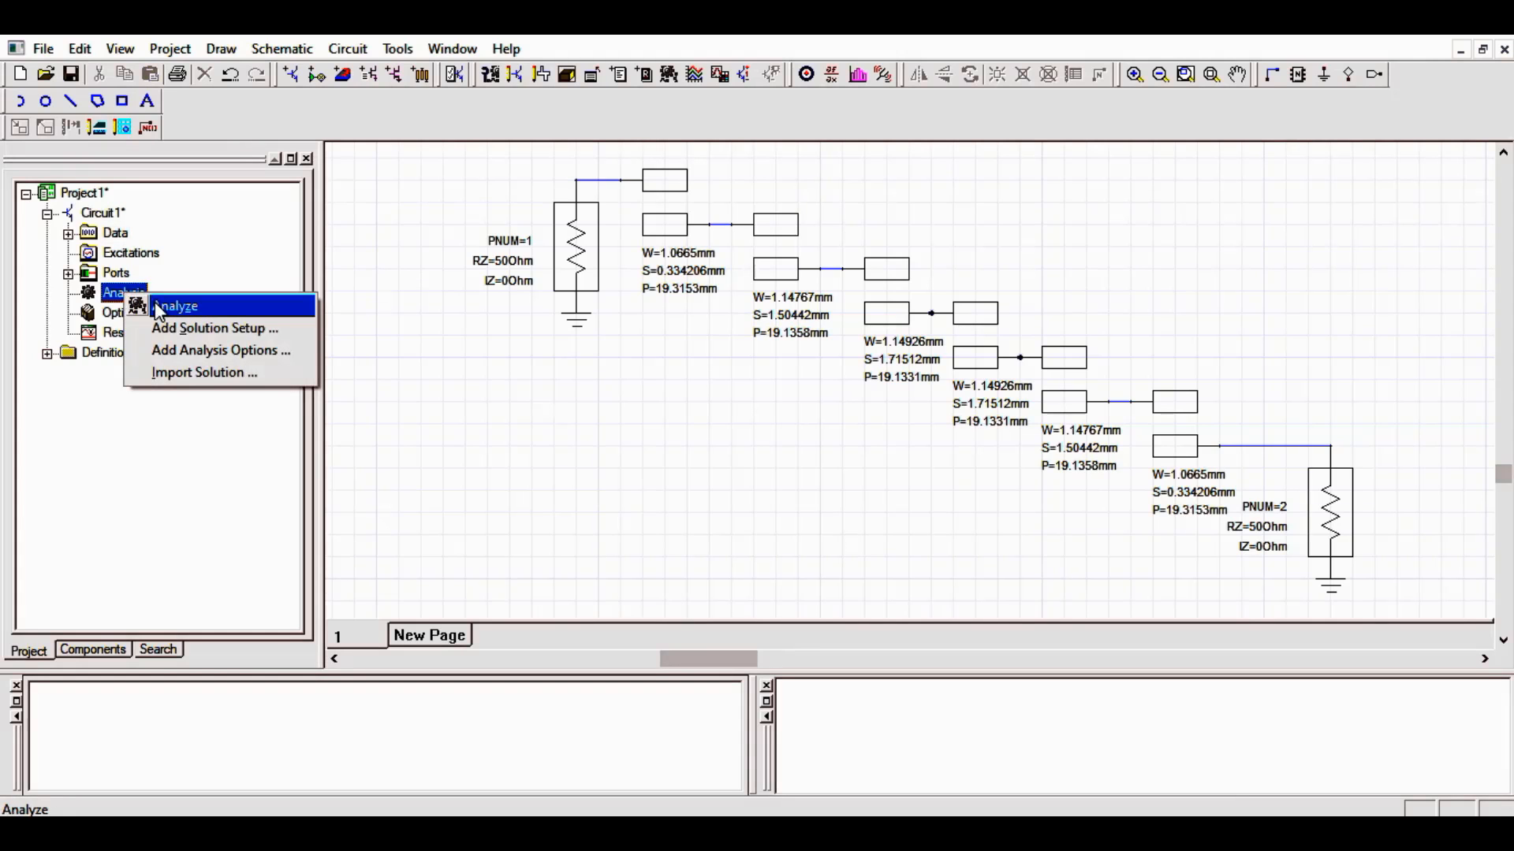
{"action": "left_click", "coordinate": [162, 327]}
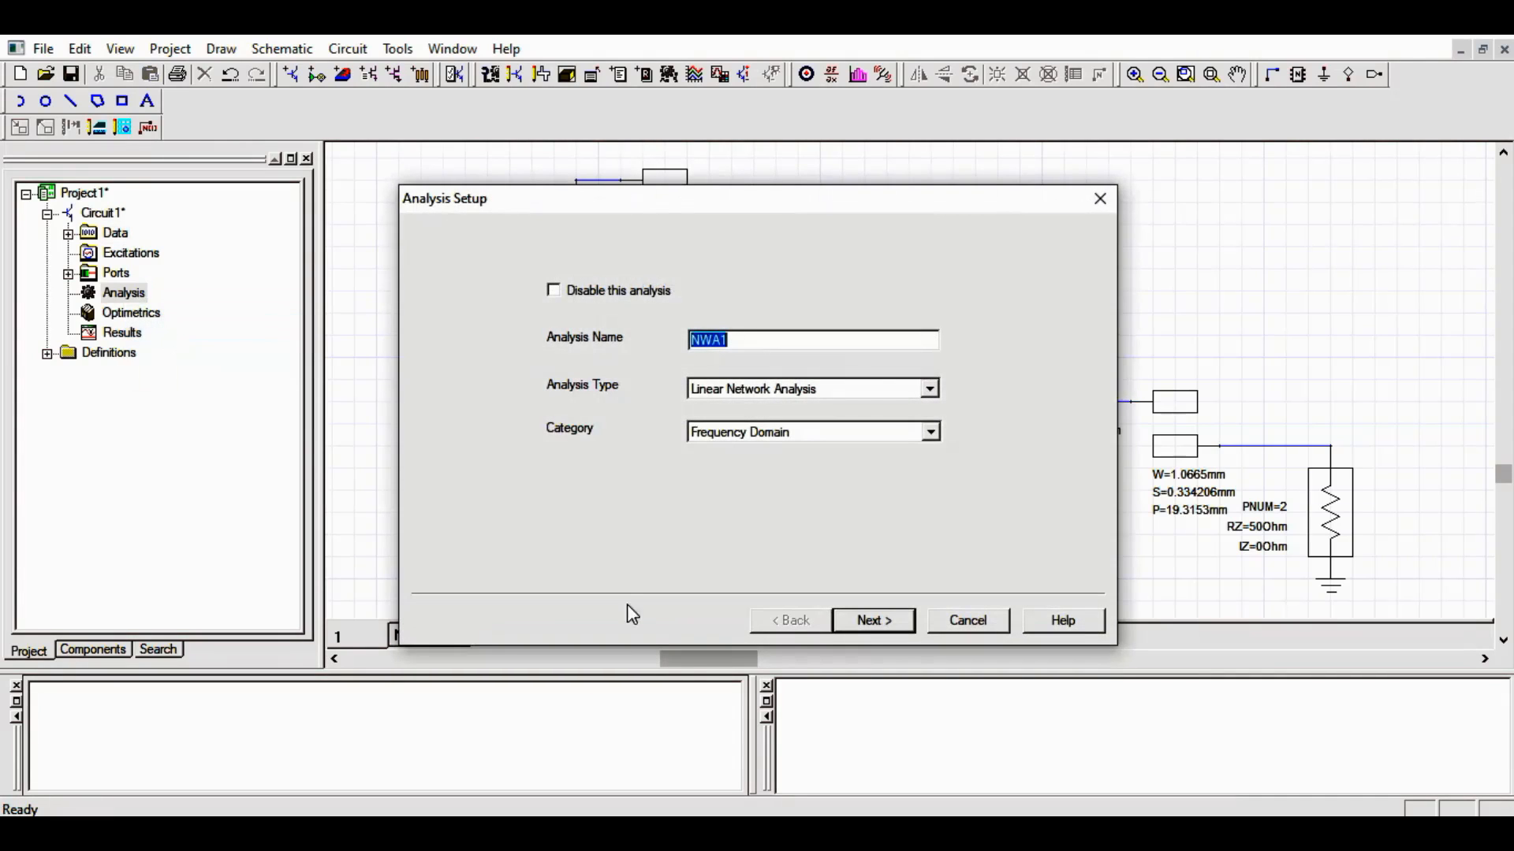
{"action": "left_click", "coordinate": [873, 621]}
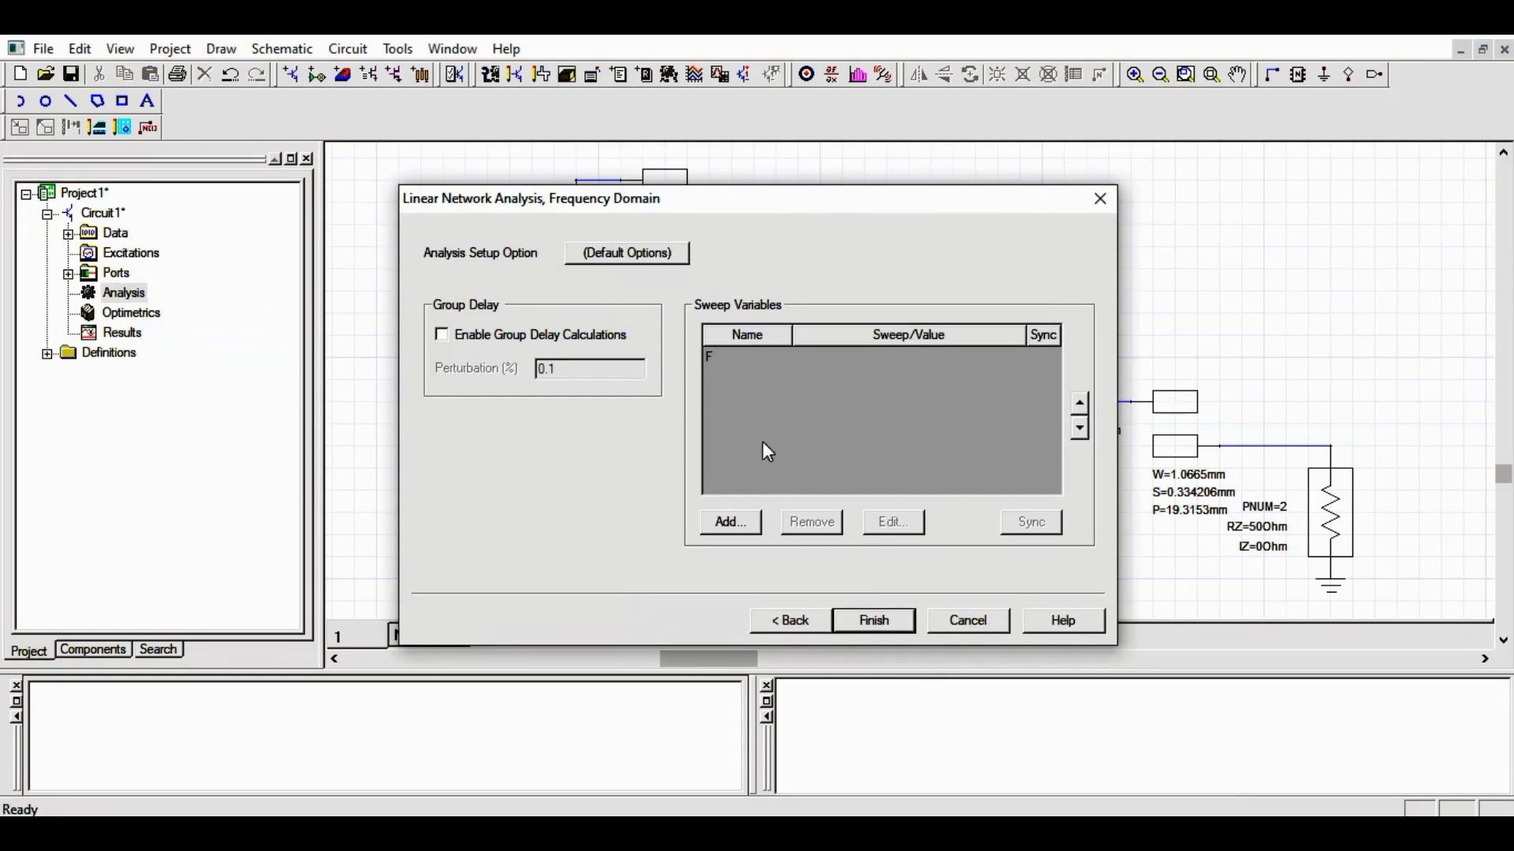
{"action": "left_click", "coordinate": [727, 357]}
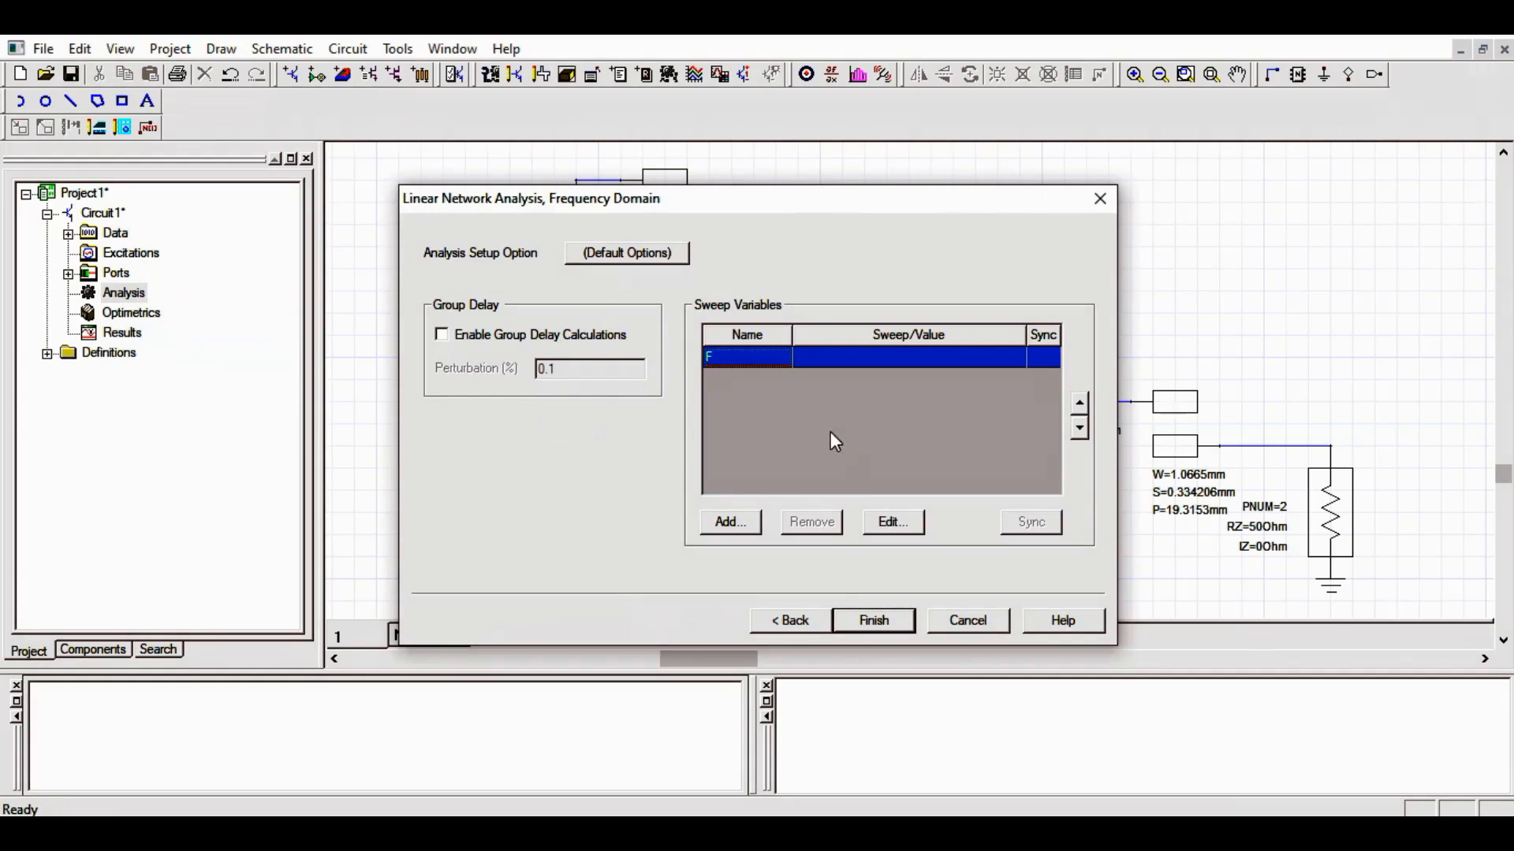
{"action": "left_click", "coordinate": [883, 523]}
{"action": "left_click", "coordinate": [635, 368]}
{"action": "type", "text": "2.2"}
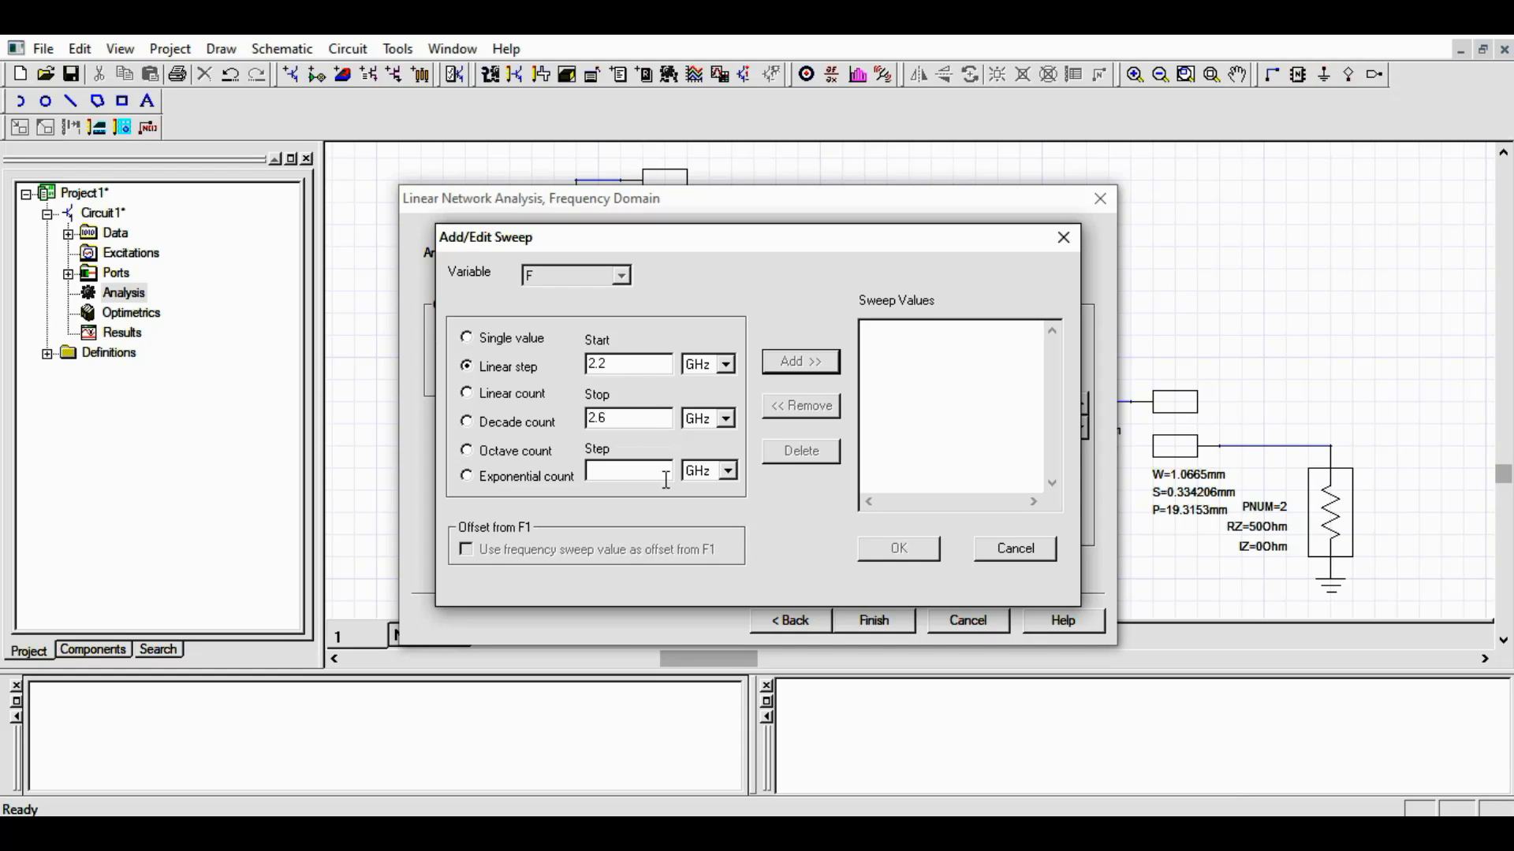
{"action": "type", "text": "0"}
{"action": "left_click", "coordinate": [803, 362]}
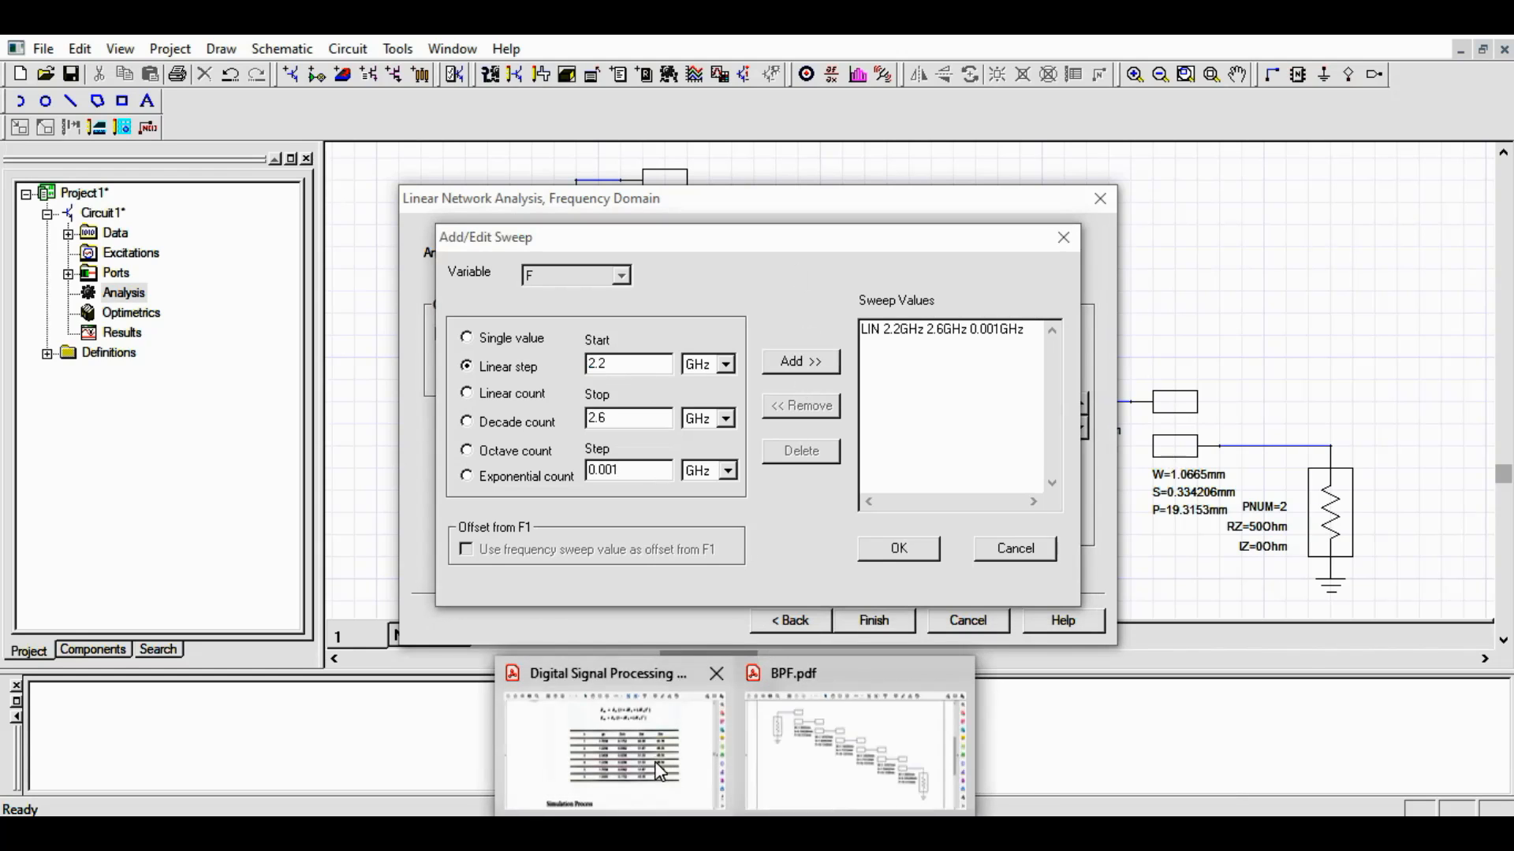
Review the lab PDF's simulation steps, including the frequency range, analysis and report instructions on page 9
{"action": "left_click", "coordinate": [678, 760]}
{"action": "scroll", "coordinate": [1389, 634], "scroll_direction": "down", "scroll_amount": 20}
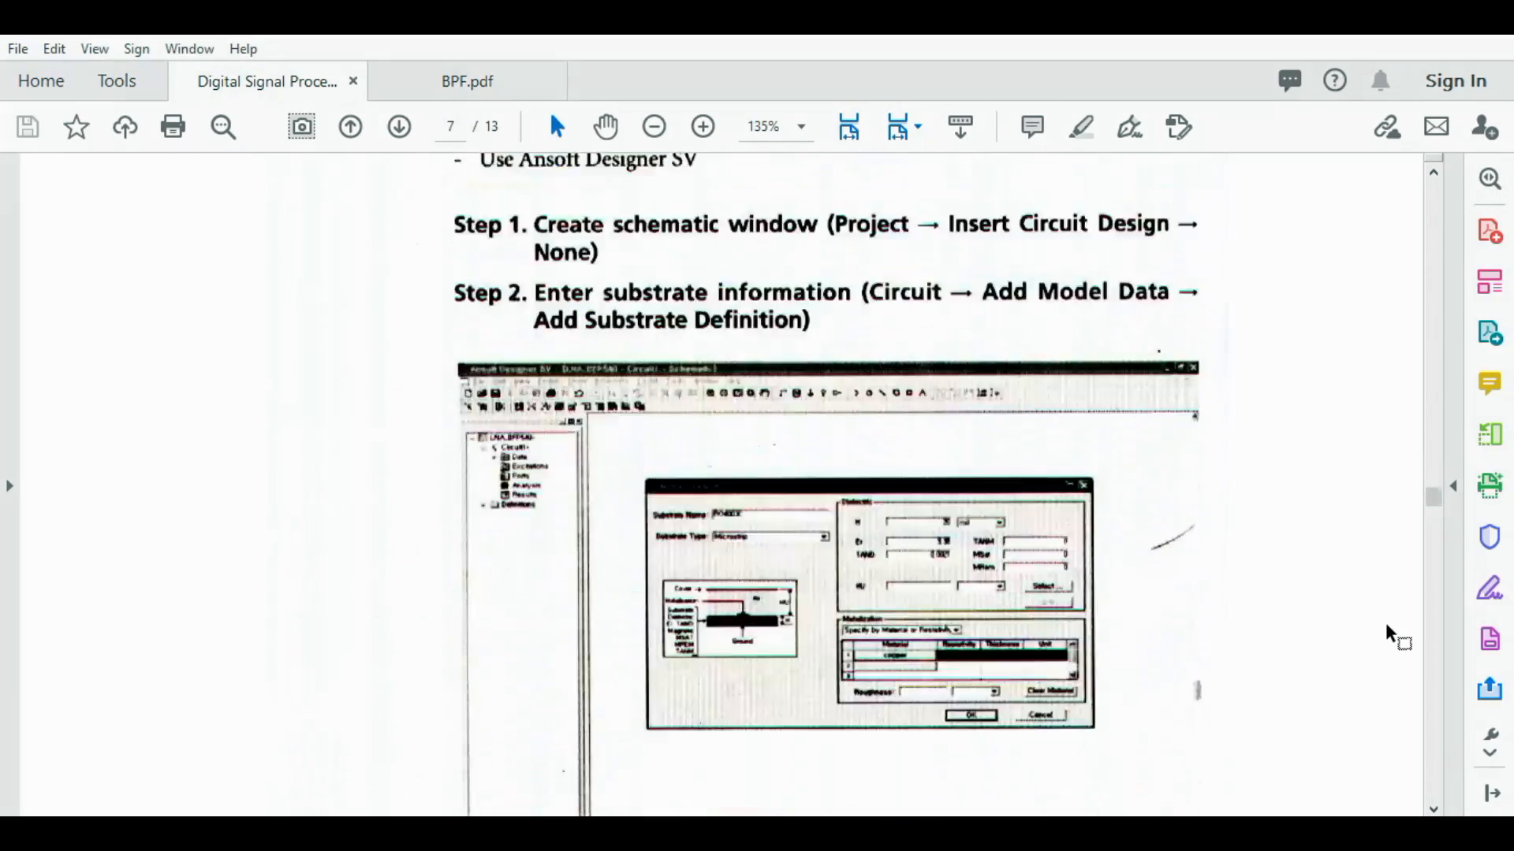
{"action": "scroll", "coordinate": [1391, 634], "scroll_direction": "down", "scroll_amount": 20}
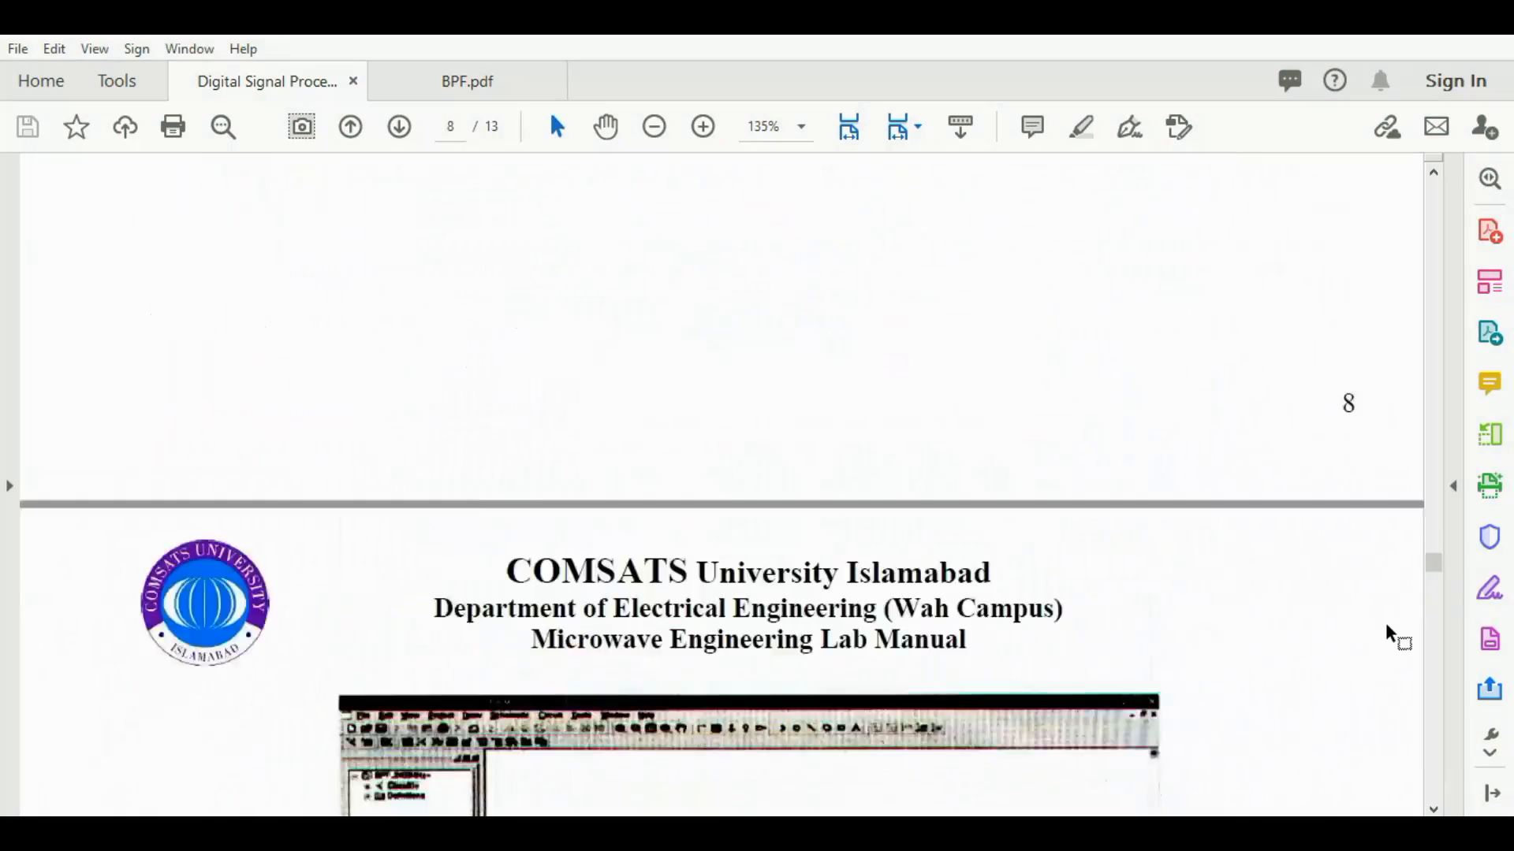
{"action": "scroll", "coordinate": [1389, 635], "scroll_direction": "down", "scroll_amount": 10}
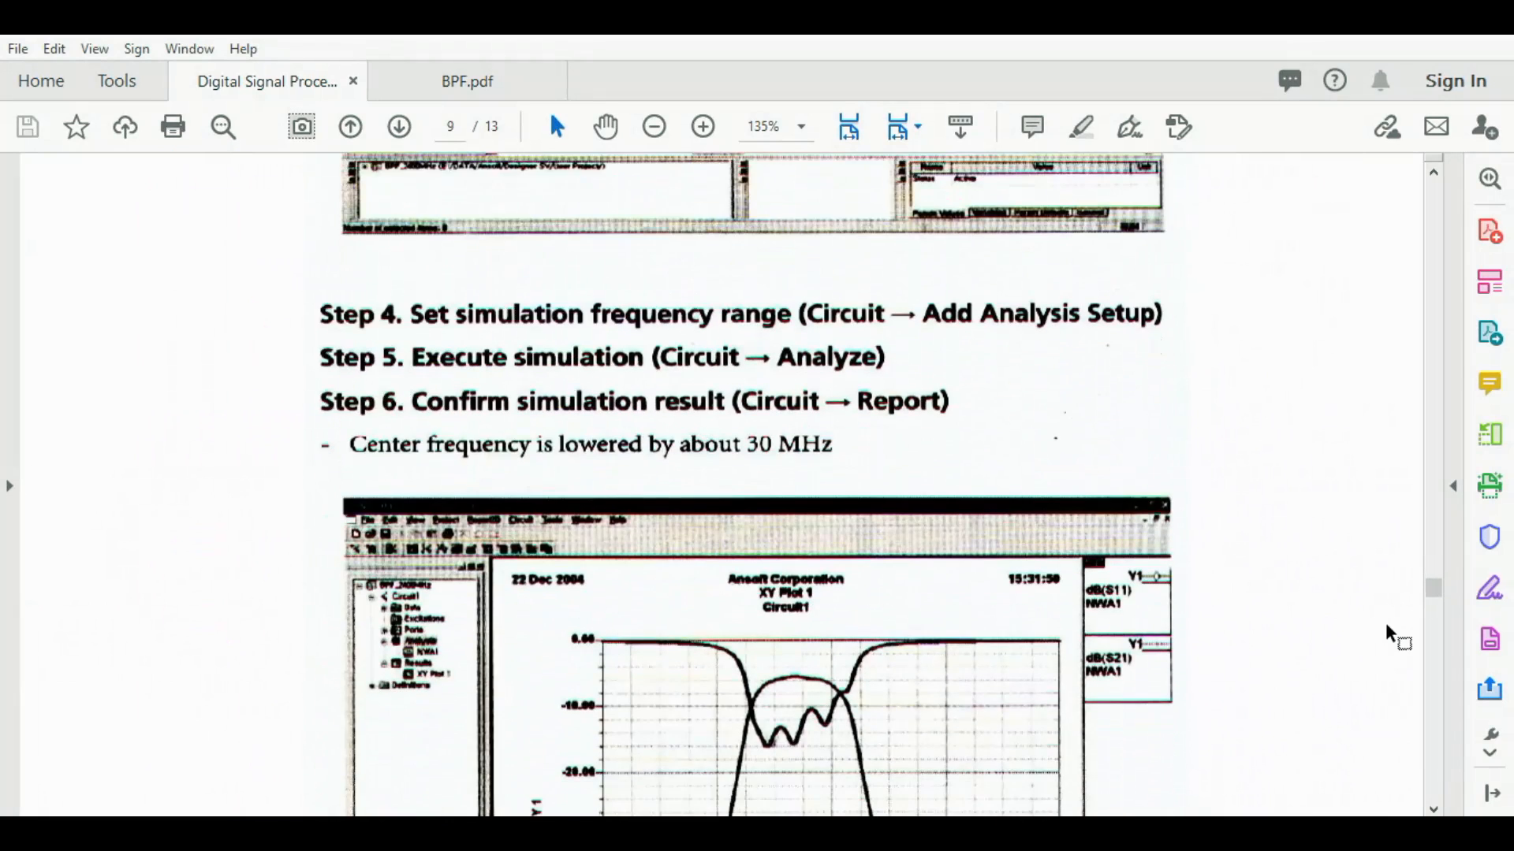
{"action": "scroll", "coordinate": [1391, 635], "scroll_direction": "down", "scroll_amount": 3}
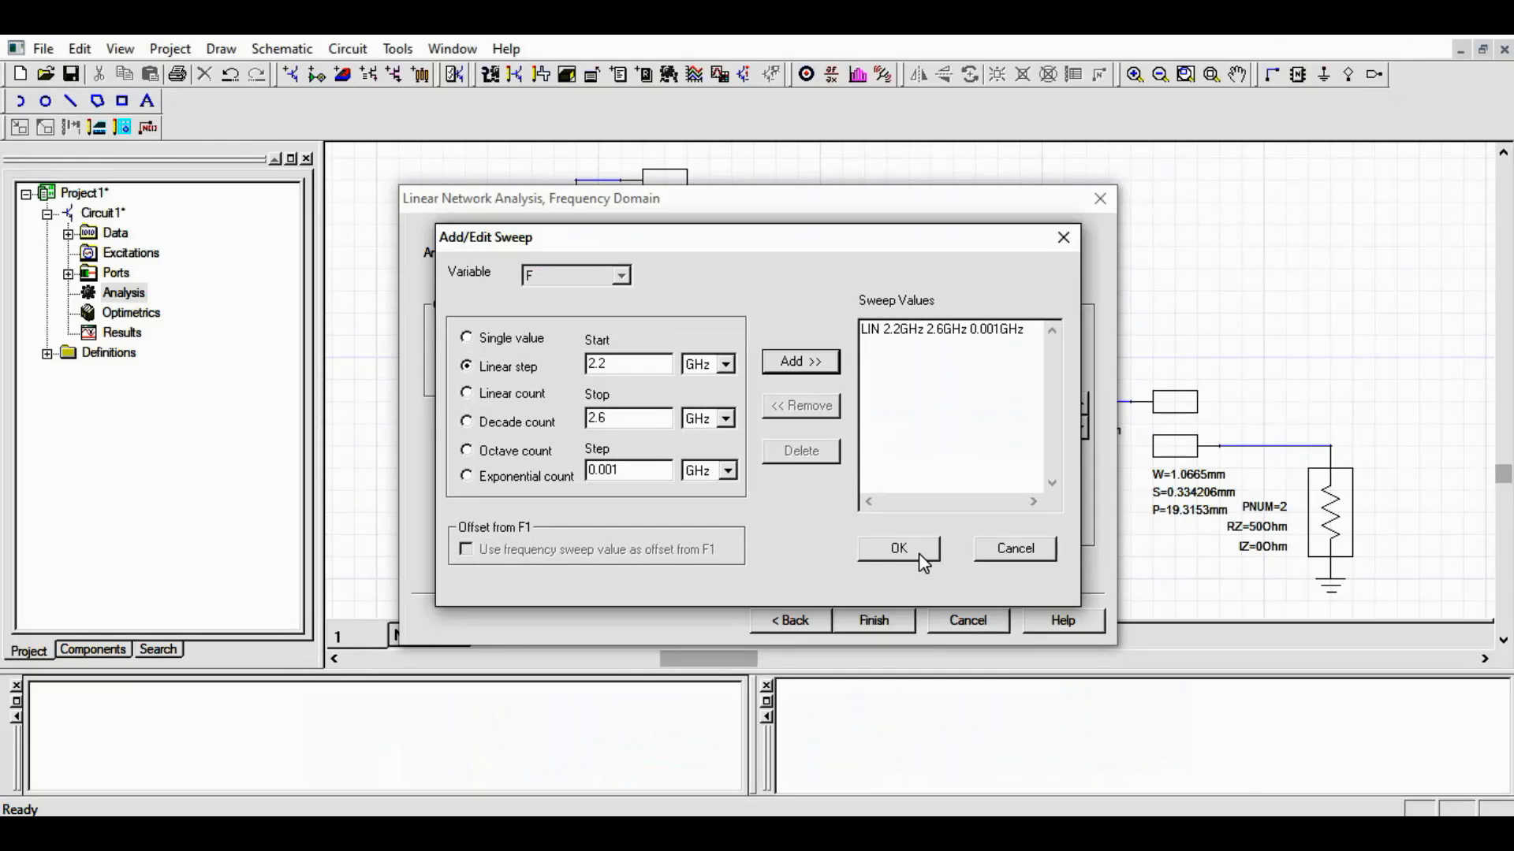
Accept the sweep, finish the analysis setup, run the analysis, and expand the project's messages for Circuit1
{"action": "left_click", "coordinate": [897, 547]}
{"action": "left_click", "coordinate": [883, 620]}
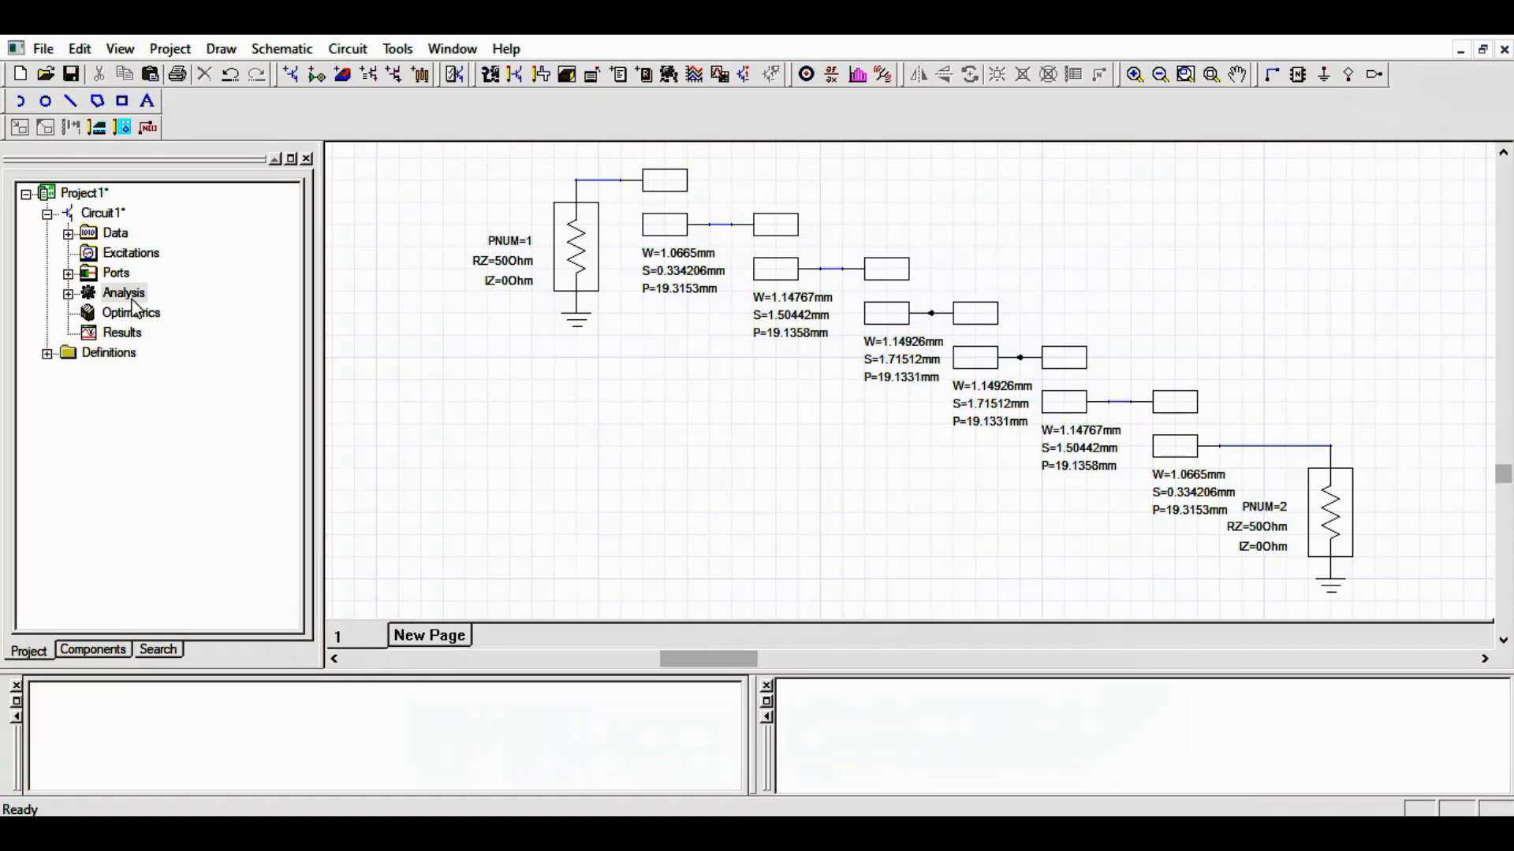
{"action": "right_click", "coordinate": [125, 291]}
{"action": "left_click", "coordinate": [168, 302]}
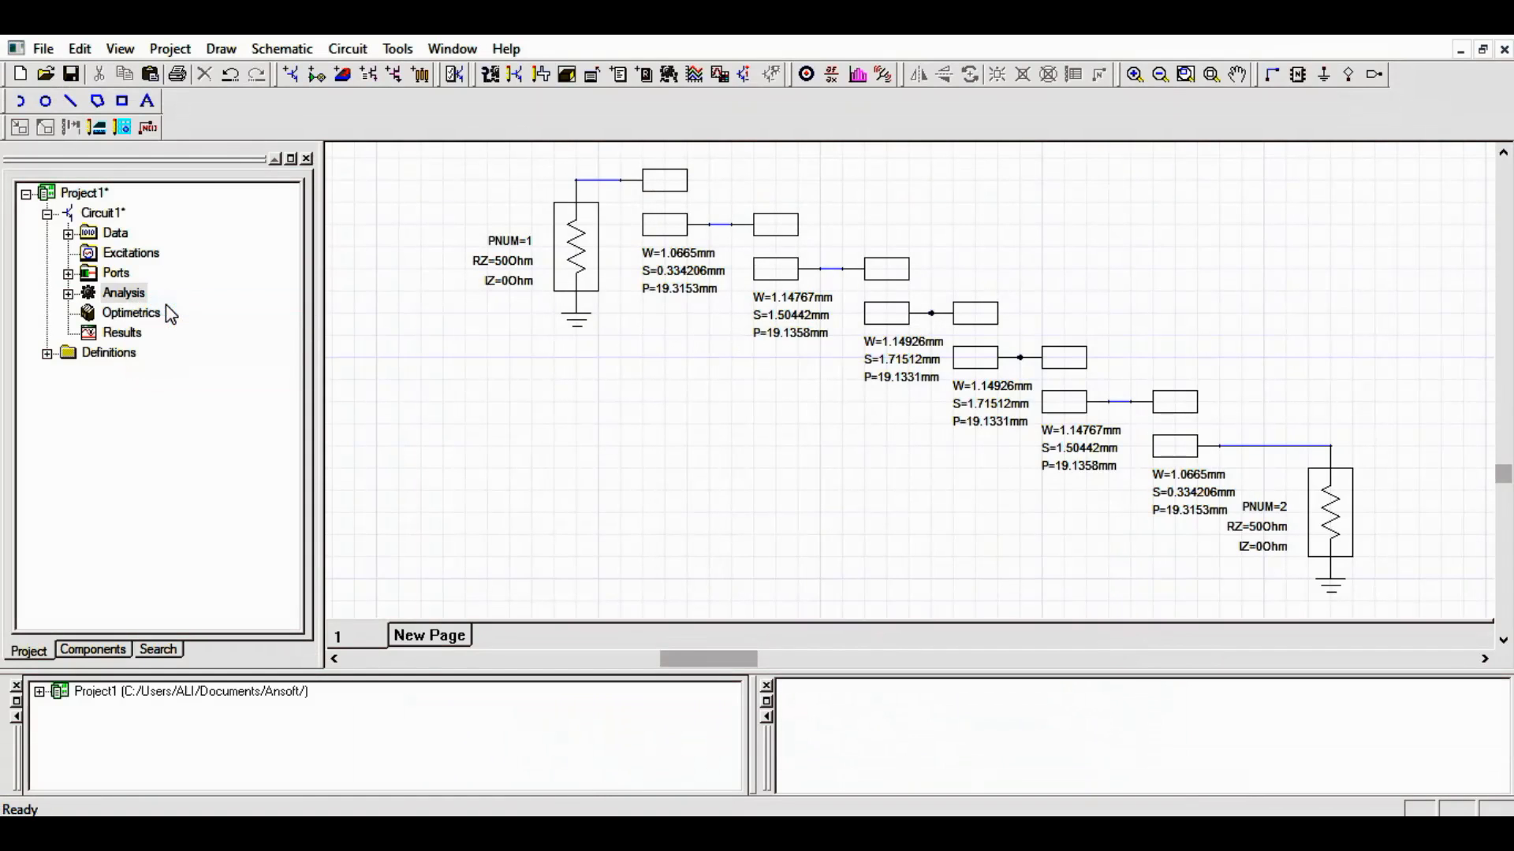
{"action": "left_click", "coordinate": [38, 692]}
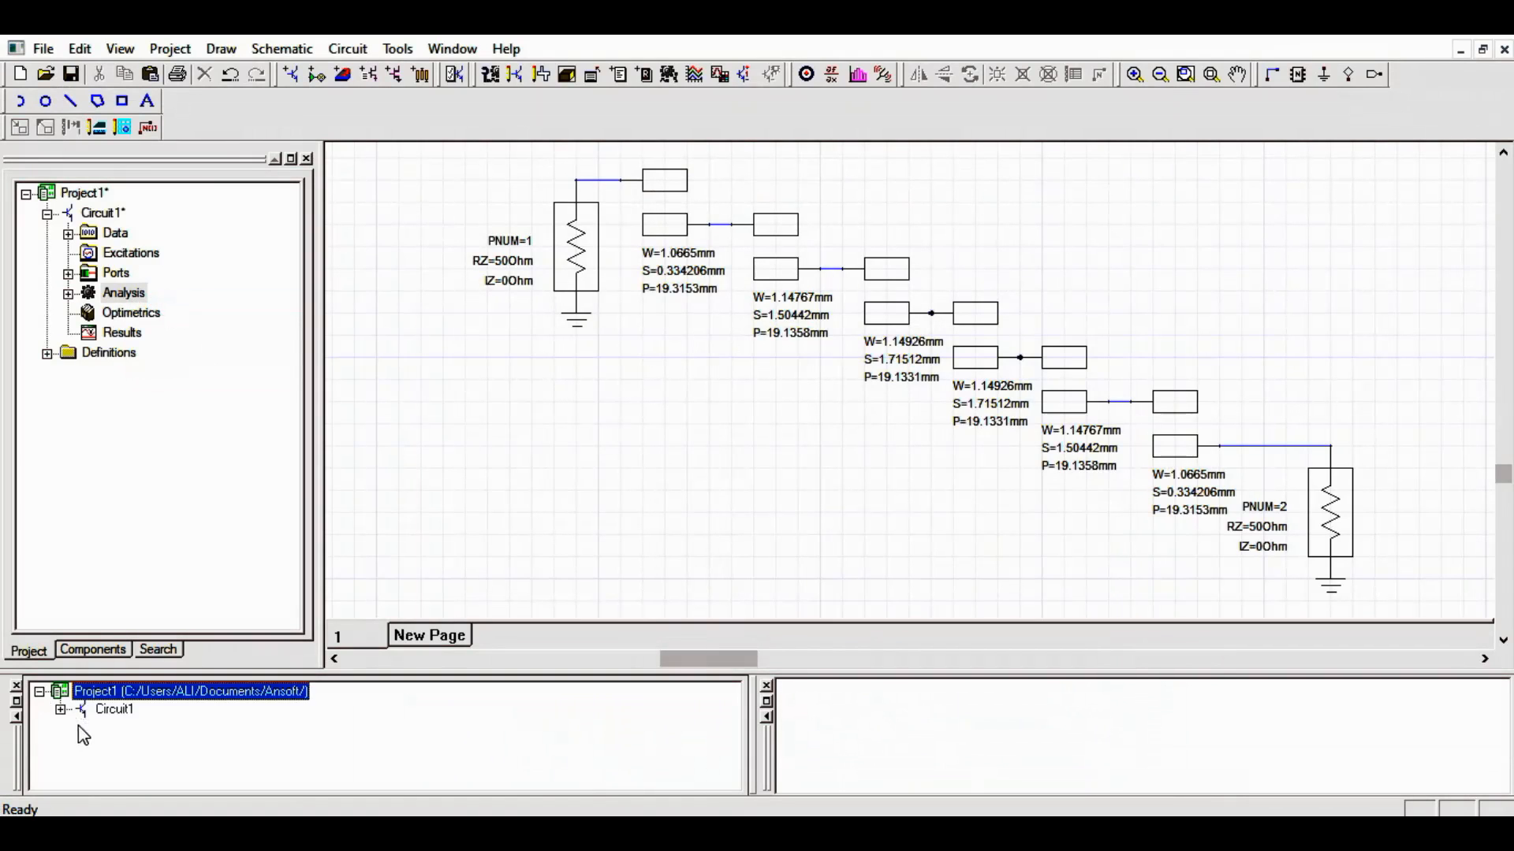
{"action": "left_click", "coordinate": [61, 709]}
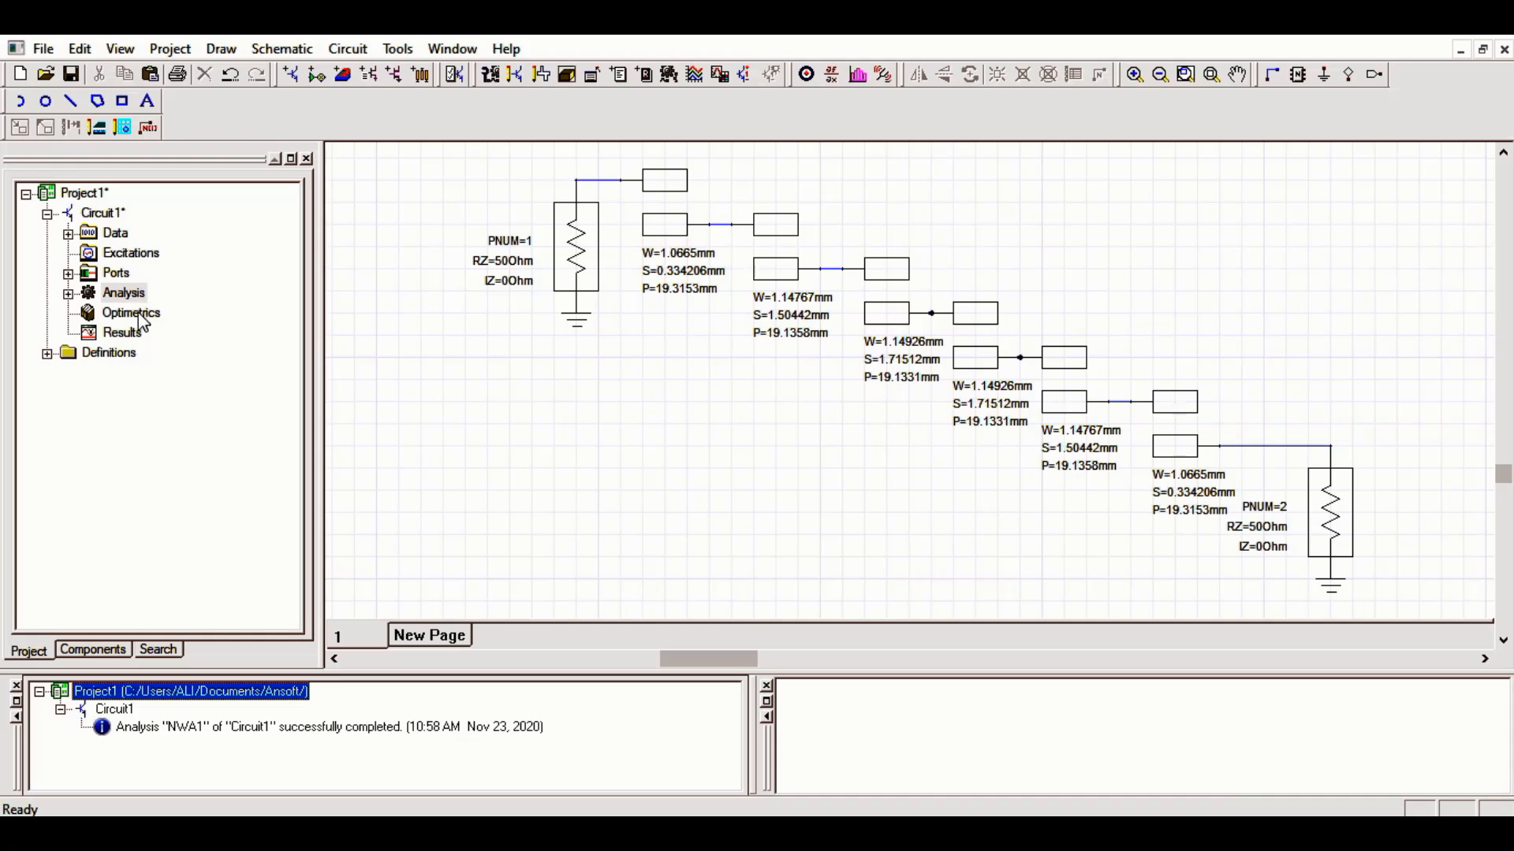
Create a standard rectangular plot report from NWA1 with S11 and S21 in dB against frequency
{"action": "right_click", "coordinate": [122, 333]}
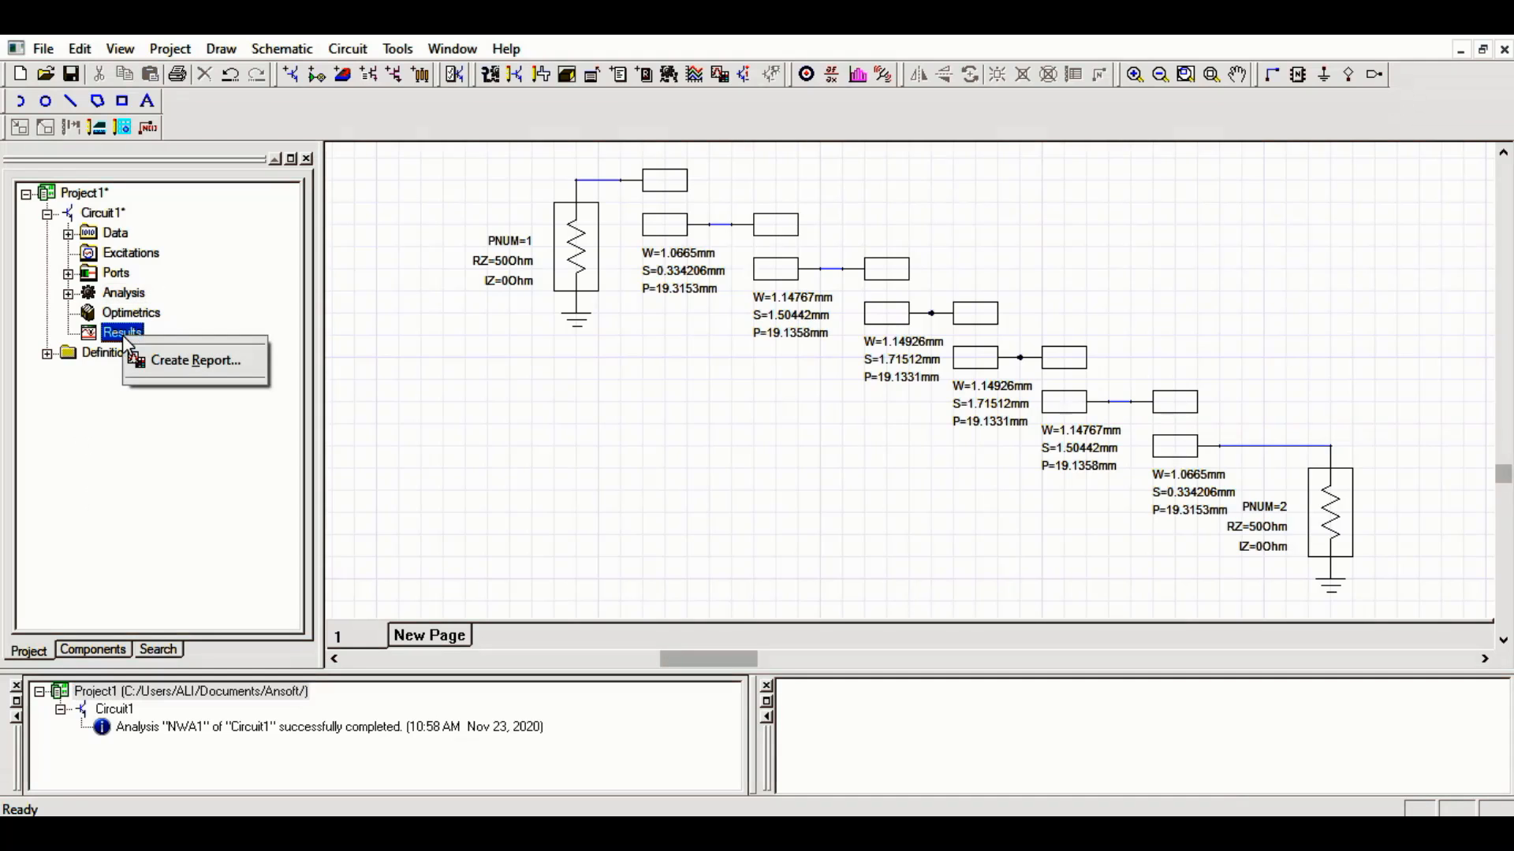
{"action": "left_click", "coordinate": [180, 363]}
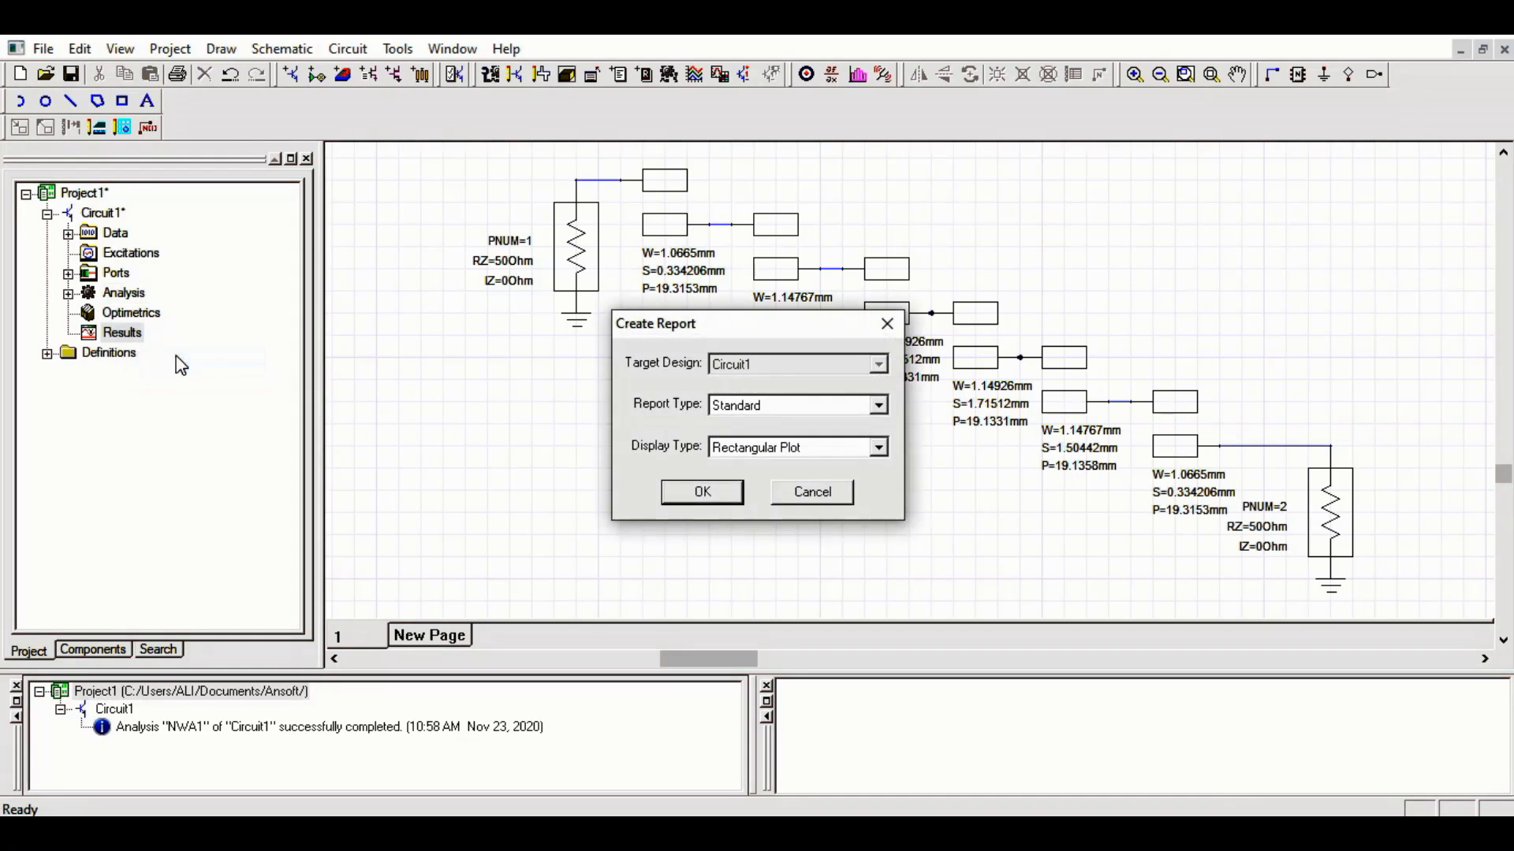
{"action": "left_click", "coordinate": [702, 493]}
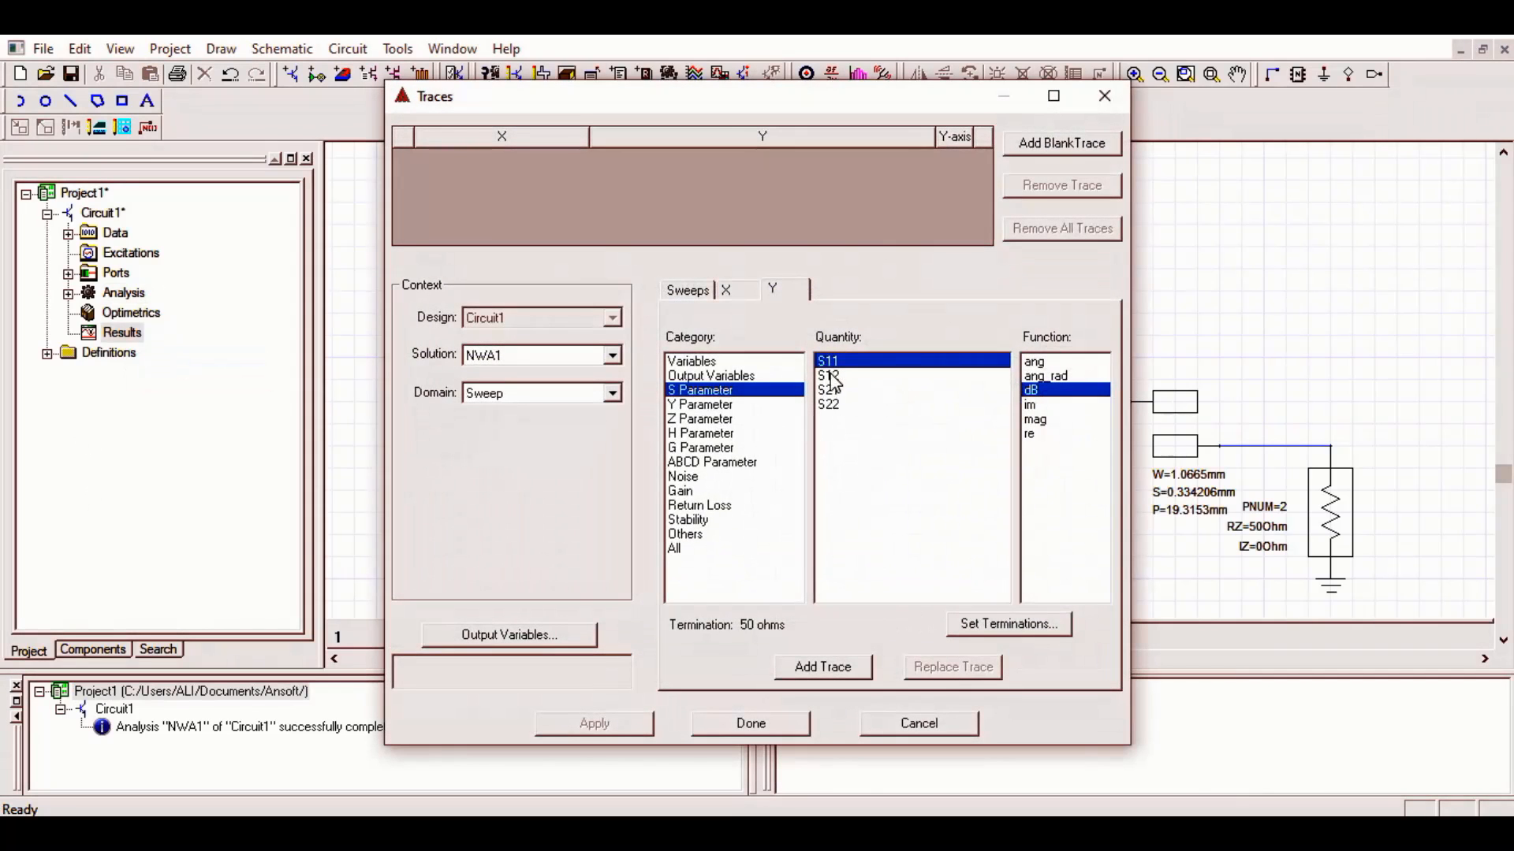
{"action": "left_click", "coordinate": [833, 391], "text": "shift"}
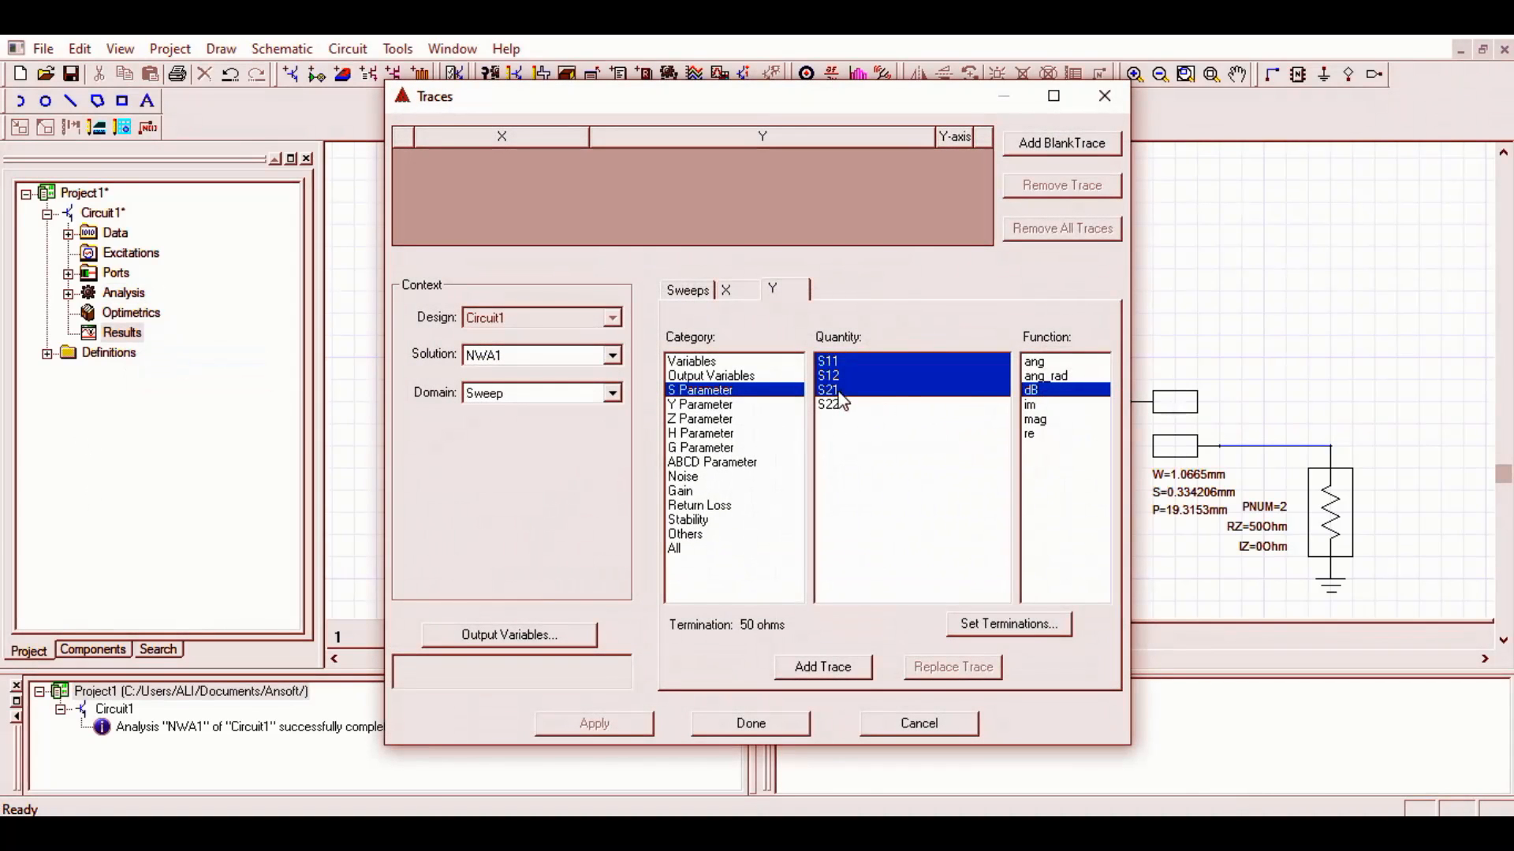
{"action": "left_click", "coordinate": [840, 364]}
{"action": "left_click", "coordinate": [835, 391], "text": "ctrl"}
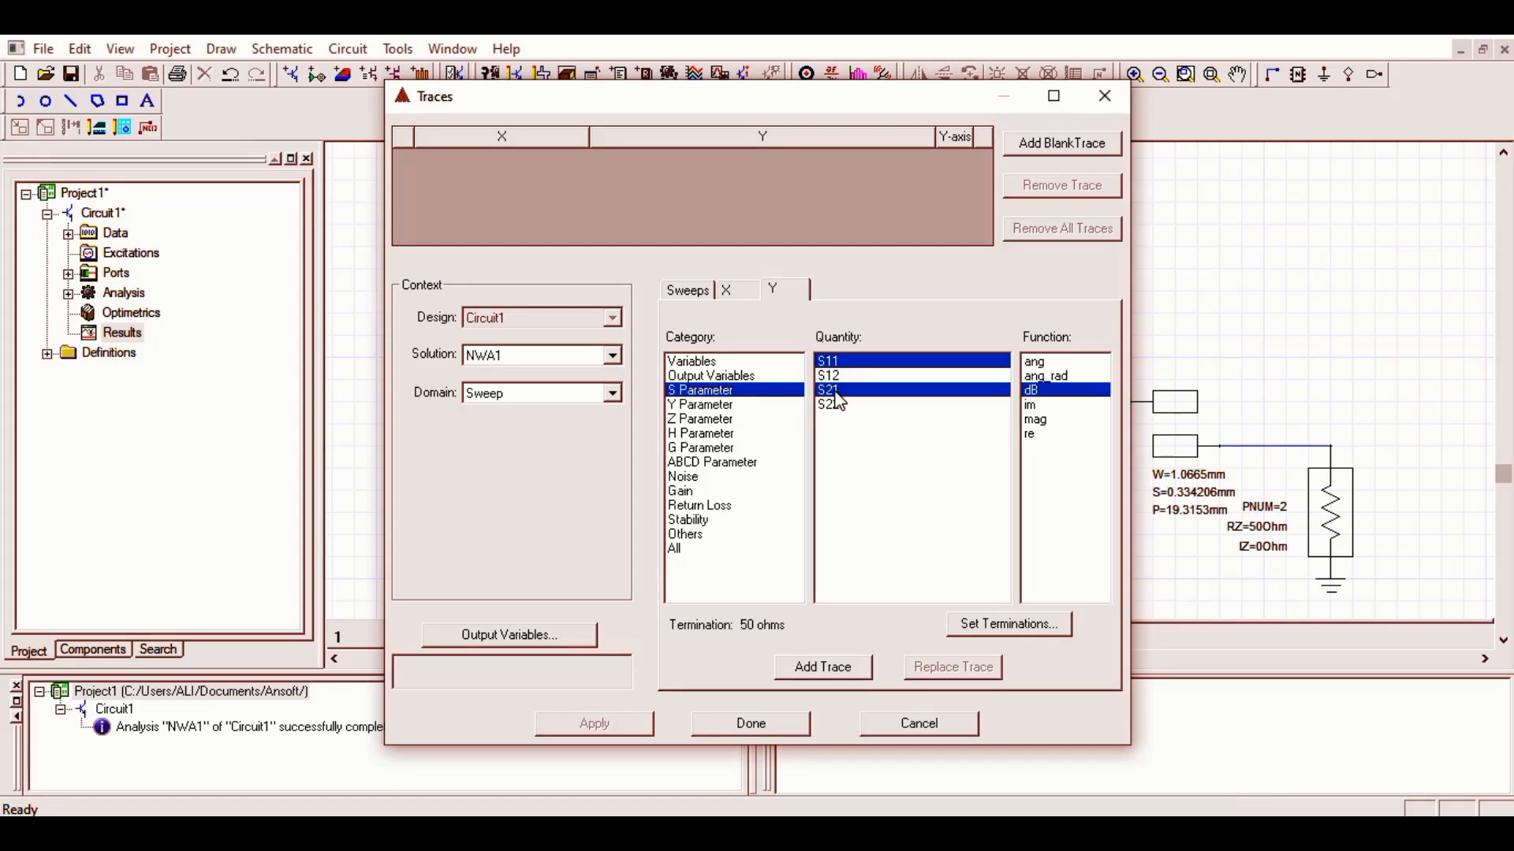
{"action": "left_click", "coordinate": [859, 661]}
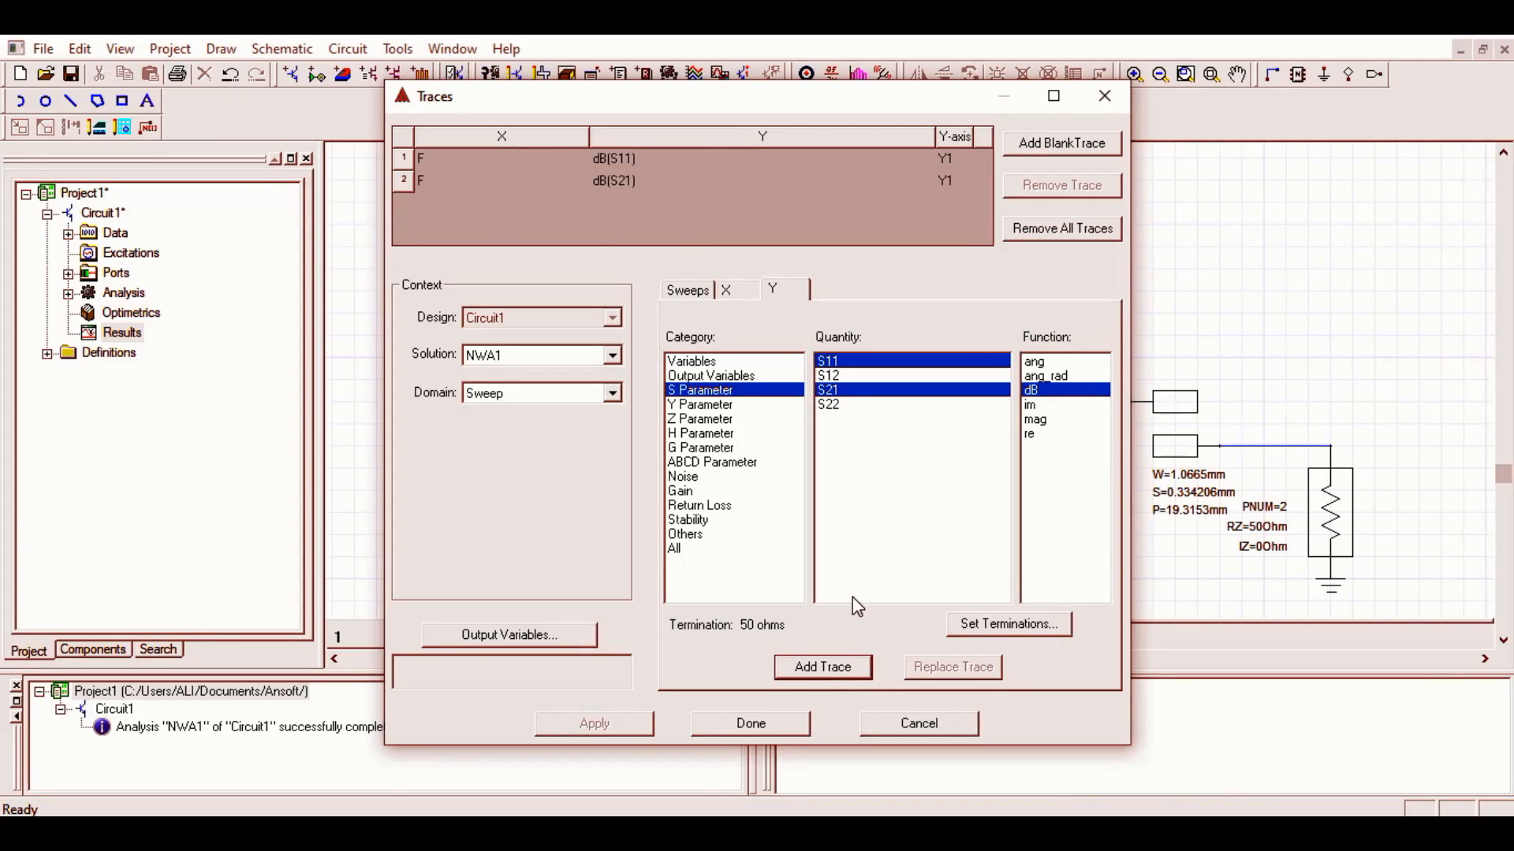
{"action": "left_click", "coordinate": [776, 723]}
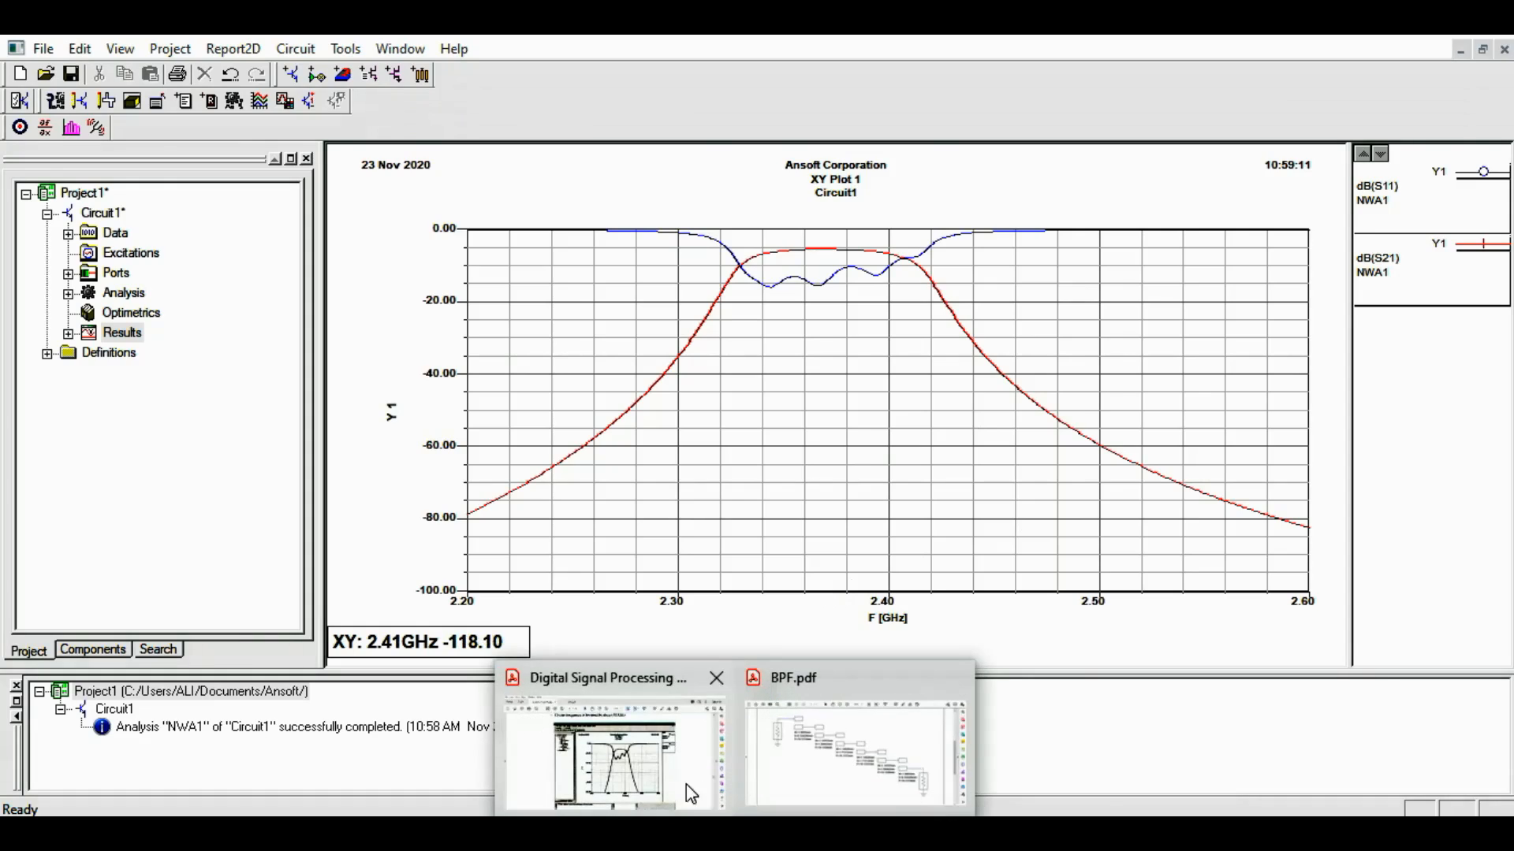
Compare the S-parameter plot with the lab PDF's simulation result and read its Step 7 on reconverting the coupled lines
{"action": "left_click", "coordinate": [676, 783]}
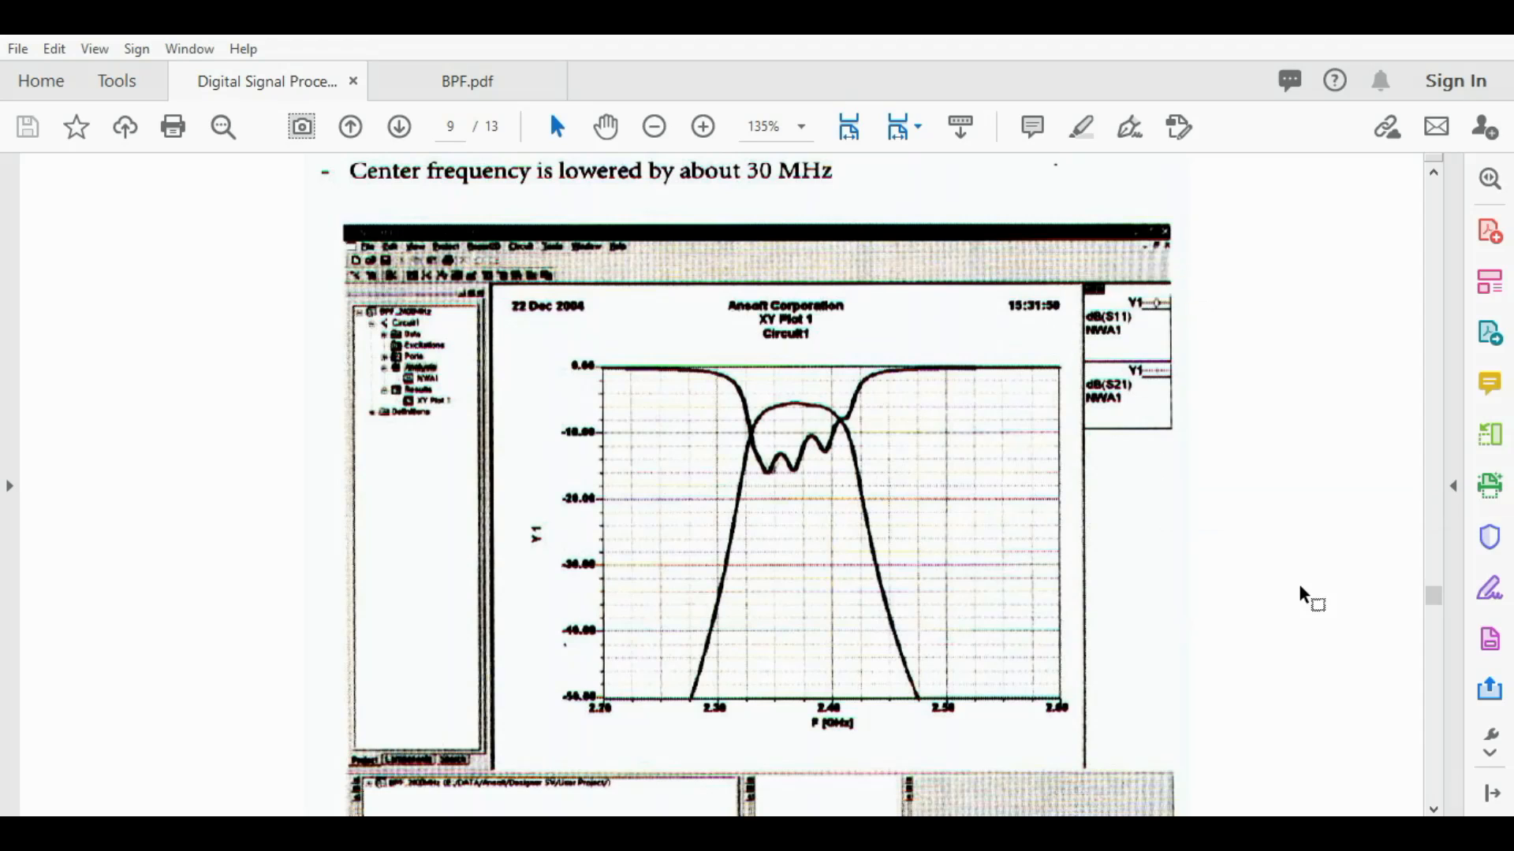
{"action": "scroll", "coordinate": [1301, 590], "scroll_direction": "down", "scroll_amount": 10}
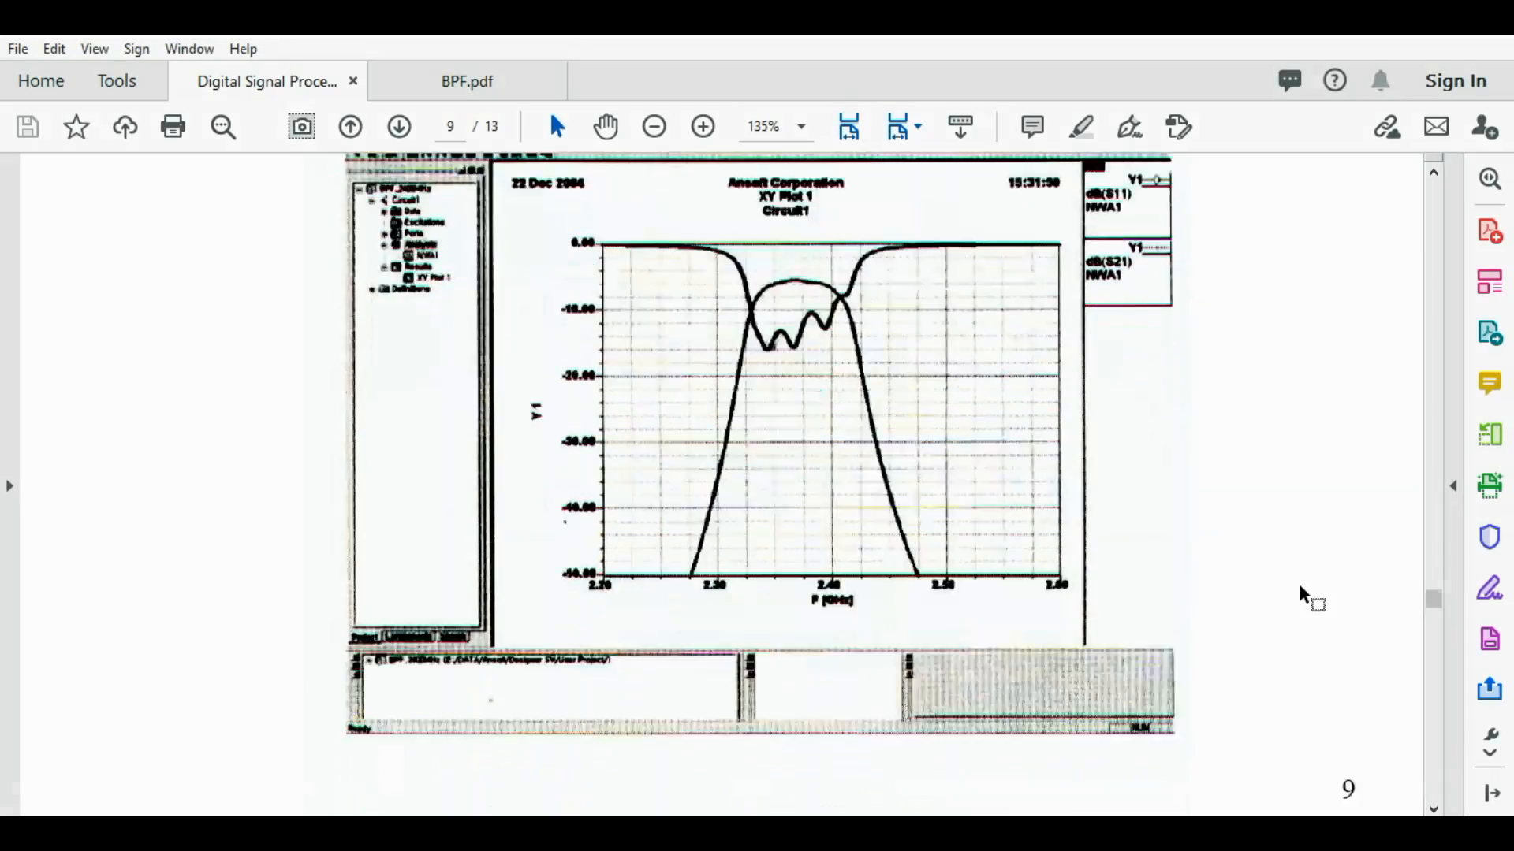
{"action": "scroll", "coordinate": [1302, 597], "scroll_direction": "down", "scroll_amount": 5}
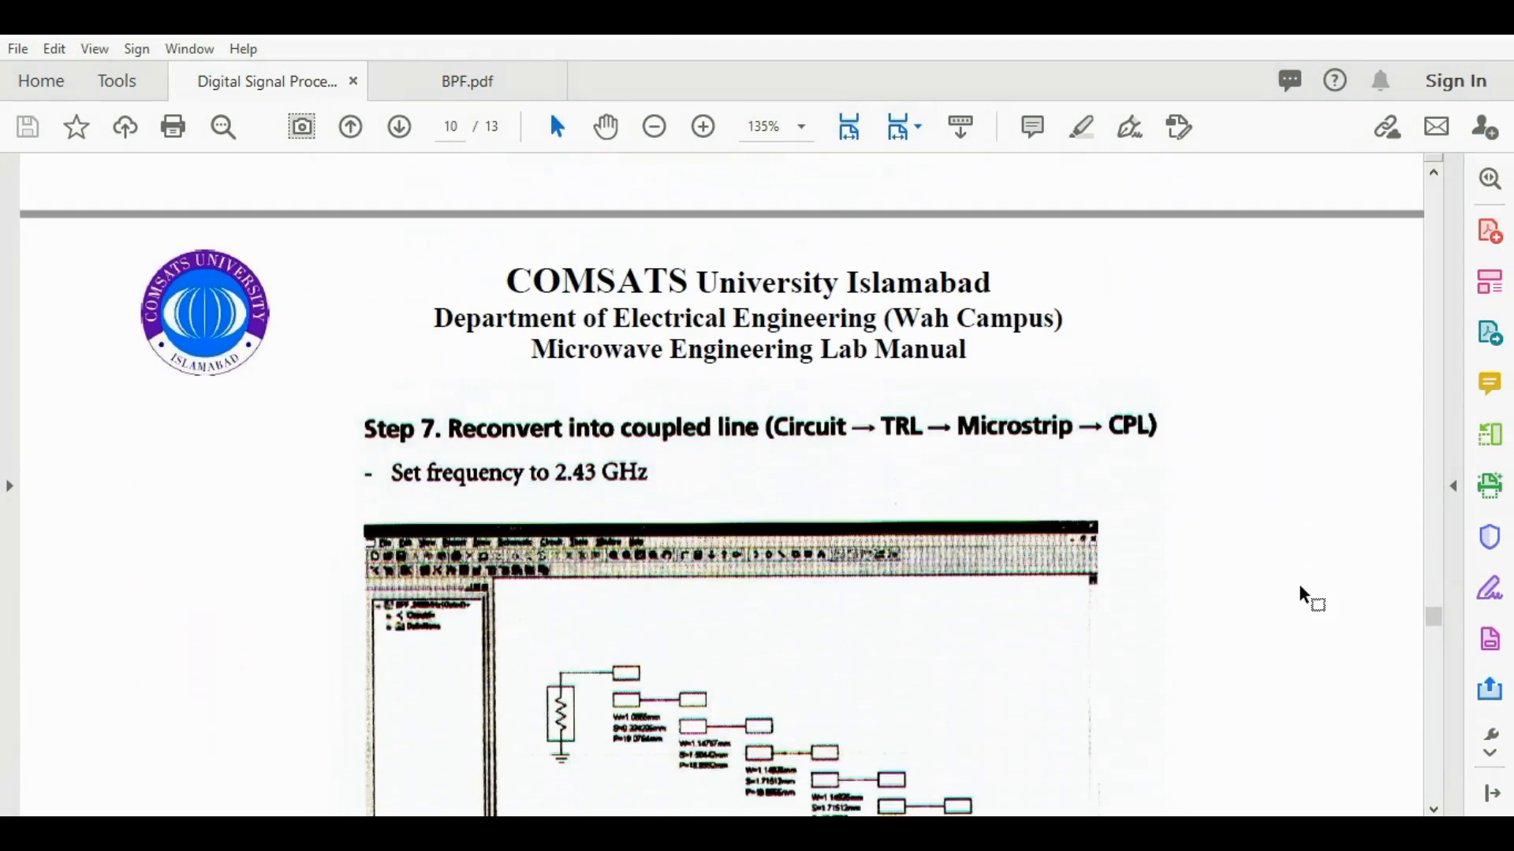
{"action": "scroll", "coordinate": [1301, 597], "scroll_direction": "down", "scroll_amount": 5}
{"action": "scroll", "coordinate": [1302, 597], "scroll_direction": "down", "scroll_amount": 2}
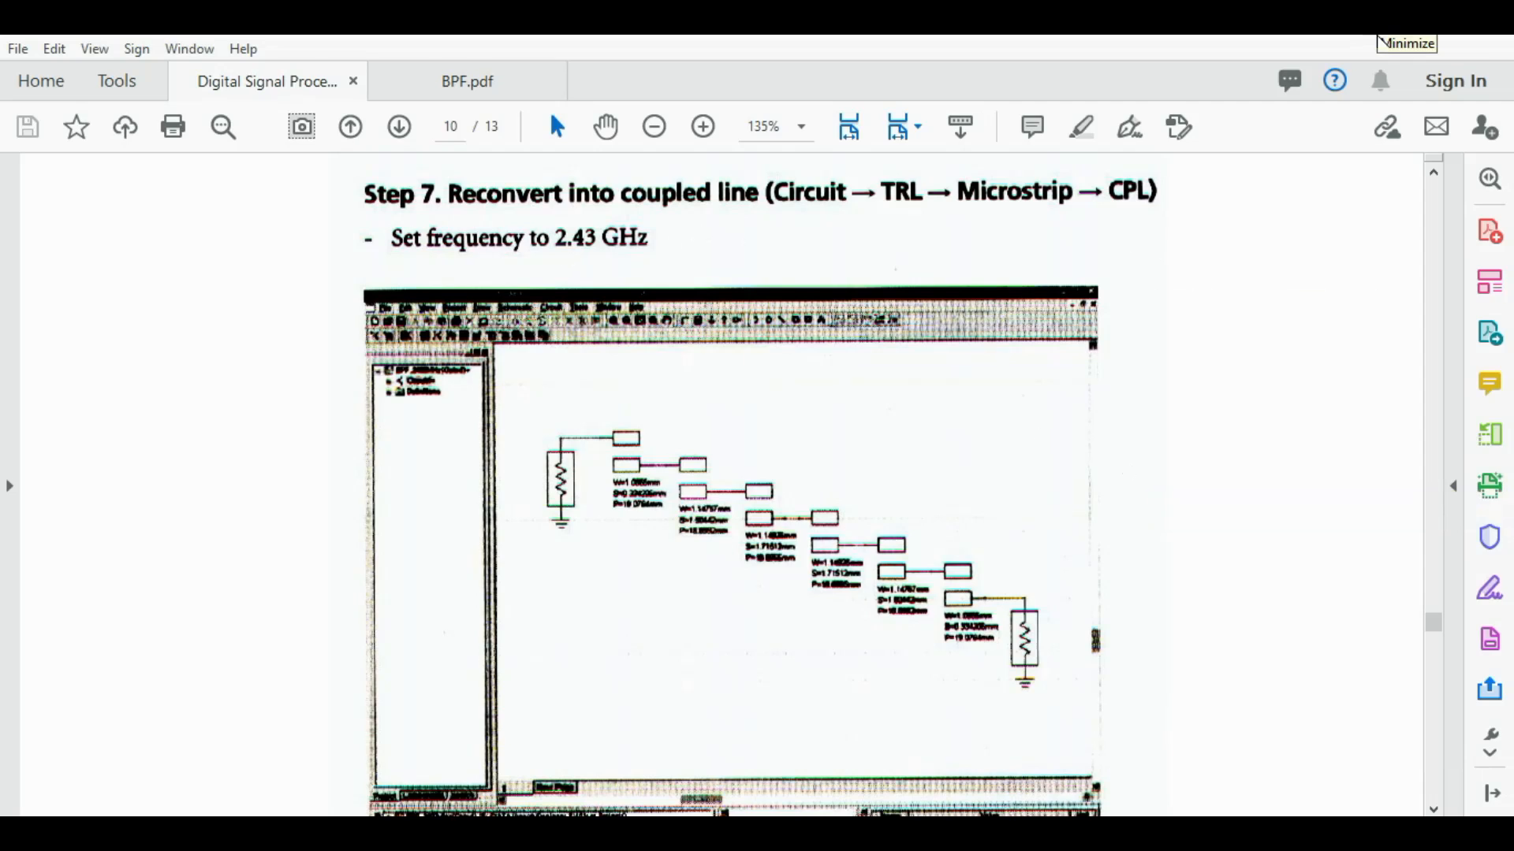
{"action": "left_click", "coordinate": [1380, 37]}
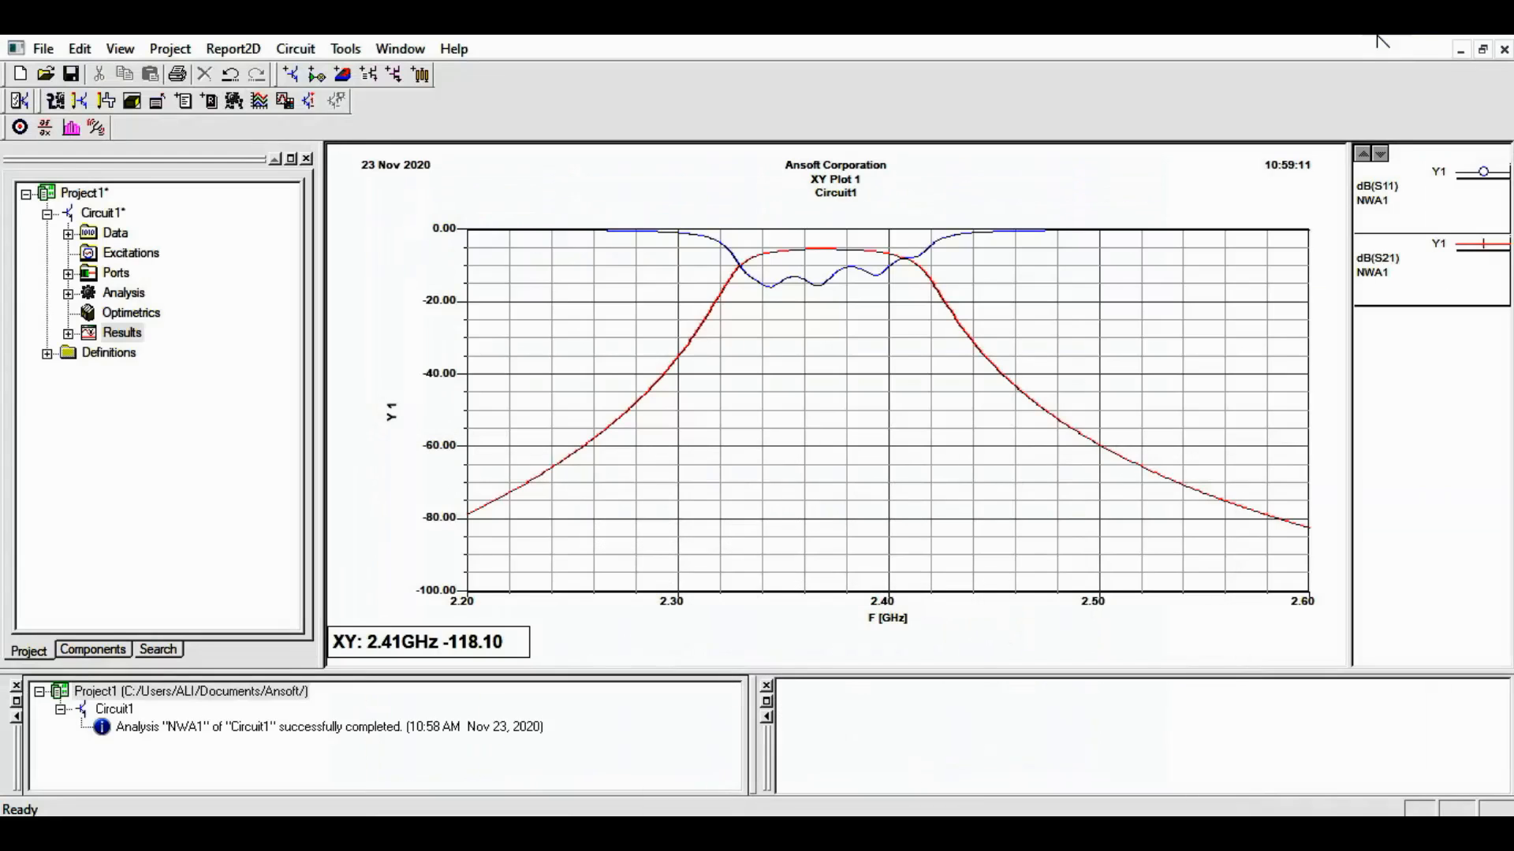
Return to the Circuit1 schematic, open the first coupled lines' TRL calculator, choose Zo/Ze entry and set the electrical length E to 90
{"action": "left_click", "coordinate": [103, 214]}
{"action": "left_click", "coordinate": [112, 234]}
{"action": "double_click", "coordinate": [101, 214]}
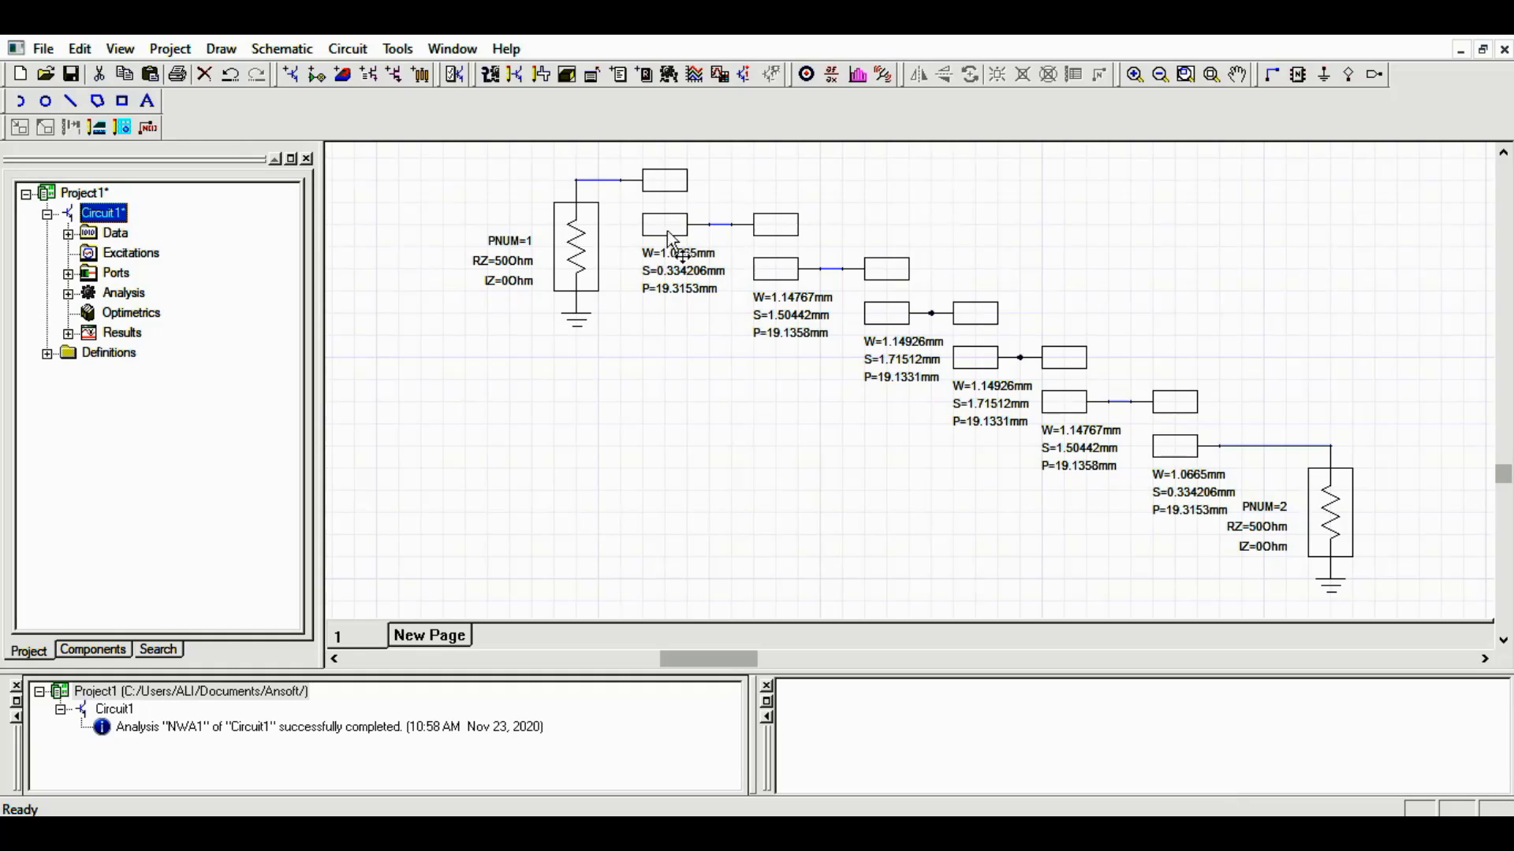
{"action": "double_click", "coordinate": [666, 240]}
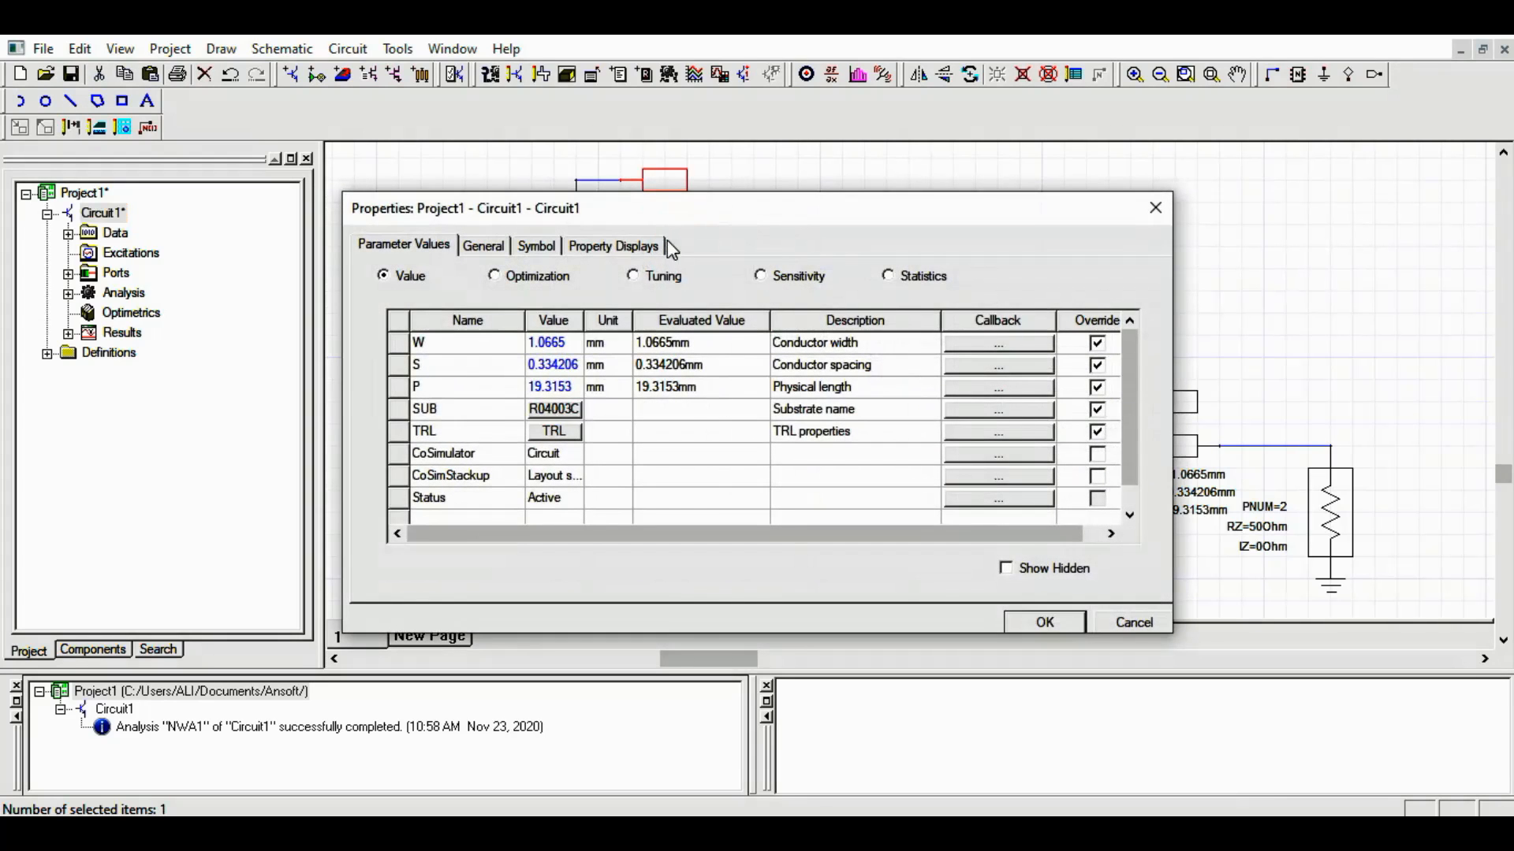
{"action": "left_click", "coordinate": [552, 431]}
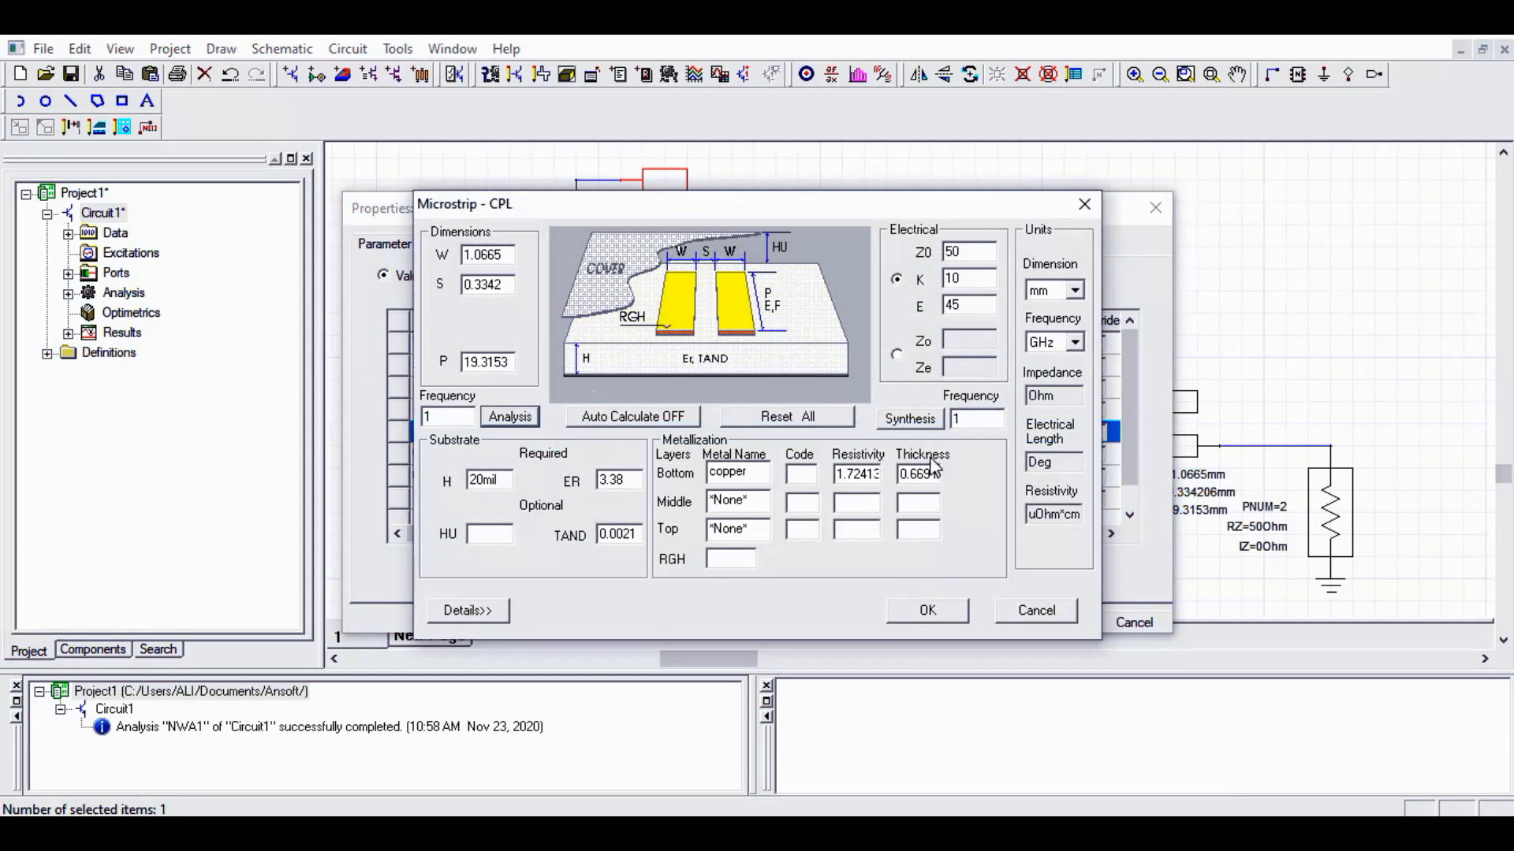
{"action": "left_click", "coordinate": [897, 356]}
{"action": "left_click_drag", "start_coordinate": [977, 305], "coordinate": [920, 299]}
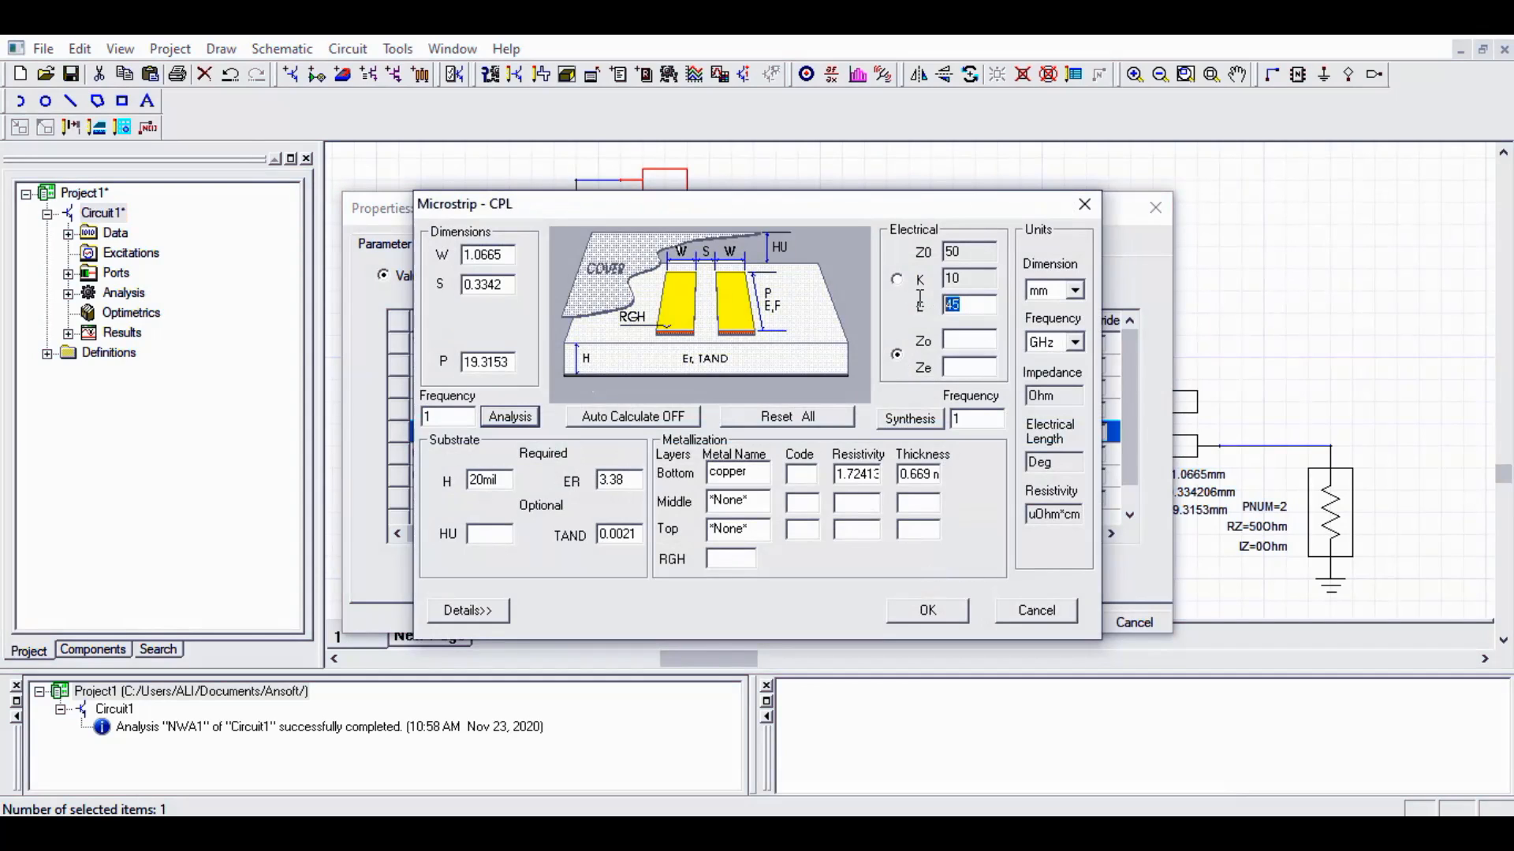
{"action": "type", "text": "90"}
{"action": "left_click", "coordinate": [953, 368]}
Look up the first section's odd- and even-mode impedances in the lab PDF's table
{"action": "key", "text": "alt+Tab"}
{"action": "mouse_move", "coordinate": [737, 834]}
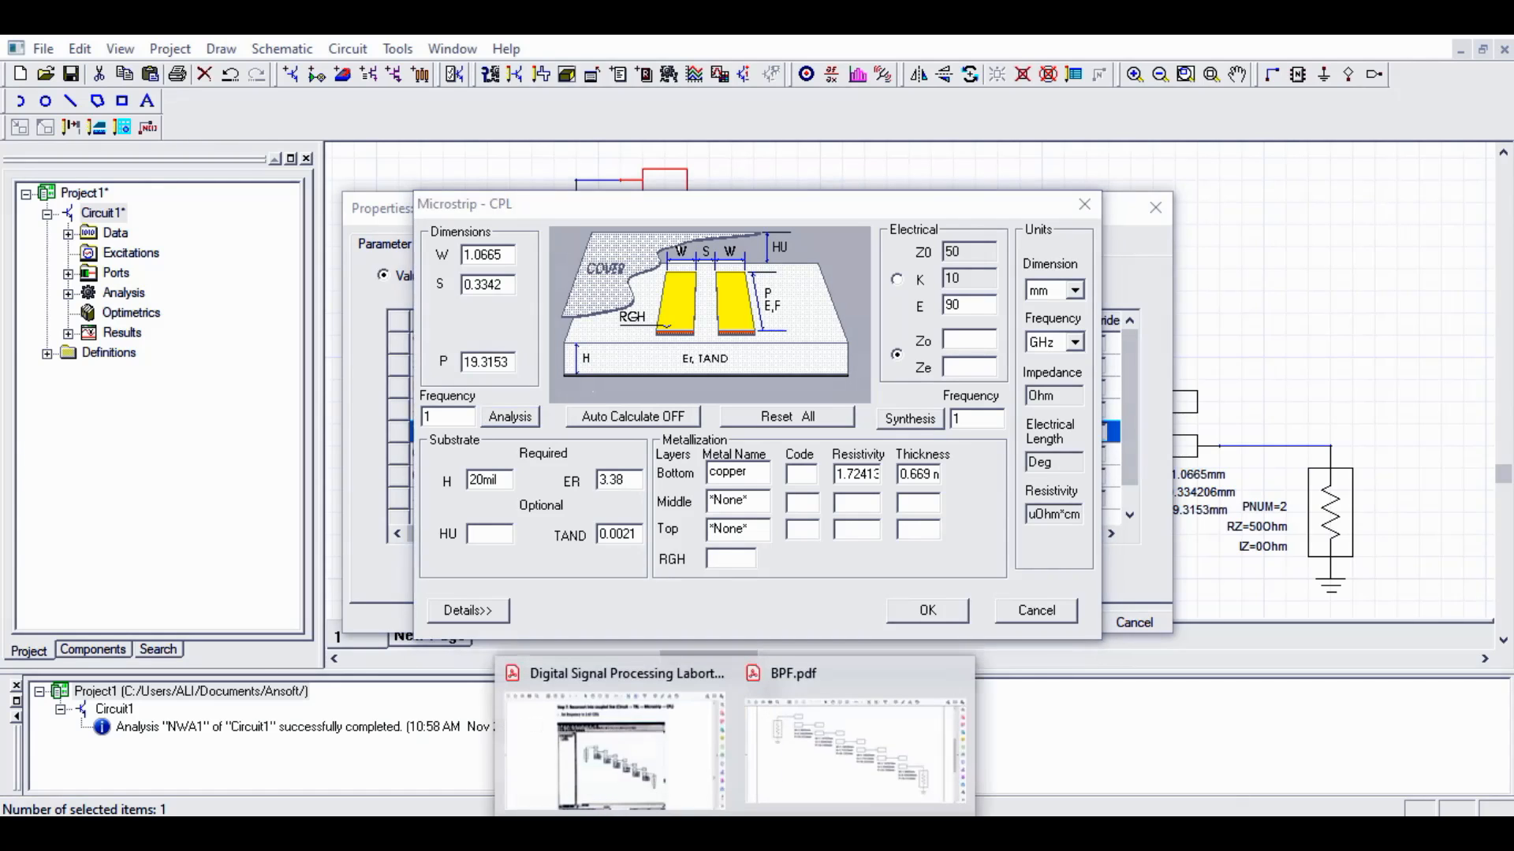
{"action": "left_click", "coordinate": [661, 716]}
{"action": "left_click_drag", "start_coordinate": [1433, 625], "coordinate": [1436, 487]}
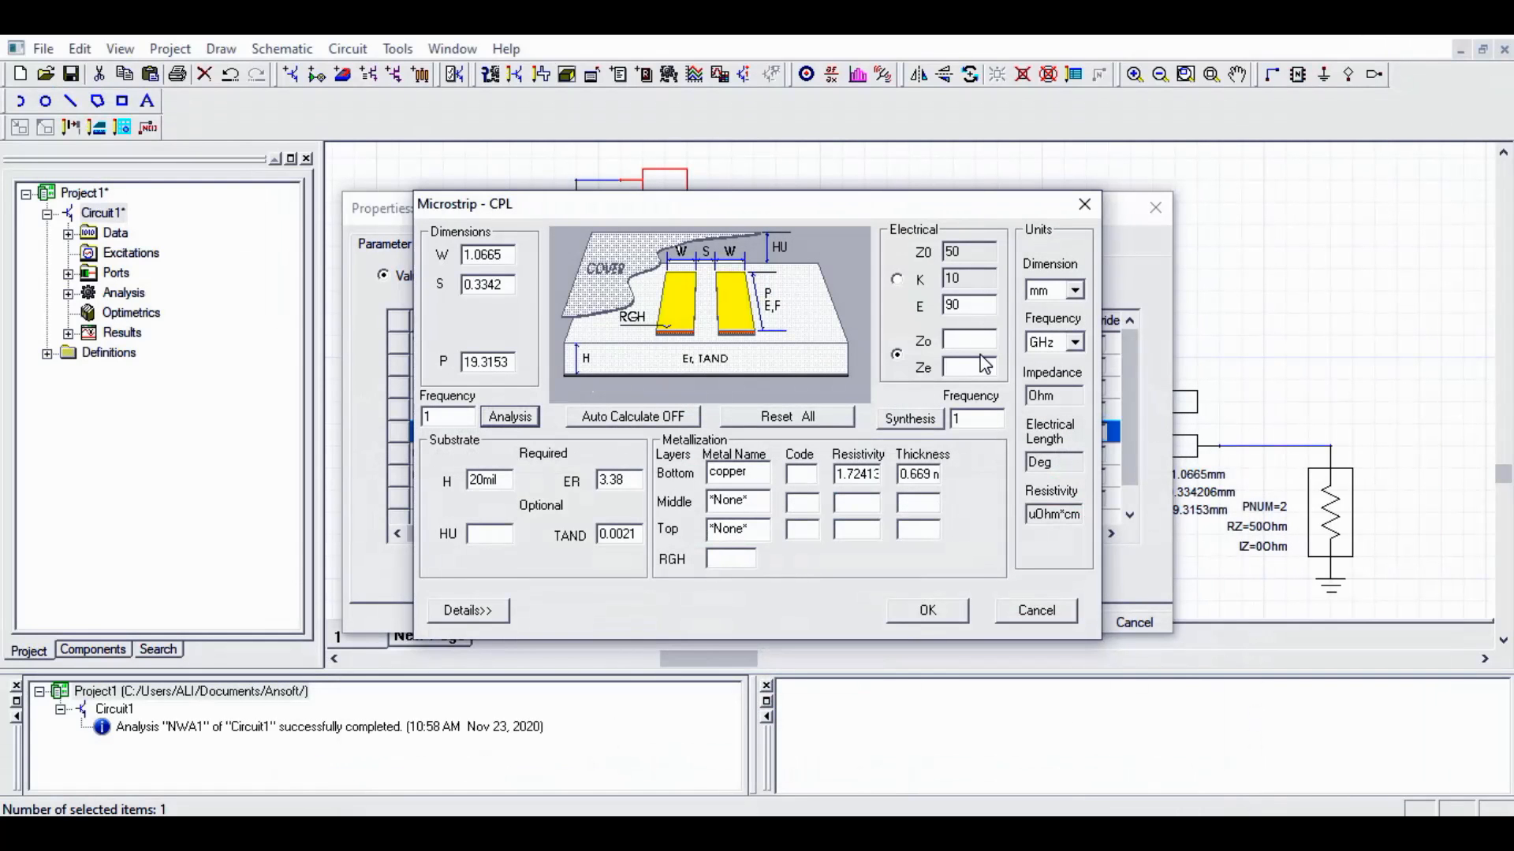
Set Zo to 42.78, Ze to 60.30 and the frequency to 2.43 GHz, synthesize the dimensions and apply them to the first coupled lines
{"action": "type", "text": "60.30"}
{"action": "left_click_drag", "start_coordinate": [989, 420], "coordinate": [891, 398]}
{"action": "type", "text": "2.43"}
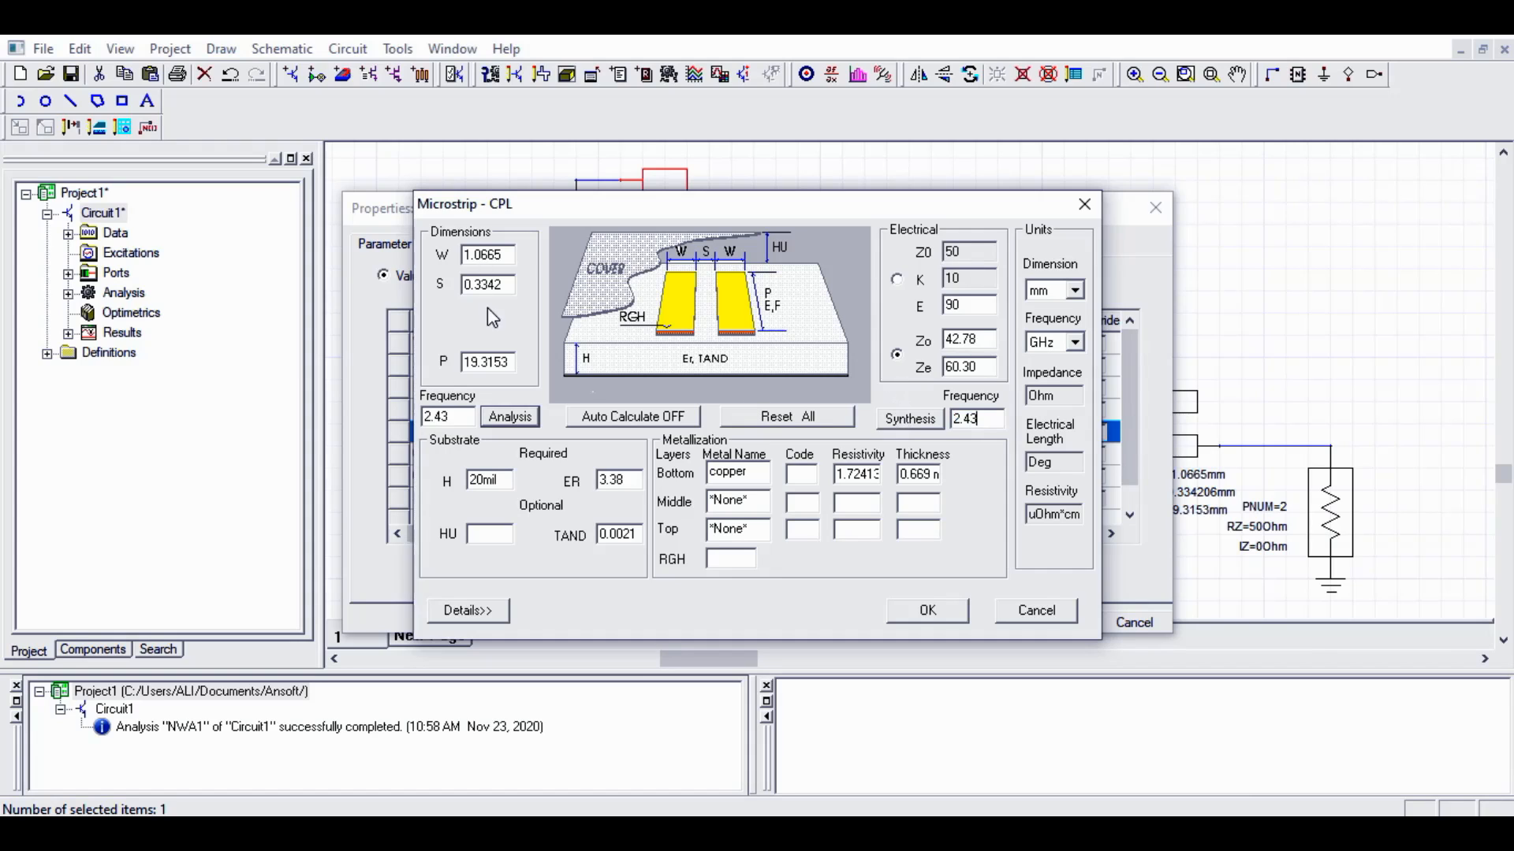
{"action": "left_click", "coordinate": [901, 424]}
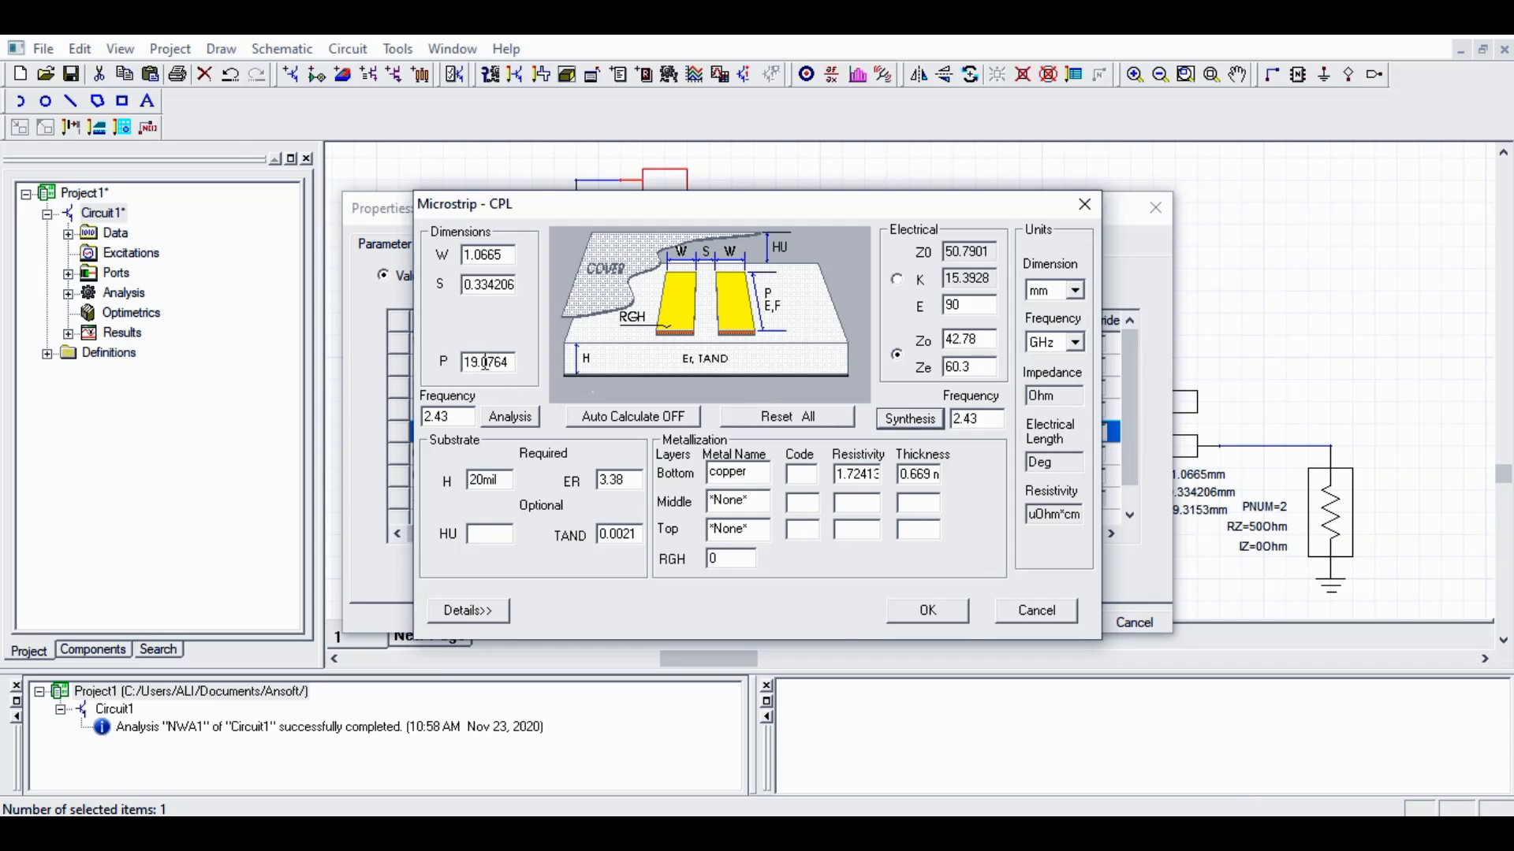
{"action": "left_click", "coordinate": [932, 614]}
{"action": "left_click", "coordinate": [1038, 622]}
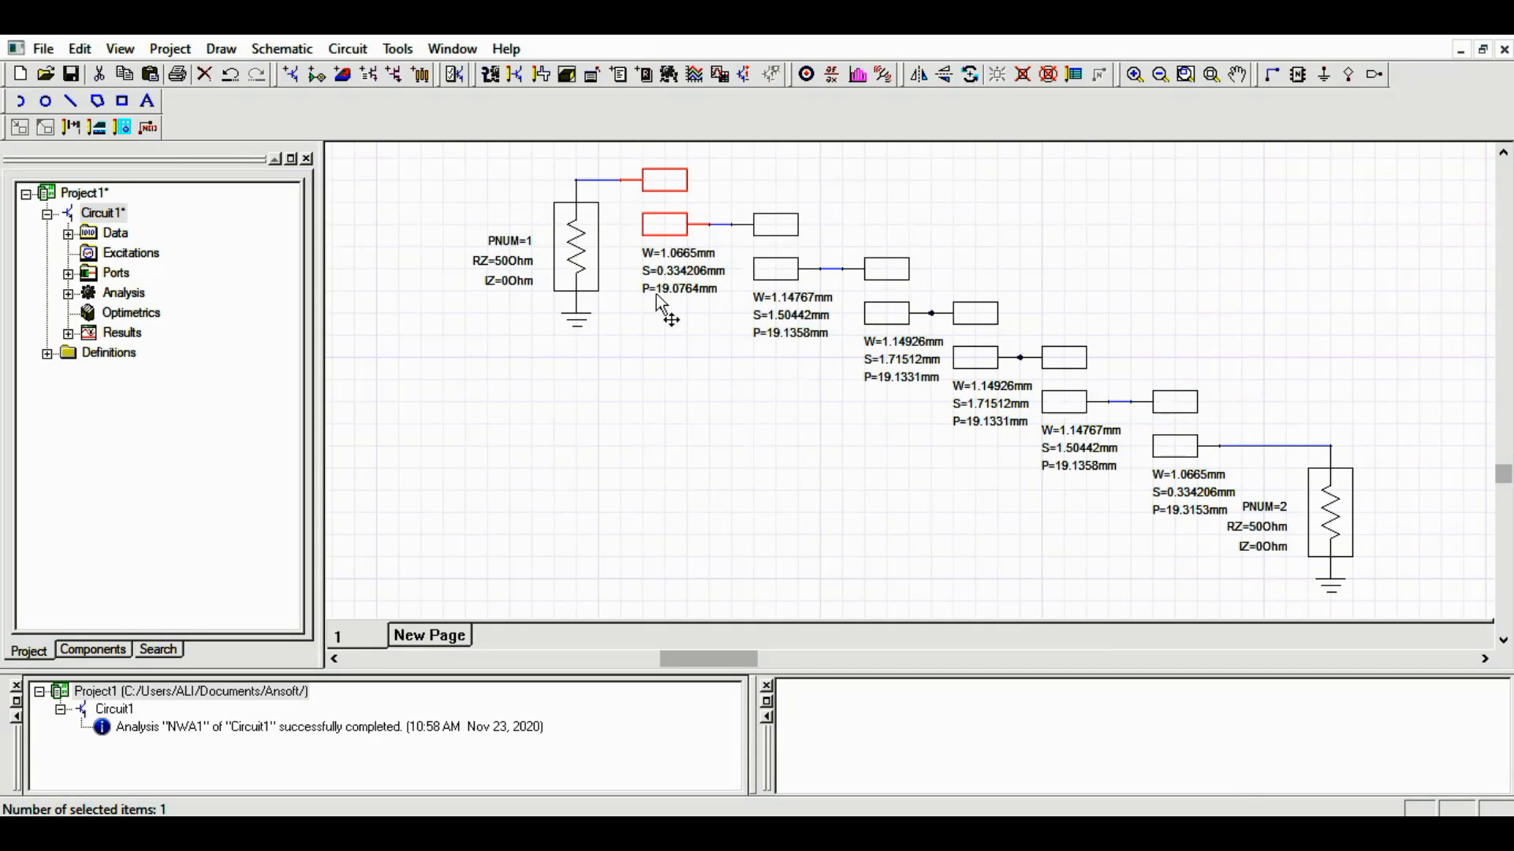
Open the second coupled lines' TRL calculator, analyze at 2.4 GHz, choose Zo/Ze entry and set the electrical length E to 90
{"action": "double_click", "coordinate": [782, 272]}
{"action": "left_click", "coordinate": [564, 433]}
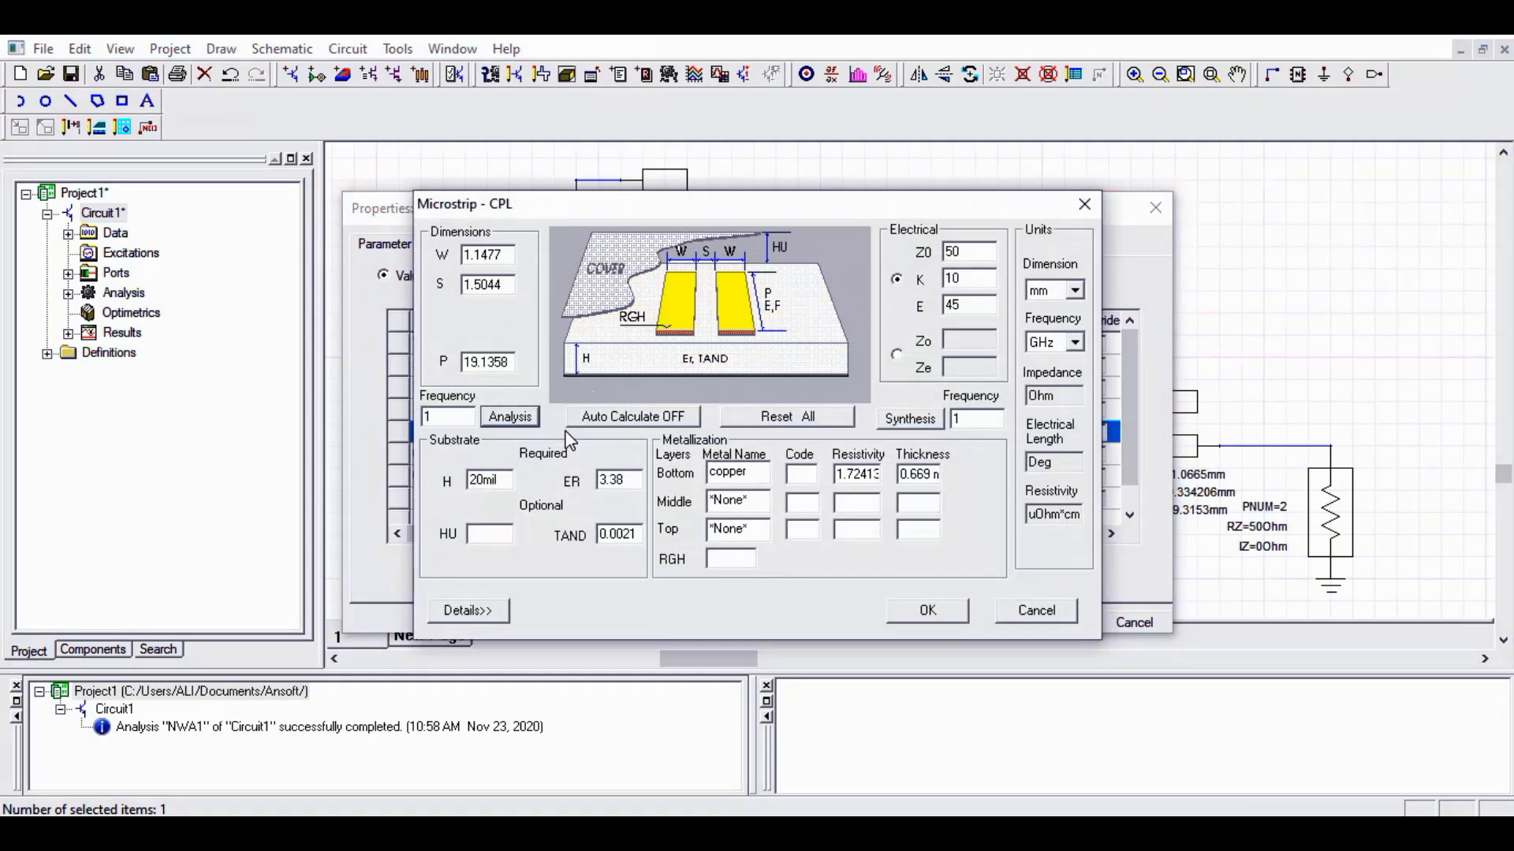
{"action": "left_click_drag", "start_coordinate": [449, 419], "coordinate": [379, 424]}
{"action": "type", "text": "2.4"}
{"action": "left_click", "coordinate": [508, 416]}
{"action": "left_click", "coordinate": [899, 357]}
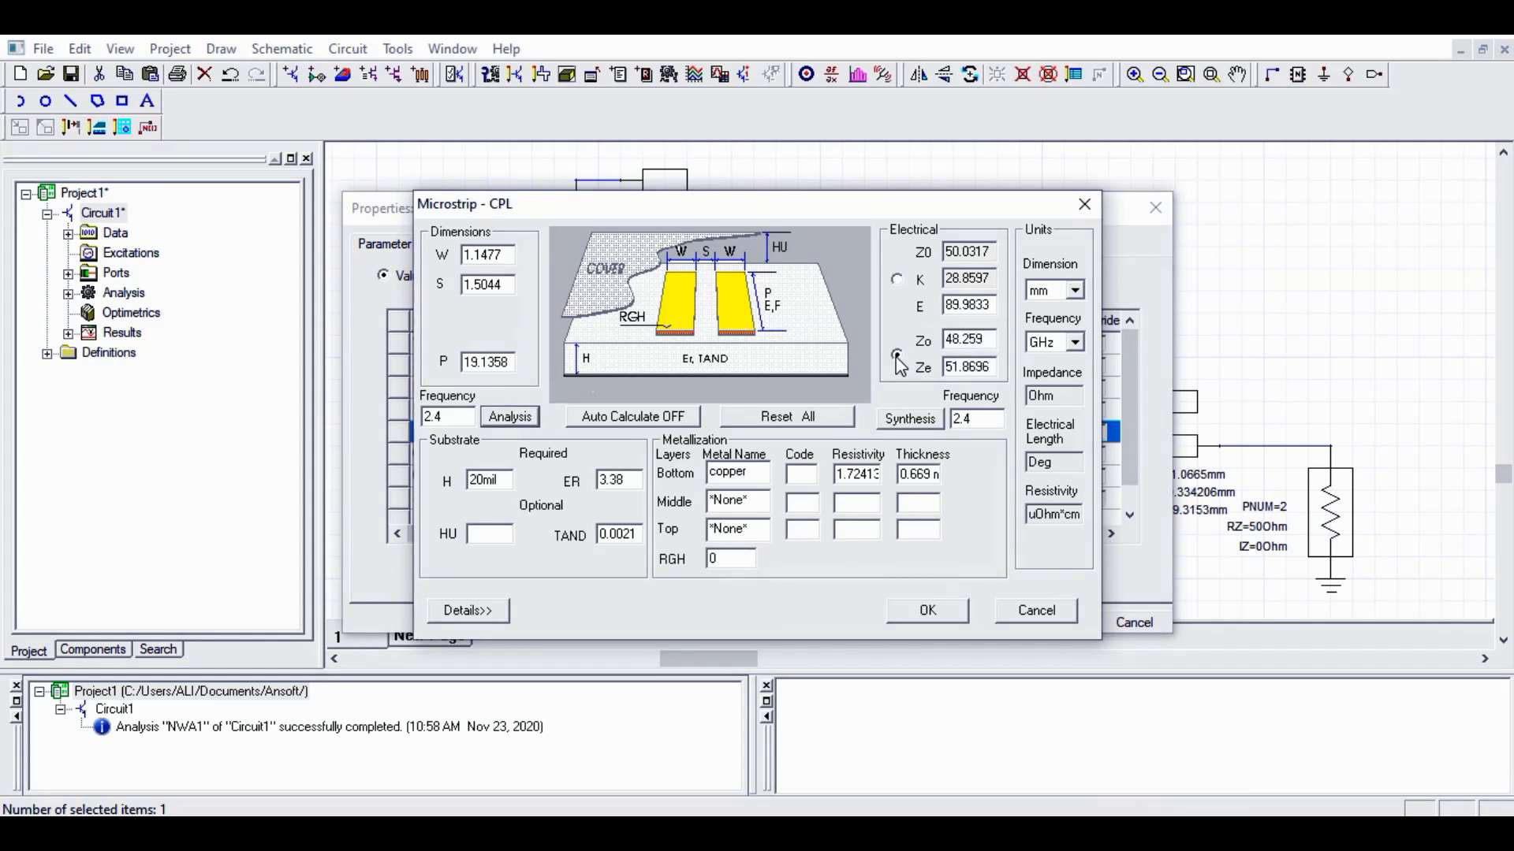
{"action": "double_click", "coordinate": [992, 306]}
{"action": "type", "text": "90"}
Look up the second section's even-mode impedance in the lab PDF's table and set Ze to 51.87
{"action": "left_click", "coordinate": [986, 365]}
{"action": "left_click", "coordinate": [627, 744]}
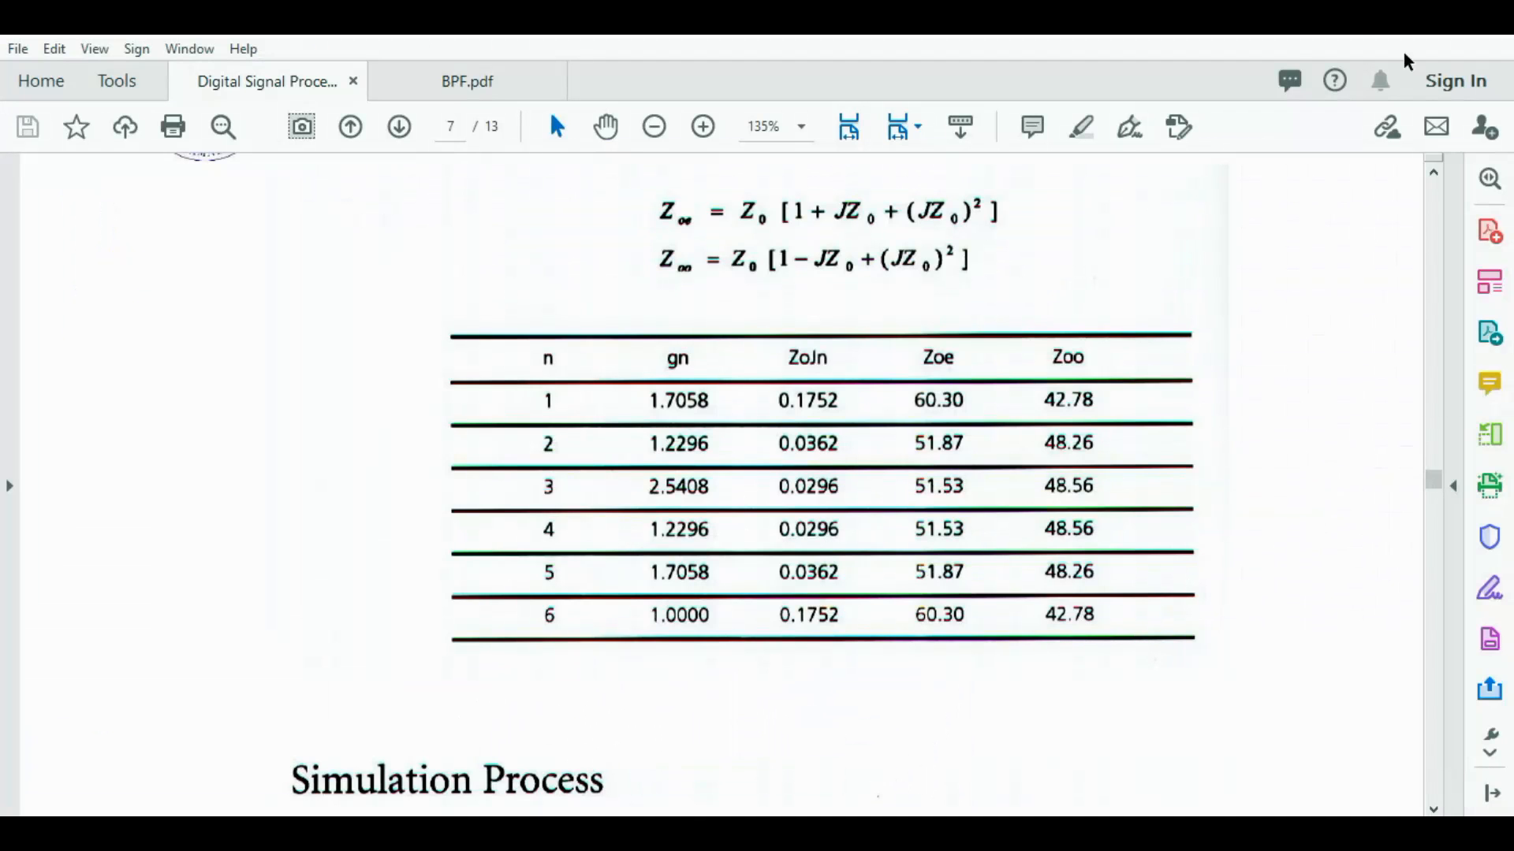
{"action": "left_click", "coordinate": [1380, 34]}
{"action": "key", "text": "BackSpace"}
{"action": "key", "text": "BackSpace"}
{"action": "key", "text": "BackSpace"}
{"action": "type", "text": "7"}
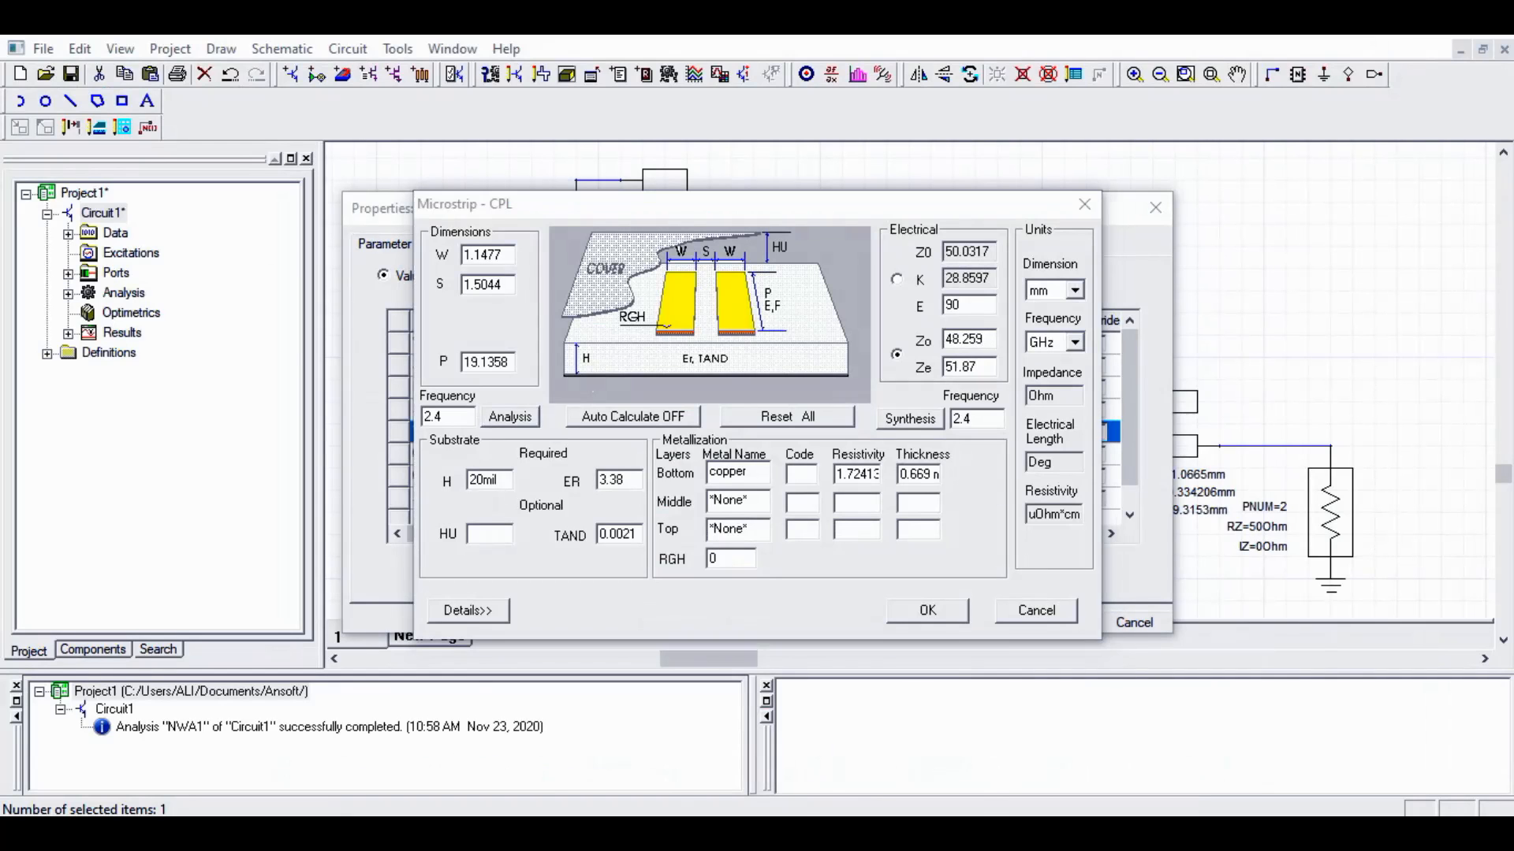
Look up the odd-mode impedance in the PDF, set Zo to 48.6 and the frequency to 2.43 GHz, synthesize and apply to the second coupled lines
{"action": "left_click", "coordinate": [611, 729]}
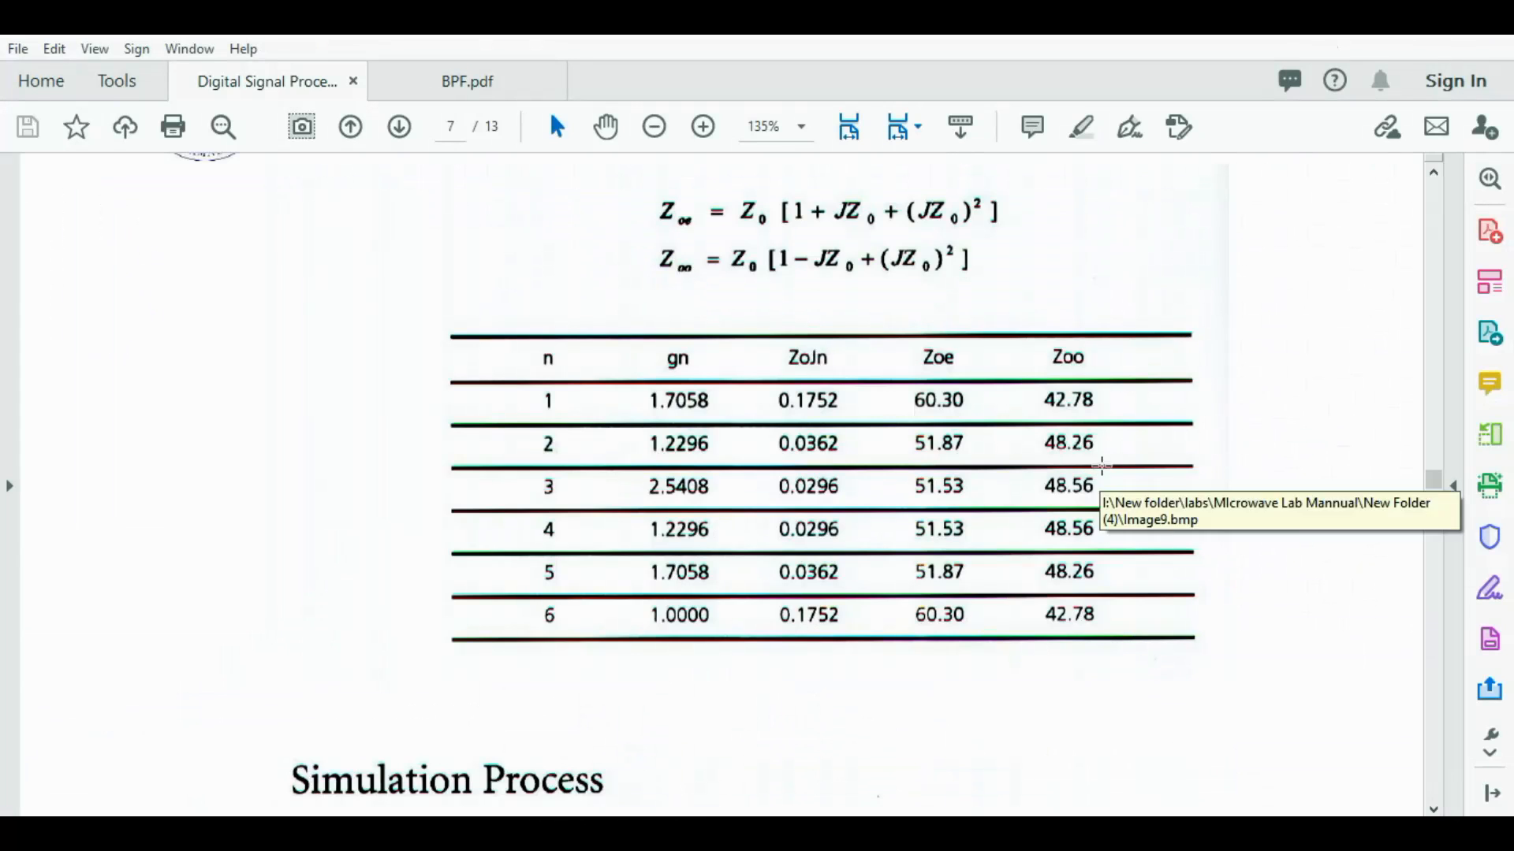
{"action": "left_click", "coordinate": [1384, 35]}
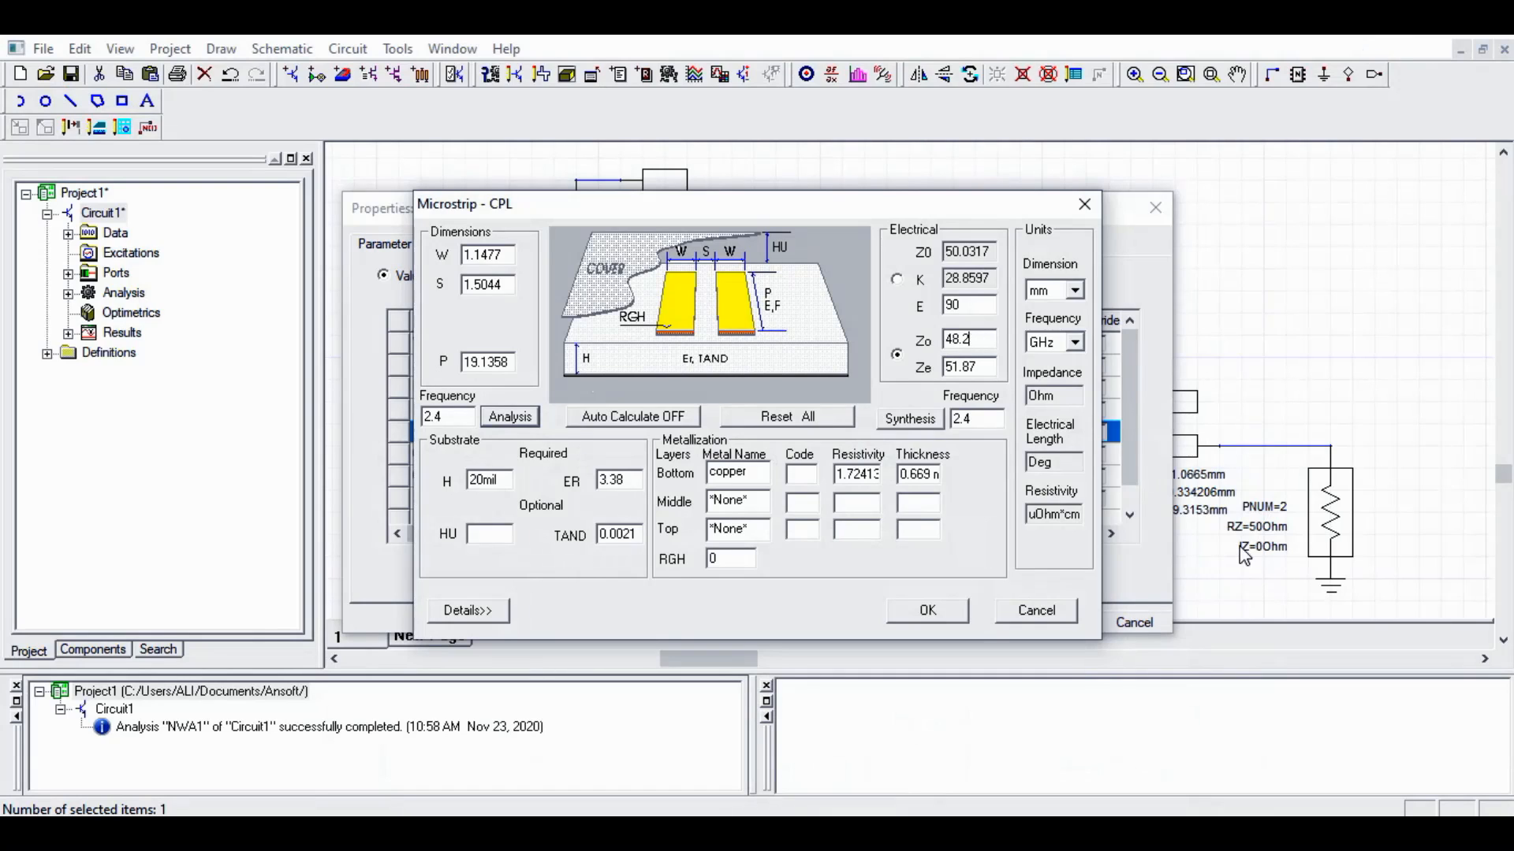
{"action": "type", "text": "6"}
{"action": "left_click", "coordinate": [992, 419]}
{"action": "type", "text": "3"}
{"action": "left_click", "coordinate": [914, 420]}
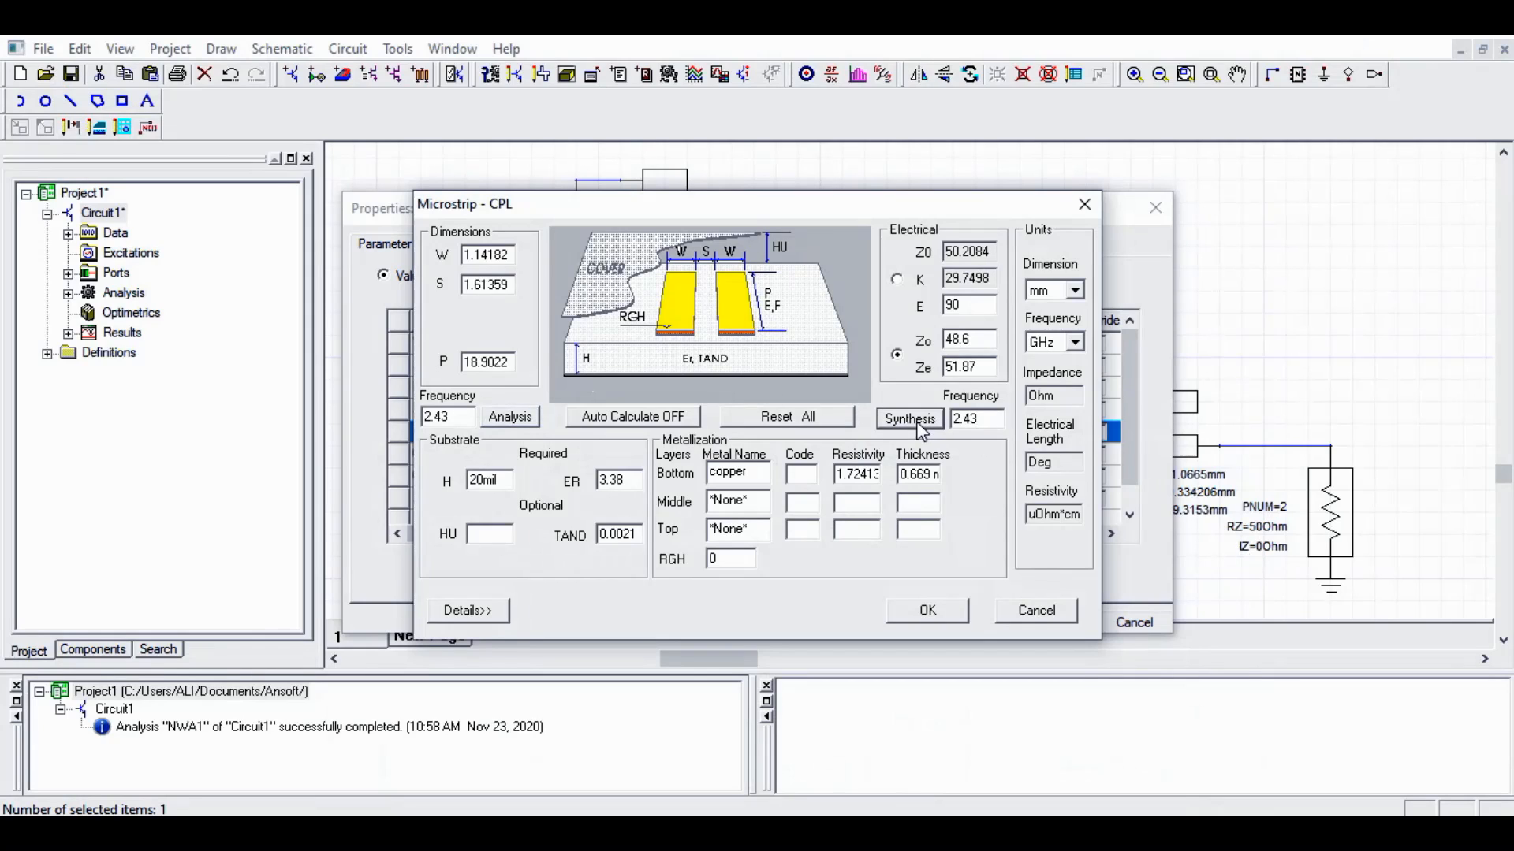
{"action": "left_click", "coordinate": [940, 617]}
{"action": "left_click", "coordinate": [944, 613]}
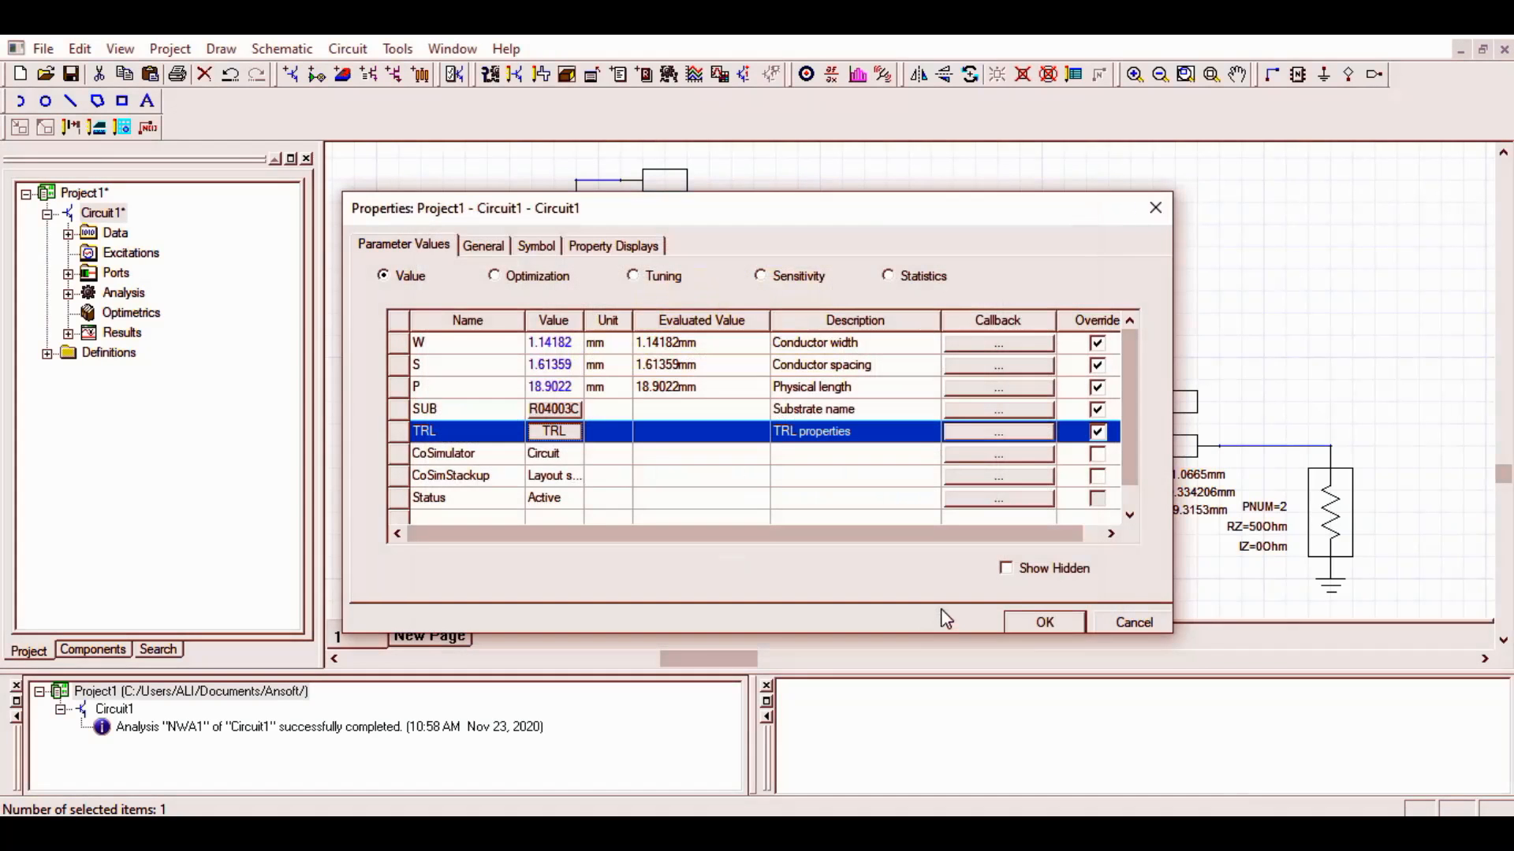
{"action": "left_click", "coordinate": [1039, 620]}
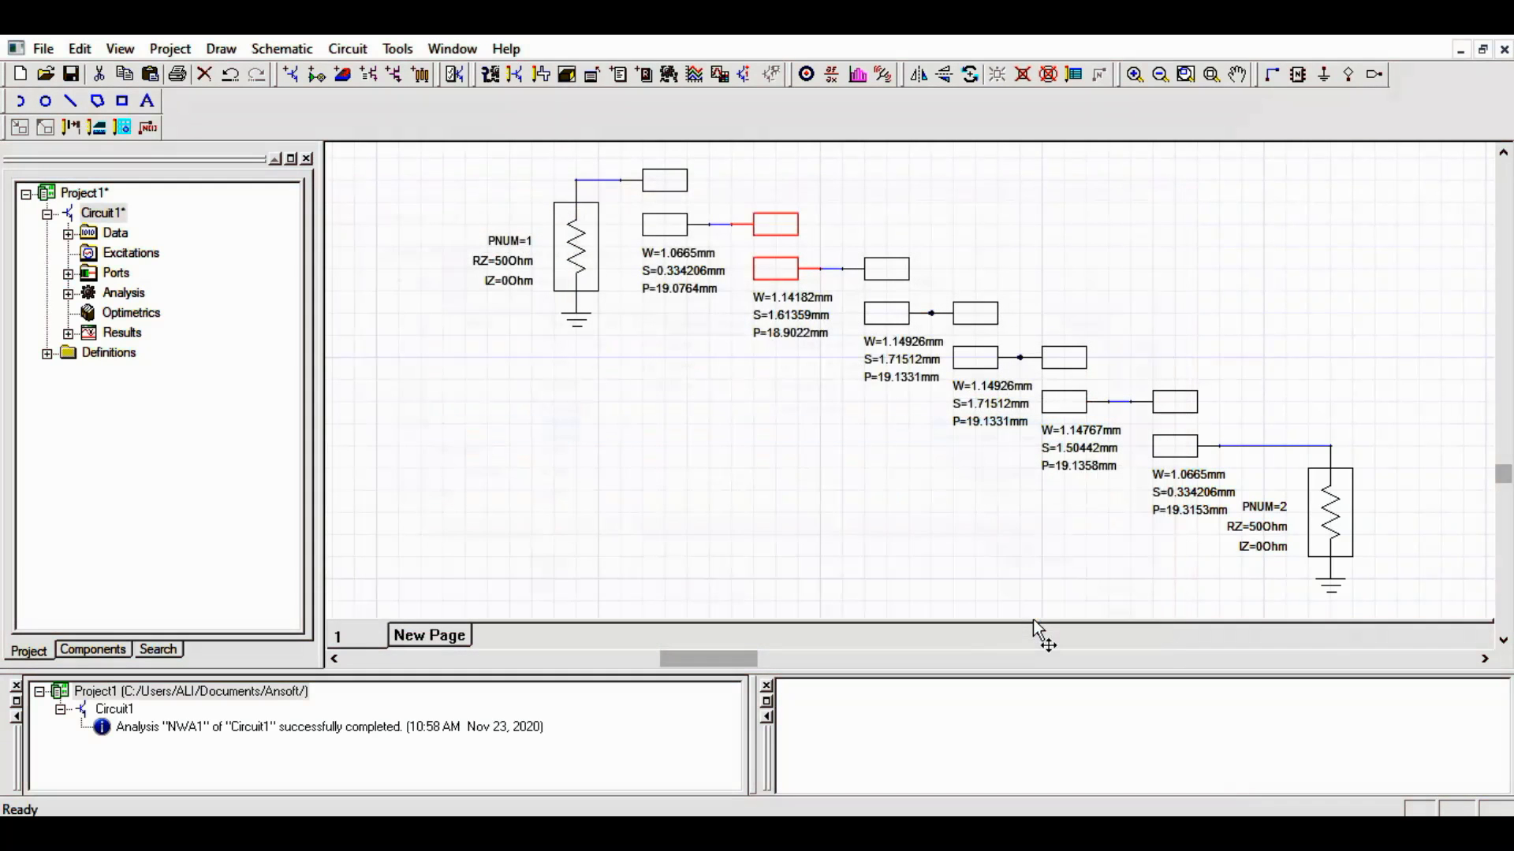
Open the third coupled lines' TRL calculator, analyze at 2.4 GHz, choose Zo/Ze entry and set the electrical length E to 90
{"action": "double_click", "coordinate": [891, 308]}
{"action": "left_click", "coordinate": [533, 429]}
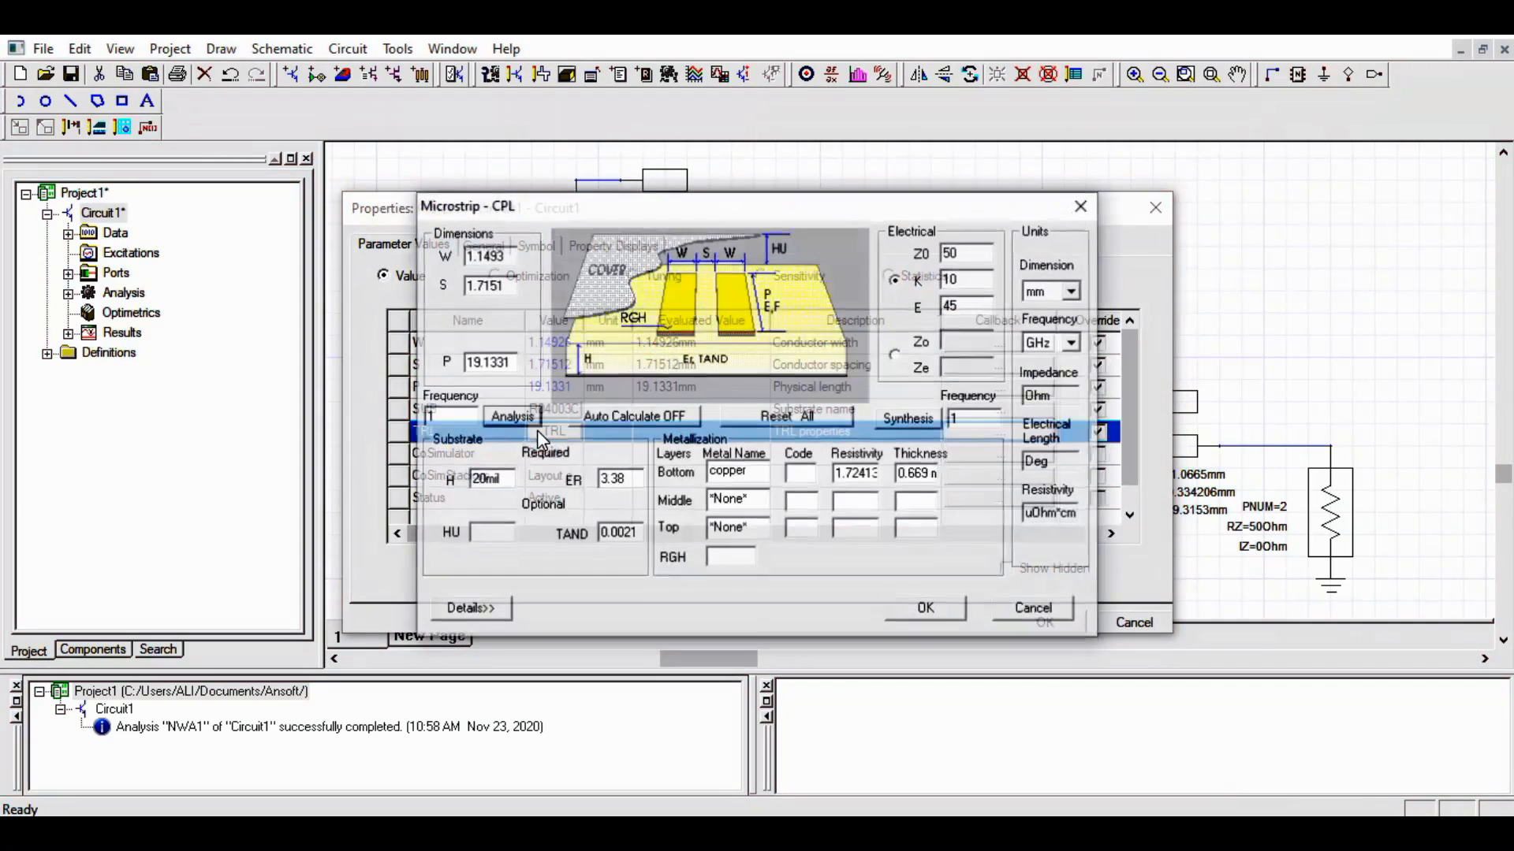
{"action": "left_click_drag", "start_coordinate": [450, 411], "coordinate": [396, 410]}
{"action": "type", "text": "2.4"}
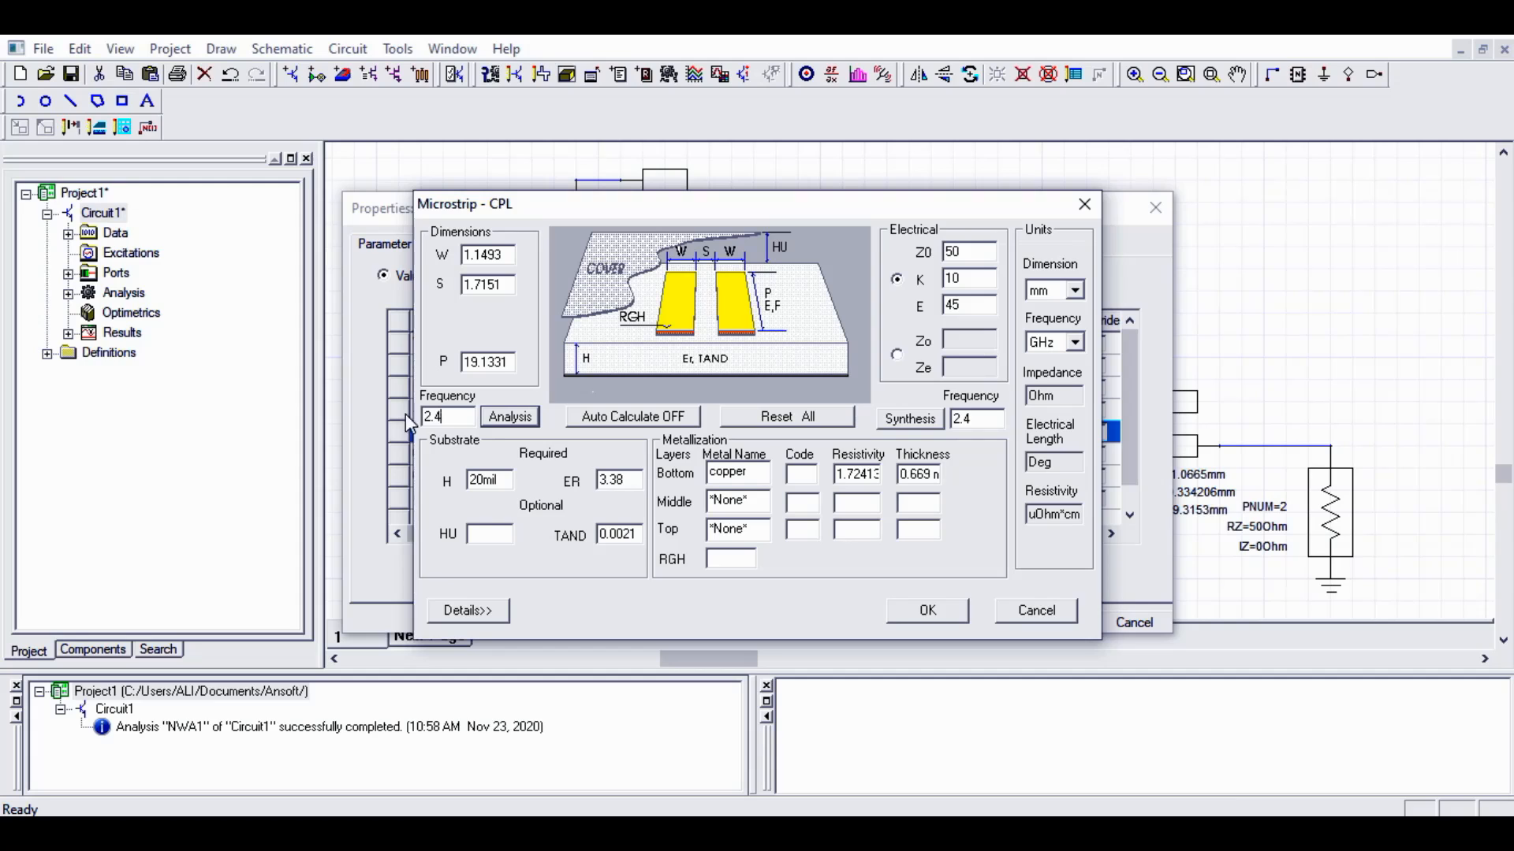
{"action": "left_click", "coordinate": [509, 418]}
{"action": "left_click", "coordinate": [897, 356]}
{"action": "left_click_drag", "start_coordinate": [1001, 306], "coordinate": [942, 306]}
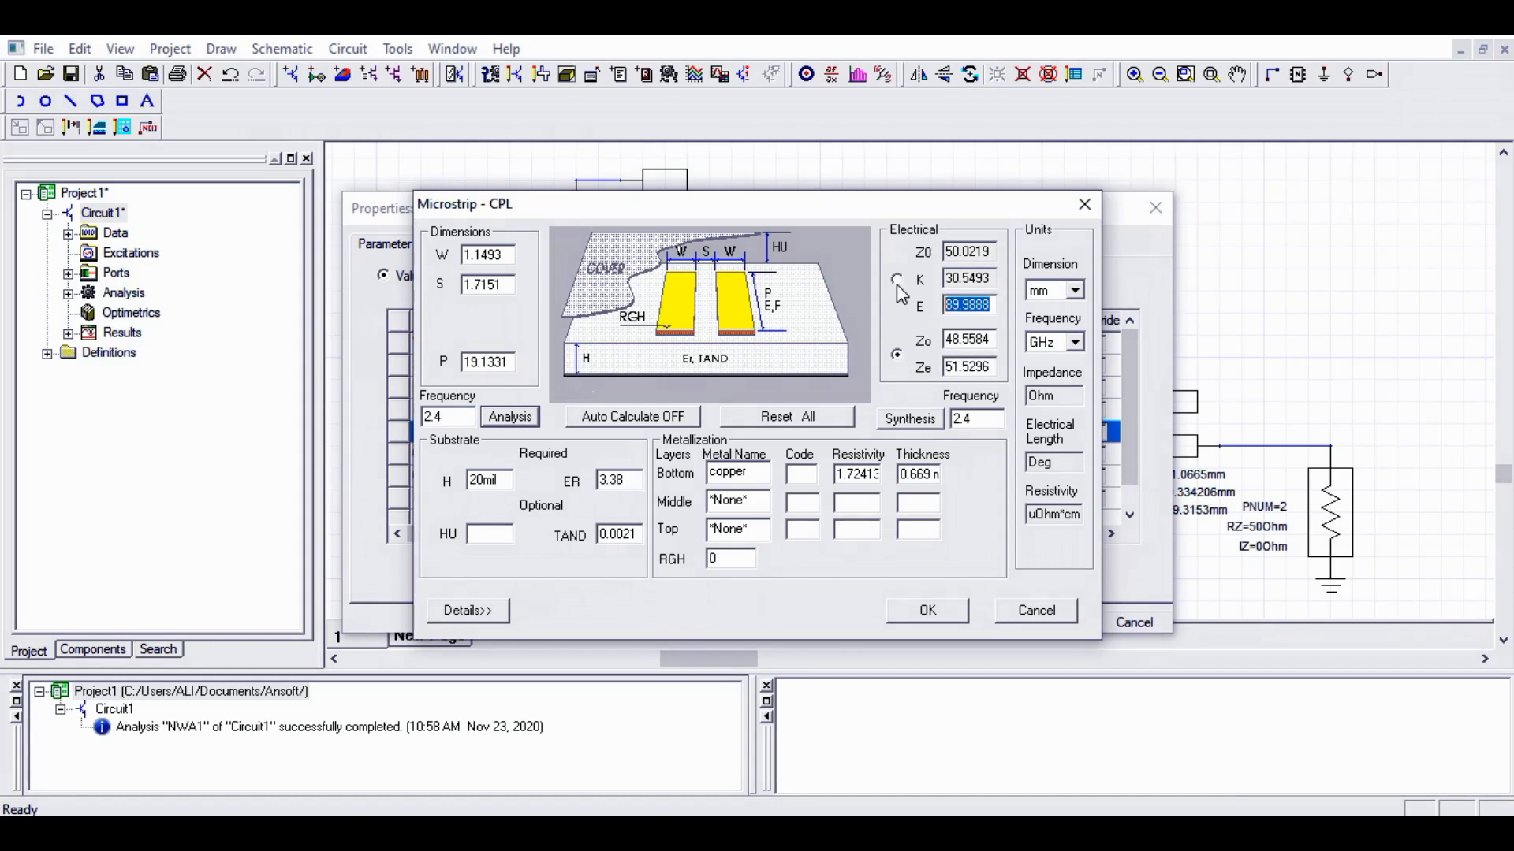
{"action": "type", "text": "90"}
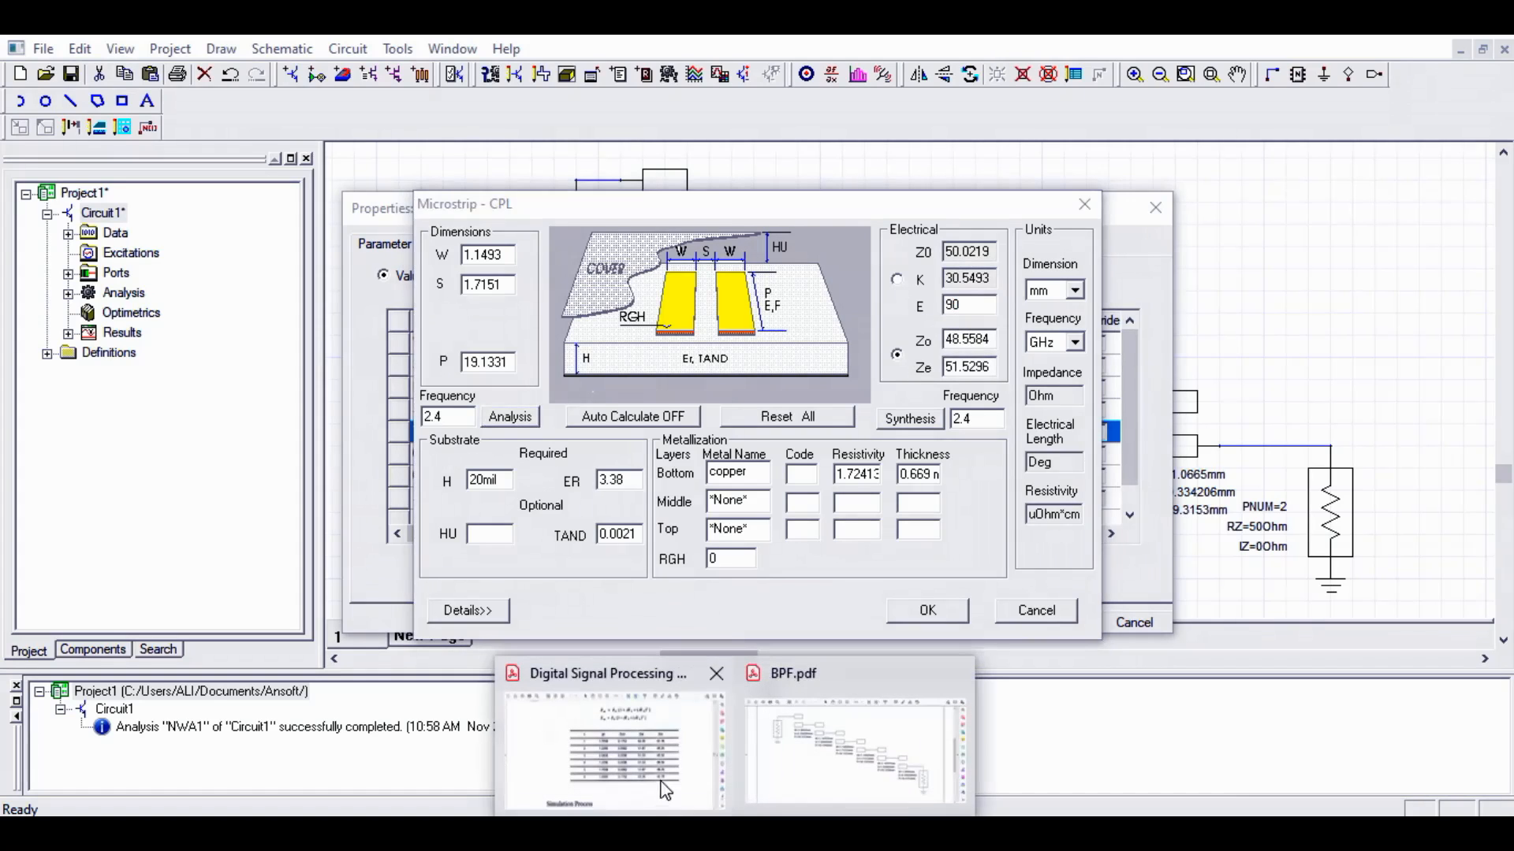
Using the third row of the lab PDF's table, set Ze to 51.53 and Zo to 48.56, with the frequency at 2.43 GHz
{"action": "left_click", "coordinate": [630, 733]}
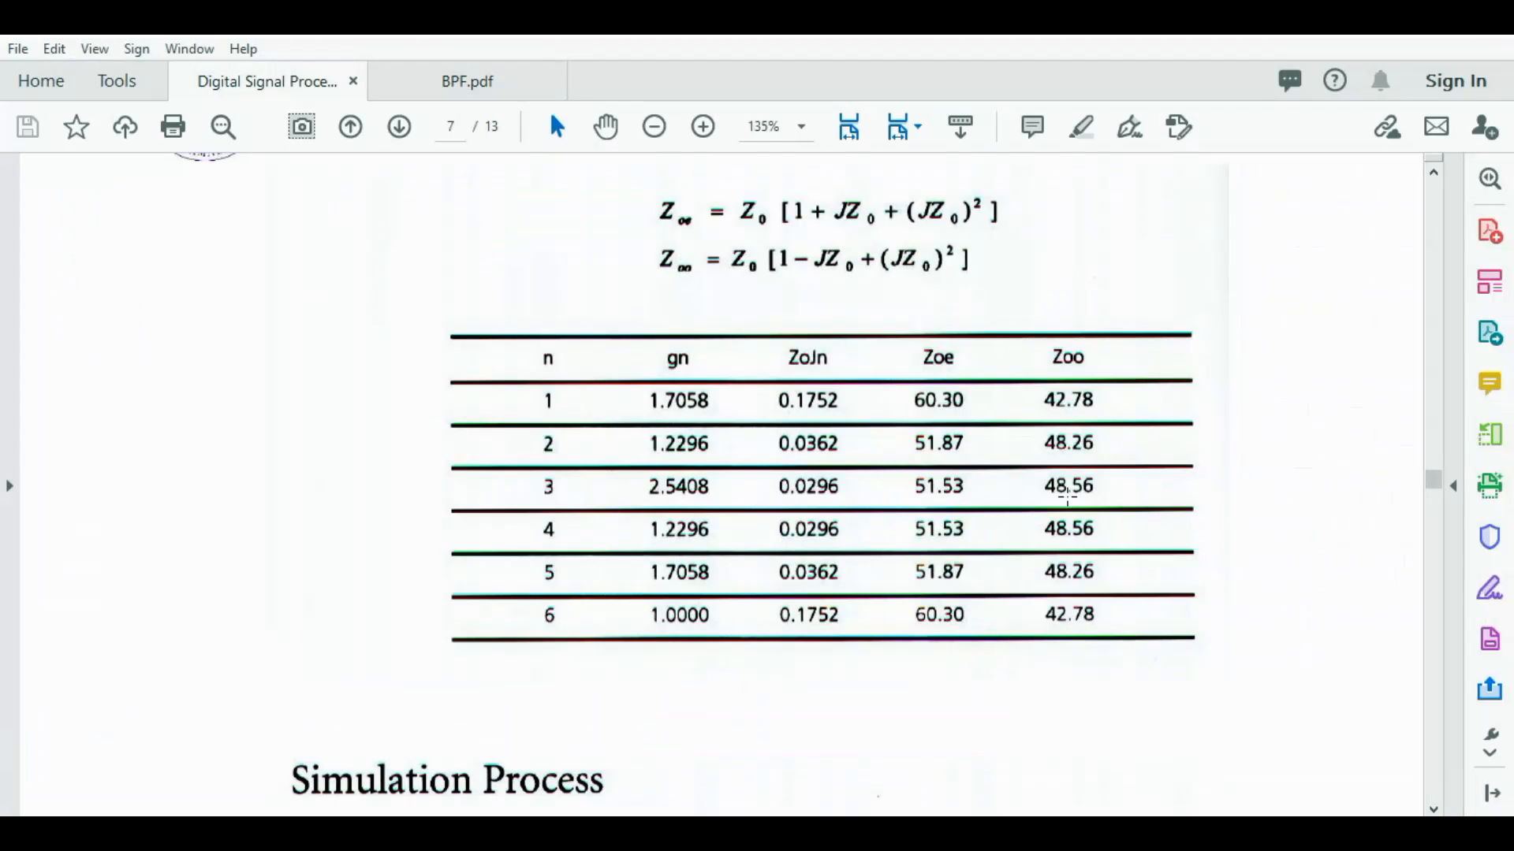
{"action": "left_click", "coordinate": [1400, 35]}
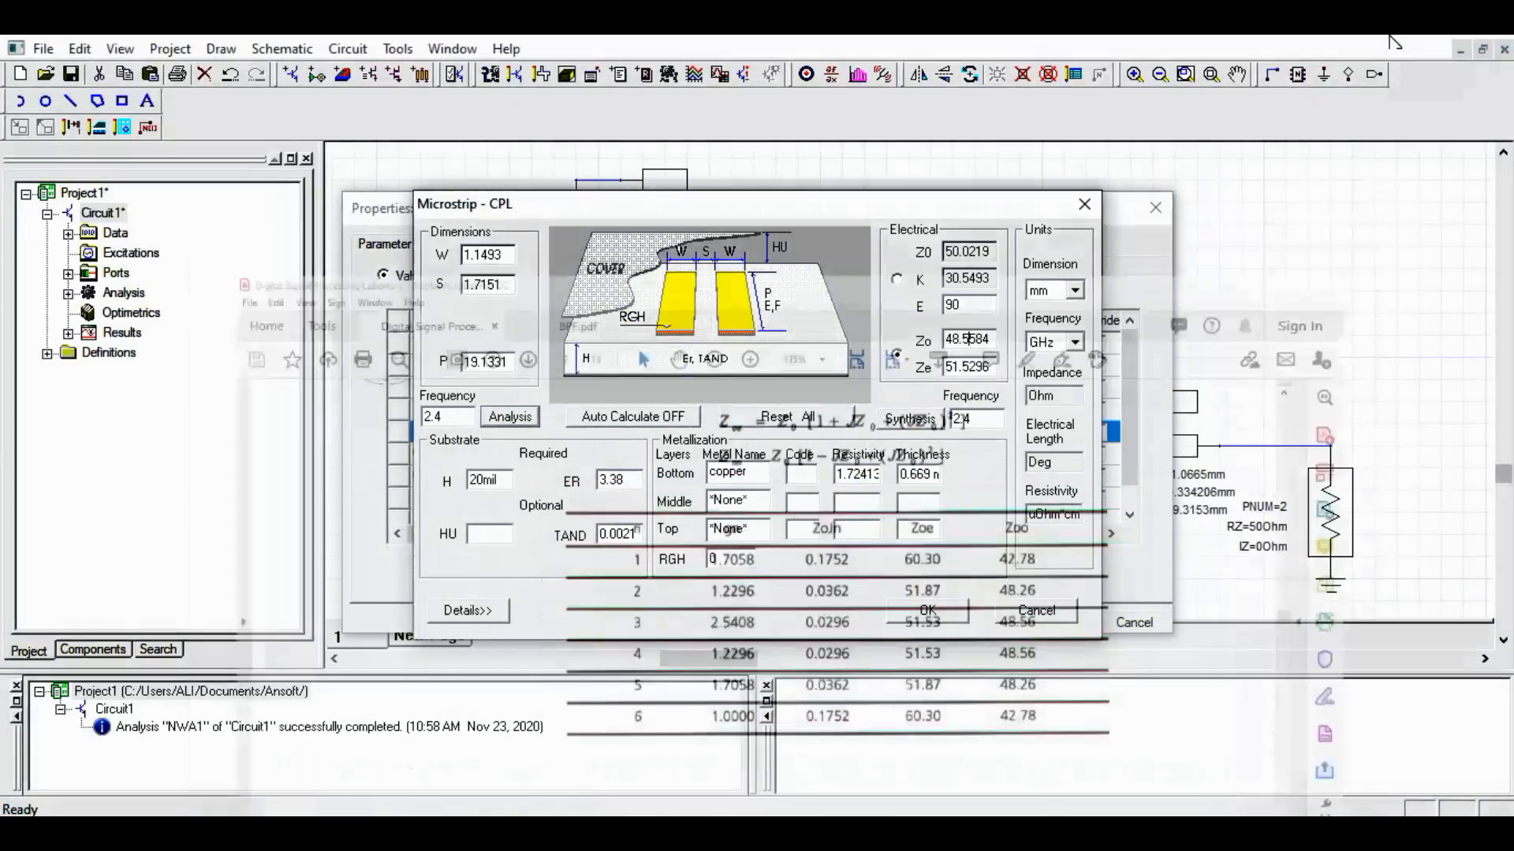
{"action": "key", "text": "BackSpace"}
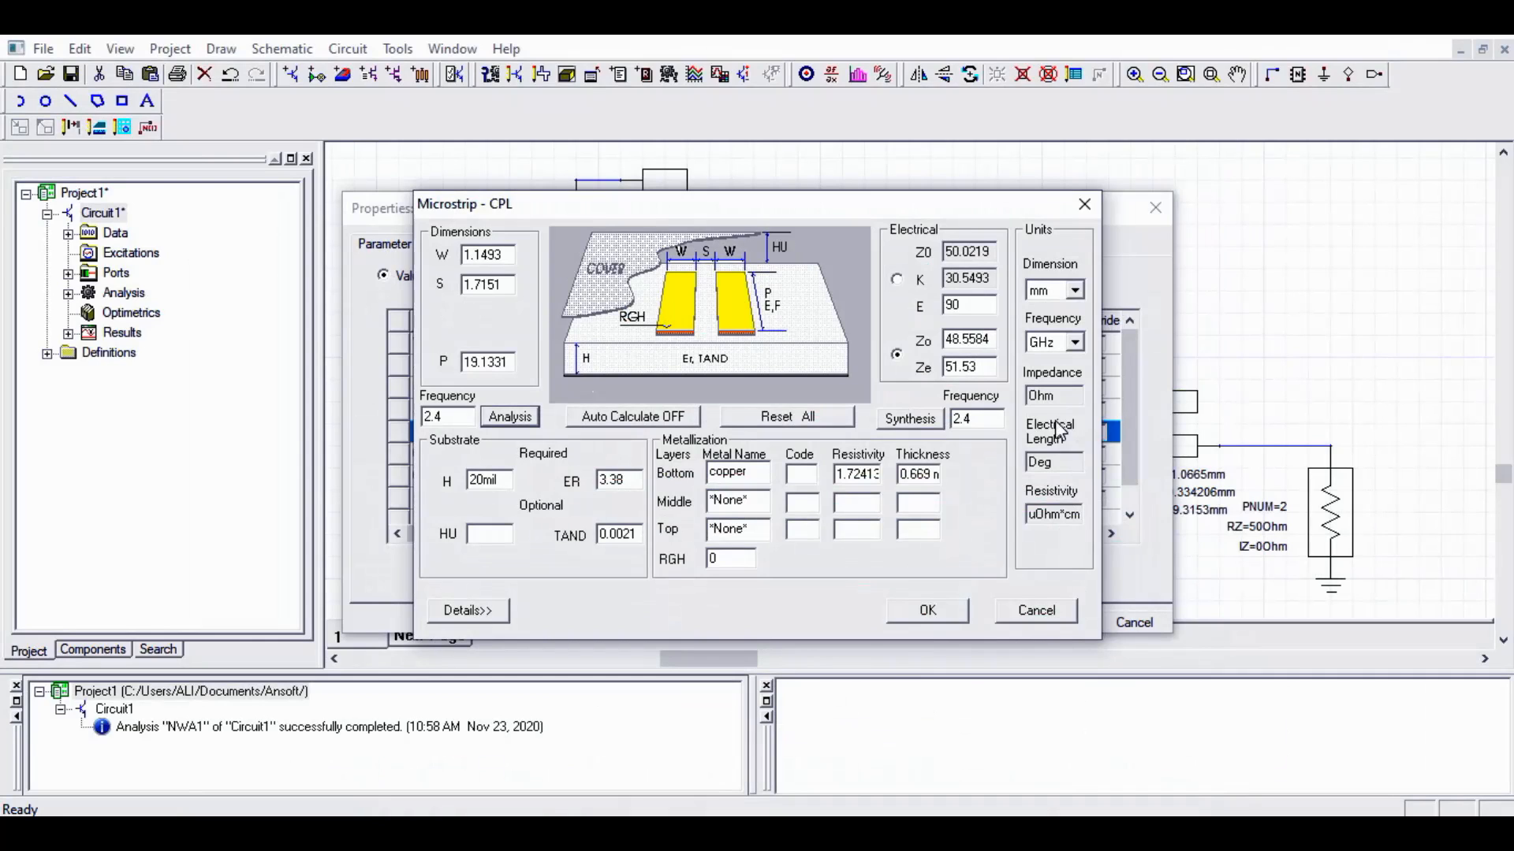
{"action": "left_click_drag", "start_coordinate": [992, 339], "coordinate": [974, 337]}
{"action": "type", "text": "6"}
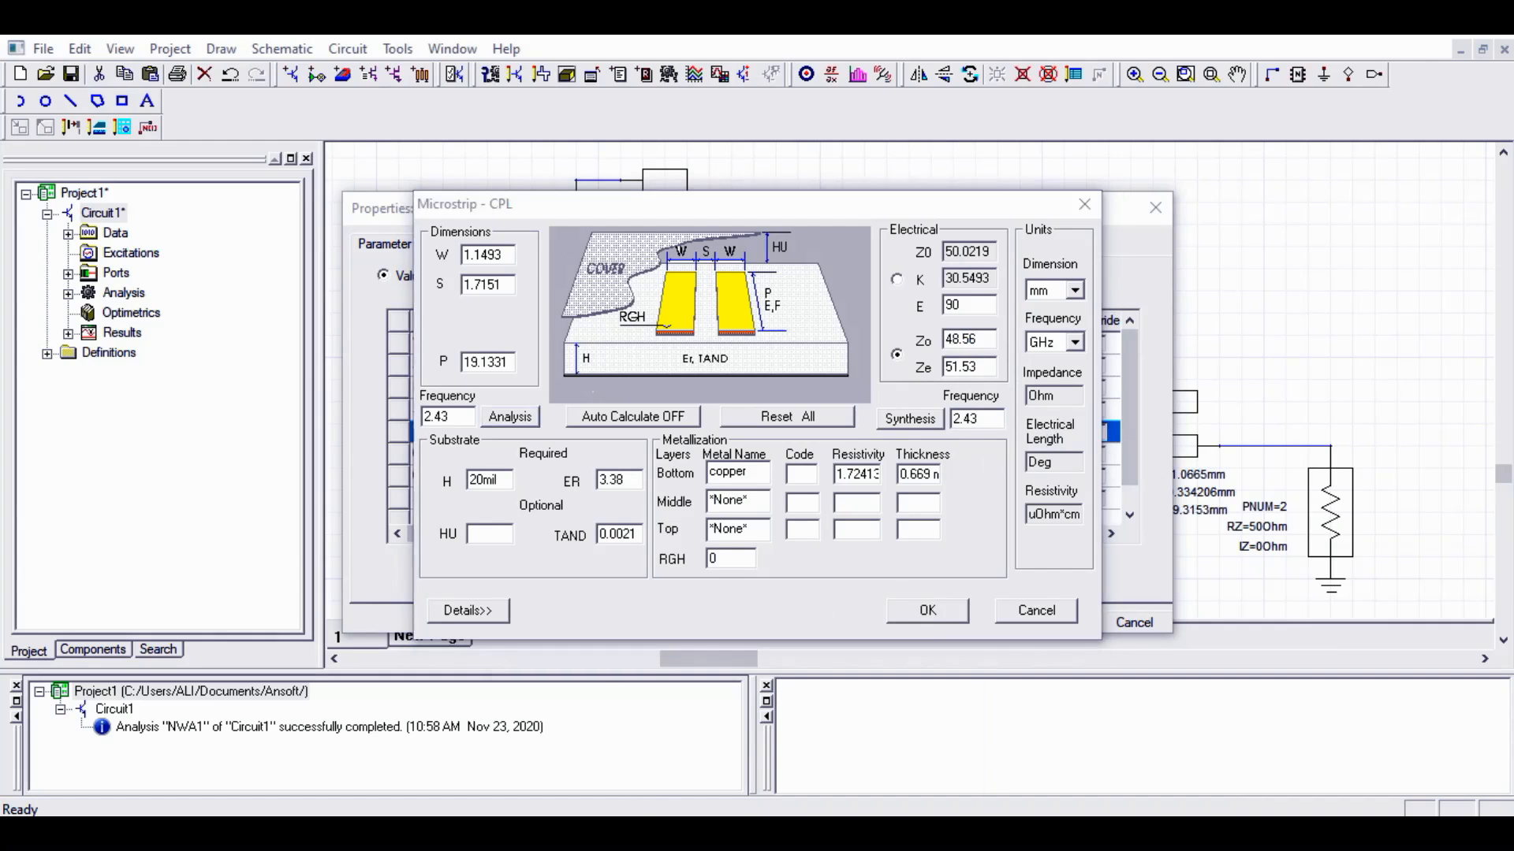
Recheck the third section's impedances in the lab PDF, synthesize the dimensions and apply them to the third coupled lines
{"action": "left_click", "coordinate": [651, 722]}
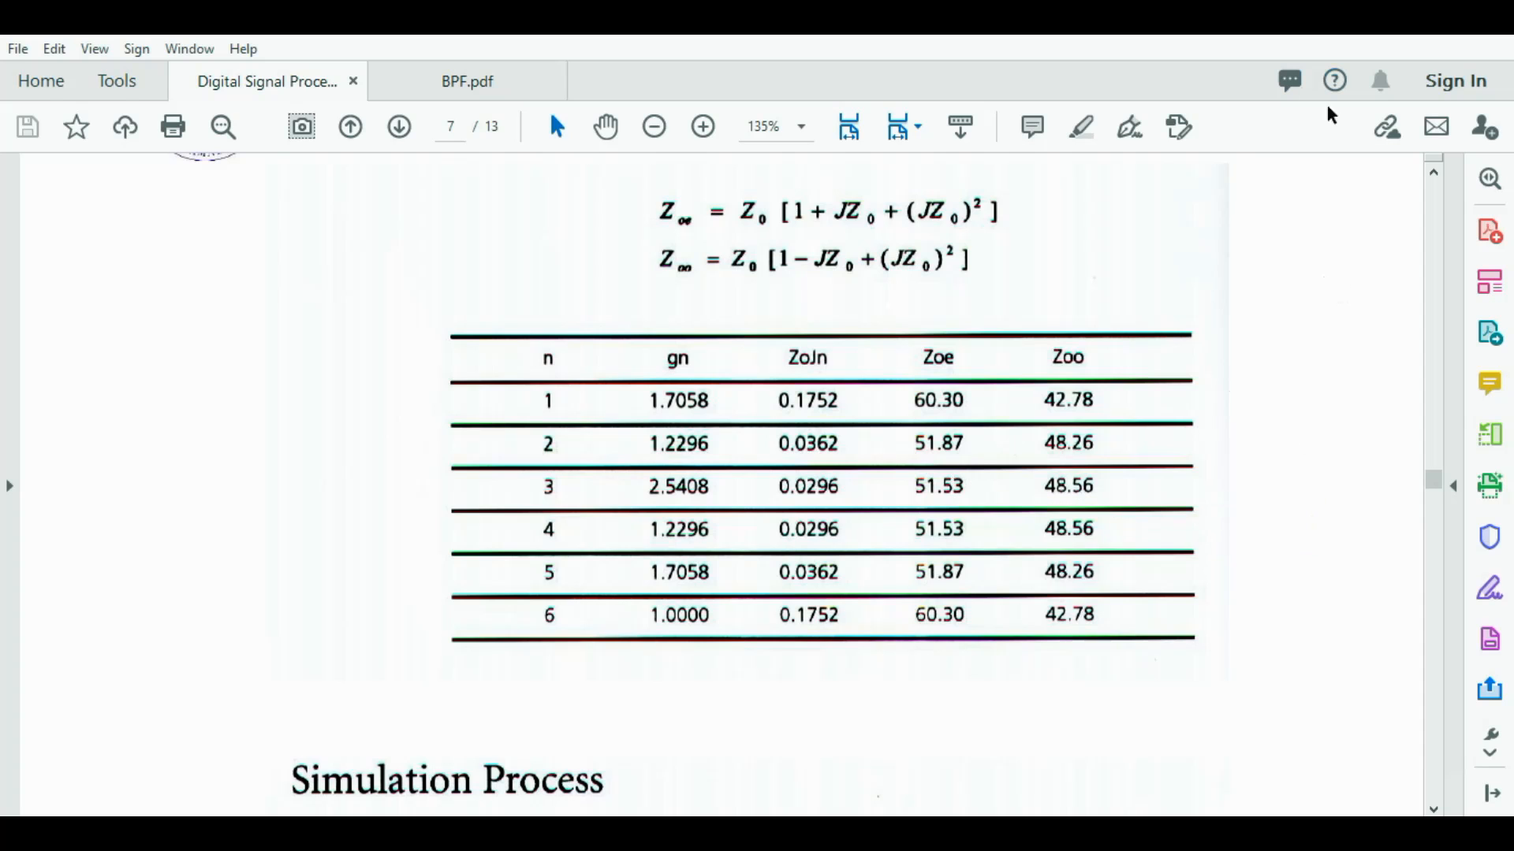
{"action": "left_click", "coordinate": [1384, 41]}
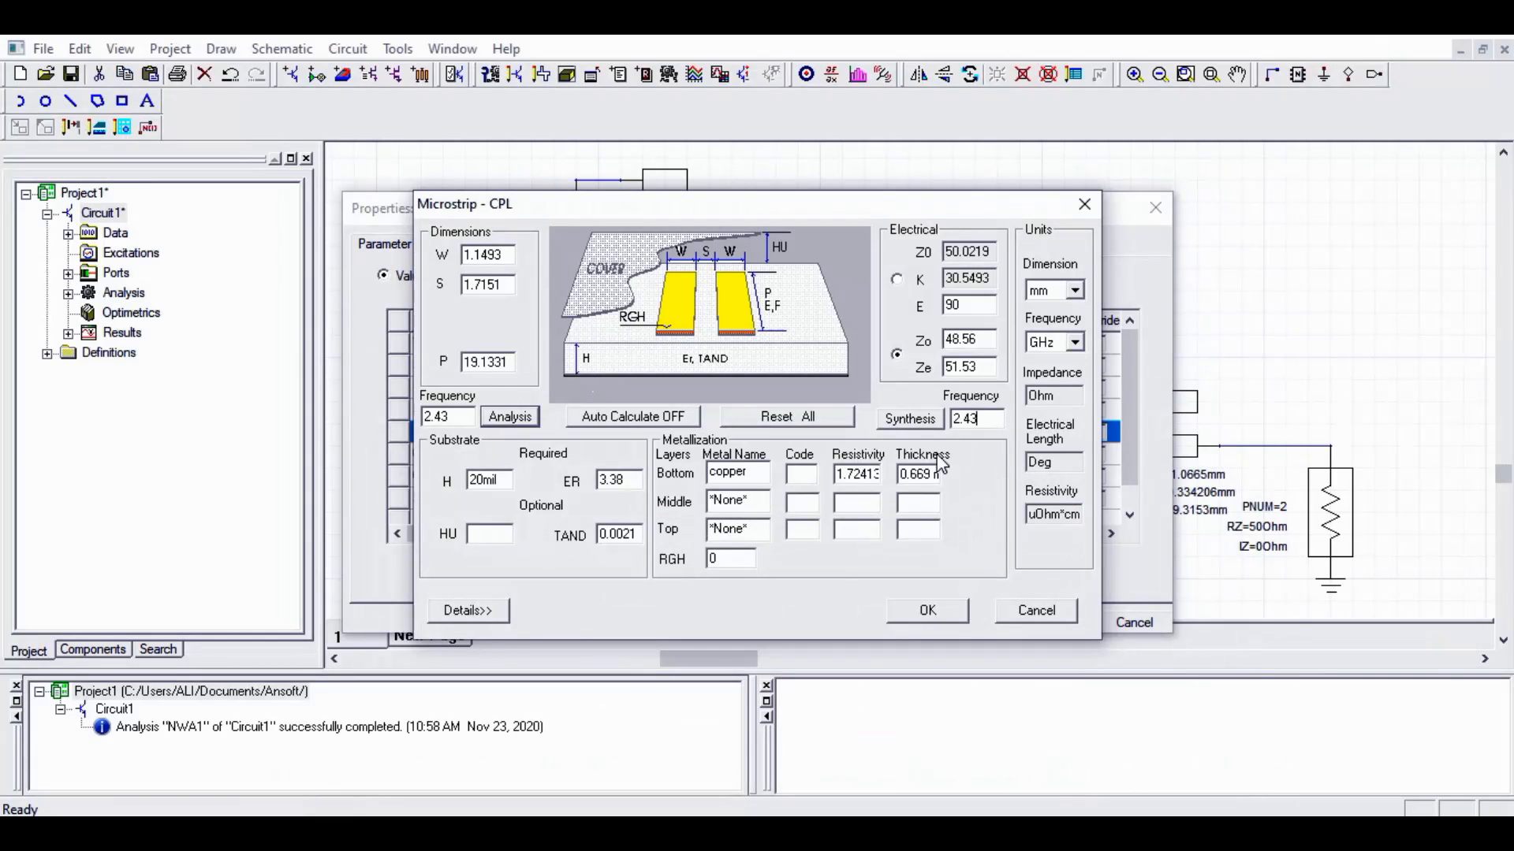
{"action": "left_click", "coordinate": [899, 423]}
{"action": "left_click", "coordinate": [915, 611]}
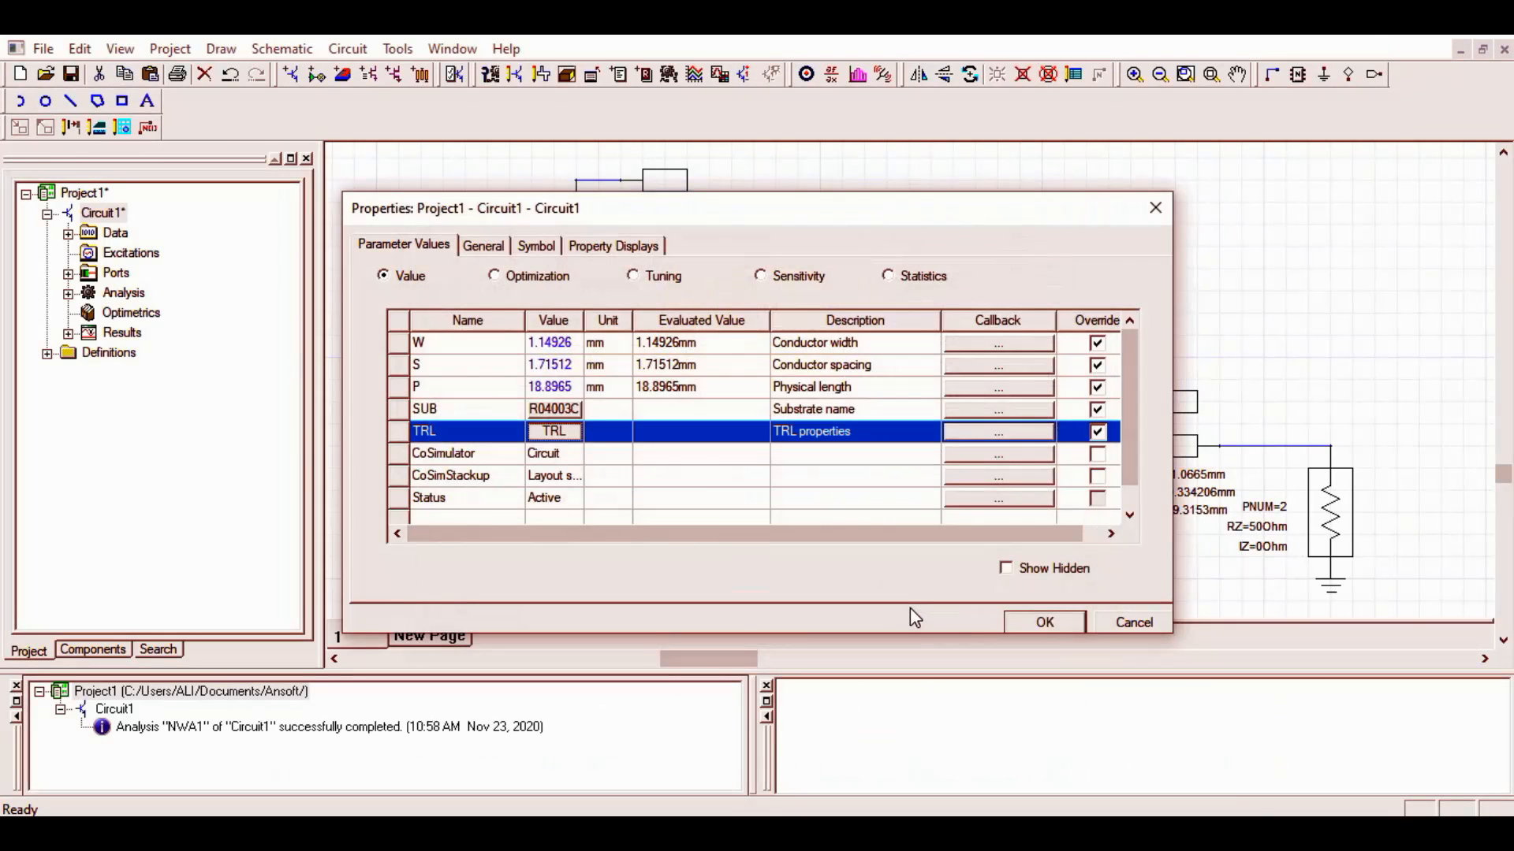
{"action": "left_click", "coordinate": [1039, 627]}
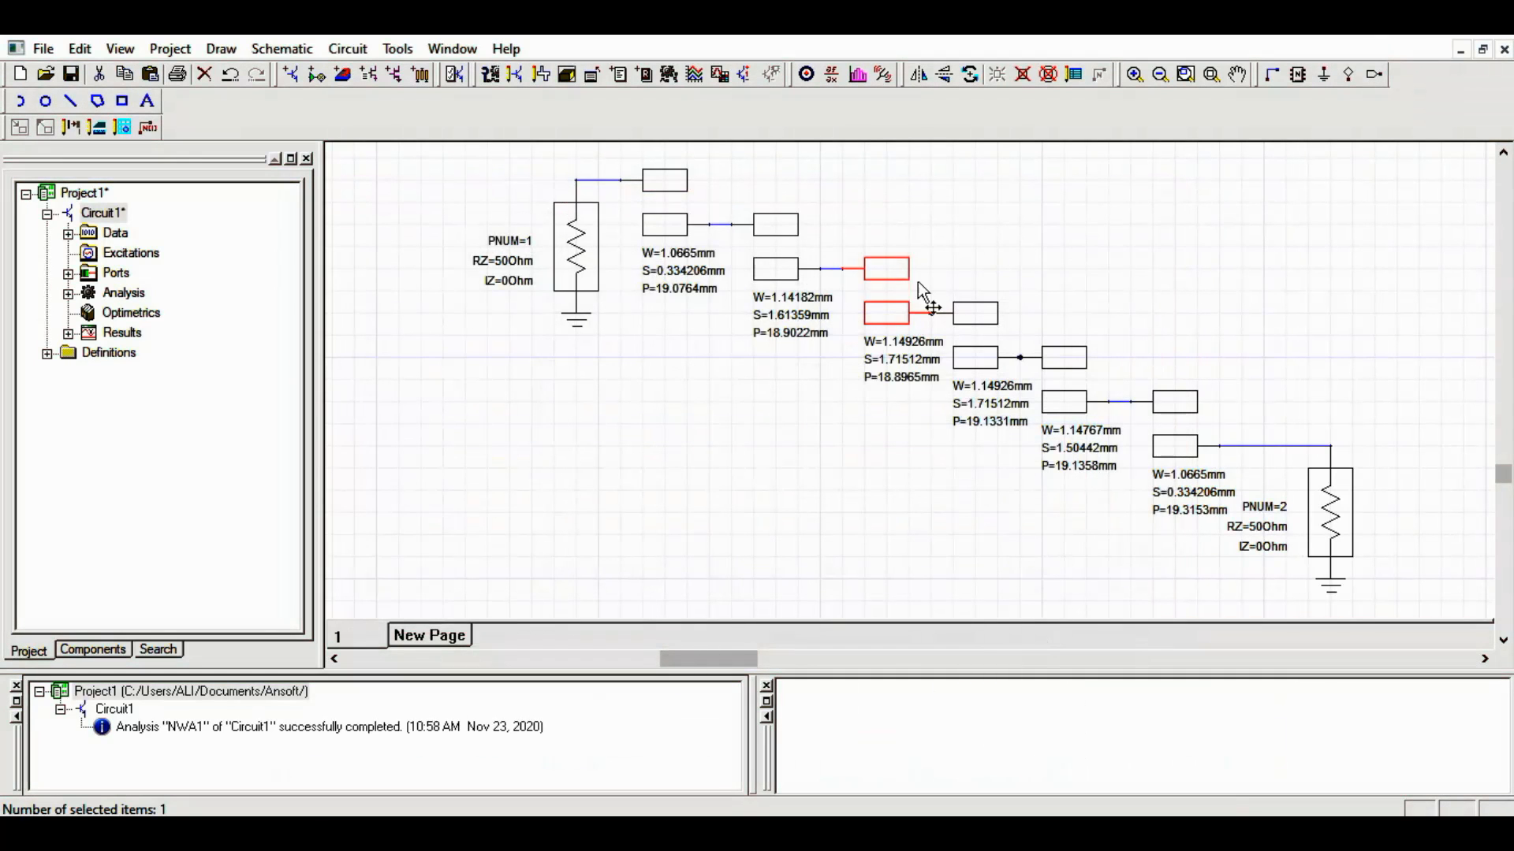
Delete the fourth, fifth and sixth coupled-line sections along with their leftover wires up to port 2
{"action": "left_click_drag", "start_coordinate": [1015, 367], "coordinate": [1155, 402]}
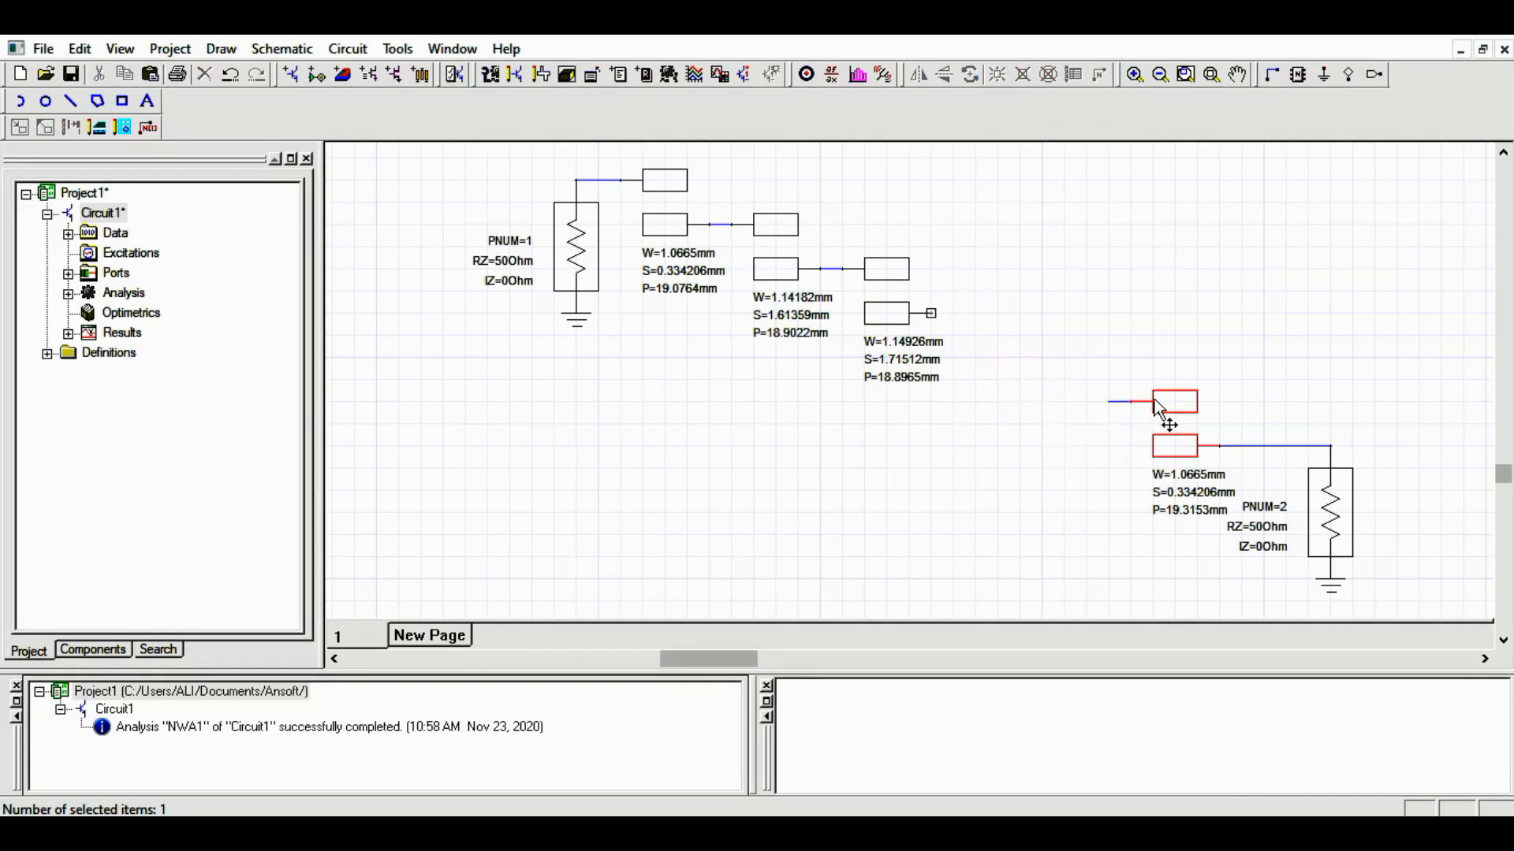
{"action": "key", "text": "Delete"}
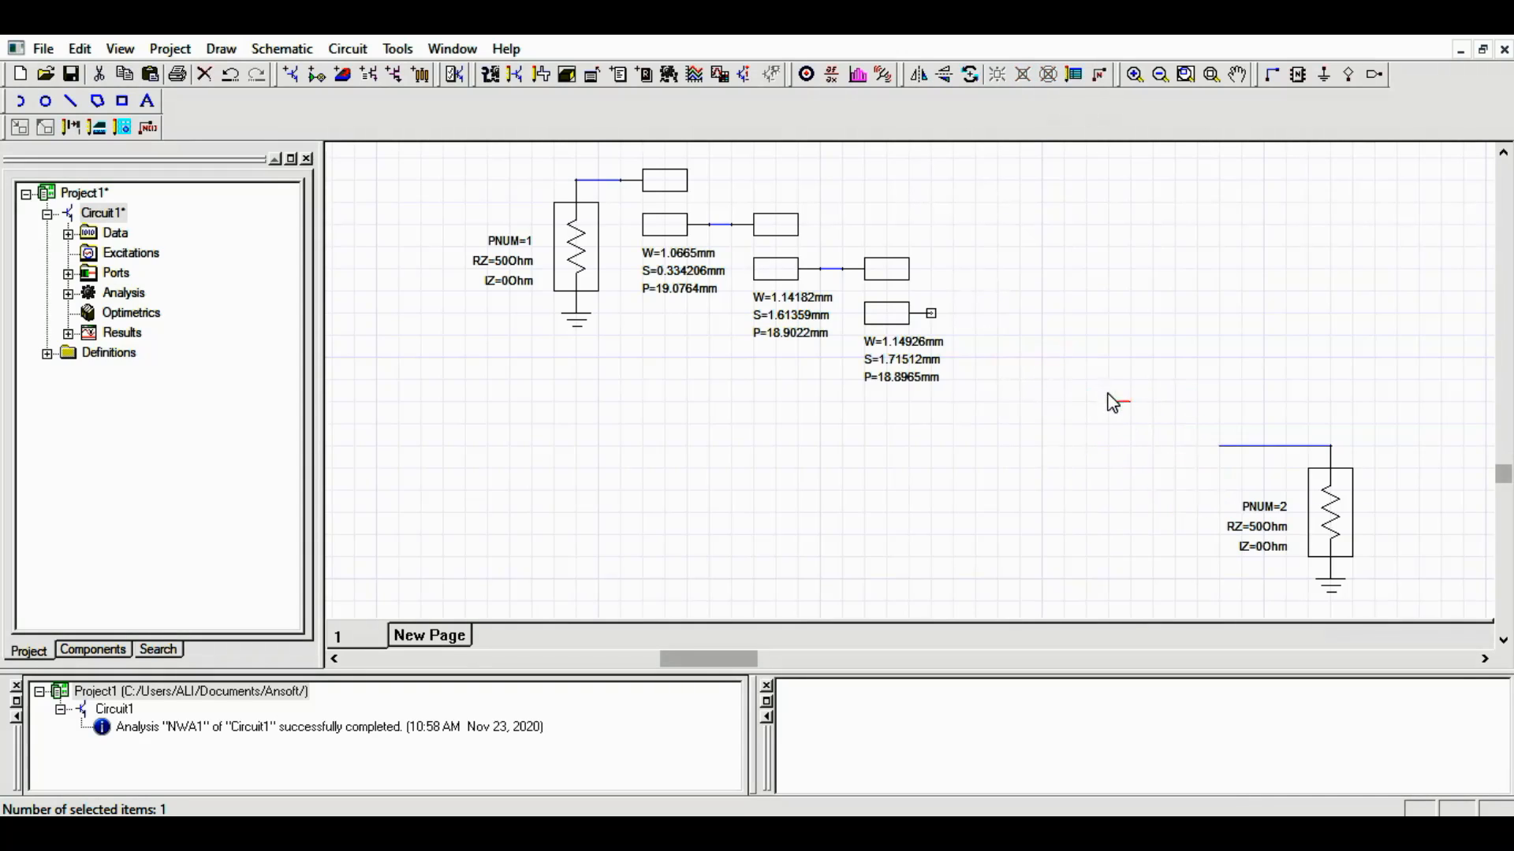
{"action": "left_click", "coordinate": [1246, 462]}
{"action": "key", "text": "Delete"}
Copy the third coupled lines, merge the layers and place the copy as the fourth section, connected to the third one's output
{"action": "left_click", "coordinate": [896, 314]}
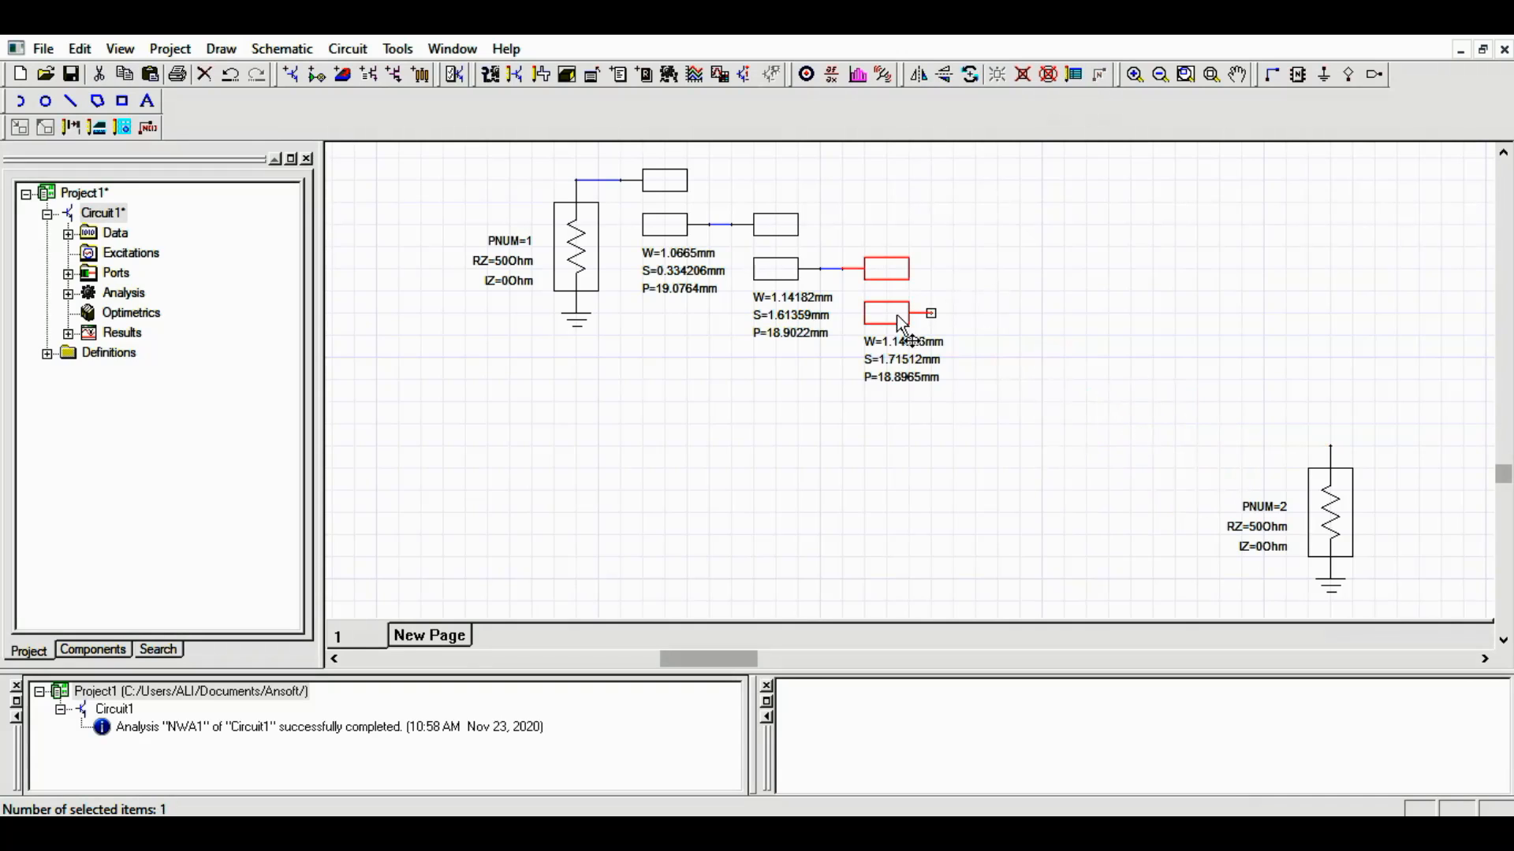
{"action": "key", "text": "ctrl+c"}
{"action": "key", "text": "ctrl+v"}
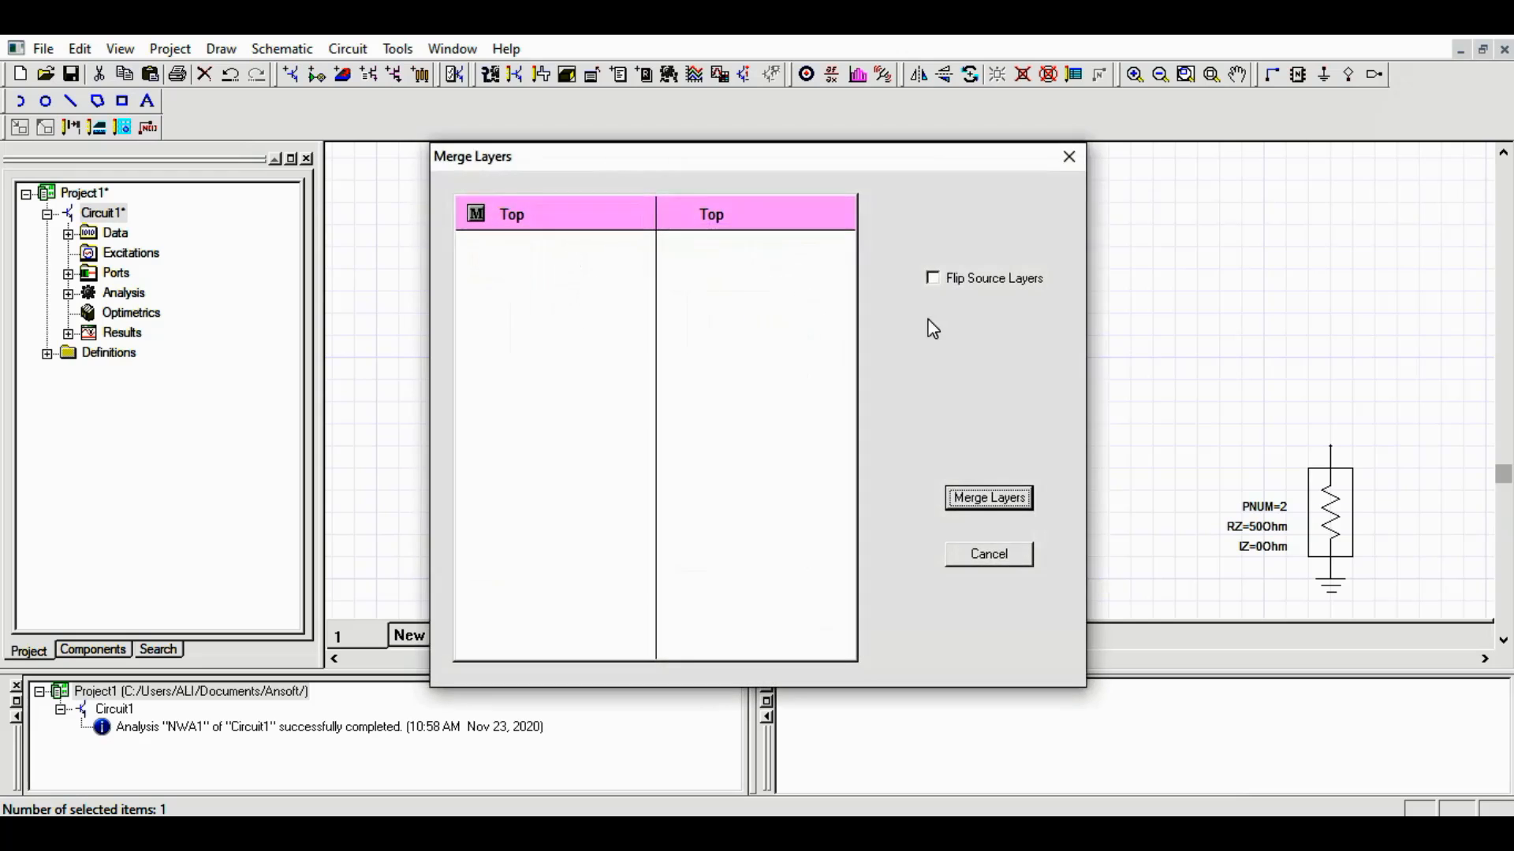
{"action": "left_click", "coordinate": [977, 499]}
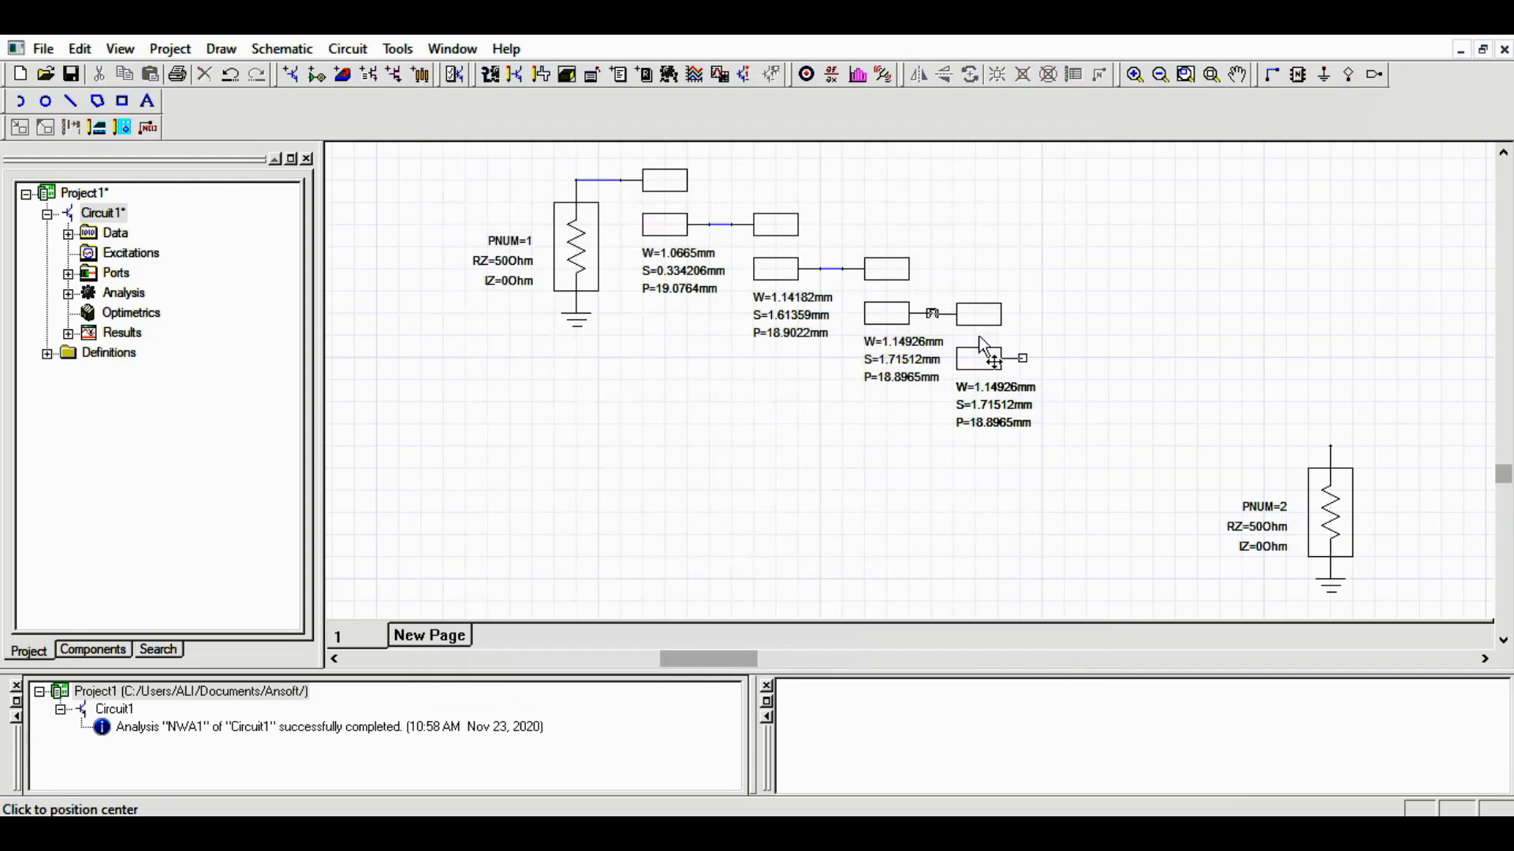
{"action": "left_click", "coordinate": [977, 337]}
Copy the second coupled lines, merge the layers and place the copy as the fifth section after the fourth one
{"action": "left_click", "coordinate": [786, 280]}
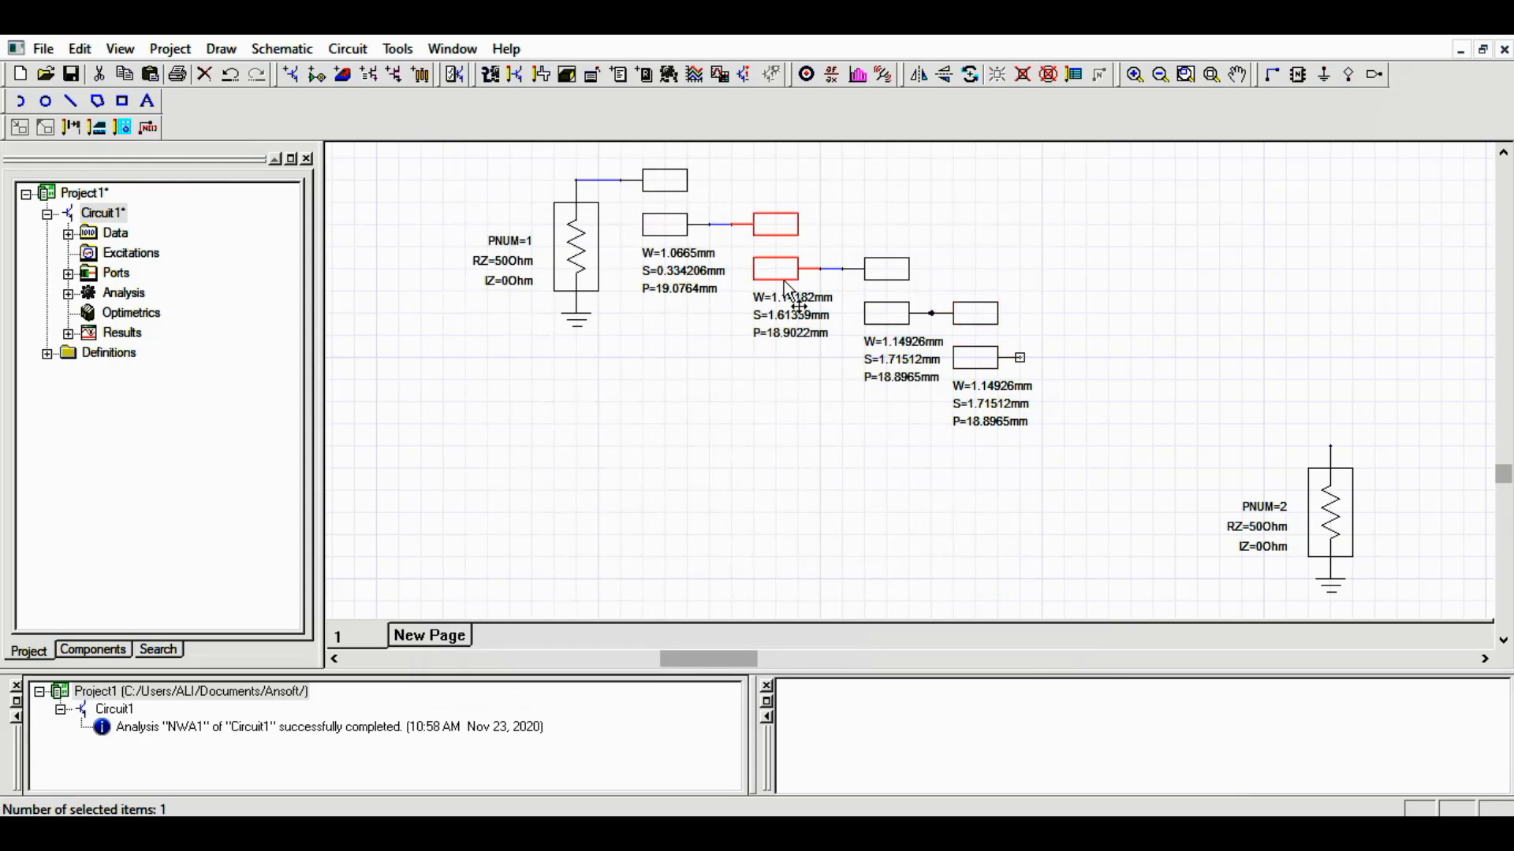
{"action": "key", "text": "ctrl+v"}
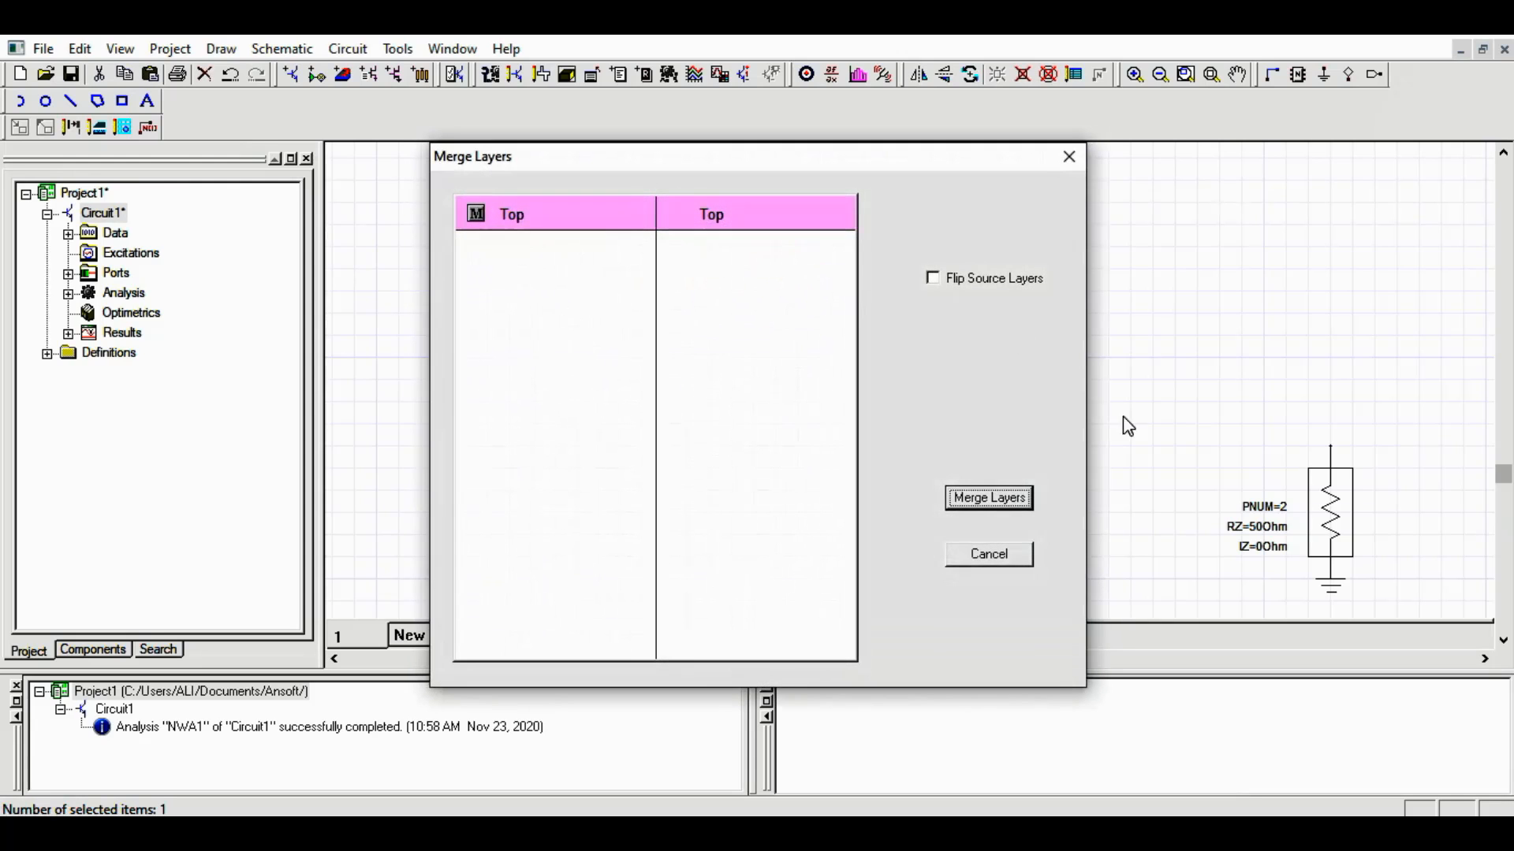
{"action": "left_click", "coordinate": [1029, 497]}
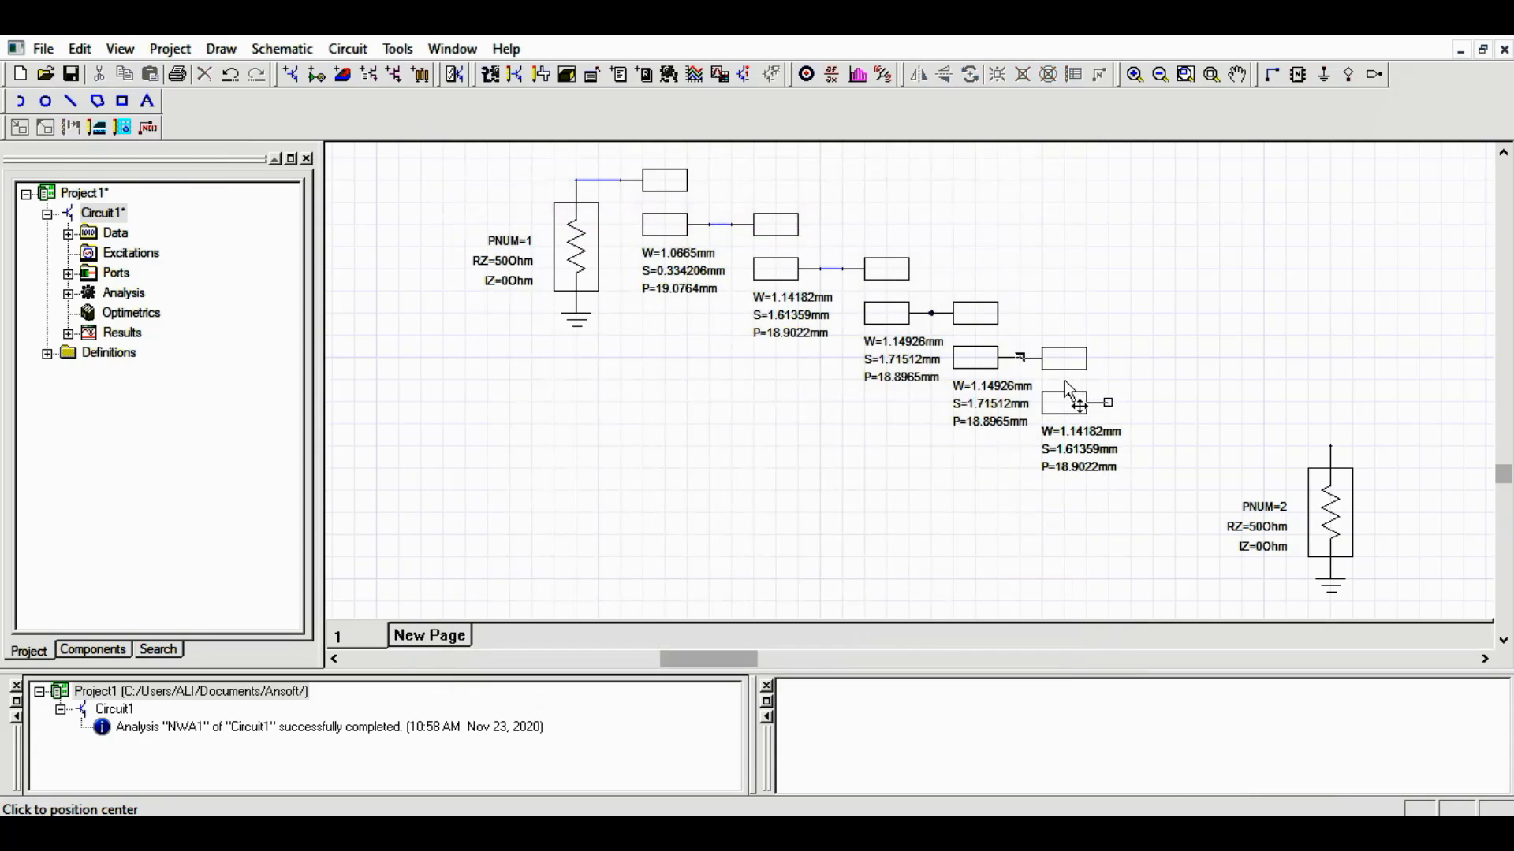
{"action": "left_click", "coordinate": [1065, 380]}
Copy the first coupled lines with merged layers, place the copy as the sixth section and wire its output to port 2
{"action": "left_click", "coordinate": [678, 233]}
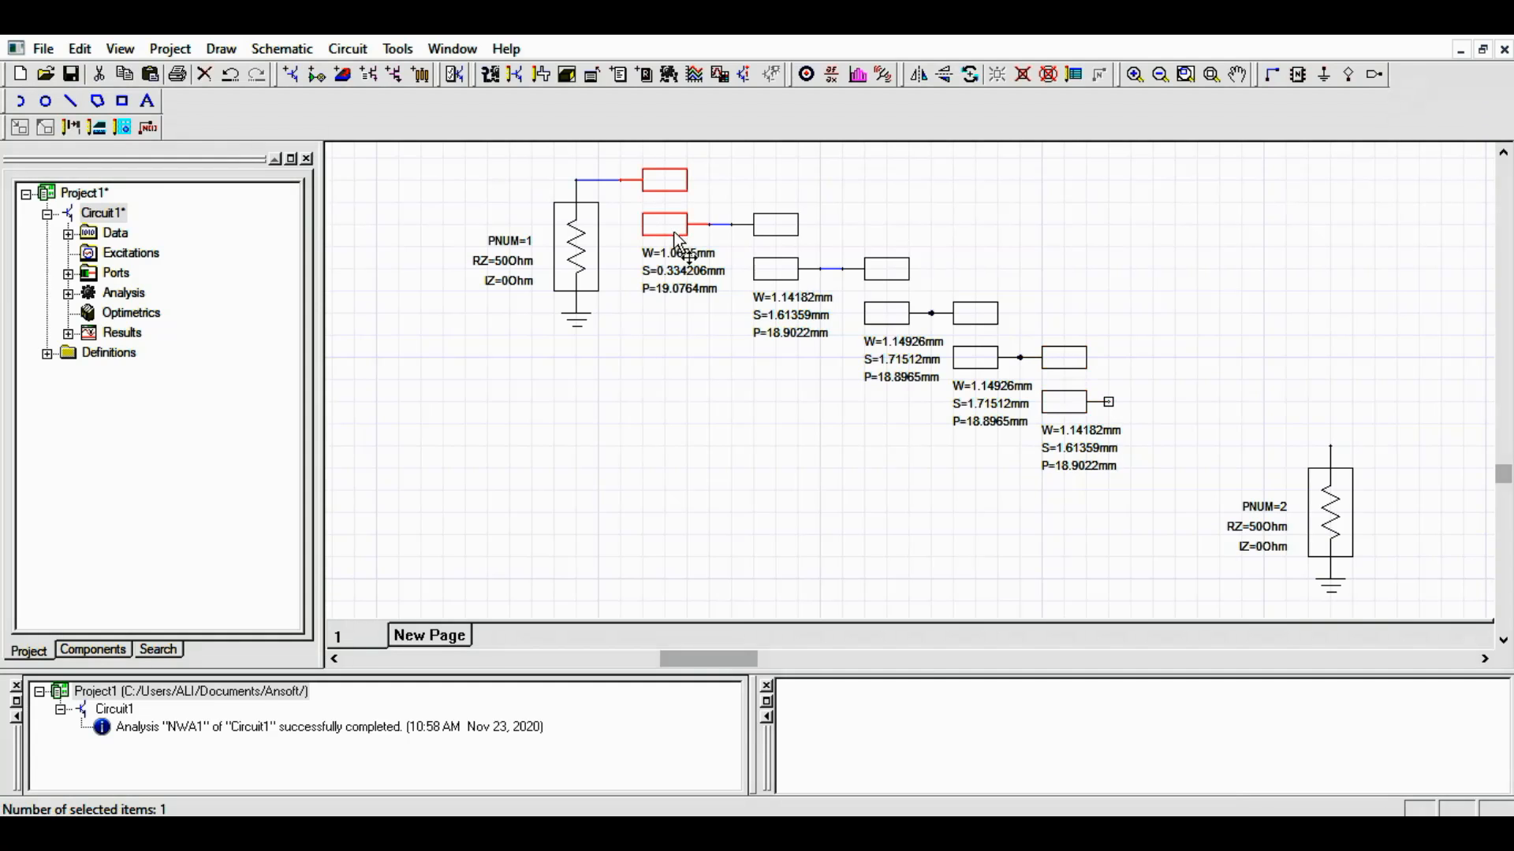
{"action": "key", "text": "ctrl+c"}
{"action": "key", "text": "ctrl+v"}
{"action": "left_click", "coordinate": [1030, 499]}
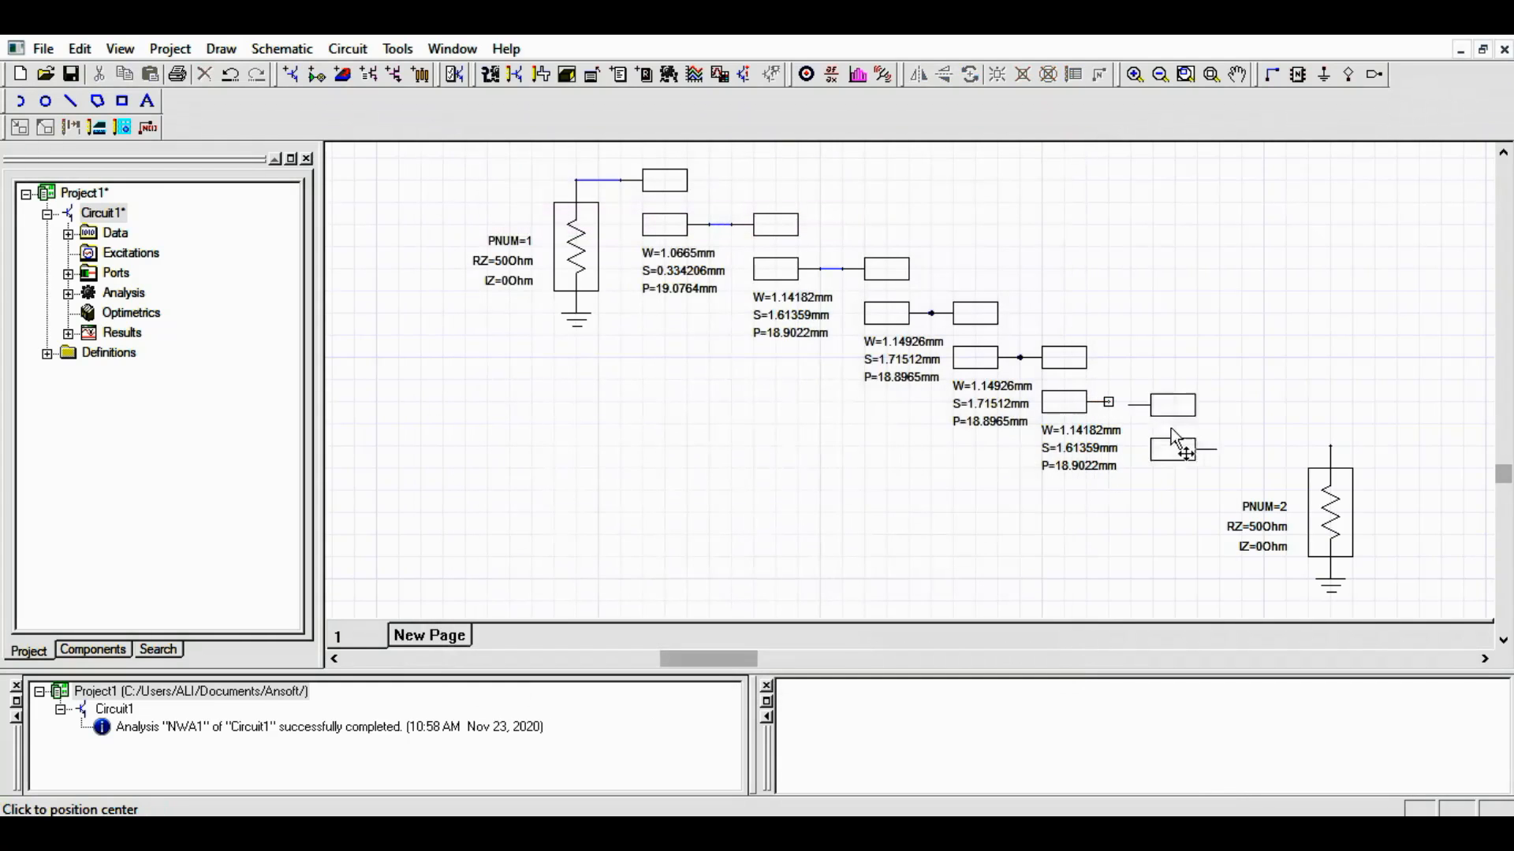
{"action": "left_click", "coordinate": [1154, 423]}
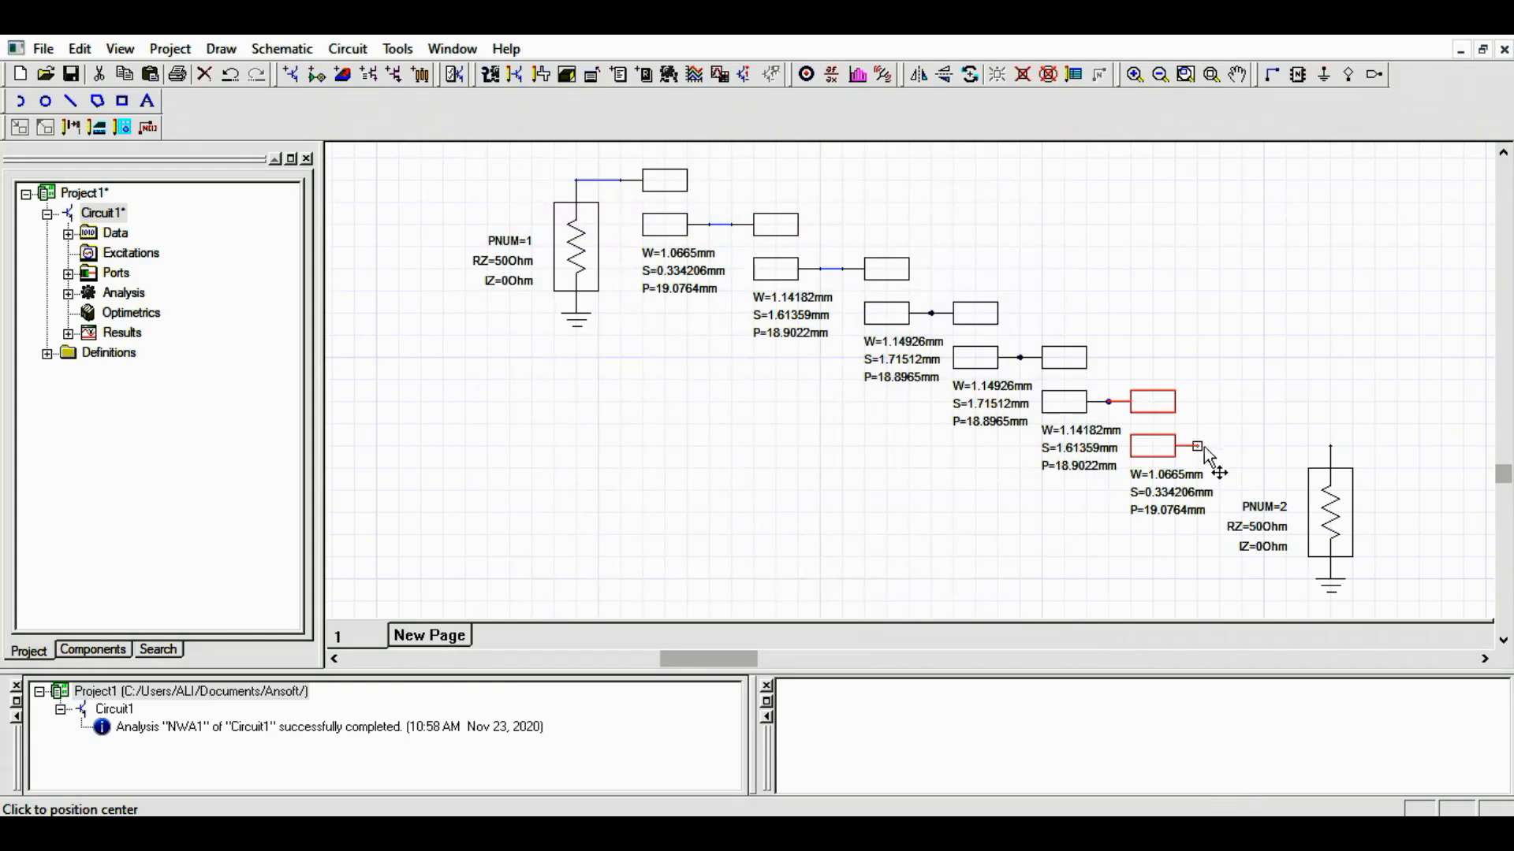
{"action": "left_click", "coordinate": [1198, 447]}
{"action": "left_click", "coordinate": [1331, 447]}
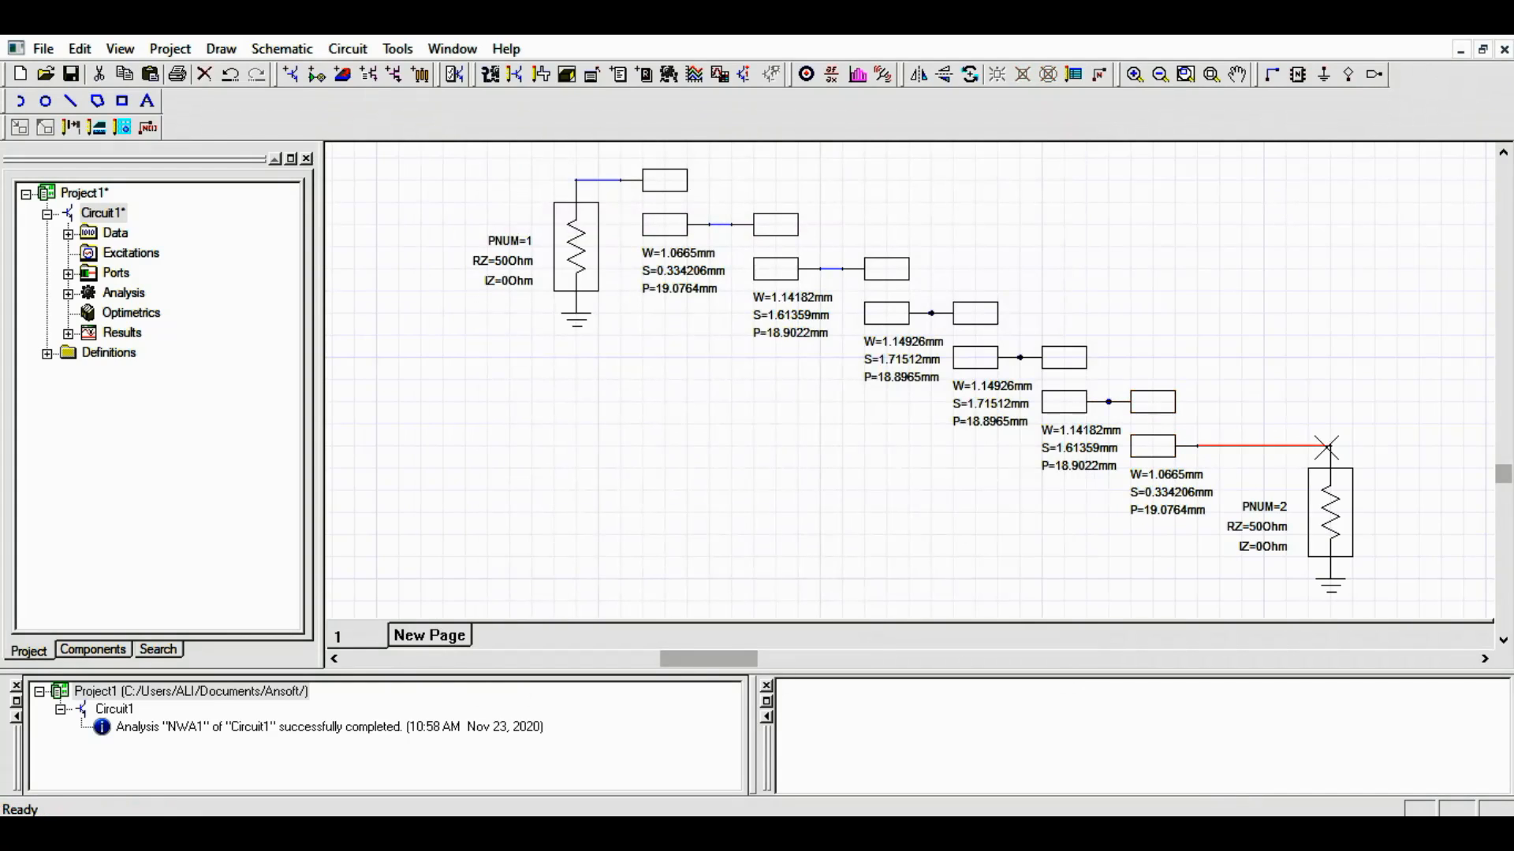
Rerun the analysis of Circuit1 and expand the project's messages
{"action": "left_click", "coordinate": [68, 293]}
{"action": "left_click", "coordinate": [123, 298]}
{"action": "right_click", "coordinate": [122, 303]}
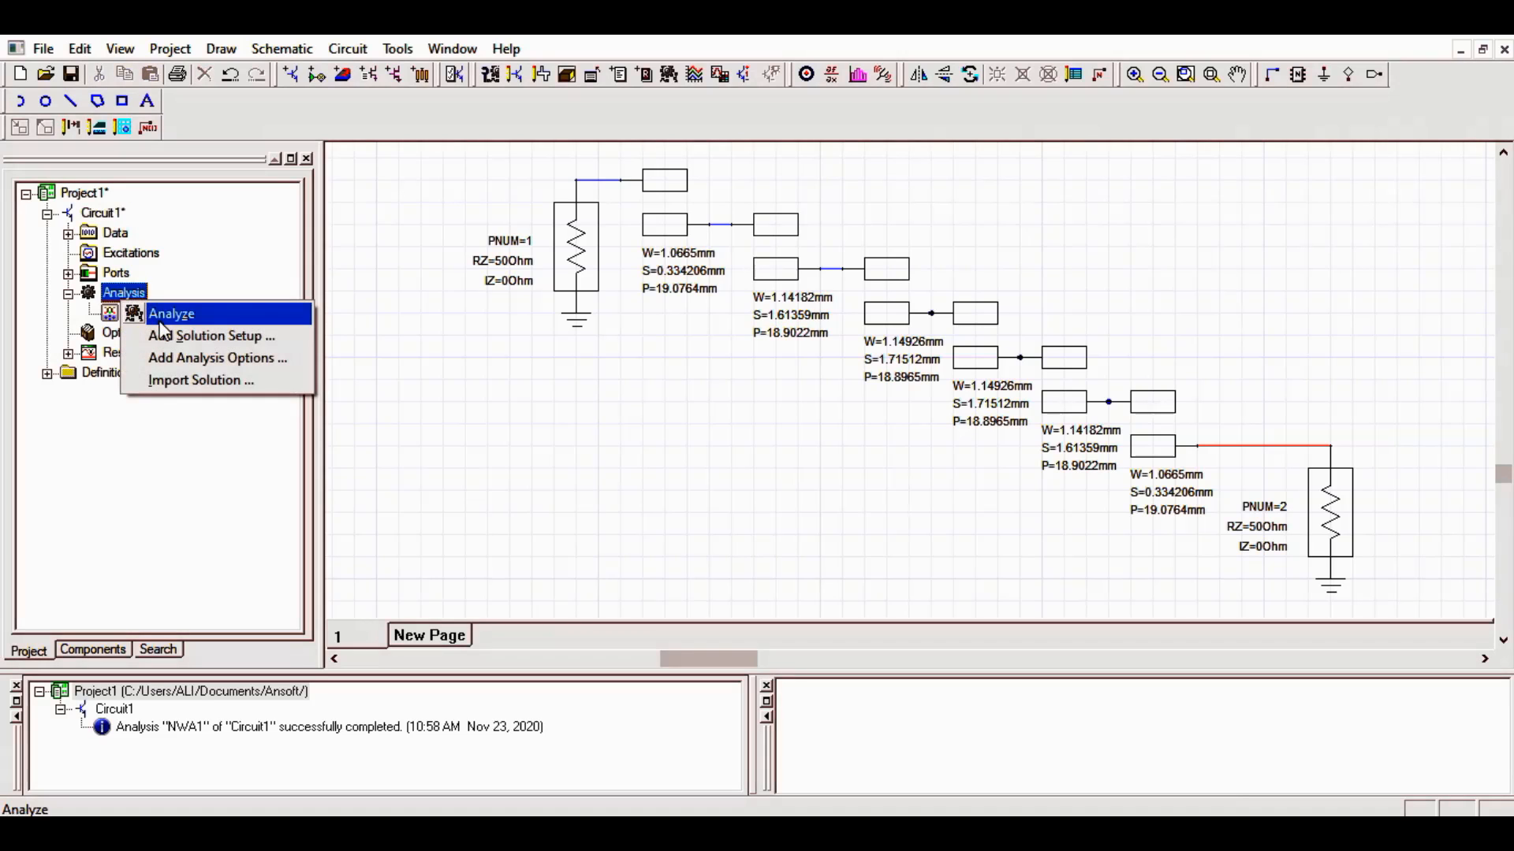
{"action": "left_click", "coordinate": [170, 314]}
{"action": "left_click", "coordinate": [37, 692]}
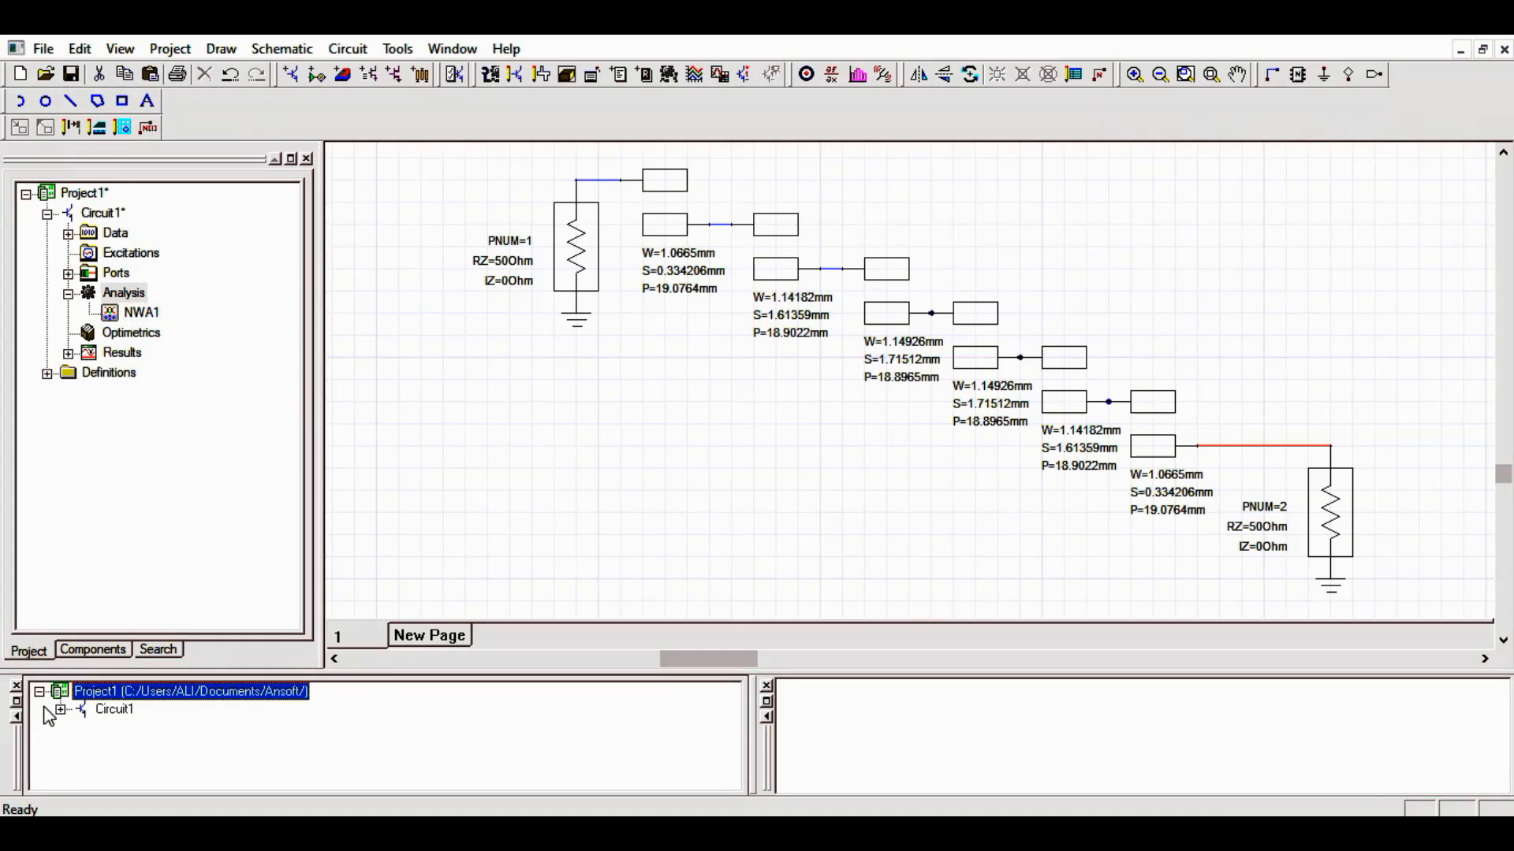
Check the analysis message of Circuit1 and open XY Plot 1 from the results
{"action": "left_click", "coordinate": [60, 710]}
{"action": "left_click", "coordinate": [68, 353]}
{"action": "double_click", "coordinate": [119, 352]}
{"action": "left_click", "coordinate": [69, 352]}
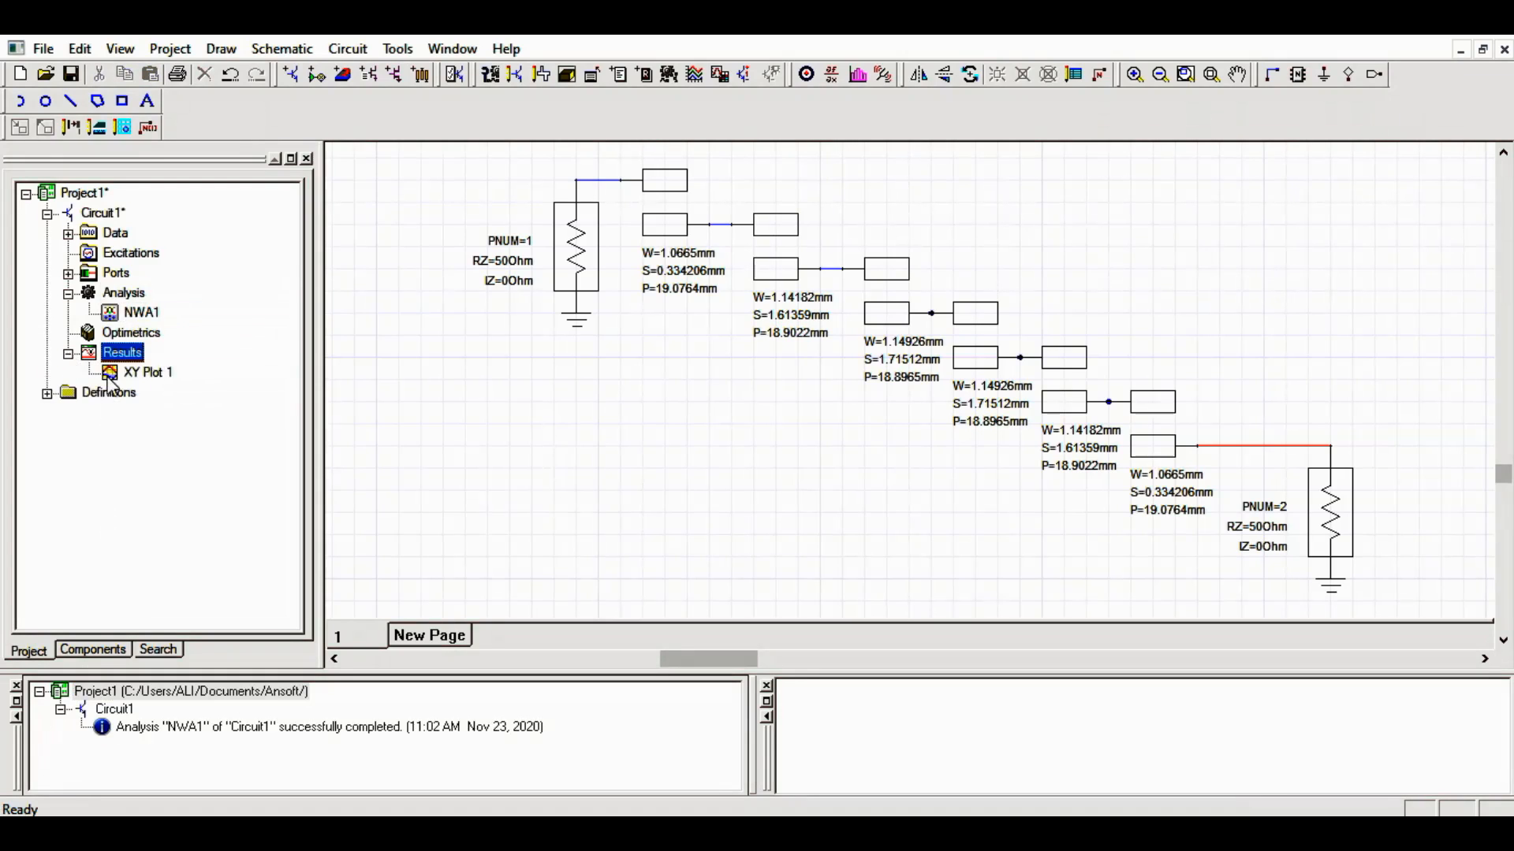
{"action": "double_click", "coordinate": [126, 373]}
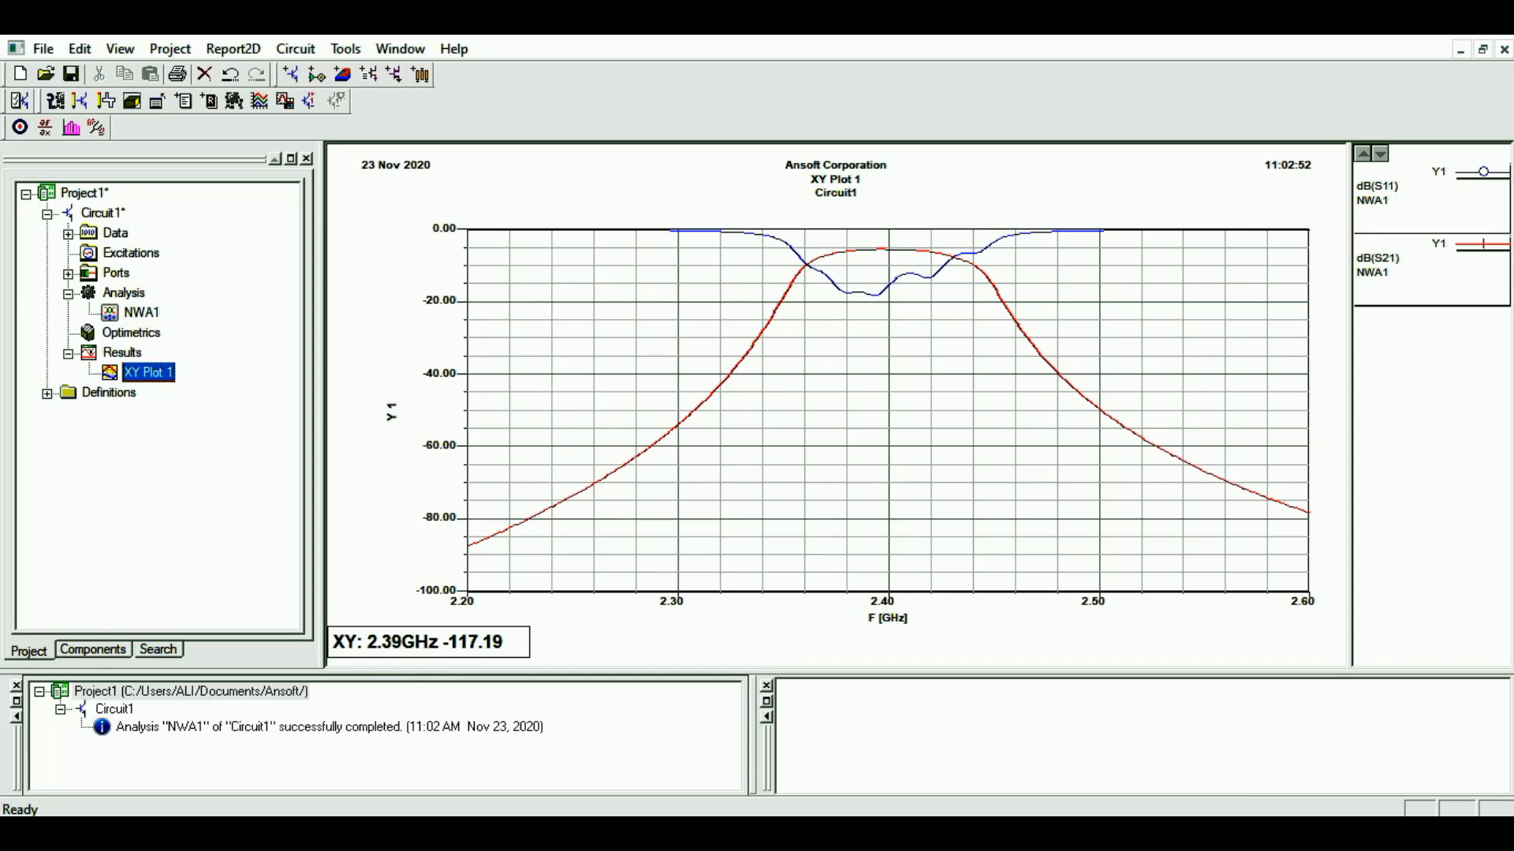
Switch to the lab manual PDF, review its reference schematic and response plot, and close BPF.pdf after viewing its schematic
{"action": "left_click", "coordinate": [659, 702]}
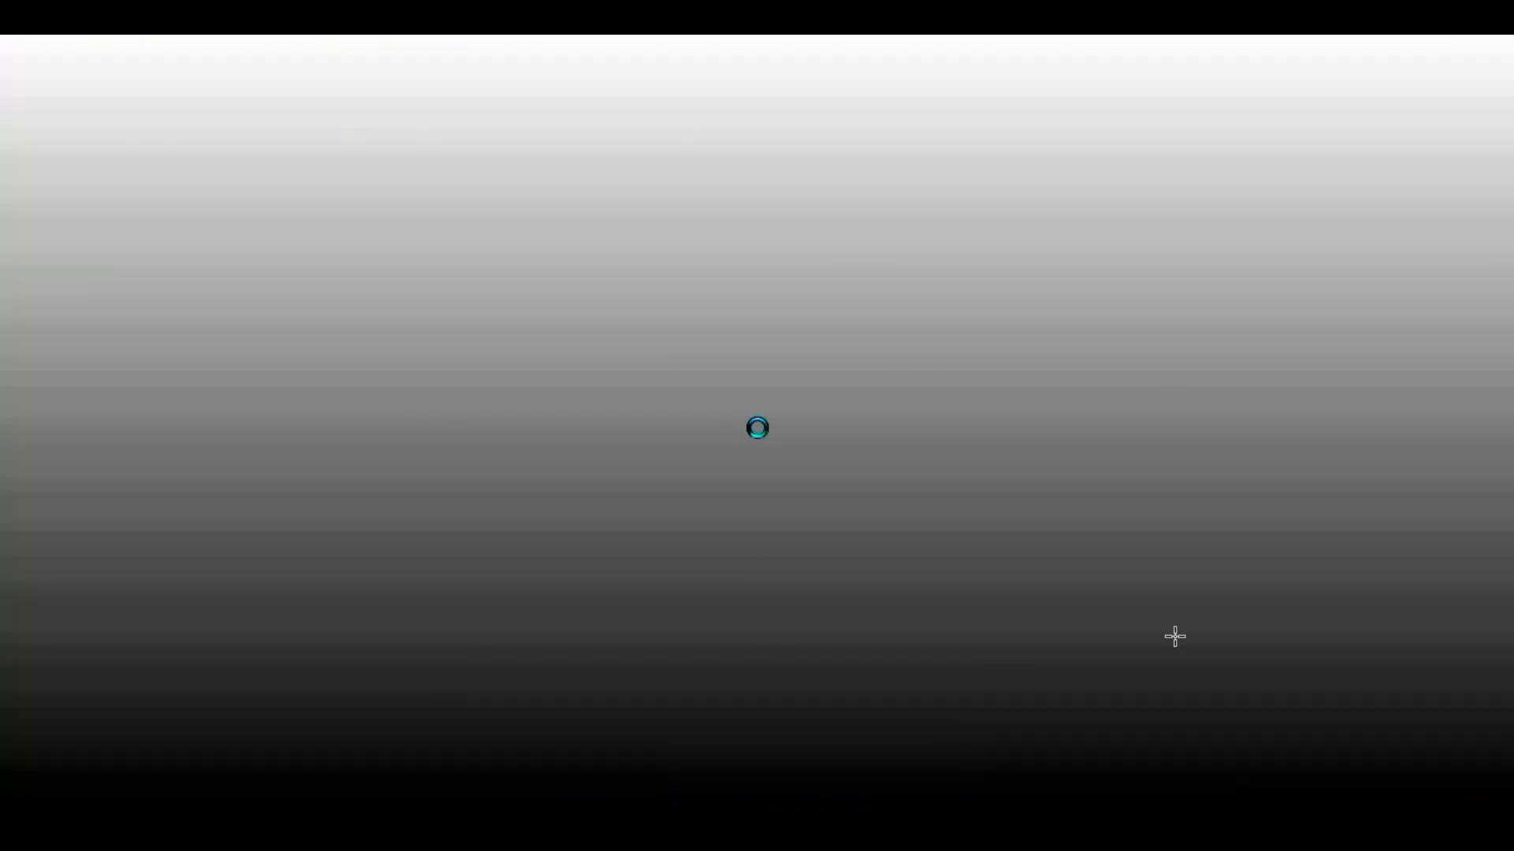
{"action": "left_click_drag", "start_coordinate": [1431, 481], "coordinate": [1455, 630]}
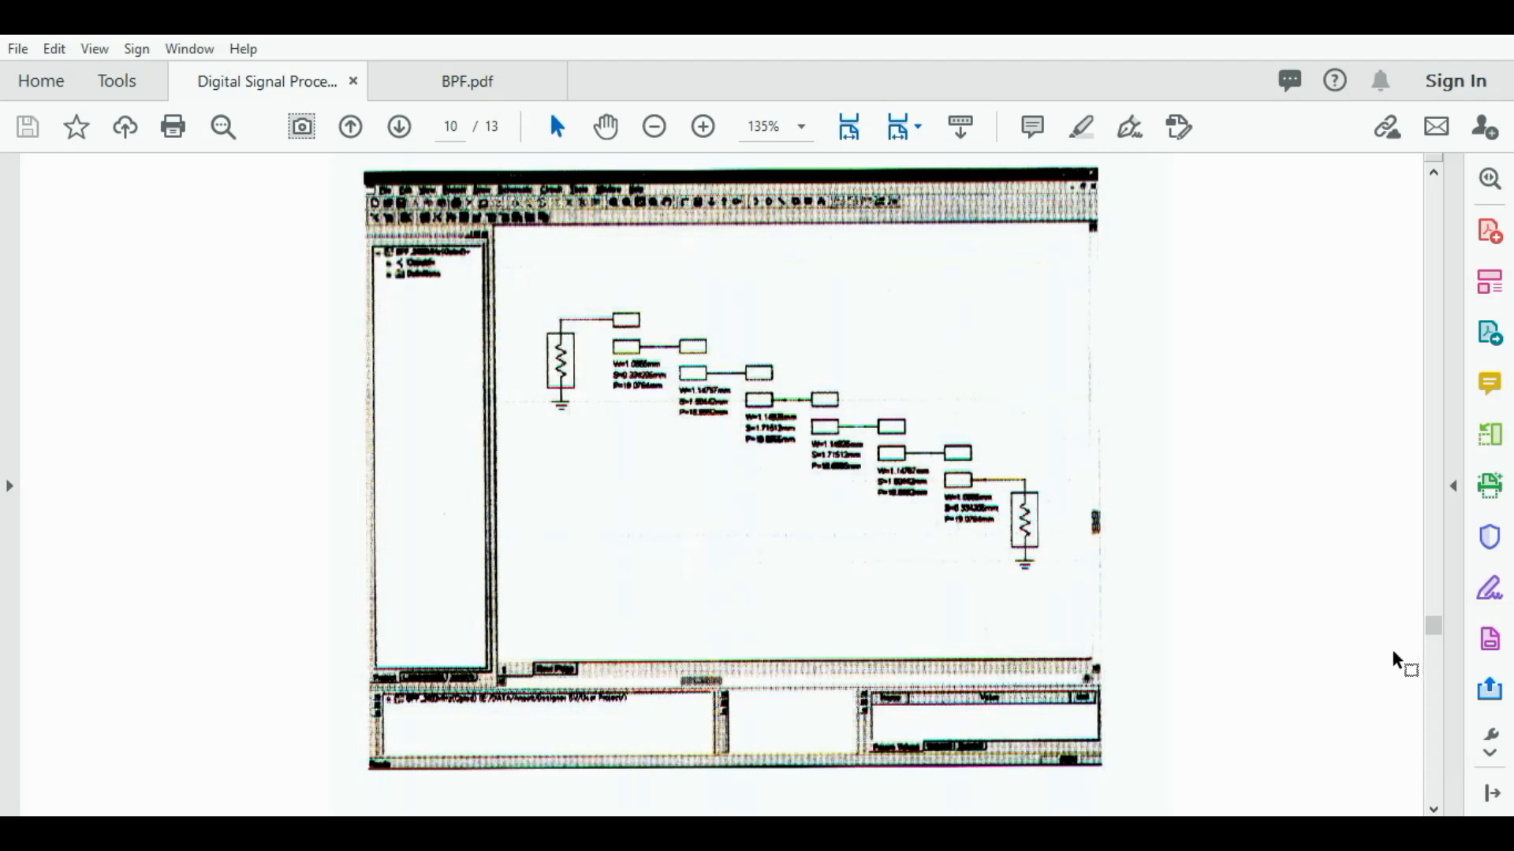
{"action": "left_click_drag", "start_coordinate": [1436, 623], "coordinate": [1437, 641]}
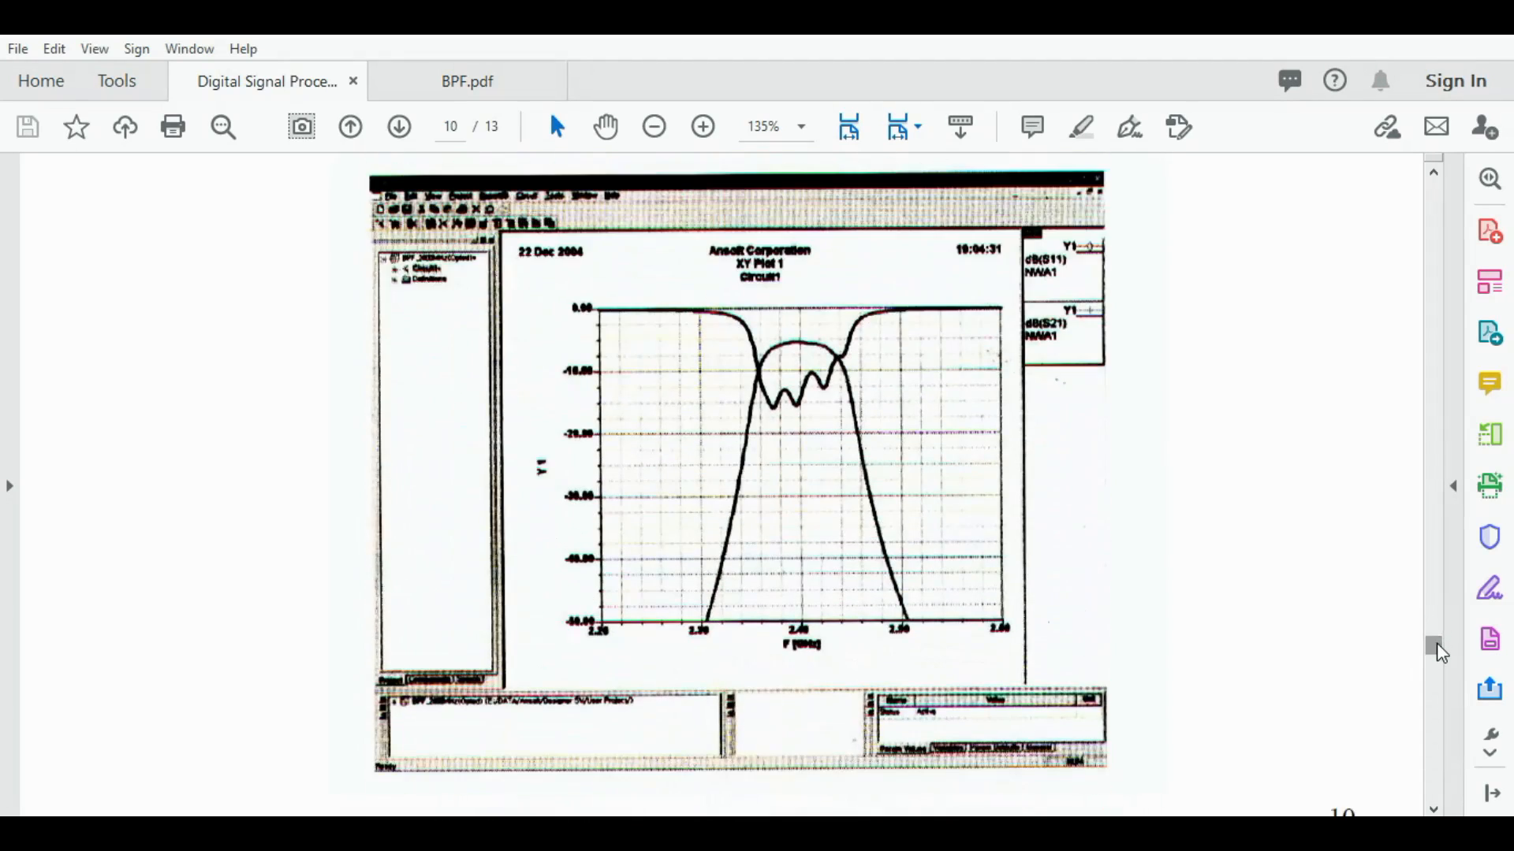
{"action": "left_click", "coordinate": [457, 81]}
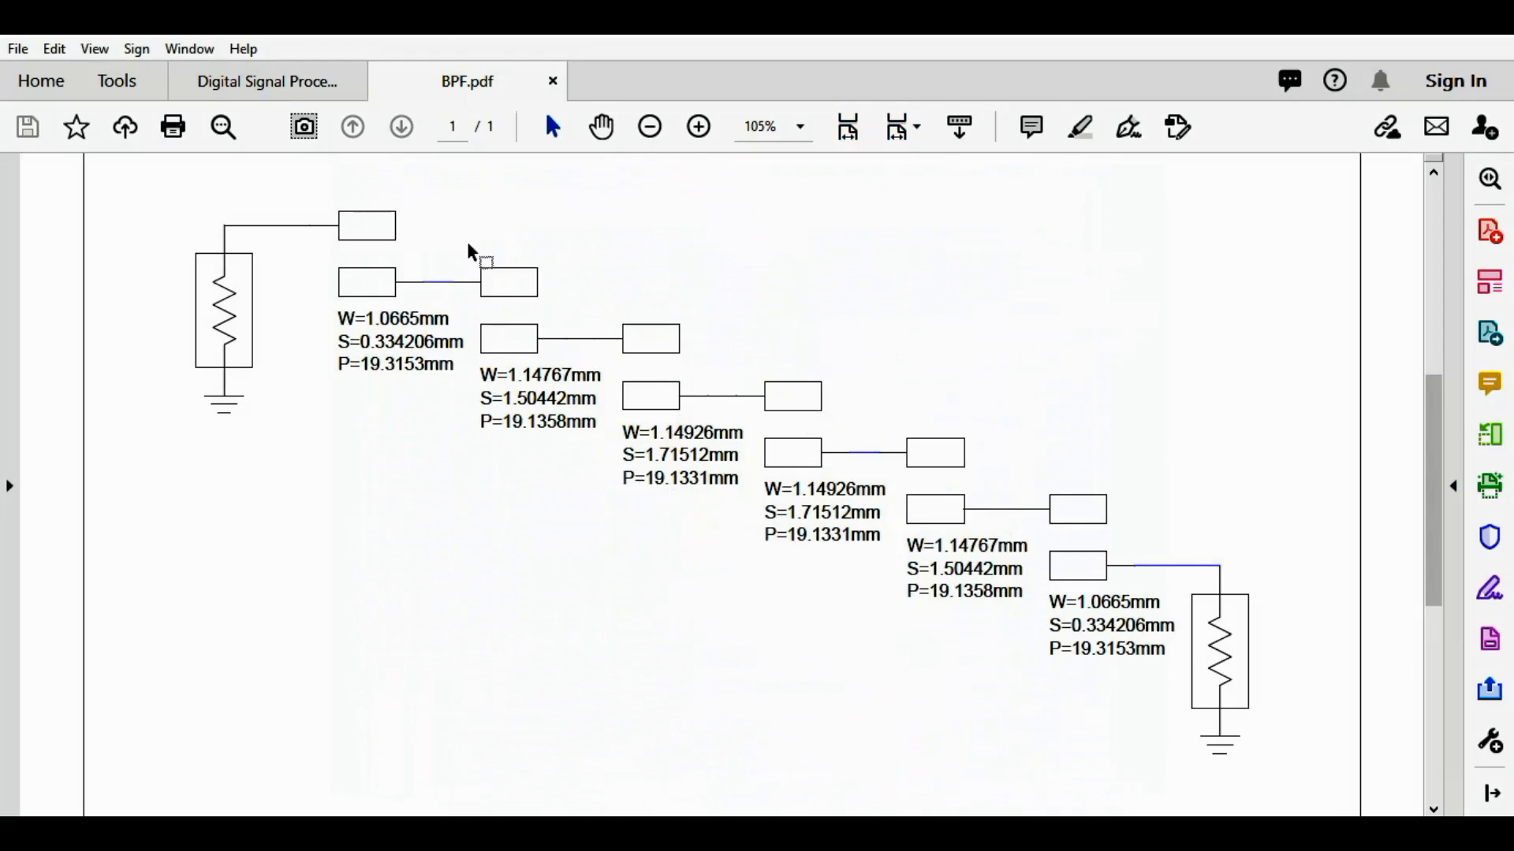
{"action": "left_click", "coordinate": [552, 81]}
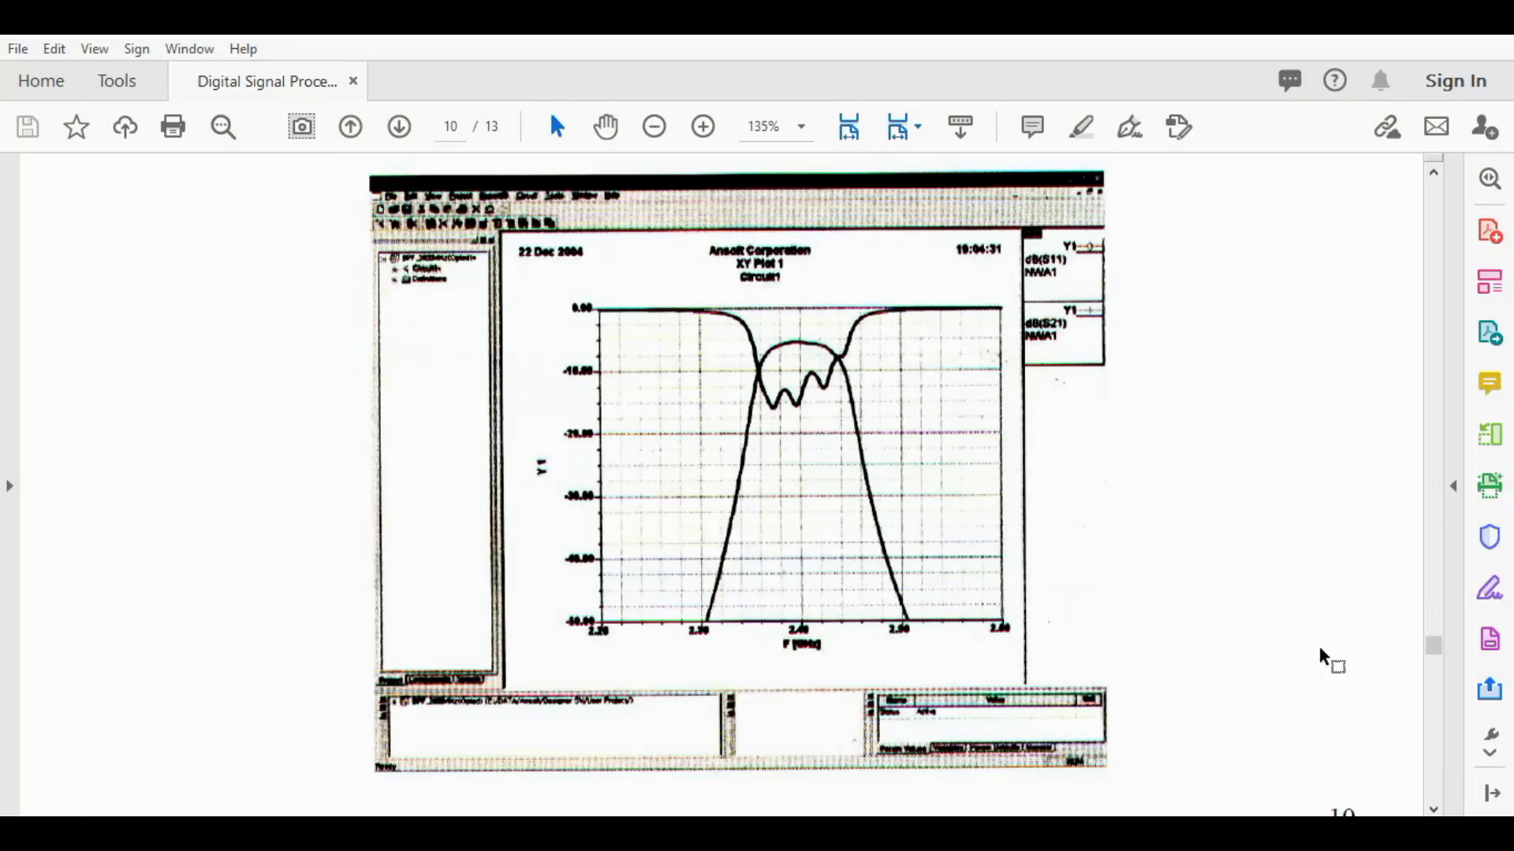
{"action": "left_click_drag", "start_coordinate": [1433, 645], "coordinate": [1436, 667]}
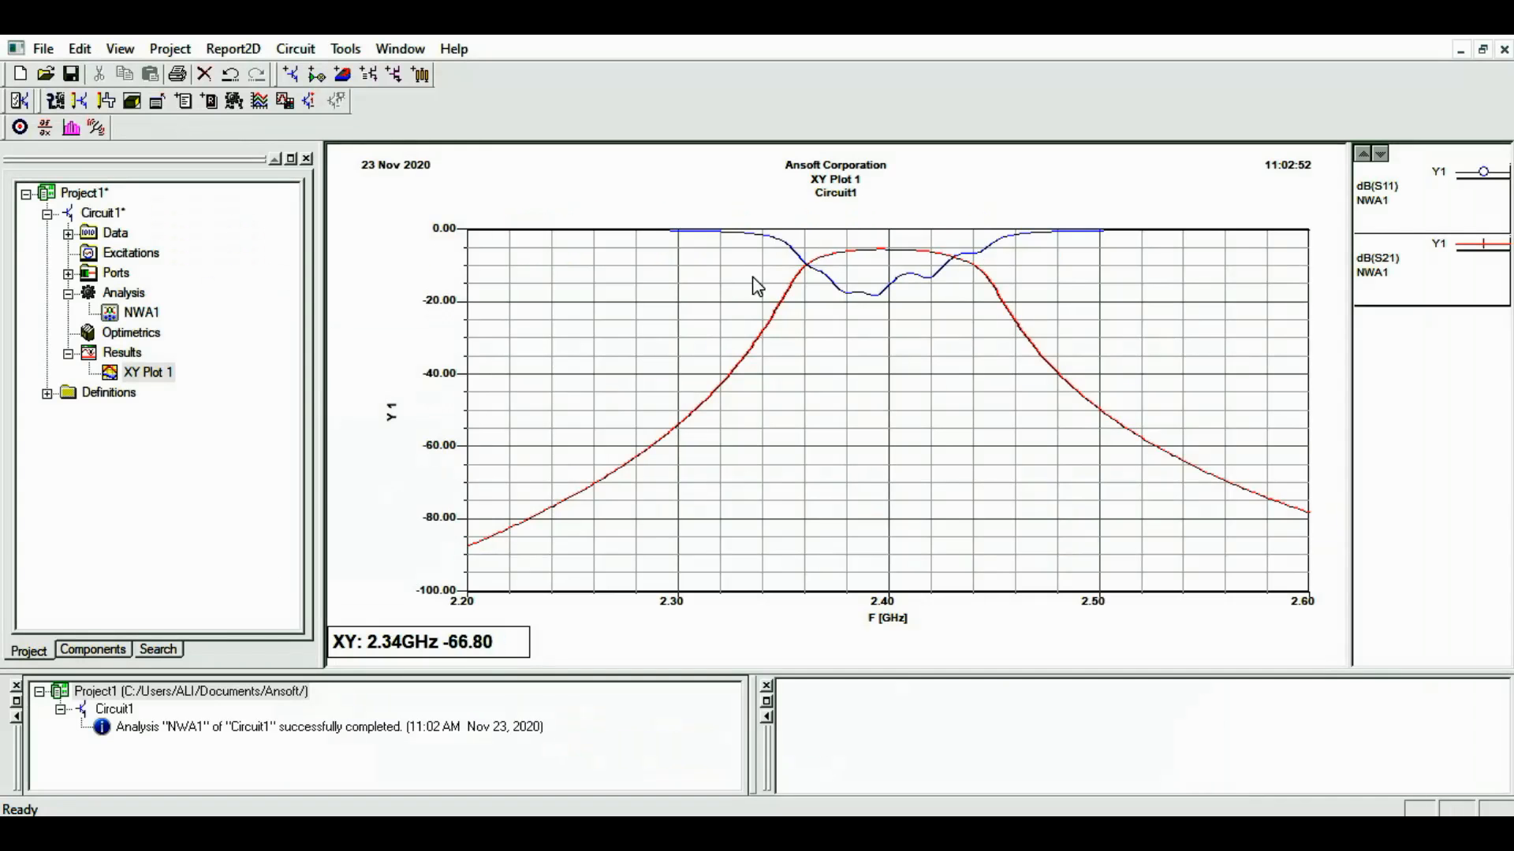
Mark all traces in XY Plot 1 and read S11 and S21 at 2.40 GHz and 2.50 GHz
{"action": "left_click", "coordinate": [915, 275]}
{"action": "left_click", "coordinate": [889, 249]}
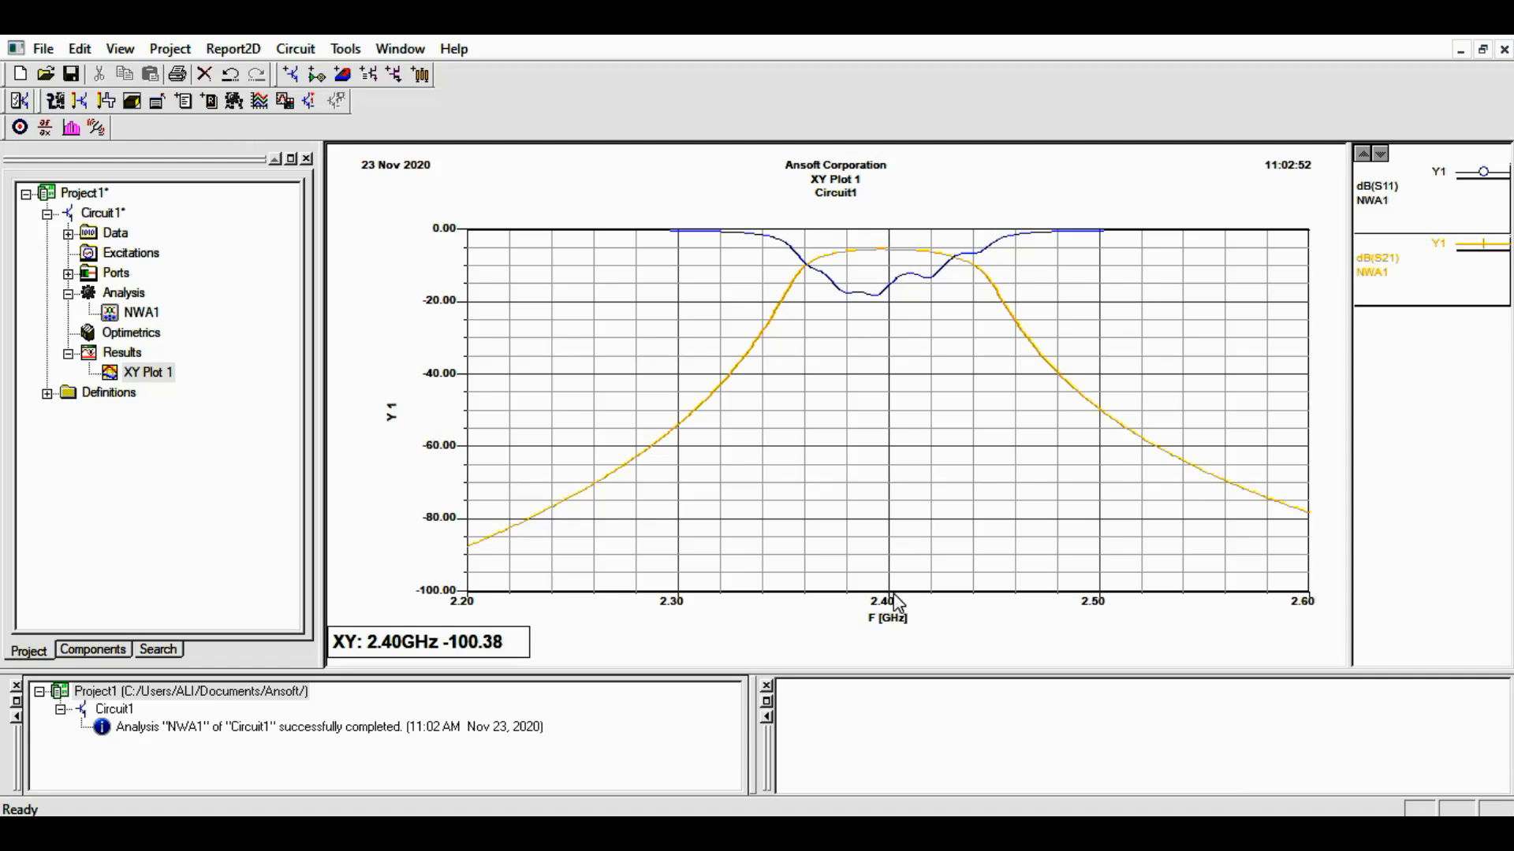
{"action": "right_click", "coordinate": [877, 252]}
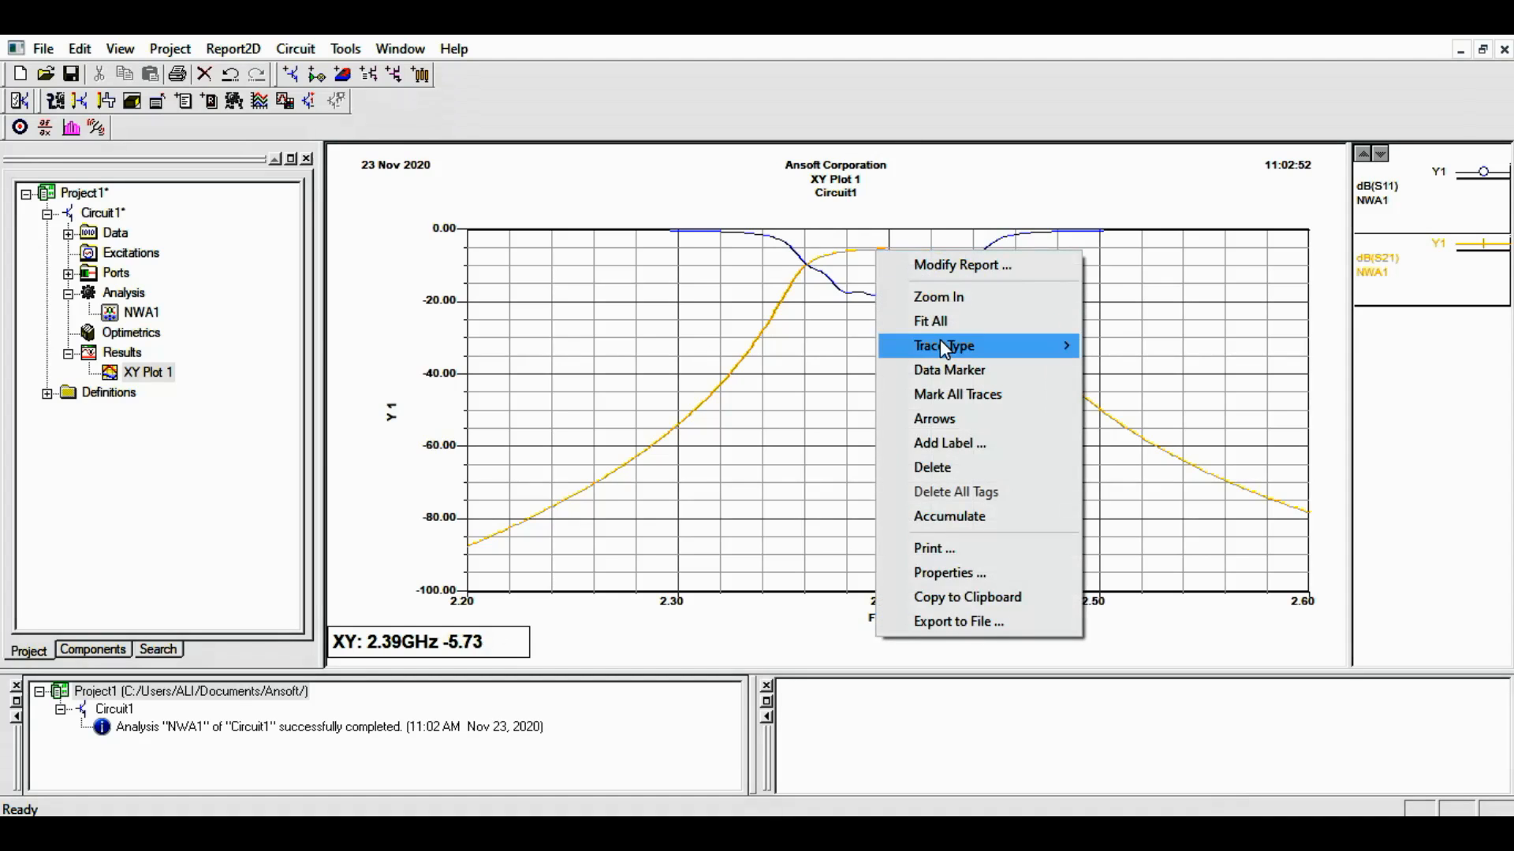
{"action": "mouse_move", "coordinate": [968, 354]}
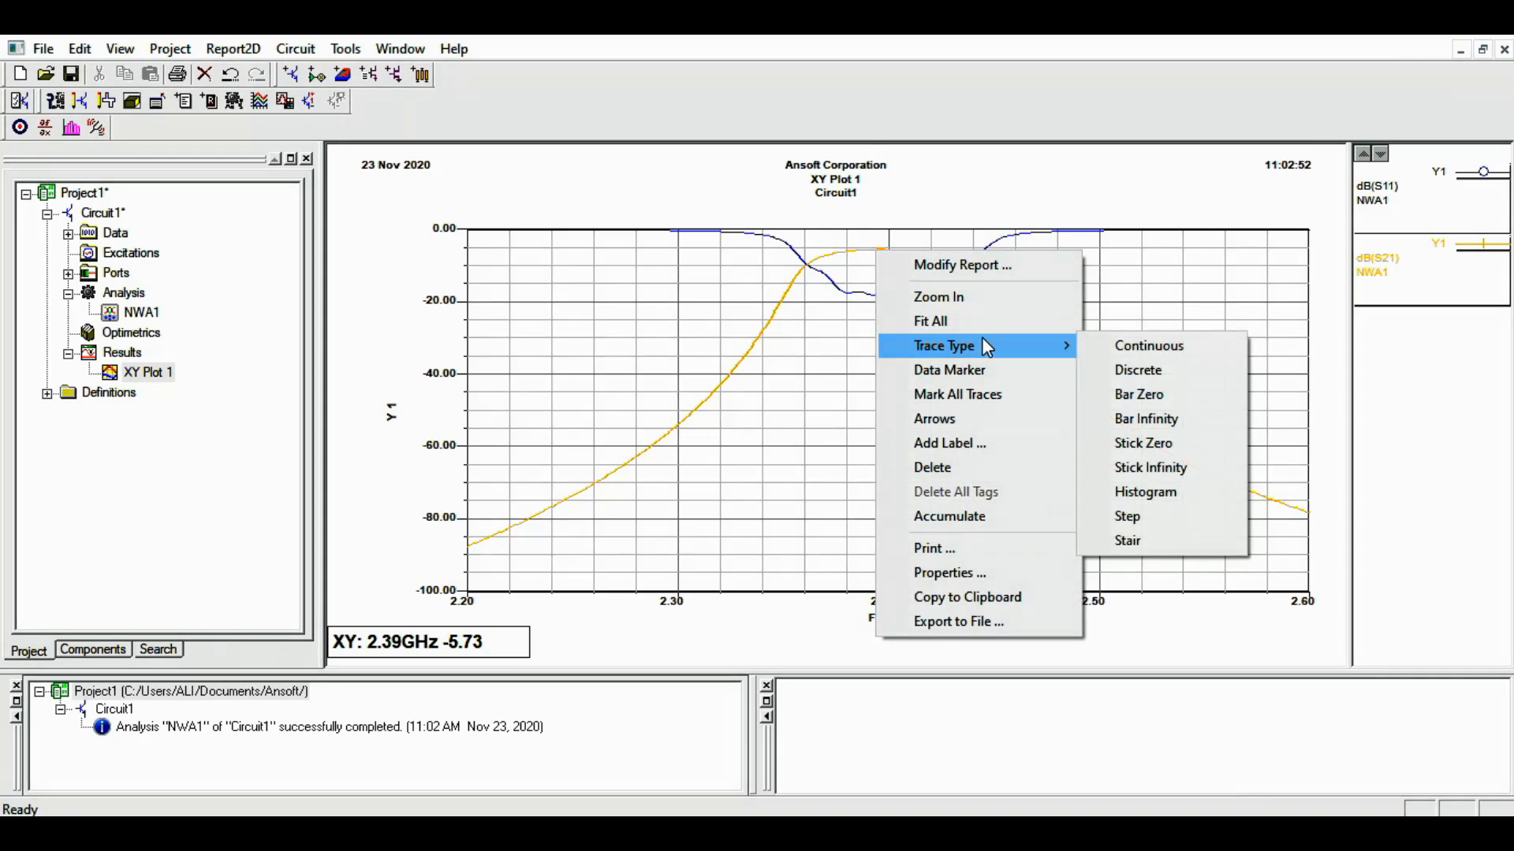
{"action": "left_click", "coordinate": [980, 394]}
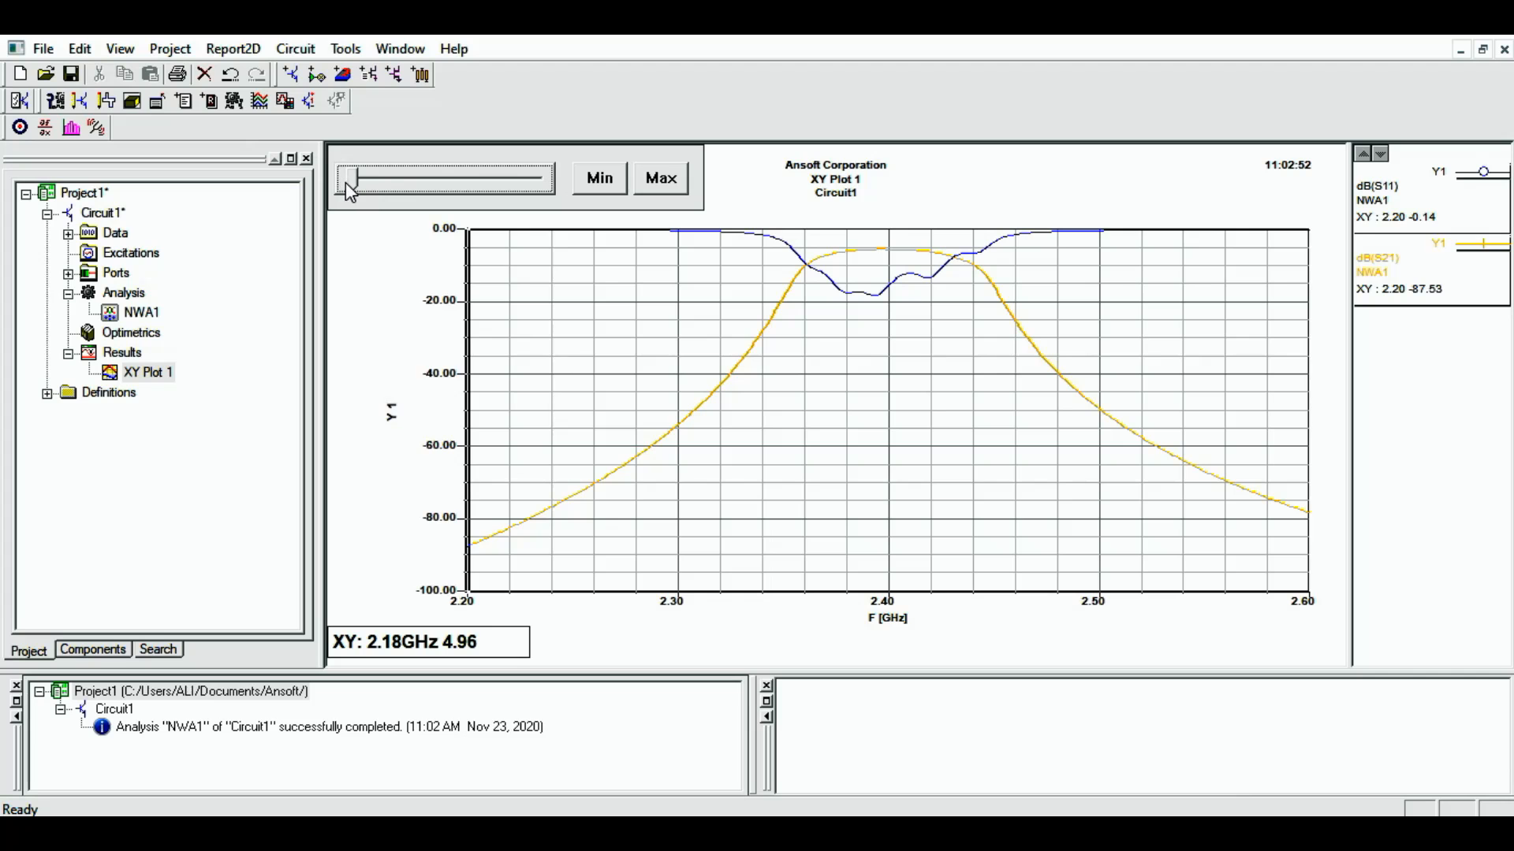
{"action": "left_click_drag", "start_coordinate": [355, 182], "coordinate": [454, 217]}
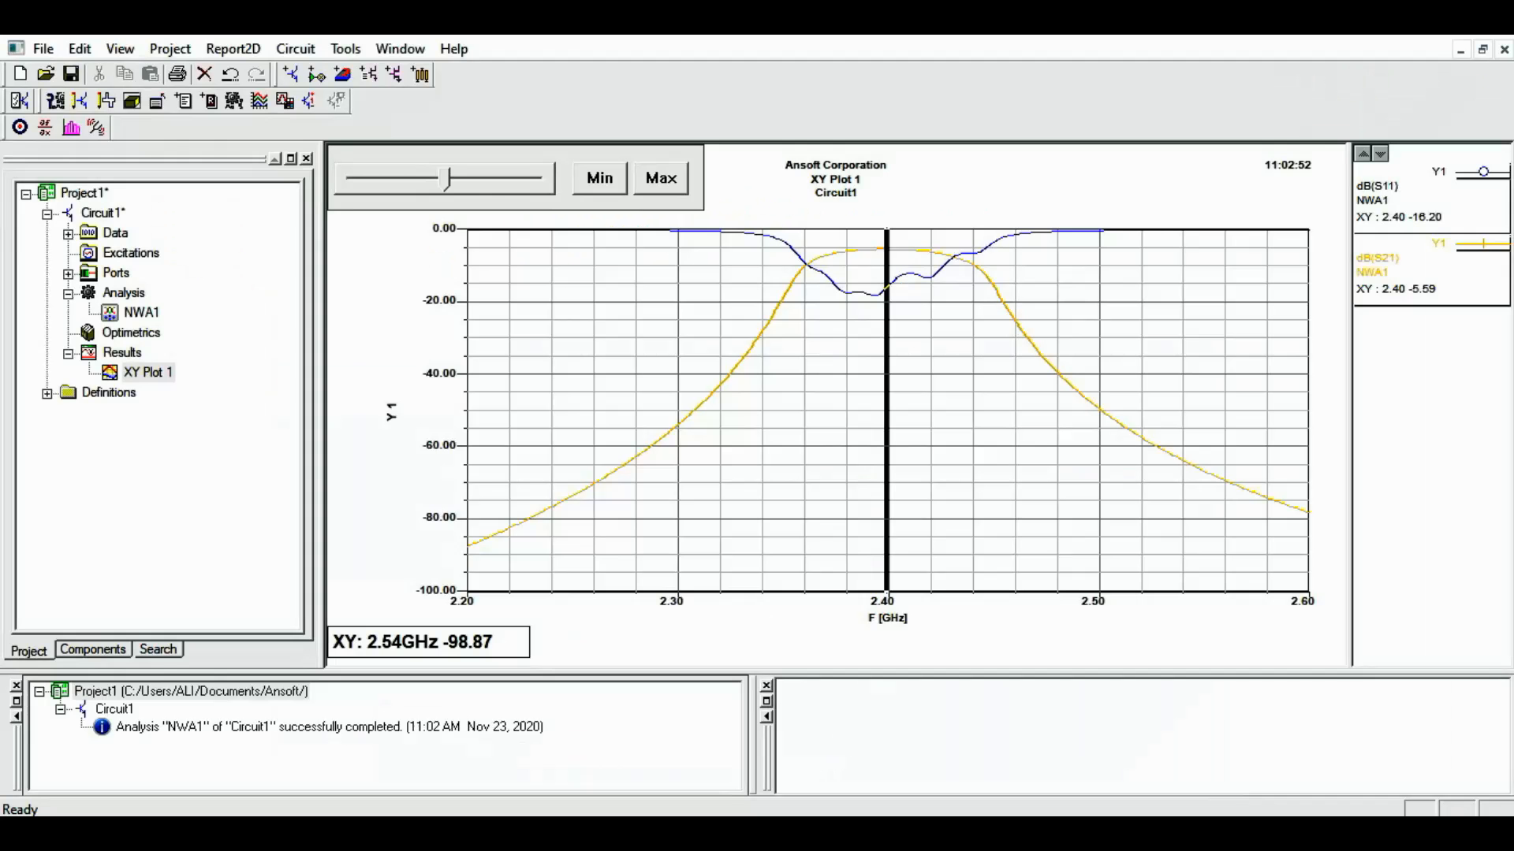
{"action": "left_click_drag", "start_coordinate": [447, 181], "coordinate": [498, 194]}
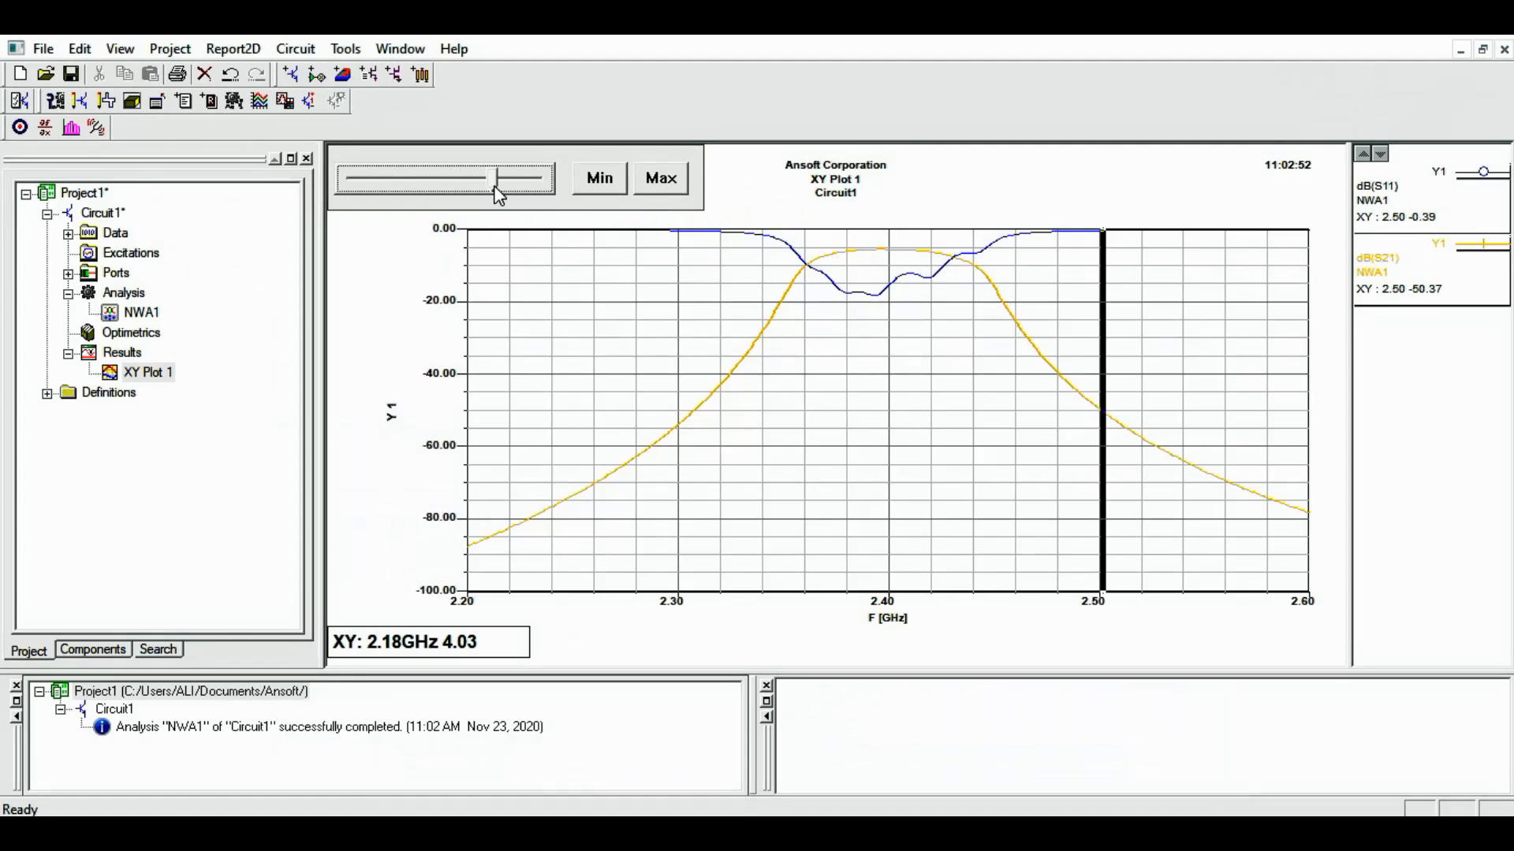
{"action": "left_click_drag", "start_coordinate": [498, 194], "coordinate": [495, 194]}
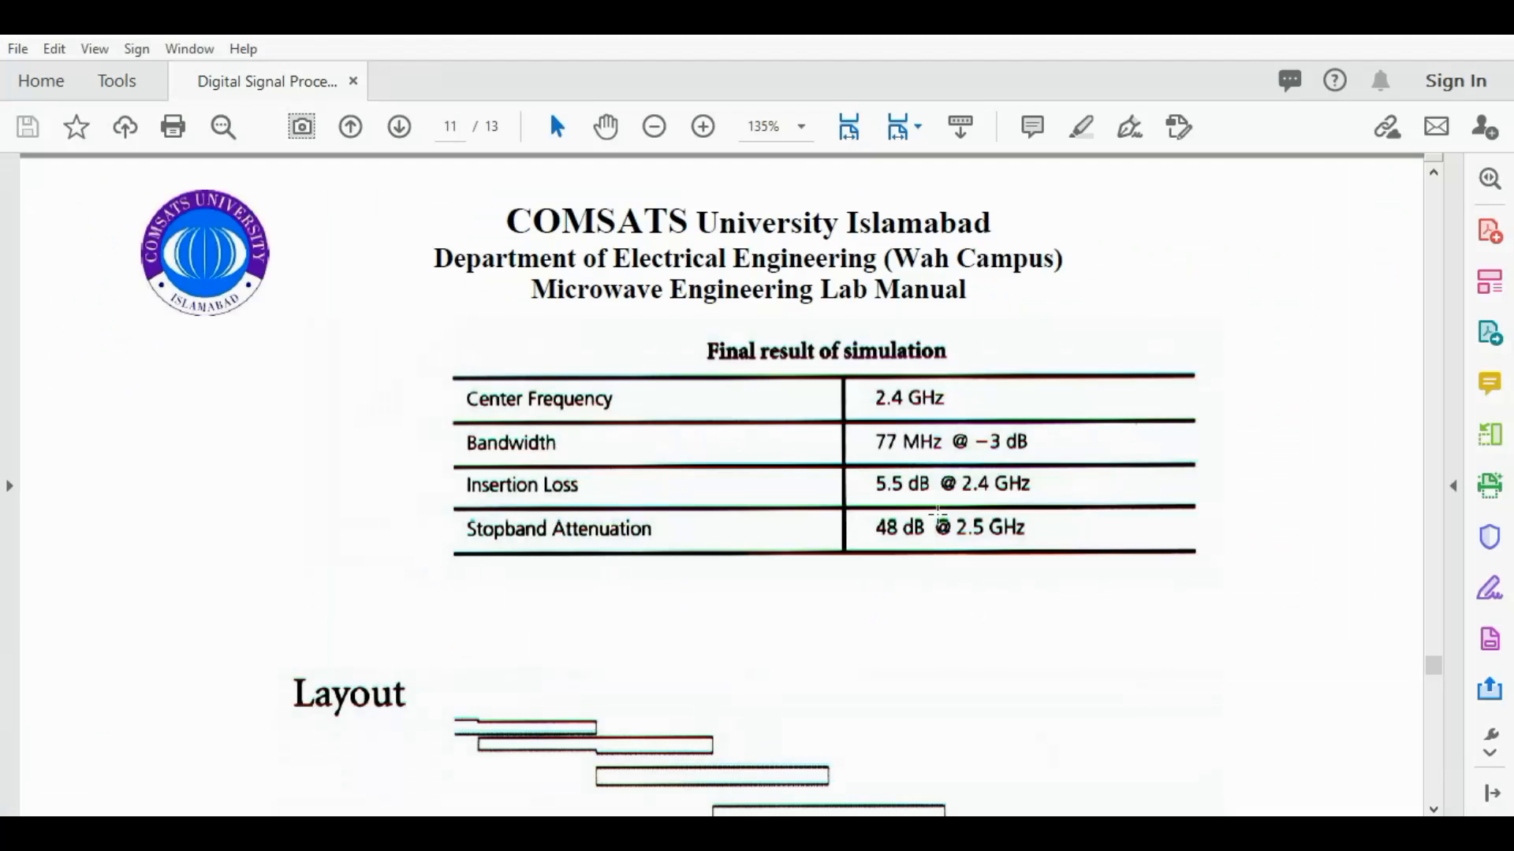
Review the lab manual's final simulation results and layout, then return to XY Plot 1 and exit marker mode
{"action": "left_click", "coordinate": [1378, 35]}
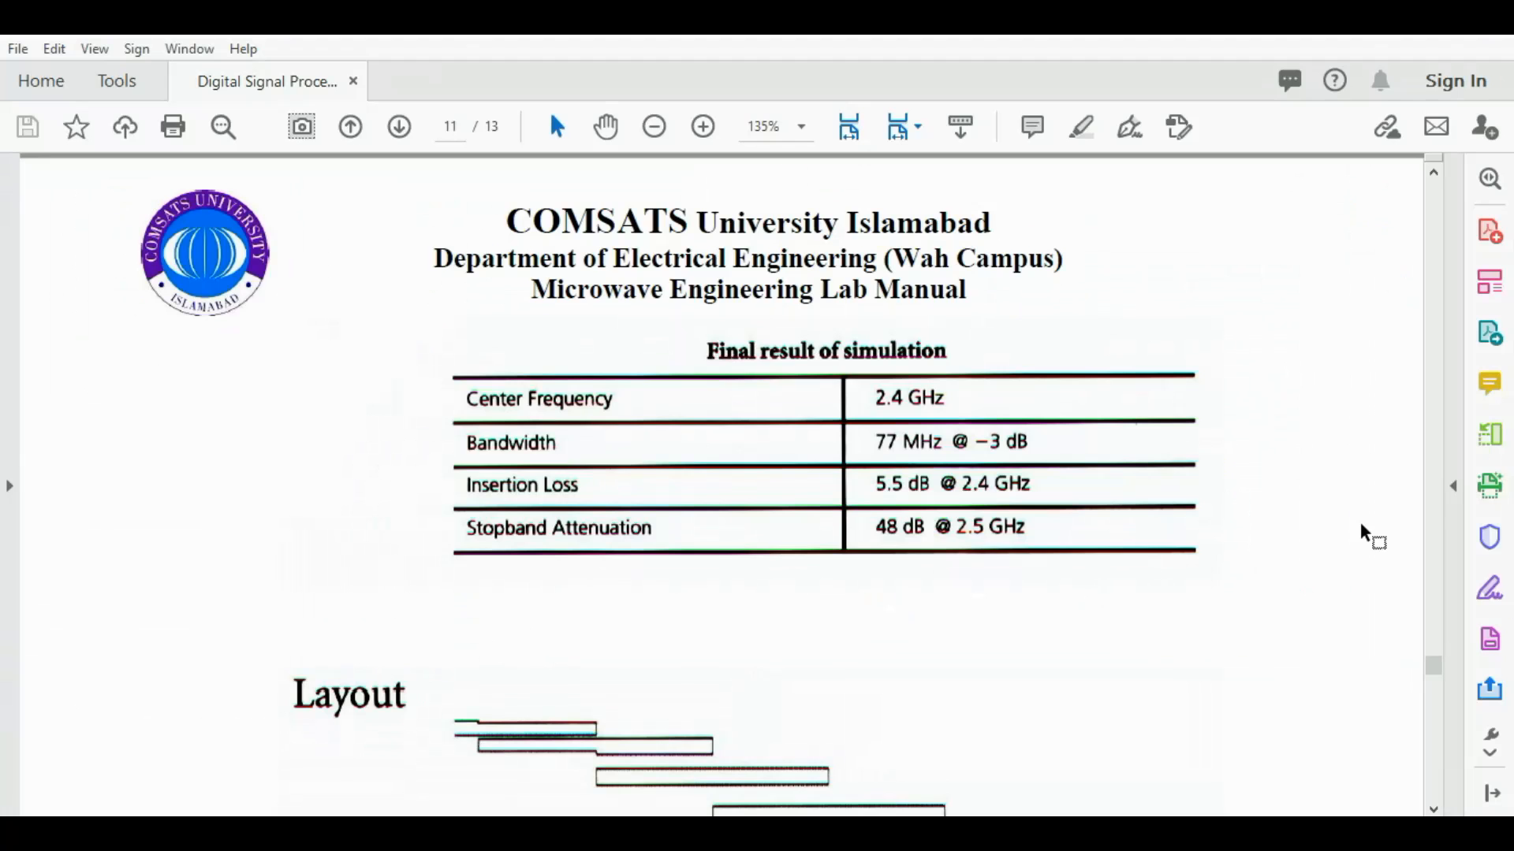
{"action": "scroll", "coordinate": [1364, 534], "scroll_direction": "down", "scroll_amount": 1}
{"action": "scroll", "coordinate": [1364, 533], "scroll_direction": "down", "scroll_amount": 5}
{"action": "scroll", "coordinate": [1364, 534], "scroll_direction": "up", "scroll_amount": 3}
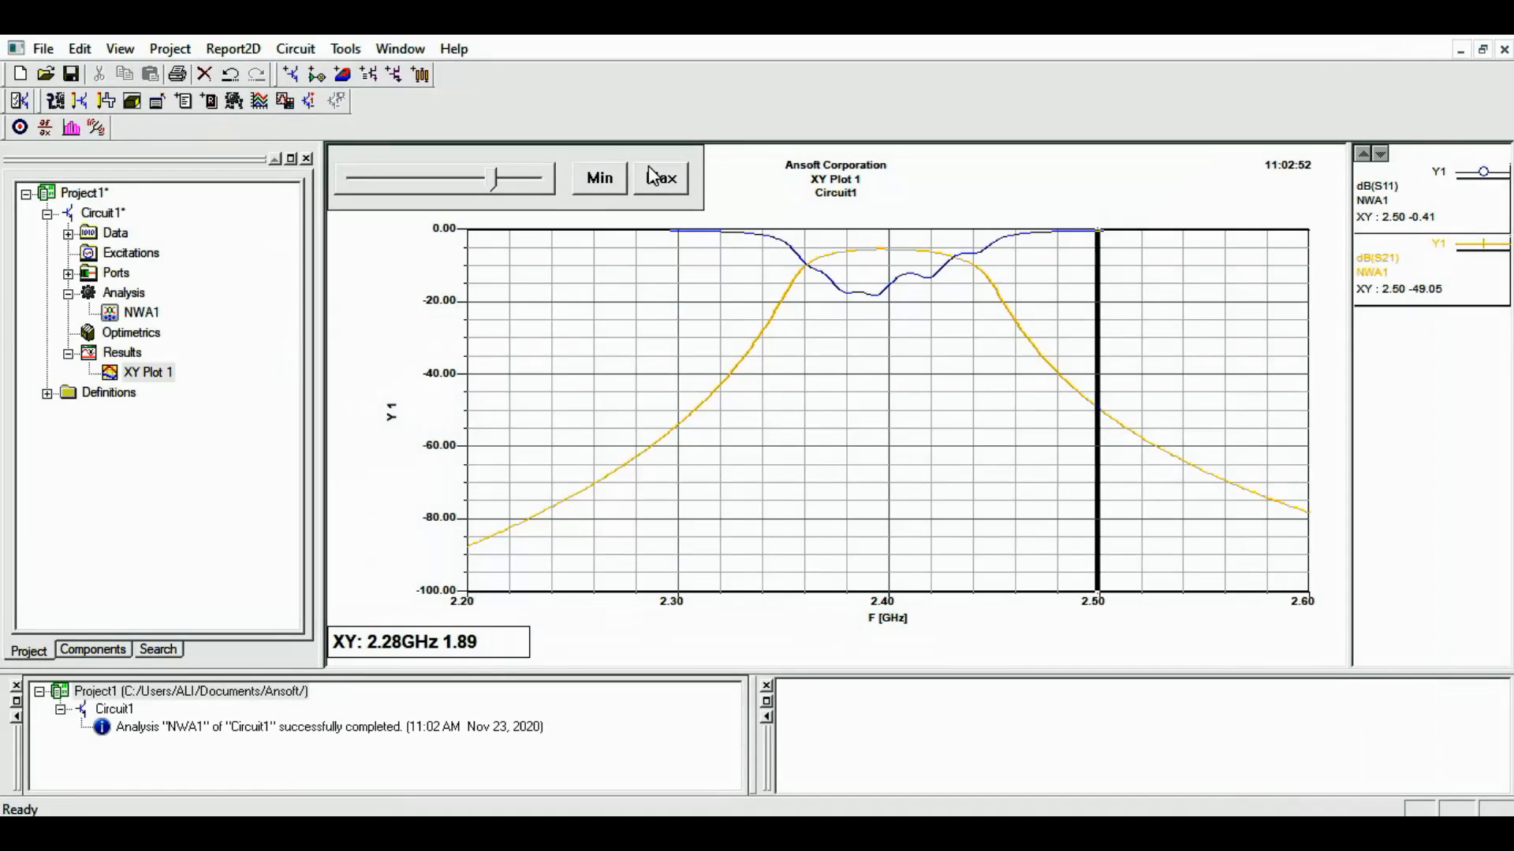
{"action": "right_click", "coordinate": [816, 351]}
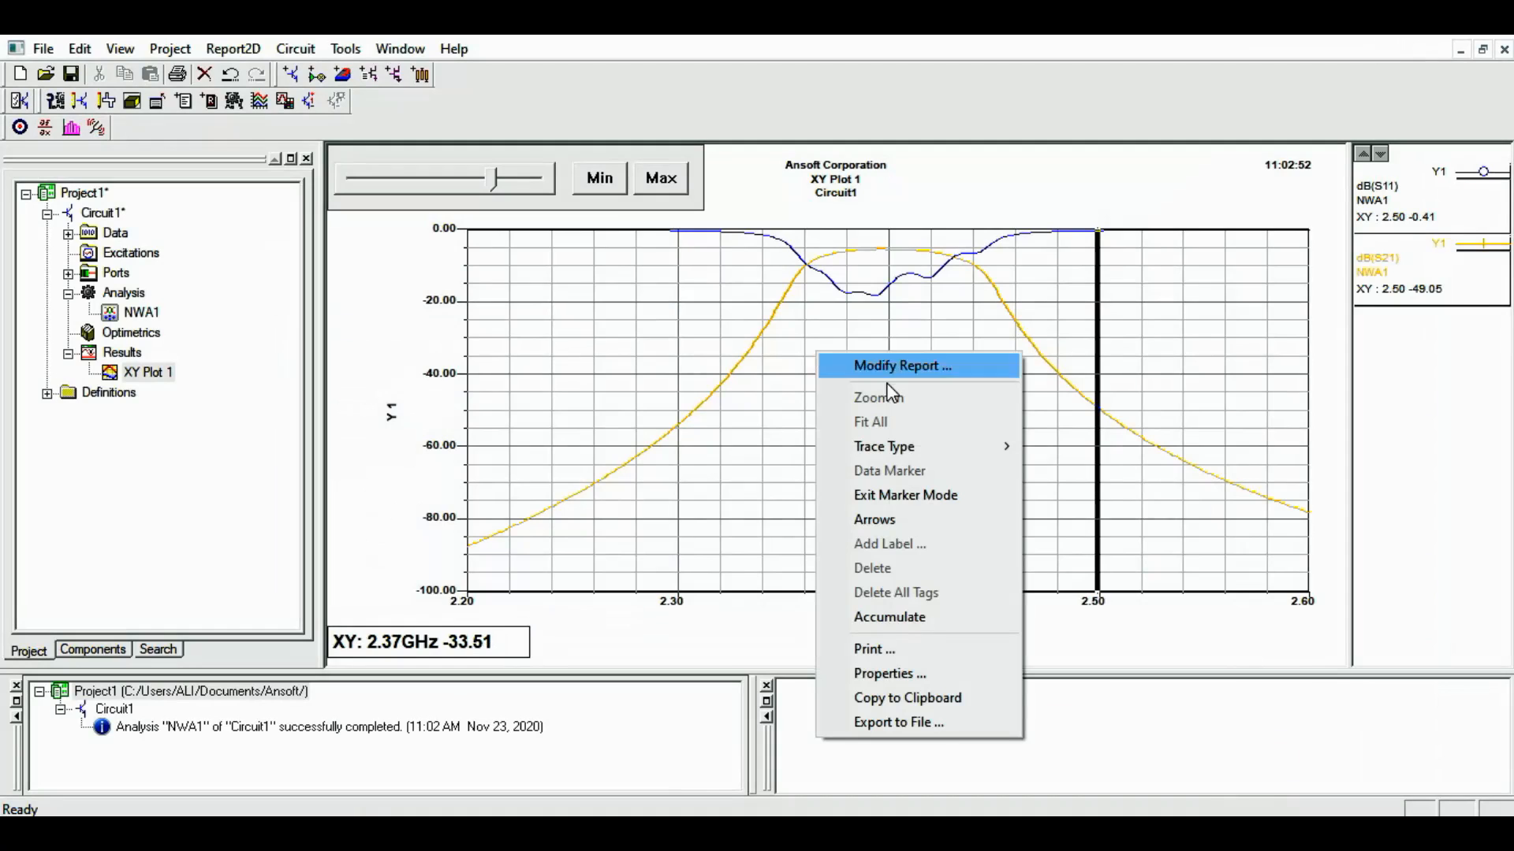
{"action": "left_click", "coordinate": [929, 508]}
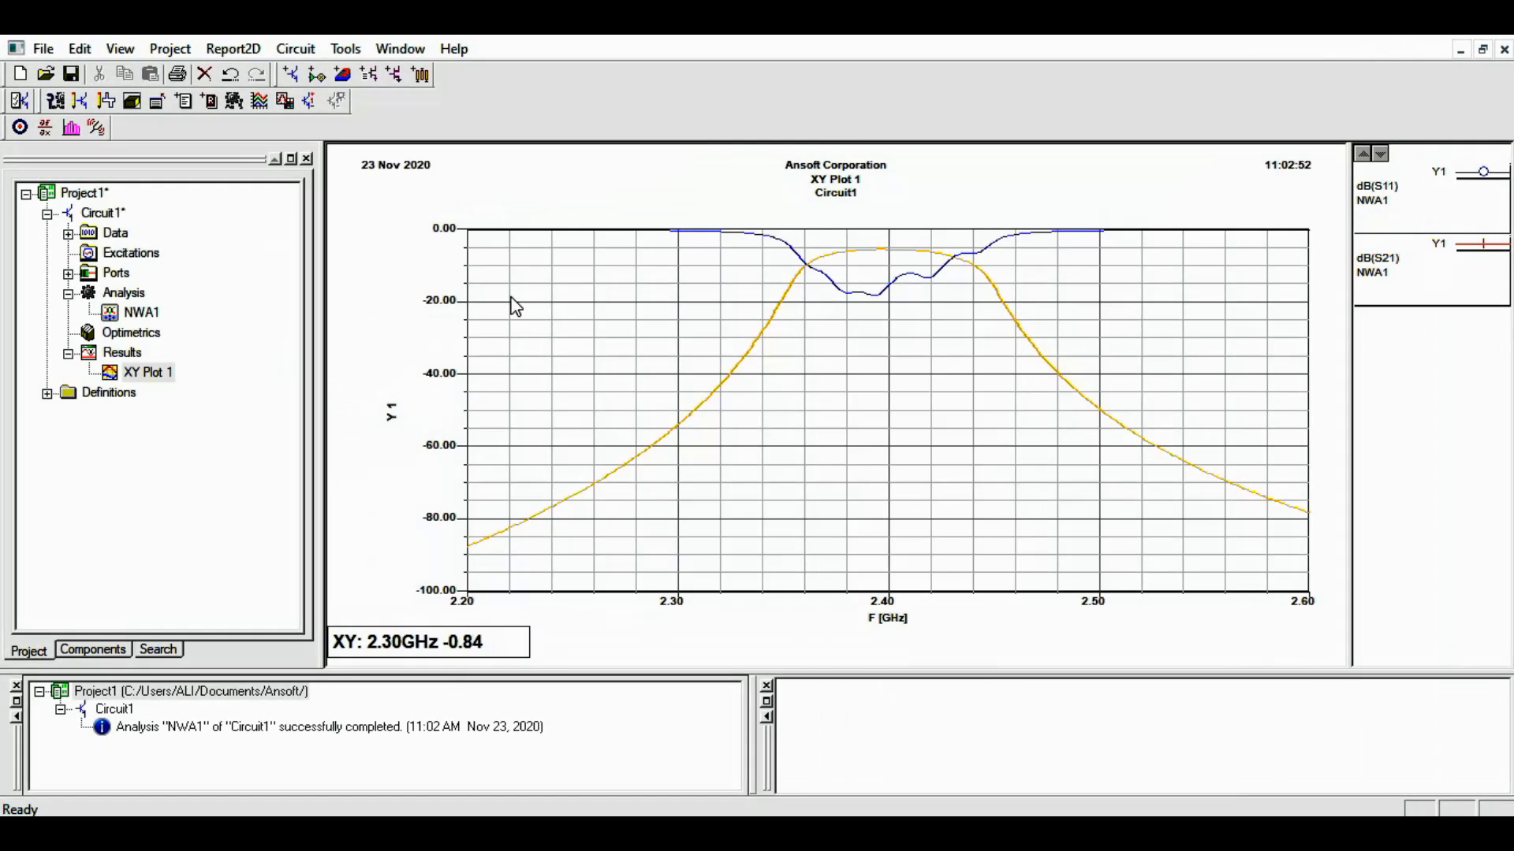
Create a new Standard report for Circuit1 with Data Table as its display type
{"action": "left_click", "coordinate": [132, 354]}
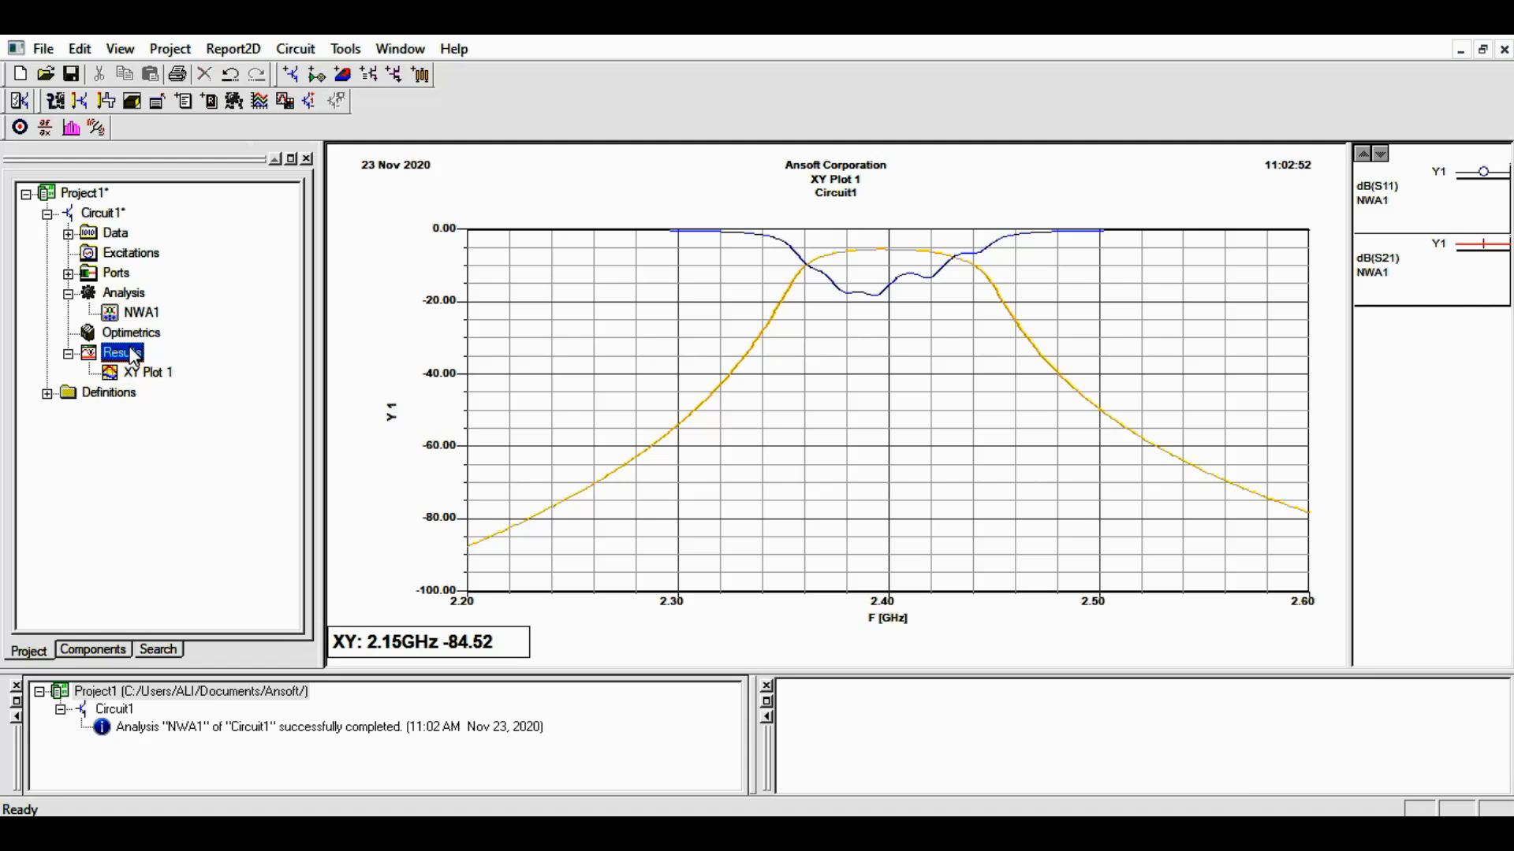
{"action": "right_click", "coordinate": [131, 352]}
{"action": "left_click", "coordinate": [163, 374]}
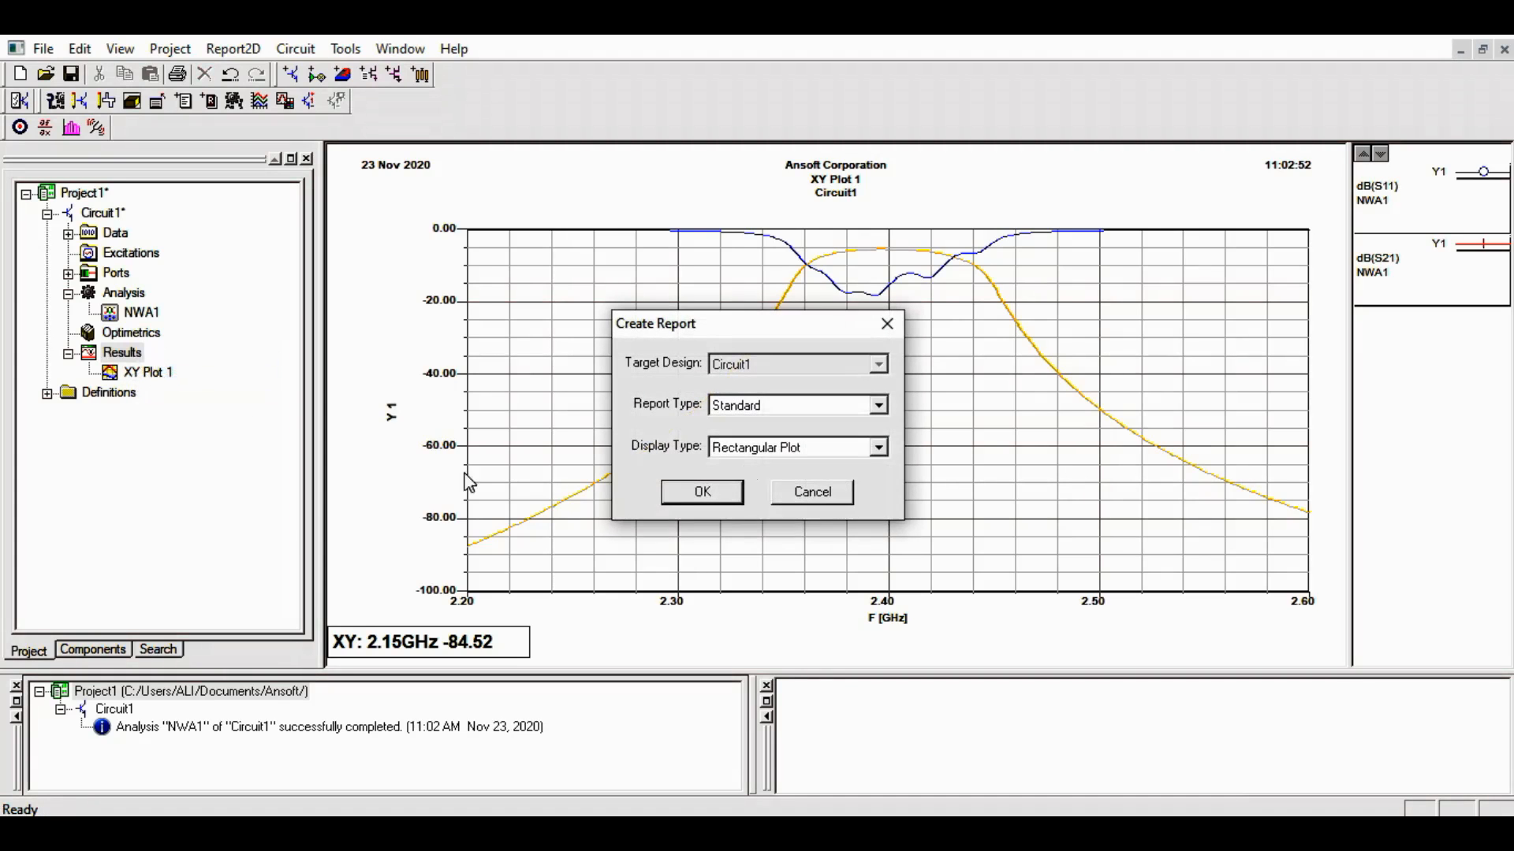
{"action": "left_click", "coordinate": [761, 405]}
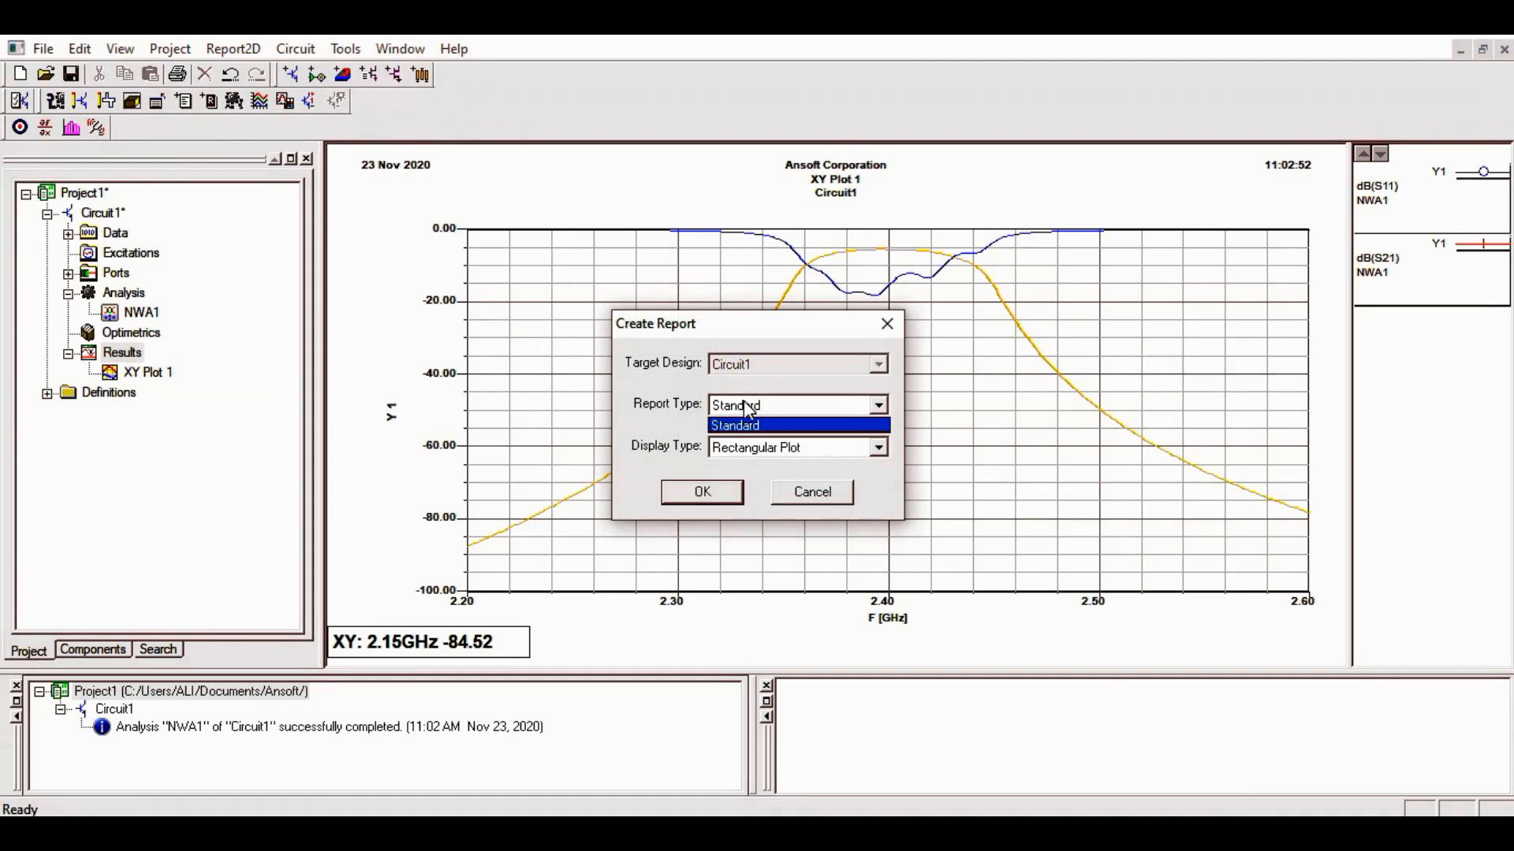
{"action": "left_click", "coordinate": [746, 425]}
{"action": "left_click", "coordinate": [745, 447]}
{"action": "left_click", "coordinate": [737, 490]}
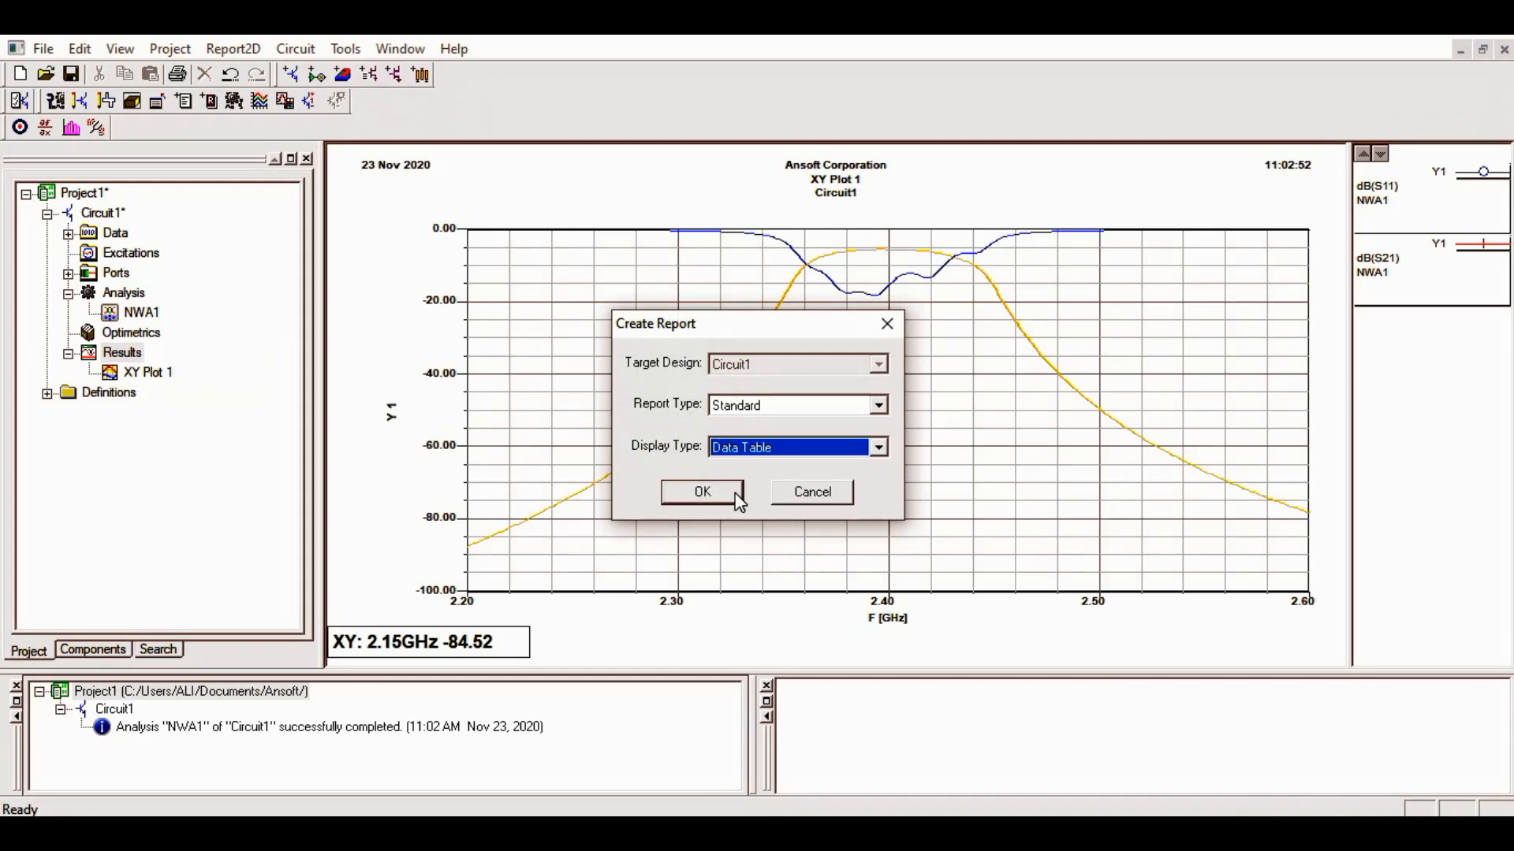
{"action": "left_click", "coordinate": [696, 496]}
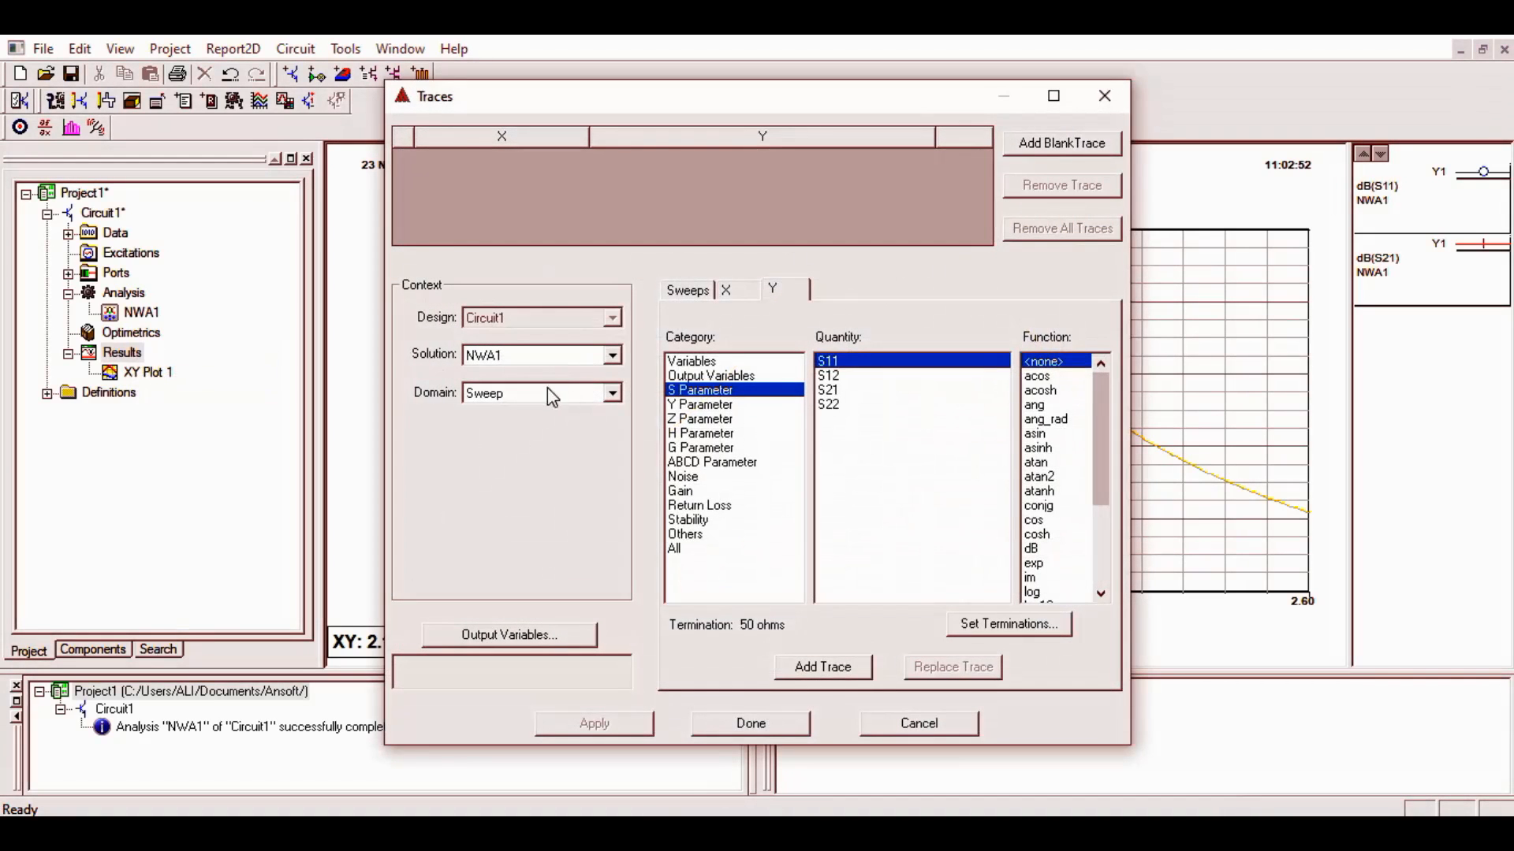
Add the S11 and S21 parameters in dB as traces and generate the data table
{"action": "left_click", "coordinate": [842, 391], "text": "ctrl"}
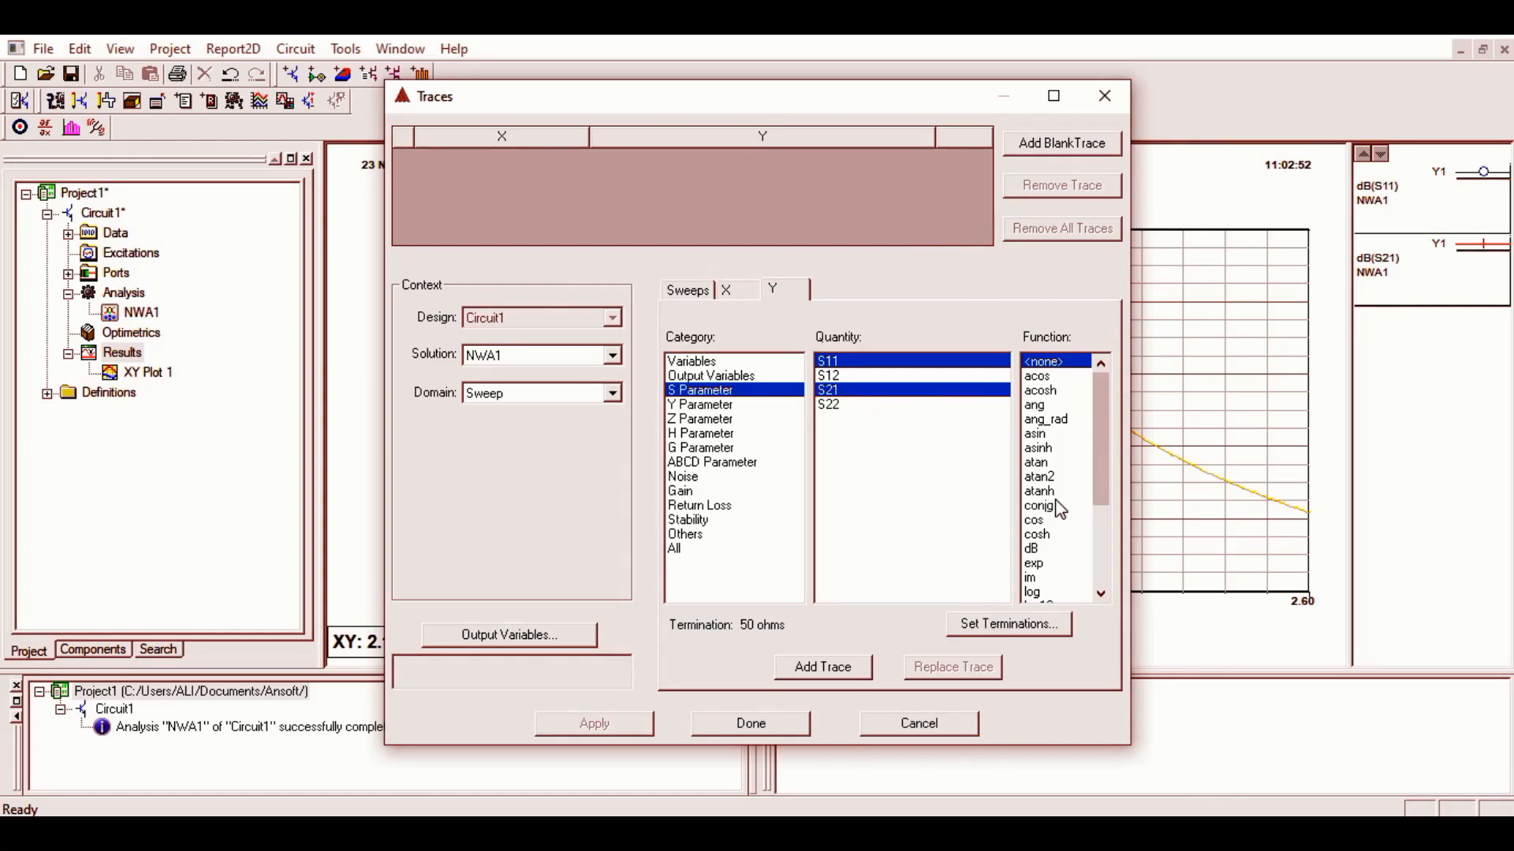
{"action": "left_click", "coordinate": [1037, 548]}
{"action": "left_click", "coordinate": [842, 670]}
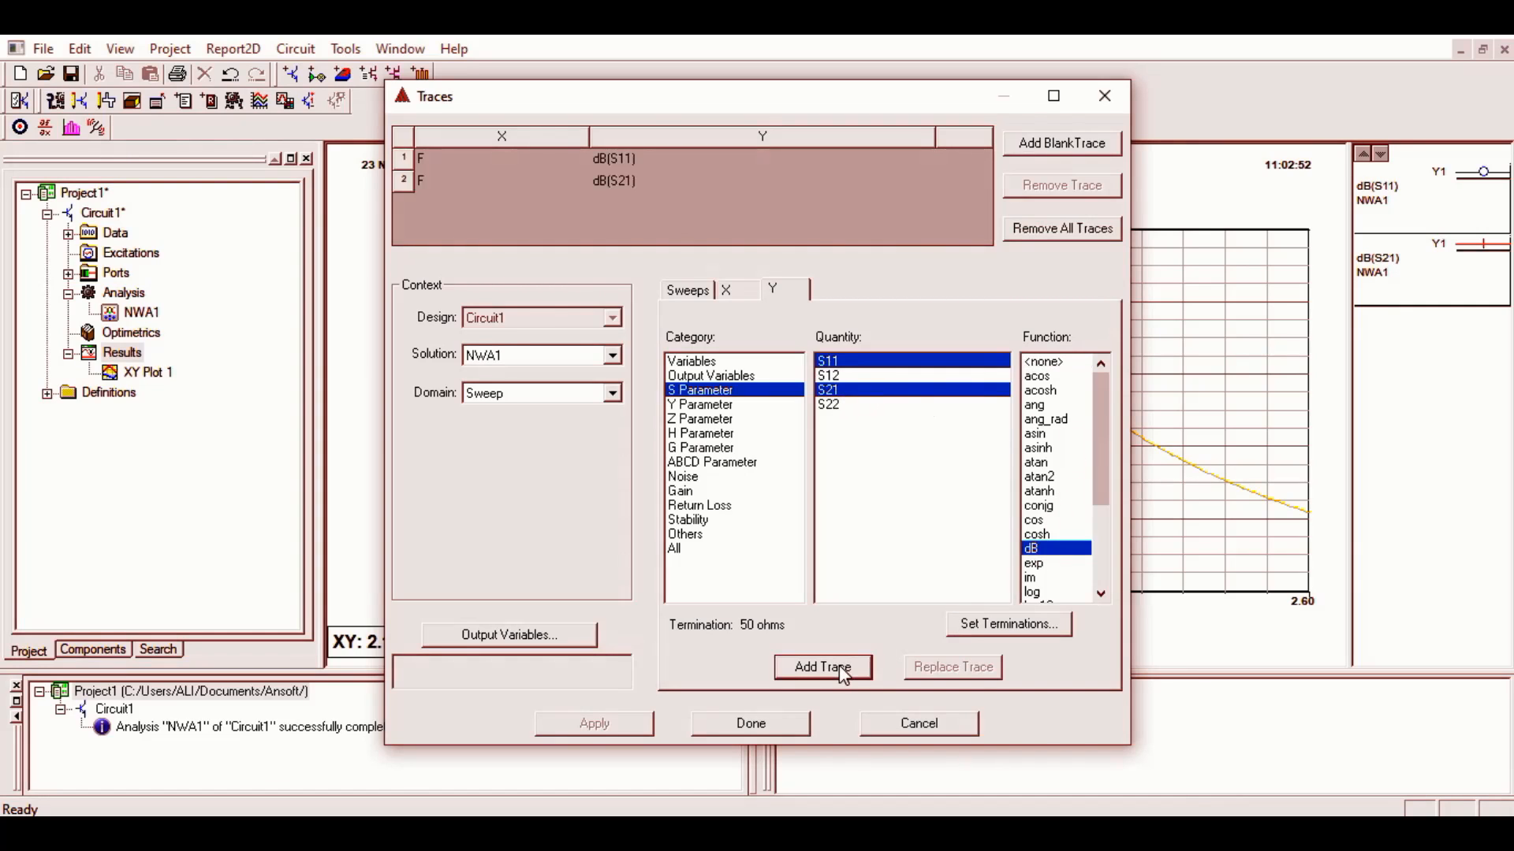
{"action": "left_click", "coordinate": [780, 724]}
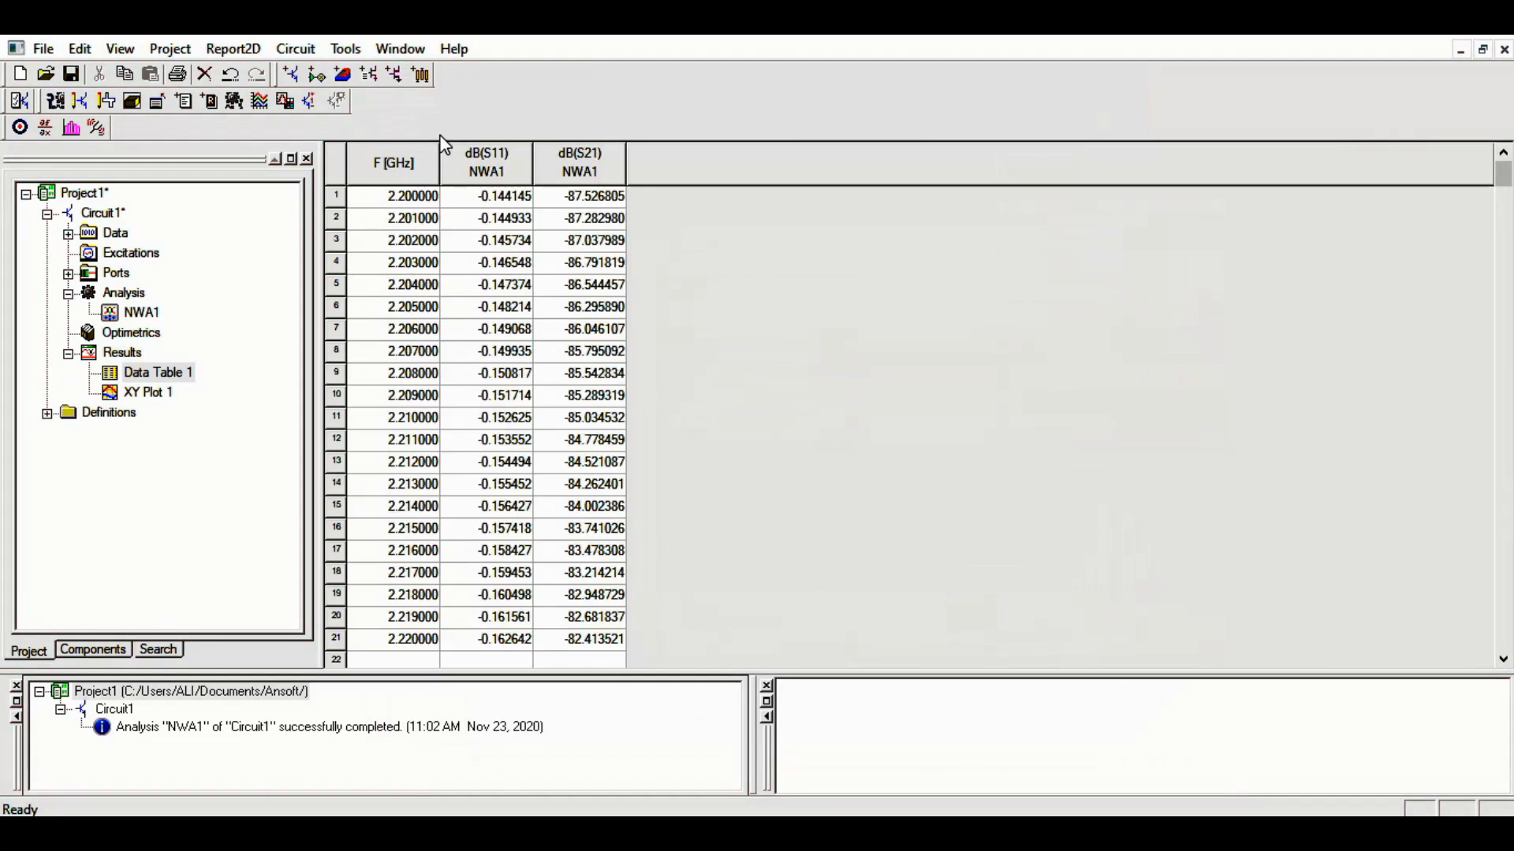
Examine the frequency, dB(S11) and dB(S21) columns of the data table one after another
{"action": "left_click", "coordinate": [406, 606]}
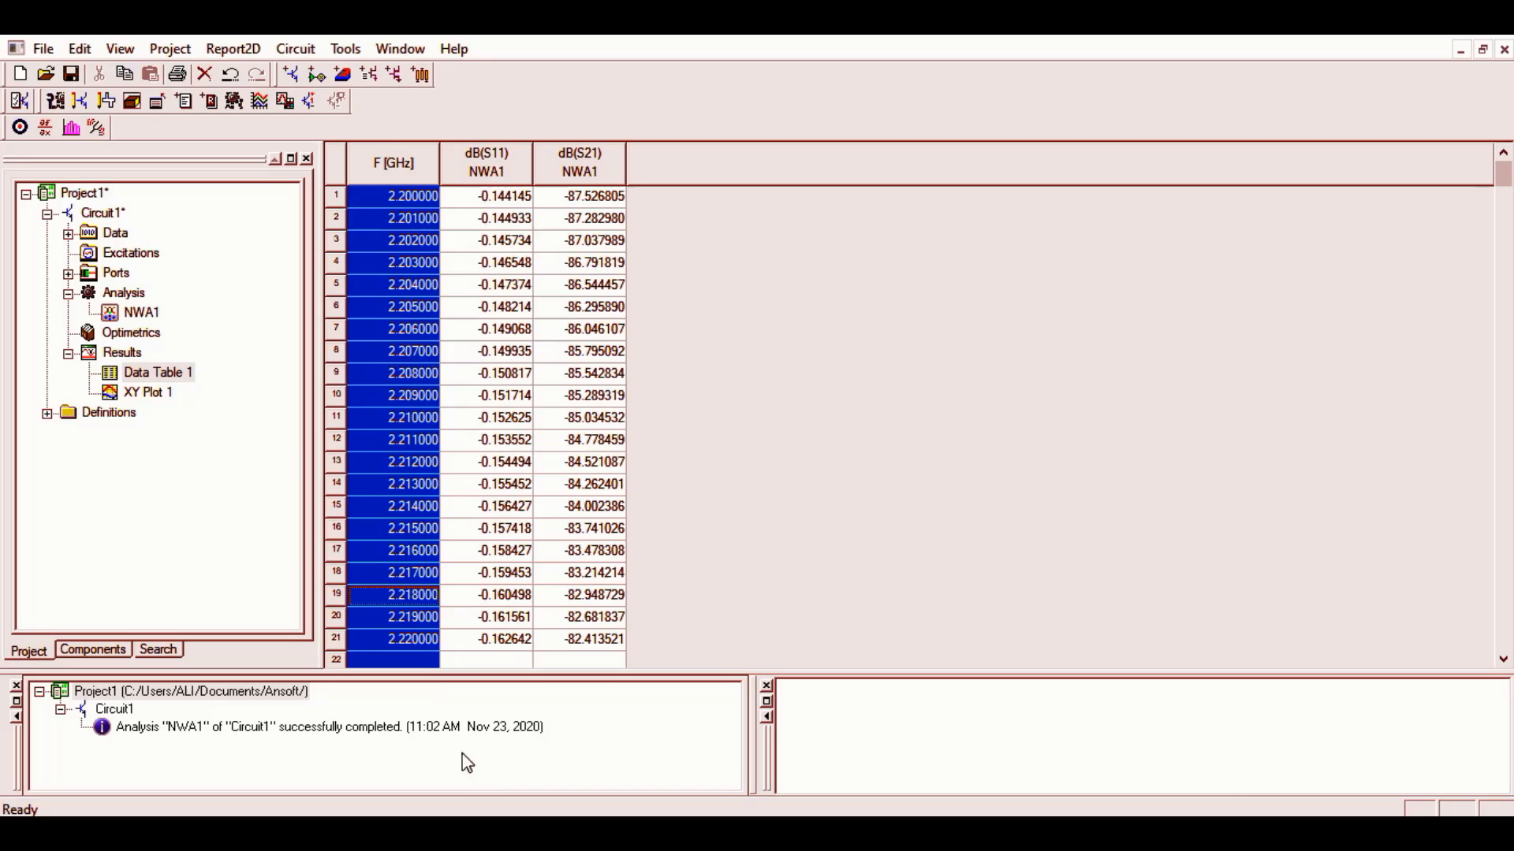
{"action": "left_click", "coordinate": [477, 601]}
{"action": "left_click", "coordinate": [564, 599]}
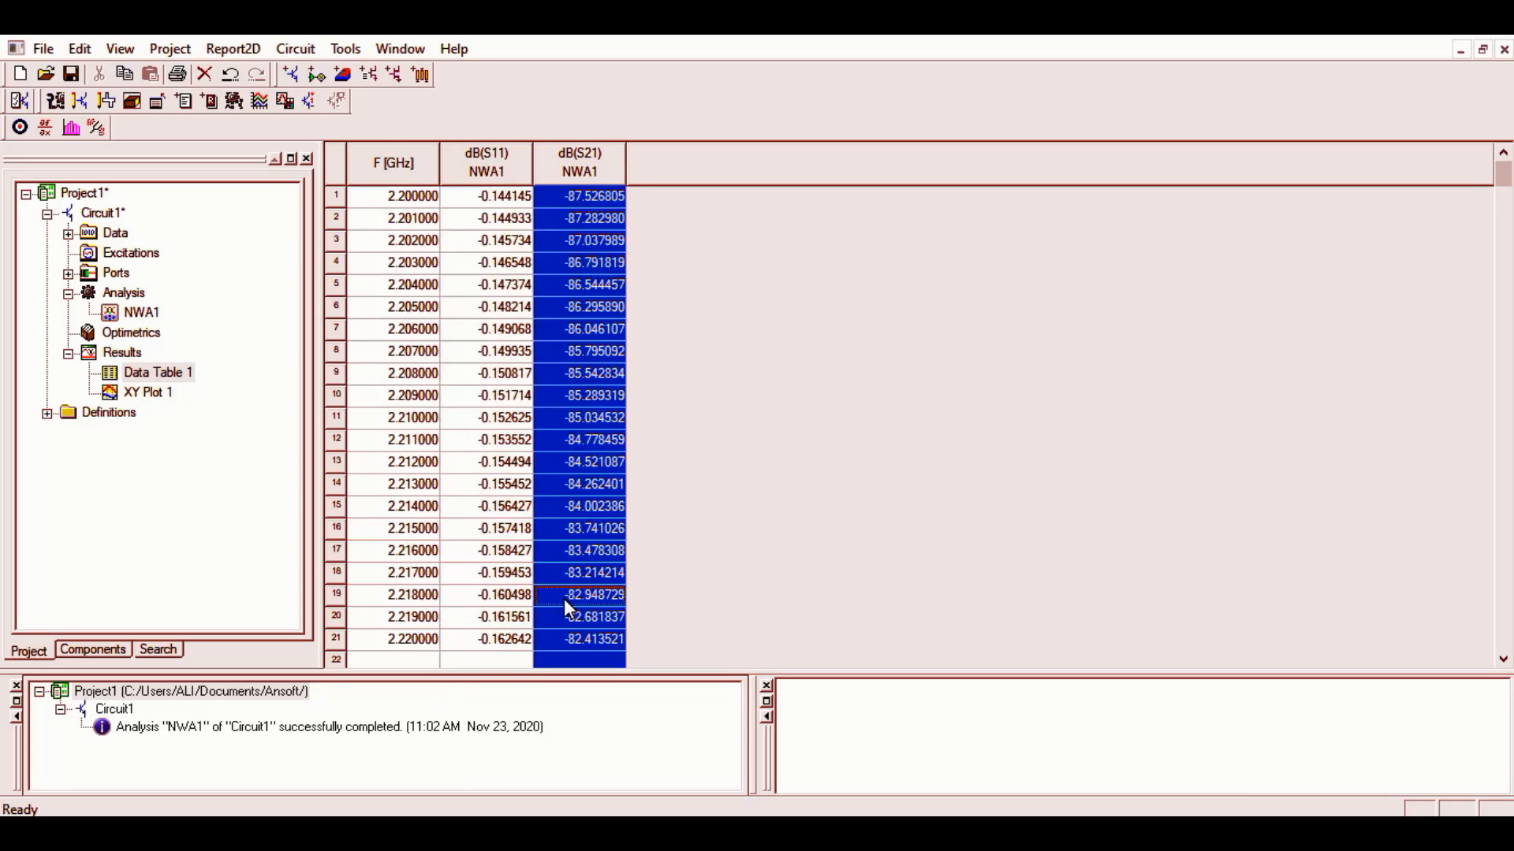
{"action": "left_click", "coordinate": [712, 594]}
{"action": "key", "text": "Down"}
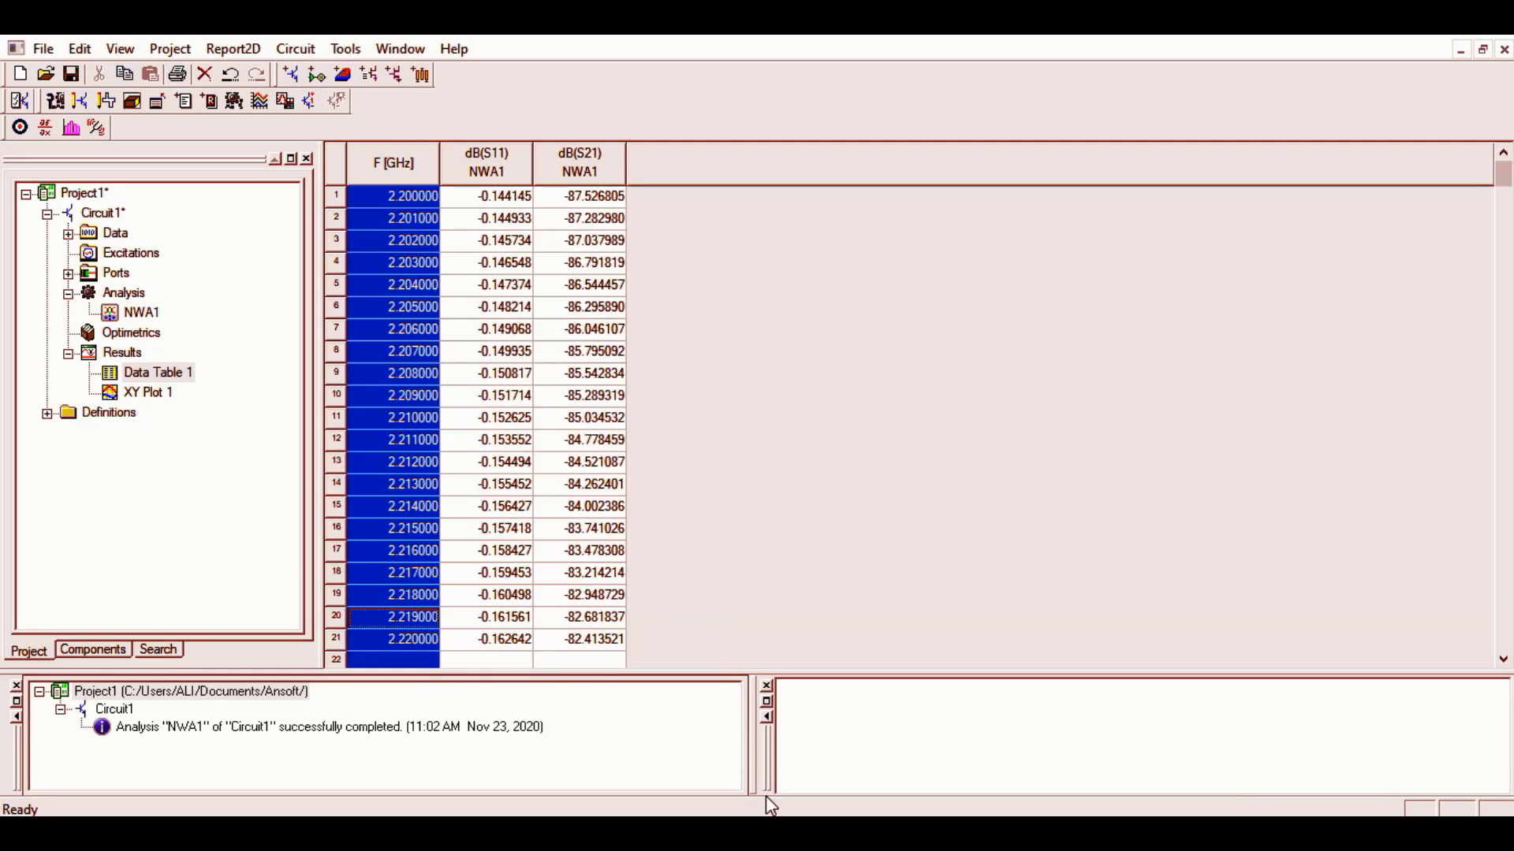
{"action": "left_click", "coordinate": [479, 582]}
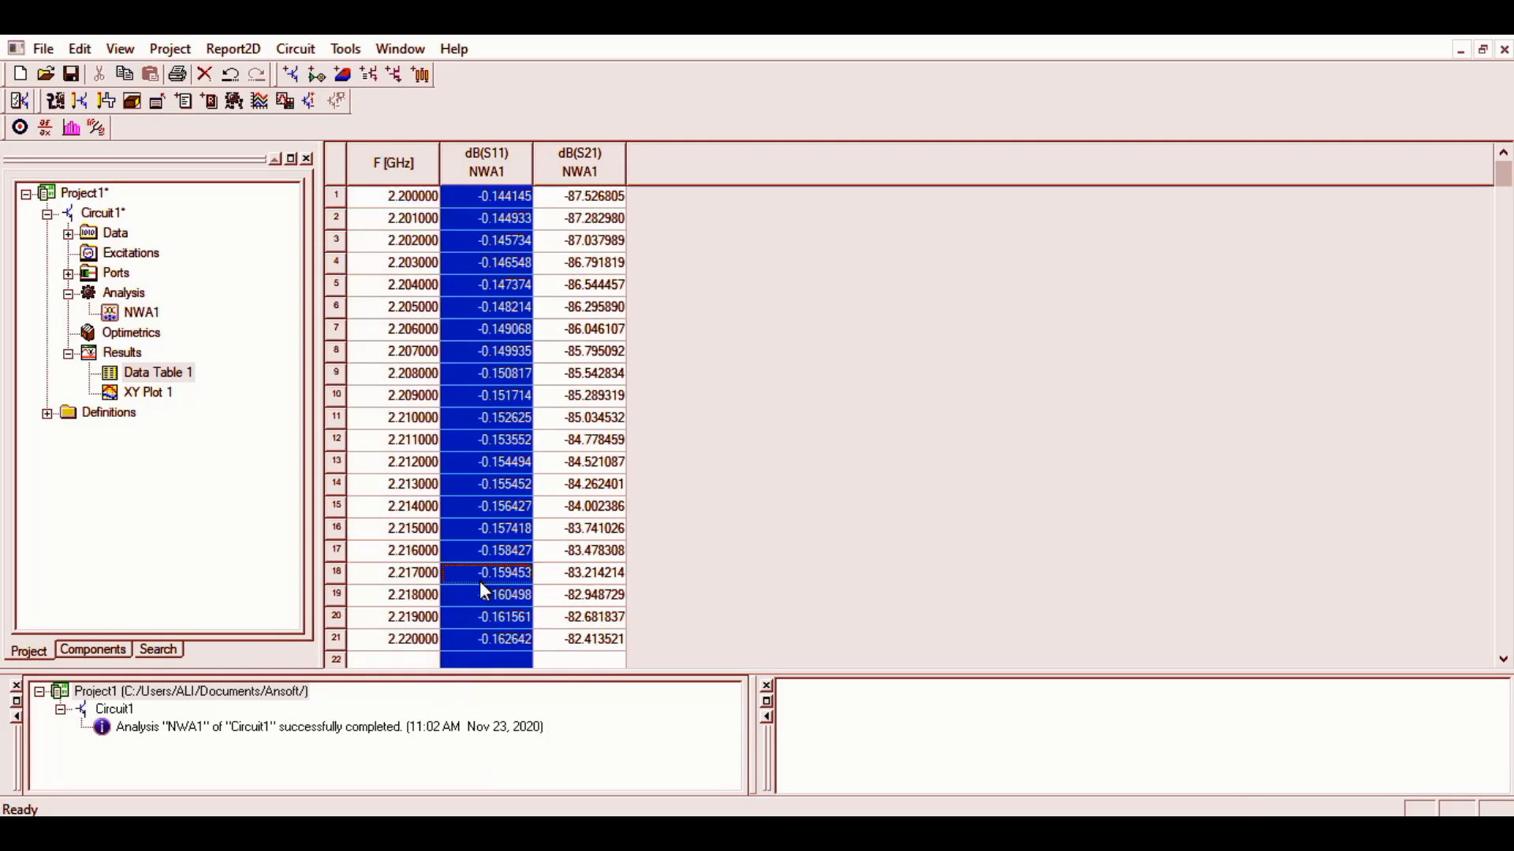
Find the 2.400 GHz row in the data table and read its S11 and S21 values
{"action": "left_click", "coordinate": [387, 617]}
{"action": "key", "text": "Down"}
{"action": "key", "text": "Down"}
{"action": "key", "text": "Down"}
{"action": "key", "text": "Down"}
{"action": "key", "text": "Down"}
{"action": "key", "text": "Down"}
{"action": "key", "text": "Down"}
{"action": "key", "text": "Down"}
{"action": "key", "text": "Down"}
{"action": "key", "text": "Down"}
{"action": "key", "text": "Down"}
{"action": "key", "text": "Down"}
{"action": "key", "text": "Down"}
{"action": "key", "text": "Down"}
{"action": "key", "text": "Down"}
{"action": "key", "text": "Down"}
{"action": "key", "text": "Down"}
{"action": "key", "text": "Down"}
{"action": "key", "text": "Down"}
{"action": "key", "text": "Down"}
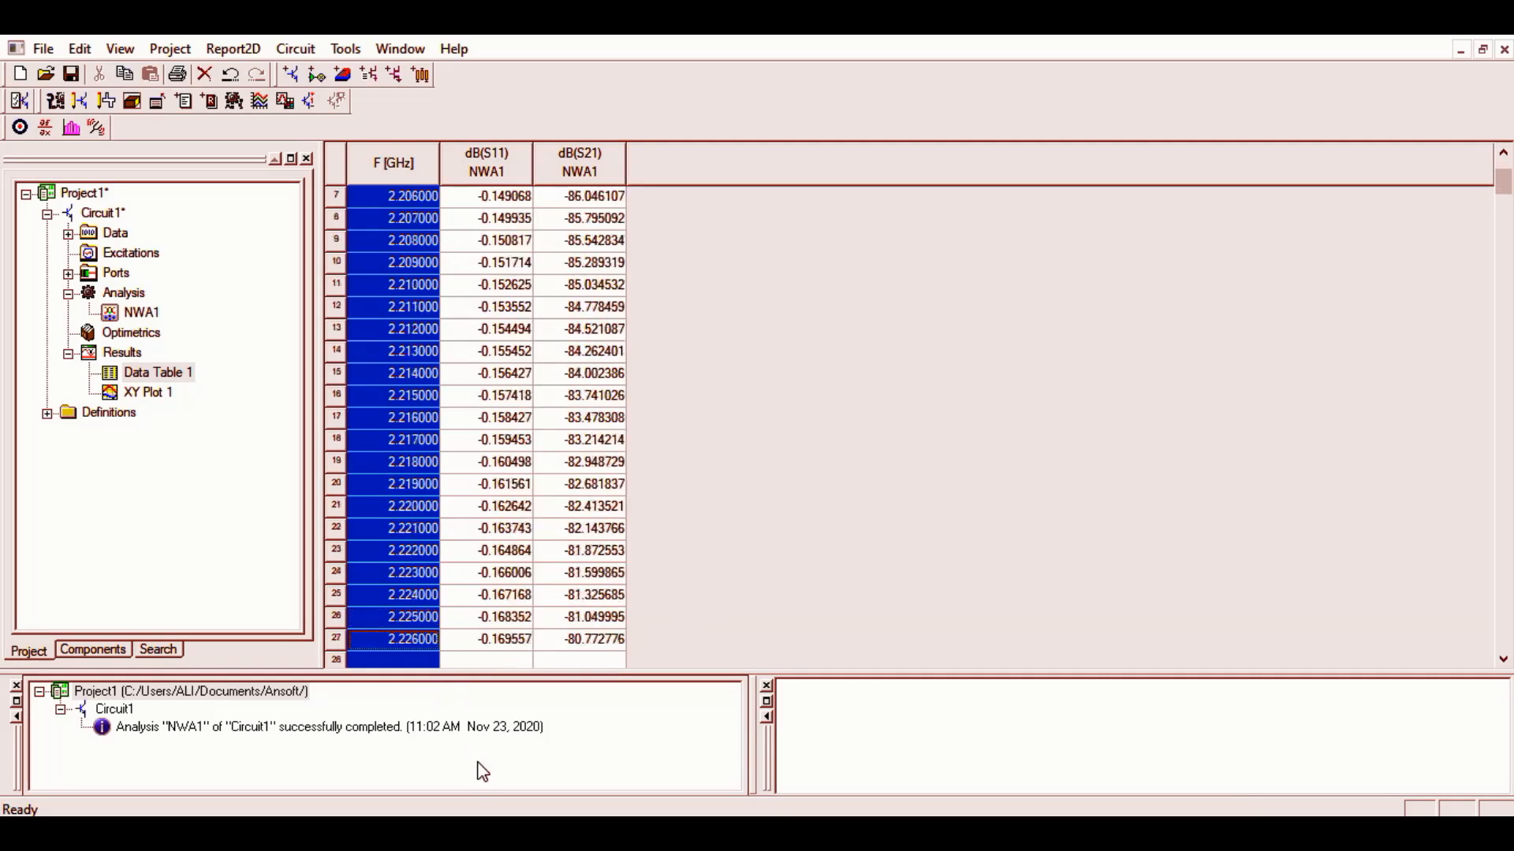
{"action": "key", "text": "Down"}
{"action": "key", "text": "Down"}
{"action": "key", "text": "Down"}
{"action": "key", "text": "Down"}
{"action": "key", "text": "Down"}
{"action": "key", "text": "Down"}
{"action": "key", "text": "Down"}
{"action": "key", "text": "Down"}
{"action": "key", "text": "Down"}
{"action": "key", "text": "Down"}
{"action": "key", "text": "Down"}
{"action": "key", "text": "Down"}
{"action": "key", "text": "Down"}
{"action": "key", "text": "Down"}
{"action": "key", "text": "Down"}
{"action": "key", "text": "Down"}
{"action": "key", "text": "Down"}
{"action": "key", "text": "Down"}
{"action": "key", "text": "Down"}
{"action": "key", "text": "Down"}
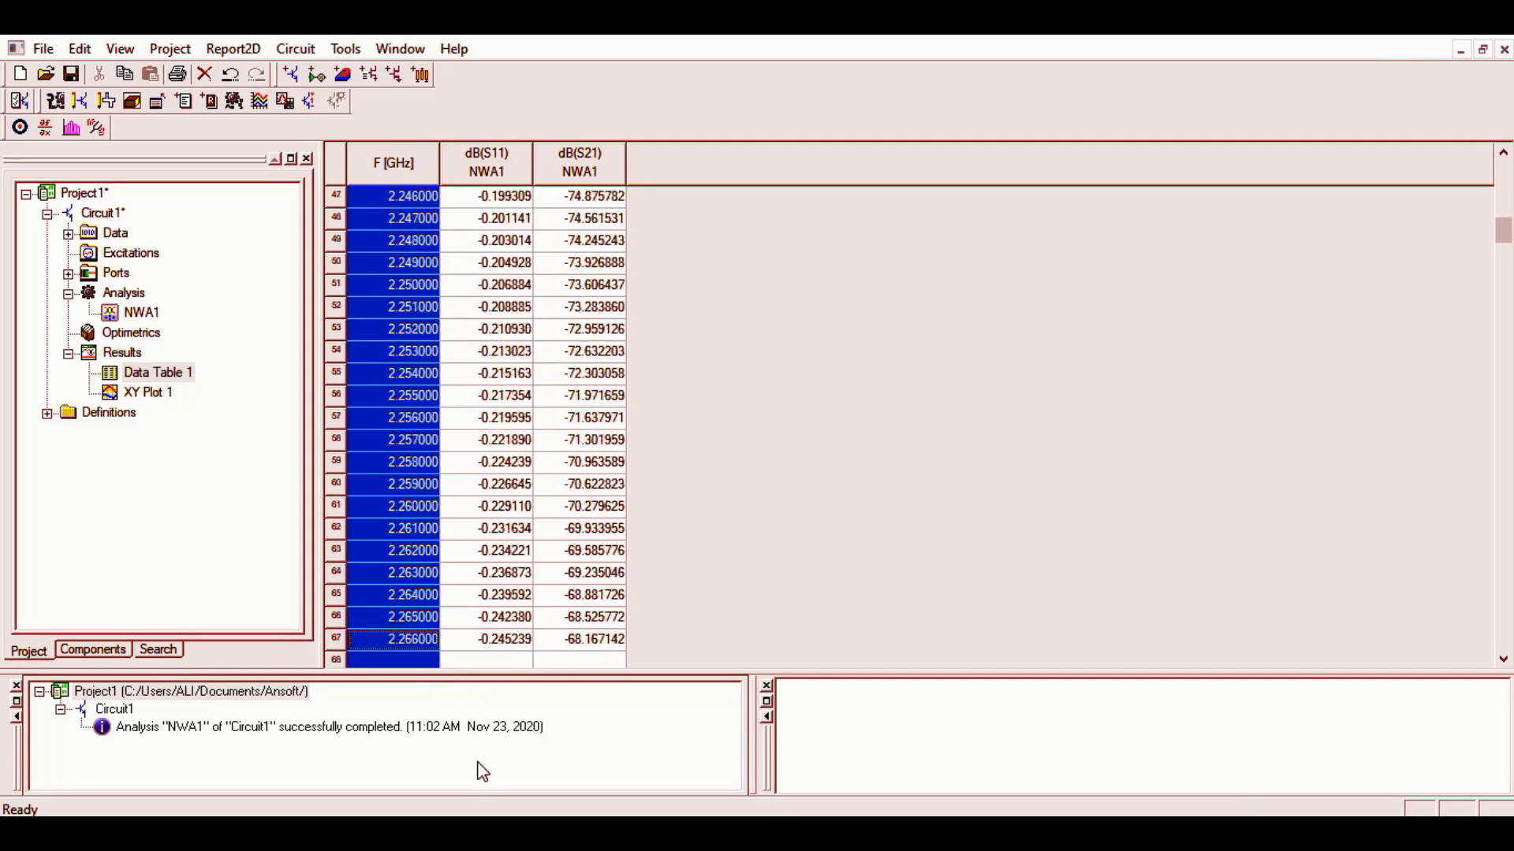
{"action": "key", "text": "Down"}
{"action": "key", "text": "Down"}
{"action": "key", "text": "Down"}
{"action": "key", "text": "Down"}
{"action": "key", "text": "Down"}
{"action": "key", "text": "Down"}
{"action": "key", "text": "Down"}
{"action": "key", "text": "Down"}
{"action": "key", "text": "Down"}
{"action": "key", "text": "Down"}
{"action": "key", "text": "Down"}
{"action": "key", "text": "Down"}
{"action": "key", "text": "Down"}
{"action": "key", "text": "Down"}
{"action": "key", "text": "Down"}
{"action": "key", "text": "Down"}
{"action": "key", "text": "Down"}
{"action": "key", "text": "Down"}
{"action": "key", "text": "Down"}
{"action": "key", "text": "Down"}
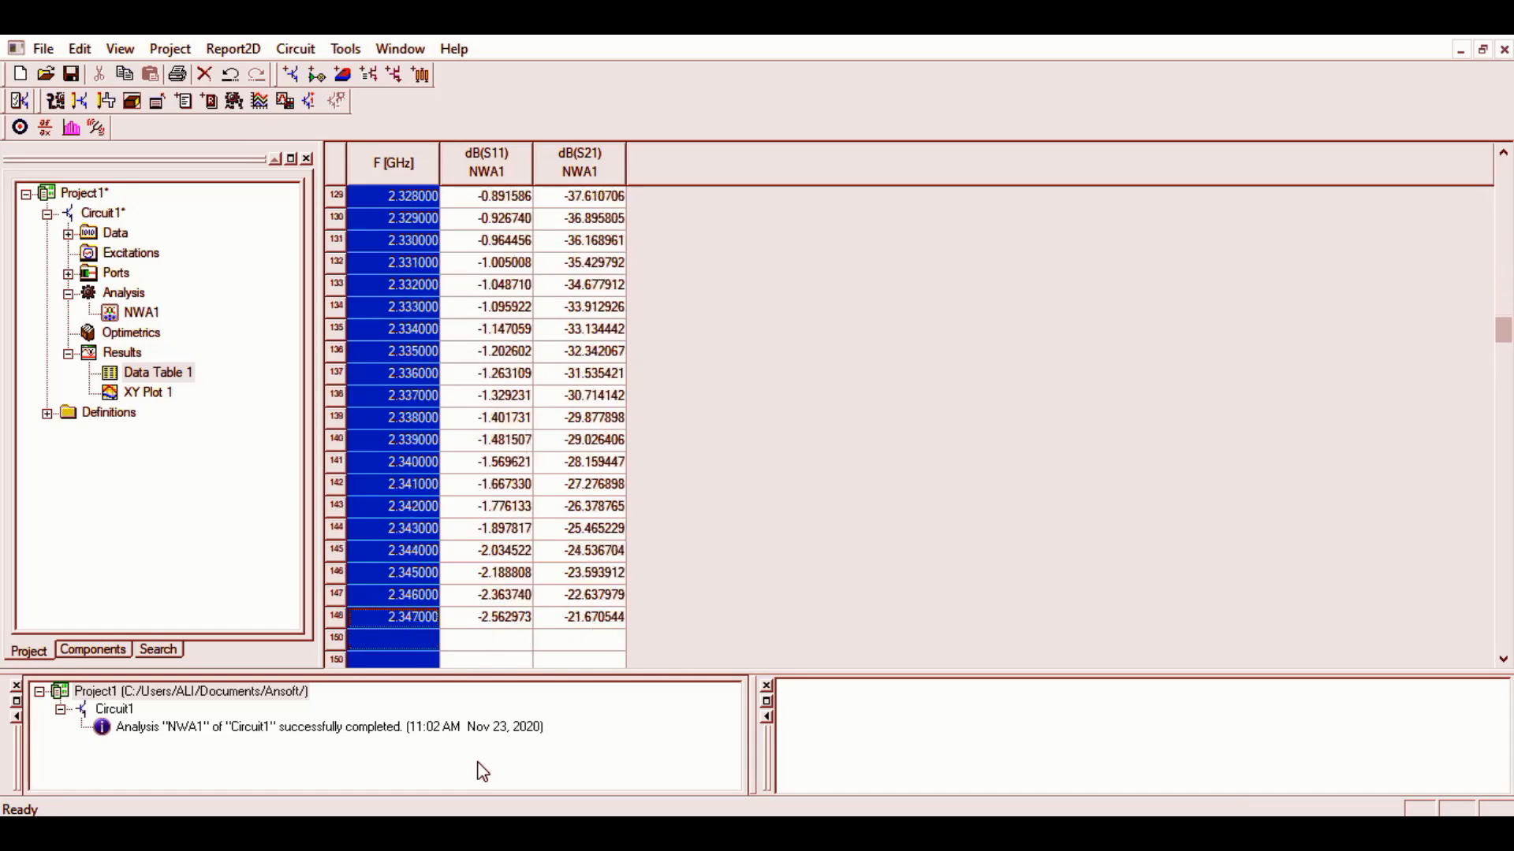
{"action": "key", "text": "Down"}
{"action": "key", "text": "Down"}
{"action": "key", "text": "Down"}
{"action": "key", "text": "Down"}
{"action": "key", "text": "Down"}
{"action": "key", "text": "Down"}
{"action": "key", "text": "Down"}
{"action": "key", "text": "Down"}
{"action": "key", "text": "Down"}
{"action": "key", "text": "Down"}
{"action": "key", "text": "Down"}
{"action": "key", "text": "Down"}
{"action": "key", "text": "Down"}
{"action": "key", "text": "Down"}
{"action": "key", "text": "Down"}
{"action": "key", "text": "Down"}
{"action": "key", "text": "Down"}
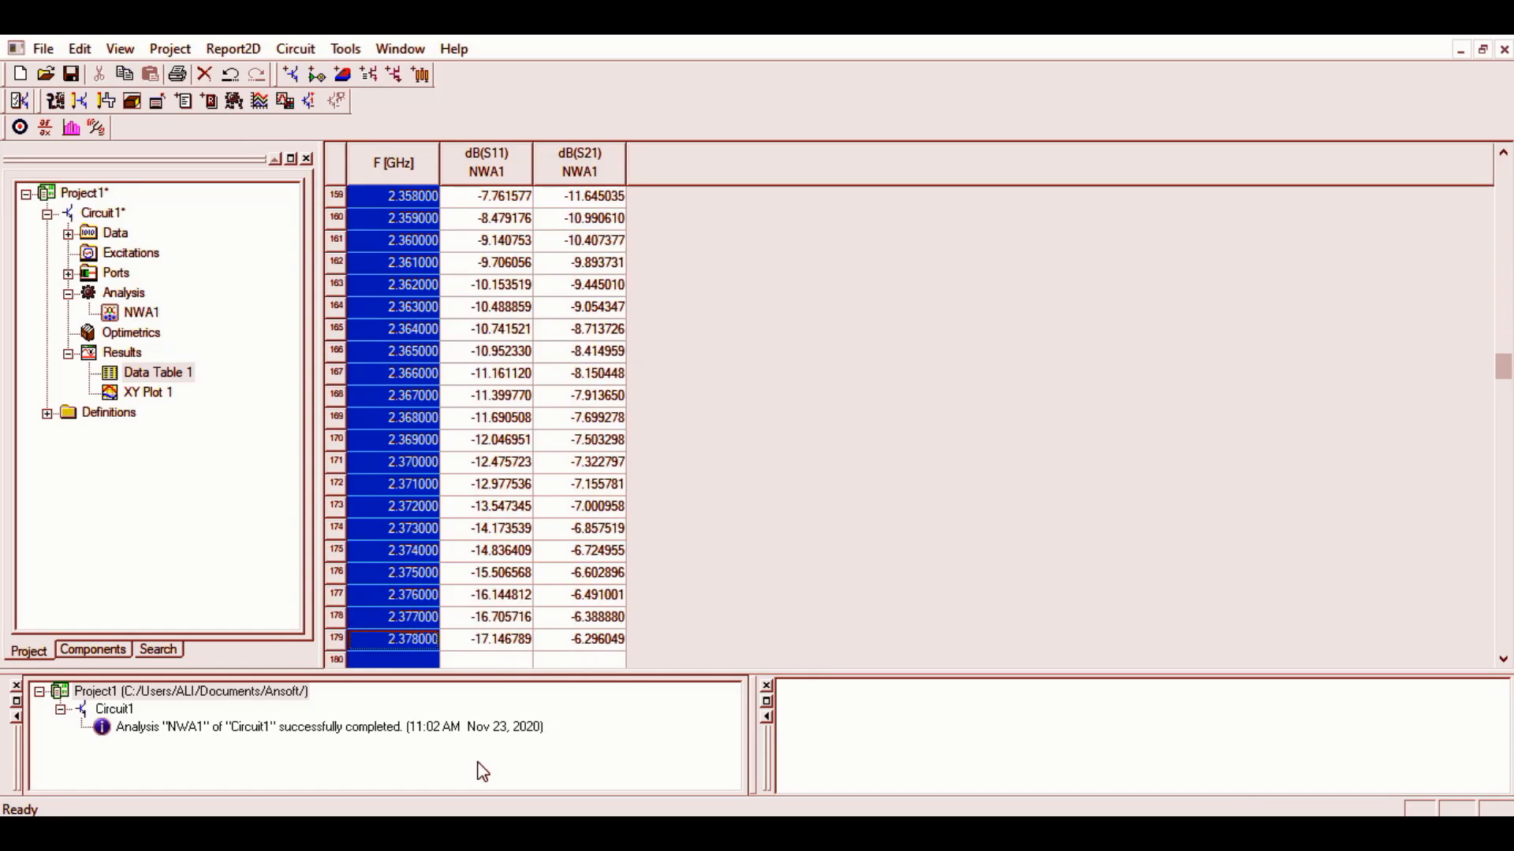
{"action": "key", "text": "Down"}
{"action": "key", "text": "Down"}
{"action": "key", "text": "Down"}
{"action": "key", "text": "Down"}
{"action": "key", "text": "Down"}
{"action": "key", "text": "Down"}
{"action": "key", "text": "Down"}
{"action": "key", "text": "Down"}
{"action": "key", "text": "Down"}
{"action": "key", "text": "Down"}
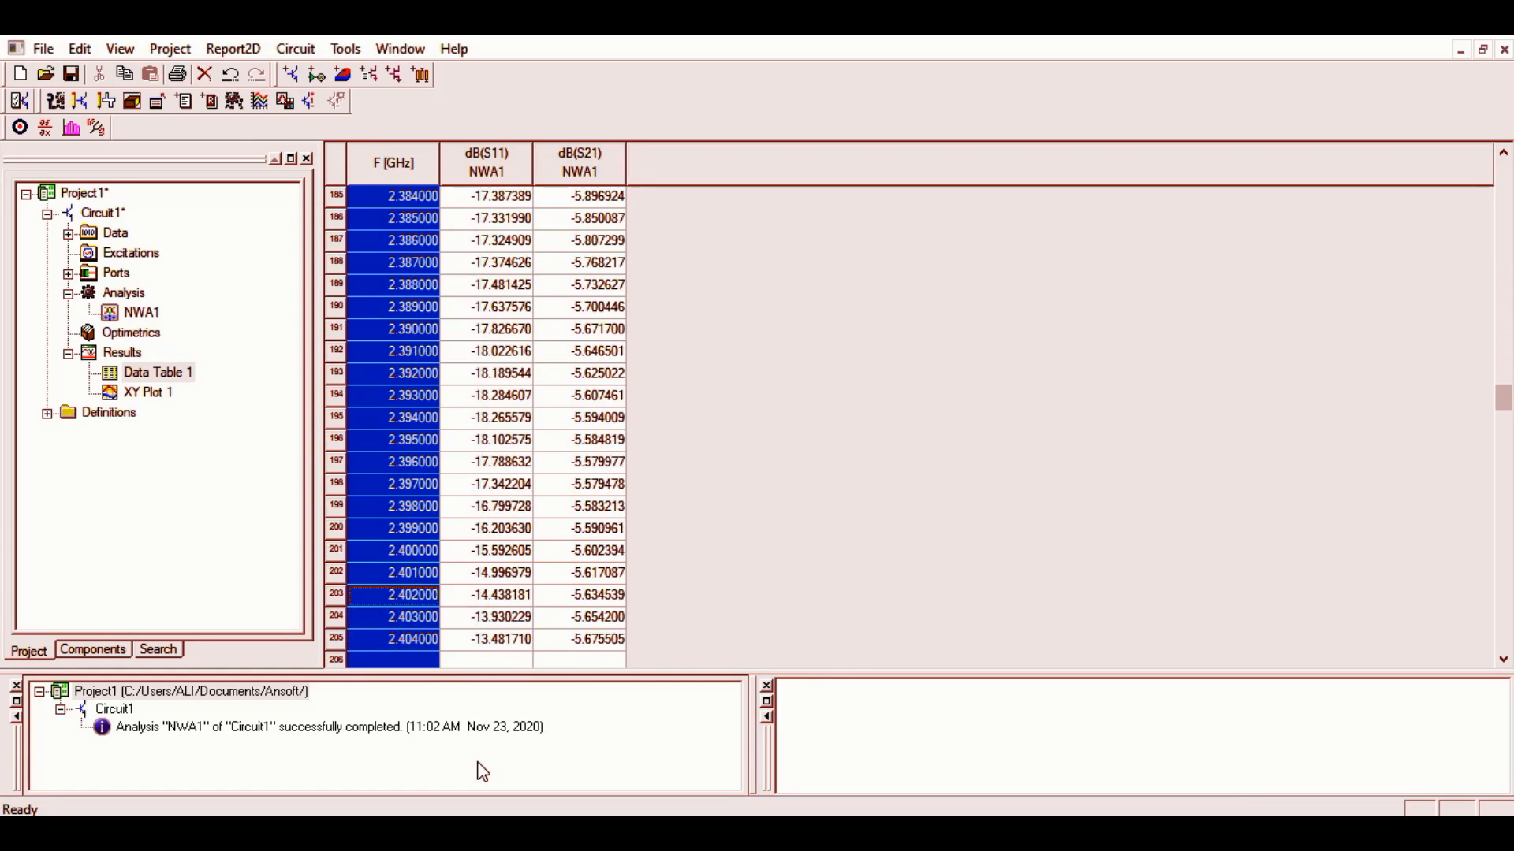
{"action": "key", "text": "Down"}
{"action": "key", "text": "Down"}
{"action": "key", "text": "Right"}
{"action": "key", "text": "Right"}
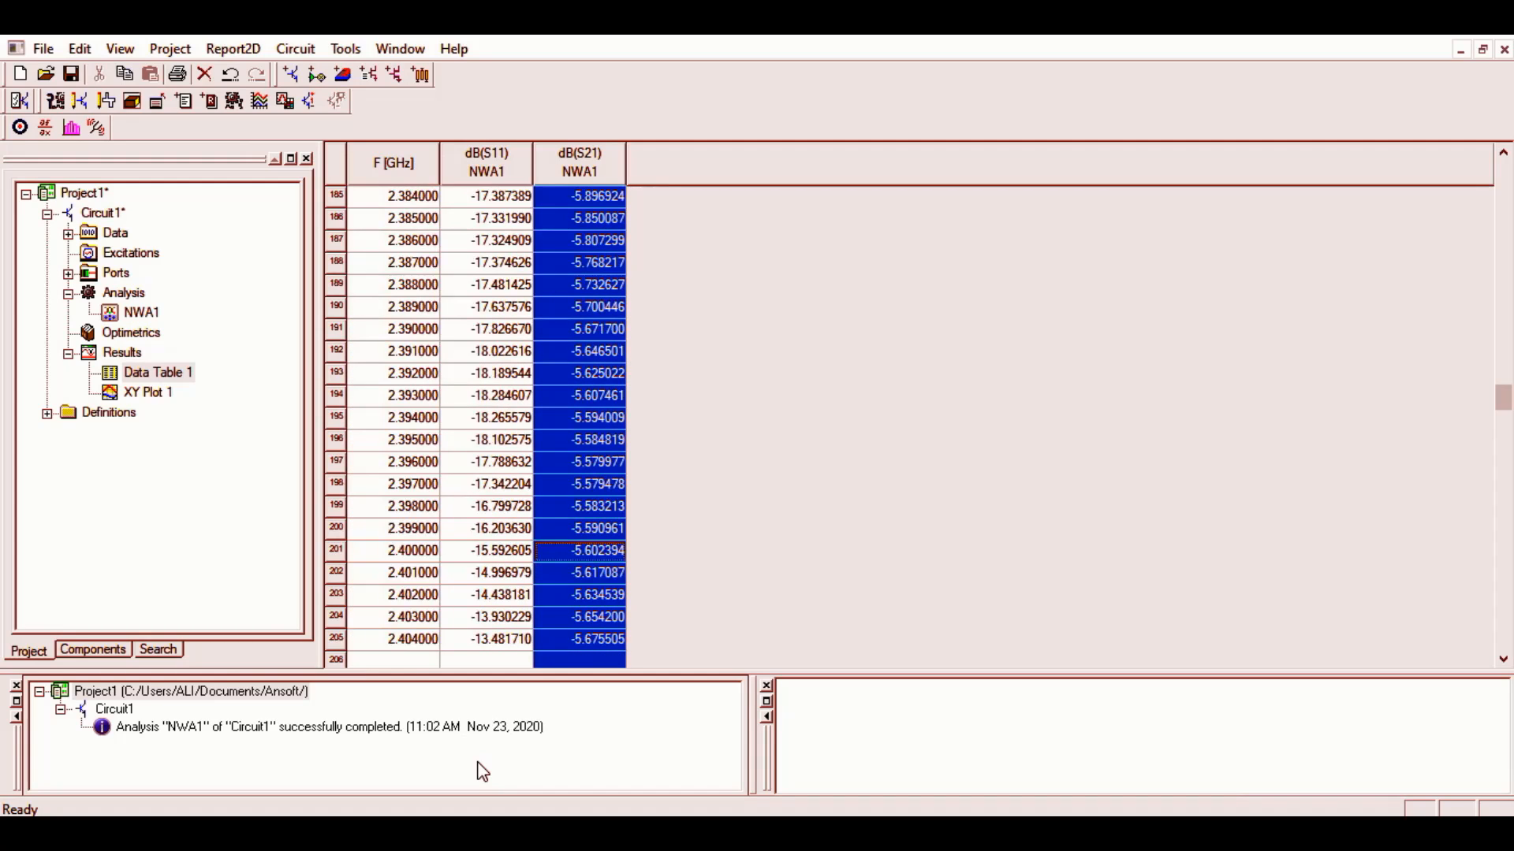
{"action": "key", "text": "Left"}
{"action": "key", "text": "Left"}
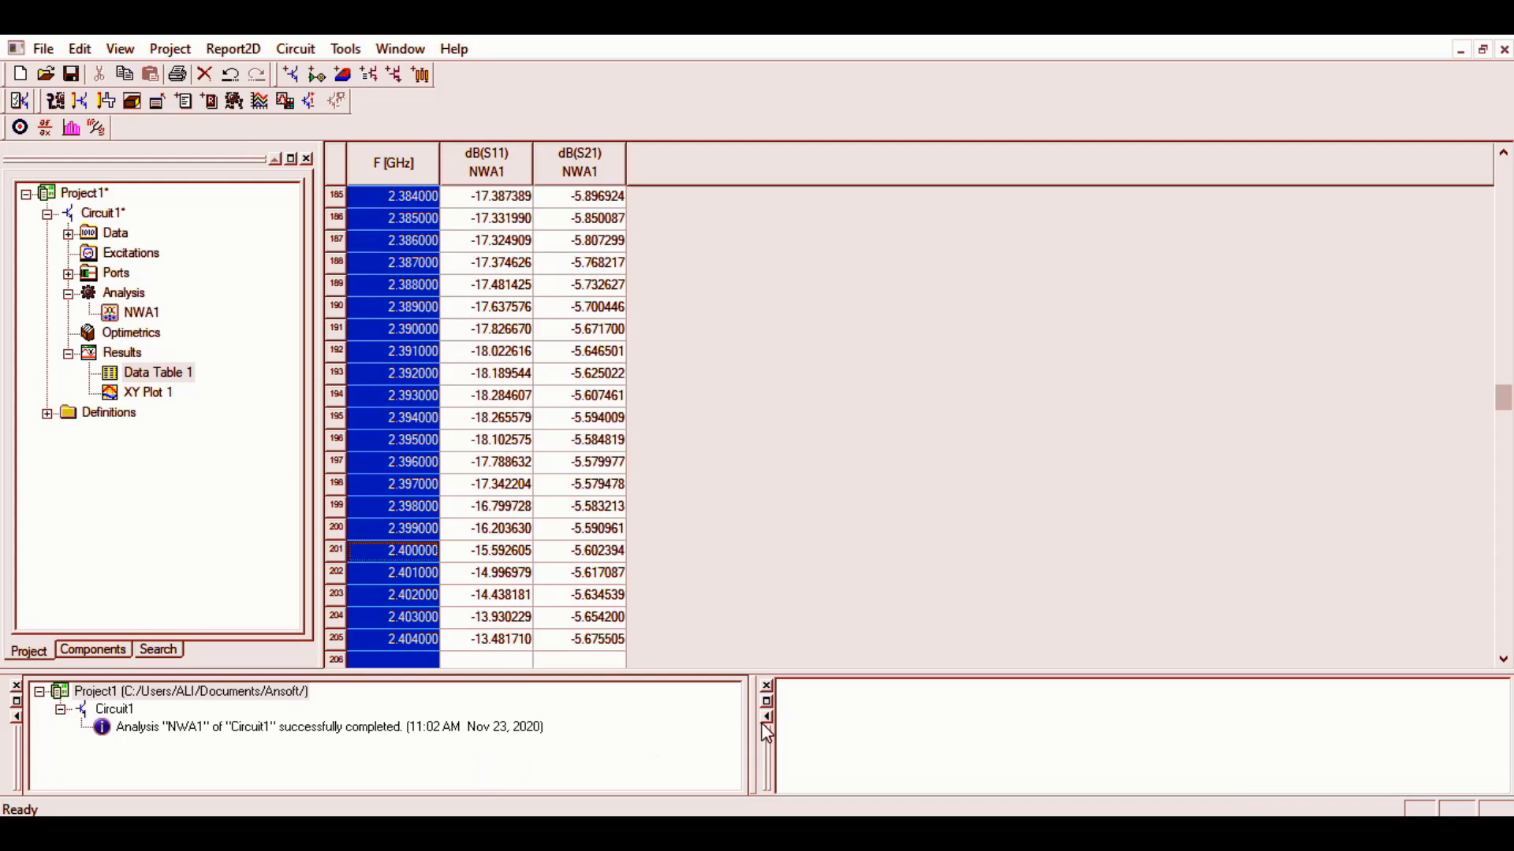
Find the 2.500 GHz row in the data table and read its dB(S11) and dB(S21) values
{"action": "key", "text": "Down"}
{"action": "key", "text": "Down"}
{"action": "key", "text": "Down"}
{"action": "key", "text": "Down"}
{"action": "key", "text": "Down"}
{"action": "key", "text": "Down"}
{"action": "key", "text": "Down"}
{"action": "key", "text": "Down"}
{"action": "key", "text": "Down"}
{"action": "key", "text": "Down"}
{"action": "key", "text": "Down"}
{"action": "key", "text": "Down"}
{"action": "key", "text": "Down"}
{"action": "key", "text": "Down"}
{"action": "key", "text": "Down"}
{"action": "key", "text": "Down"}
{"action": "key", "text": "Down"}
{"action": "key", "text": "Down"}
{"action": "key", "text": "Down"}
{"action": "key", "text": "Down"}
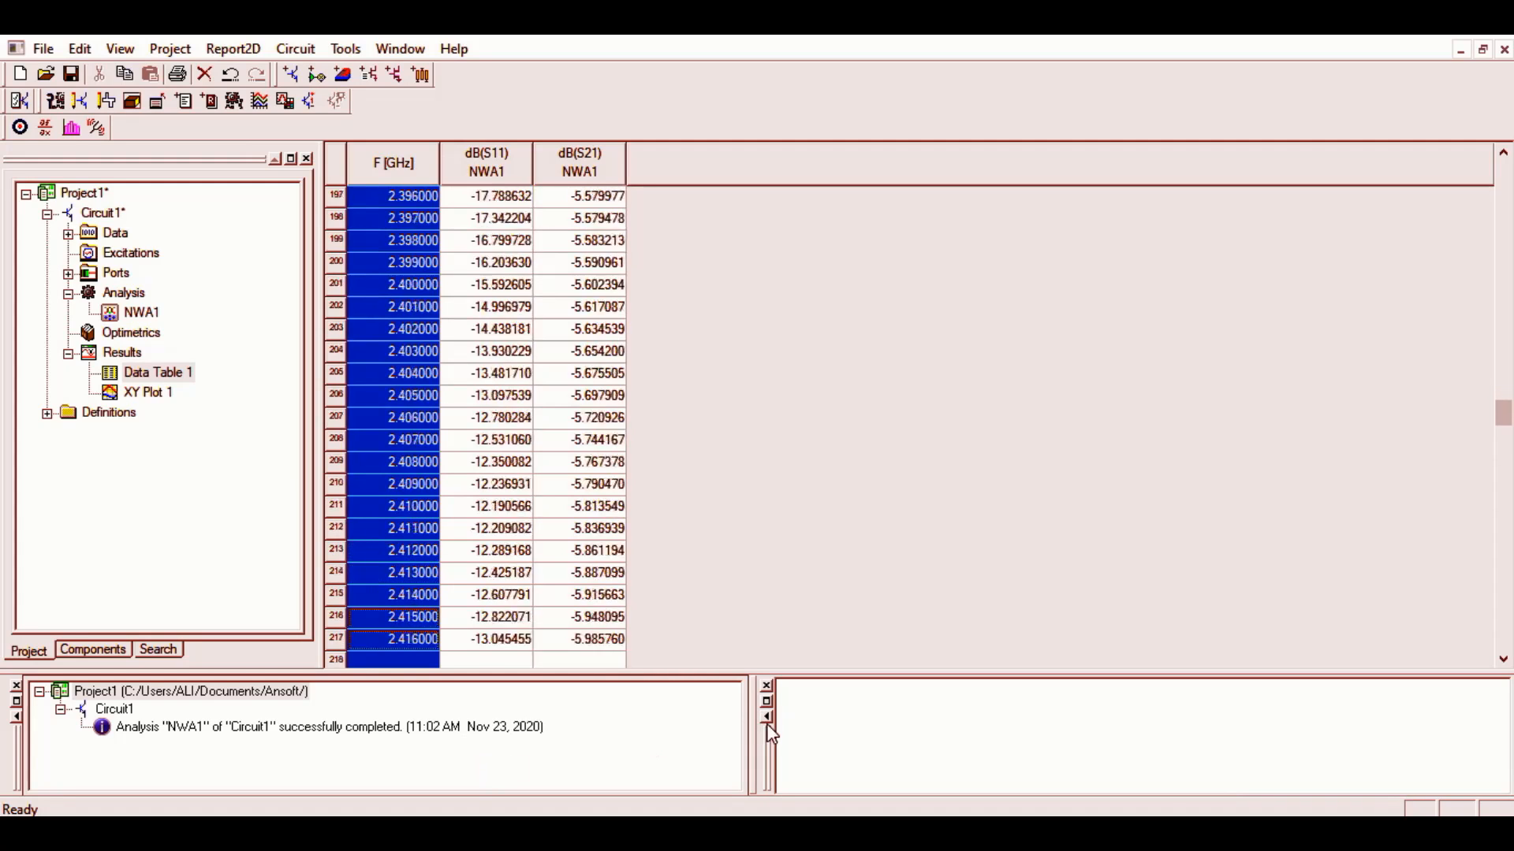
{"action": "key", "text": "Down"}
{"action": "key", "text": "Down"}
{"action": "key", "text": "Down"}
{"action": "key", "text": "Down"}
{"action": "key", "text": "Down"}
{"action": "key", "text": "Down"}
{"action": "key", "text": "Down"}
{"action": "key", "text": "Down"}
{"action": "key", "text": "Down"}
{"action": "key", "text": "Down"}
{"action": "key", "text": "Down"}
{"action": "key", "text": "Down"}
{"action": "key", "text": "Down"}
{"action": "key", "text": "Down"}
{"action": "key", "text": "Down"}
{"action": "key", "text": "Down"}
{"action": "key", "text": "Down"}
{"action": "key", "text": "Down"}
{"action": "key", "text": "Down"}
{"action": "key", "text": "Down"}
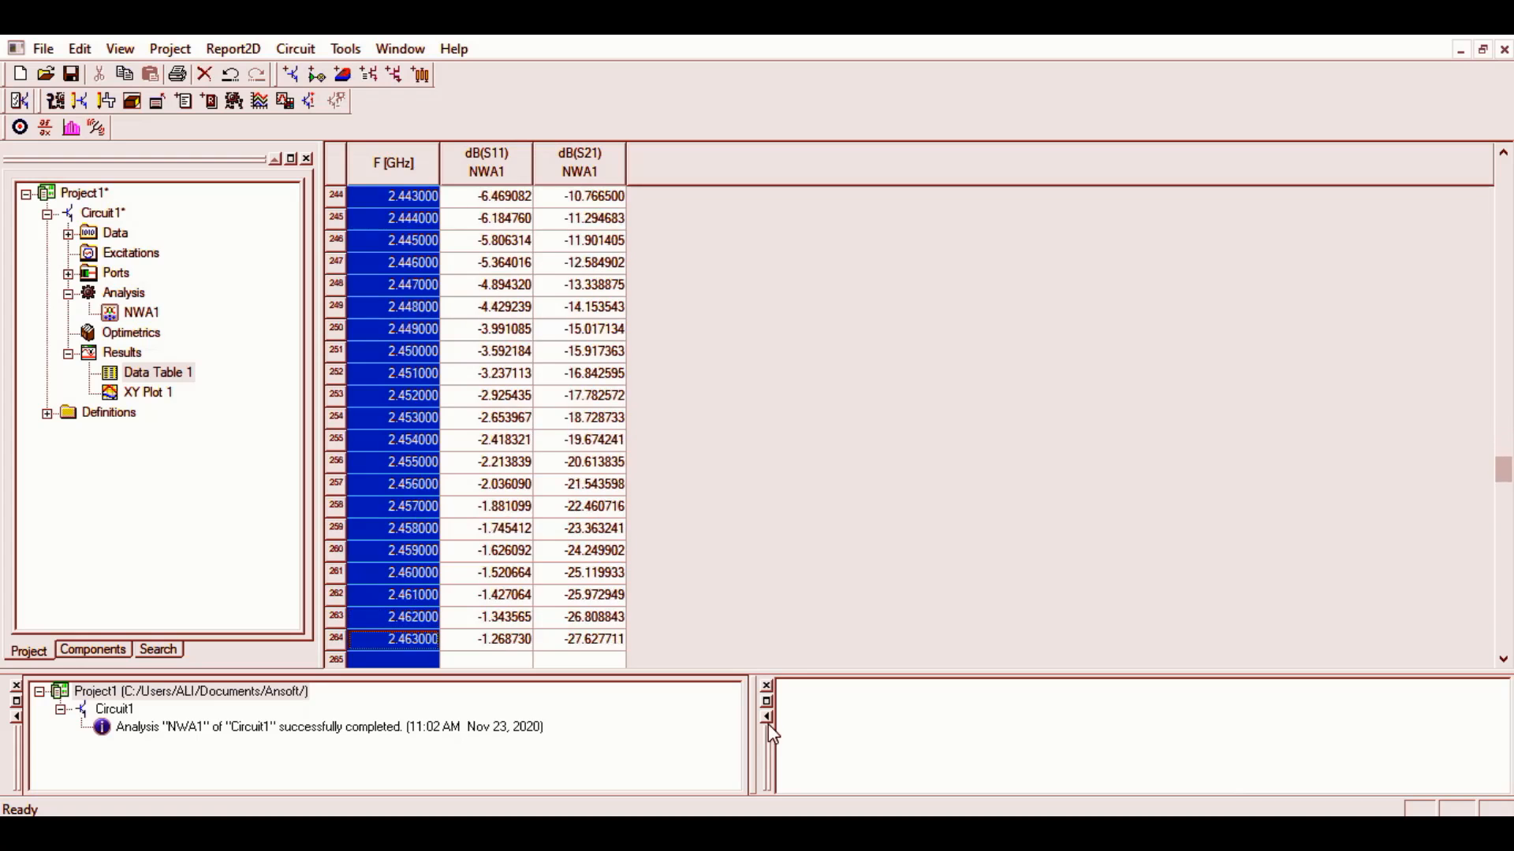
{"action": "key", "text": "Down"}
{"action": "key", "text": "Down"}
{"action": "key", "text": "Down"}
{"action": "key", "text": "Down"}
{"action": "key", "text": "Down"}
{"action": "key", "text": "Down"}
{"action": "key", "text": "Down"}
{"action": "key", "text": "Down"}
{"action": "key", "text": "Down"}
{"action": "key", "text": "Down"}
{"action": "key", "text": "Down"}
{"action": "key", "text": "Down"}
{"action": "key", "text": "Down"}
{"action": "key", "text": "Down"}
{"action": "key", "text": "Down"}
{"action": "key", "text": "Down"}
{"action": "key", "text": "Down"}
{"action": "key", "text": "Down"}
{"action": "key", "text": "Down"}
{"action": "key", "text": "Down"}
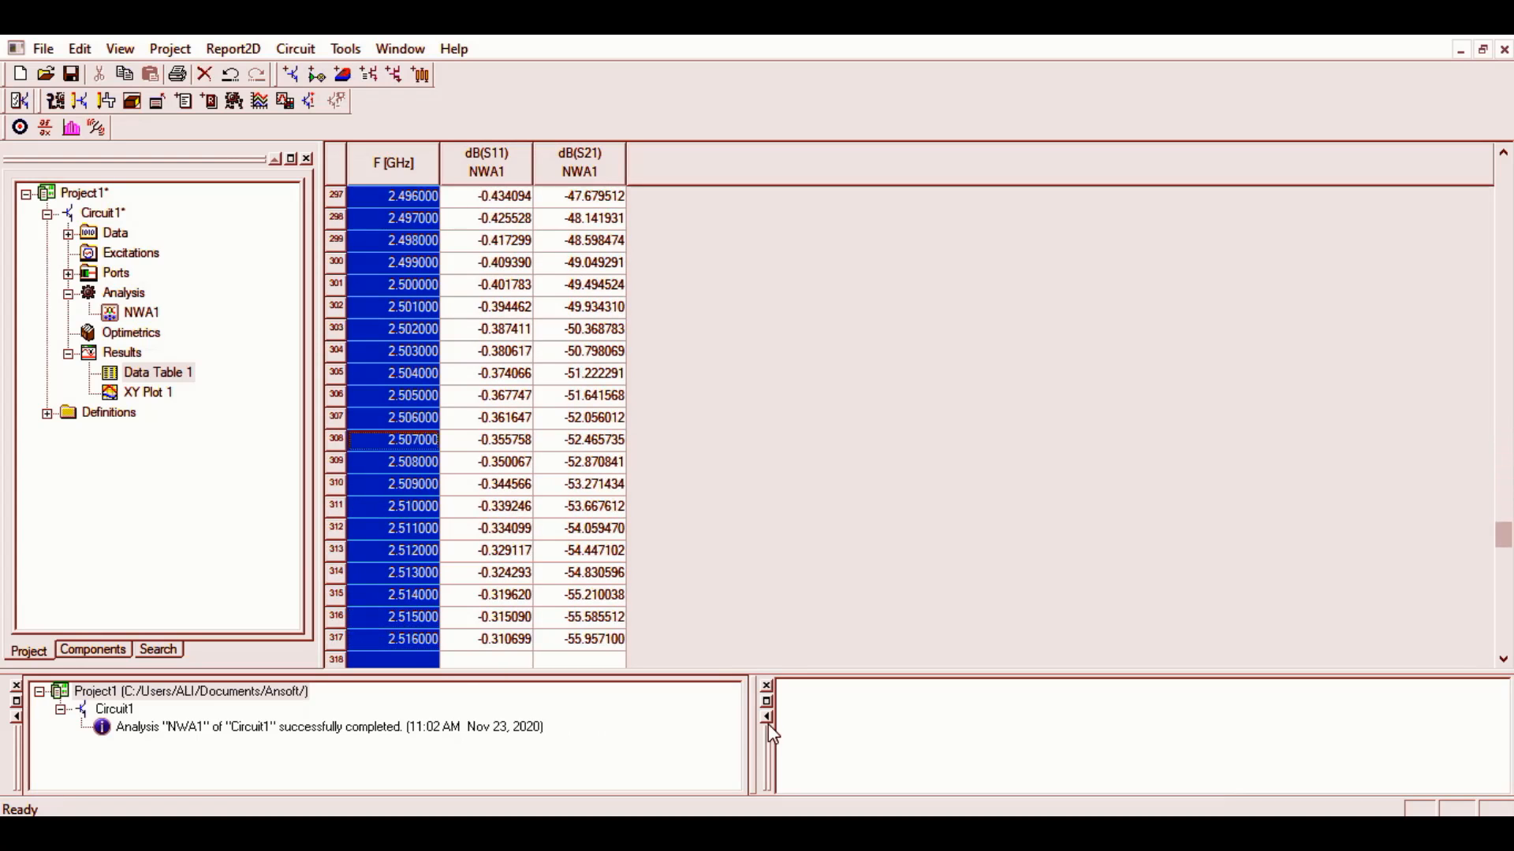
{"action": "key", "text": "Down"}
{"action": "key", "text": "Down"}
{"action": "left_click", "coordinate": [485, 366]}
{"action": "left_click", "coordinate": [557, 408]}
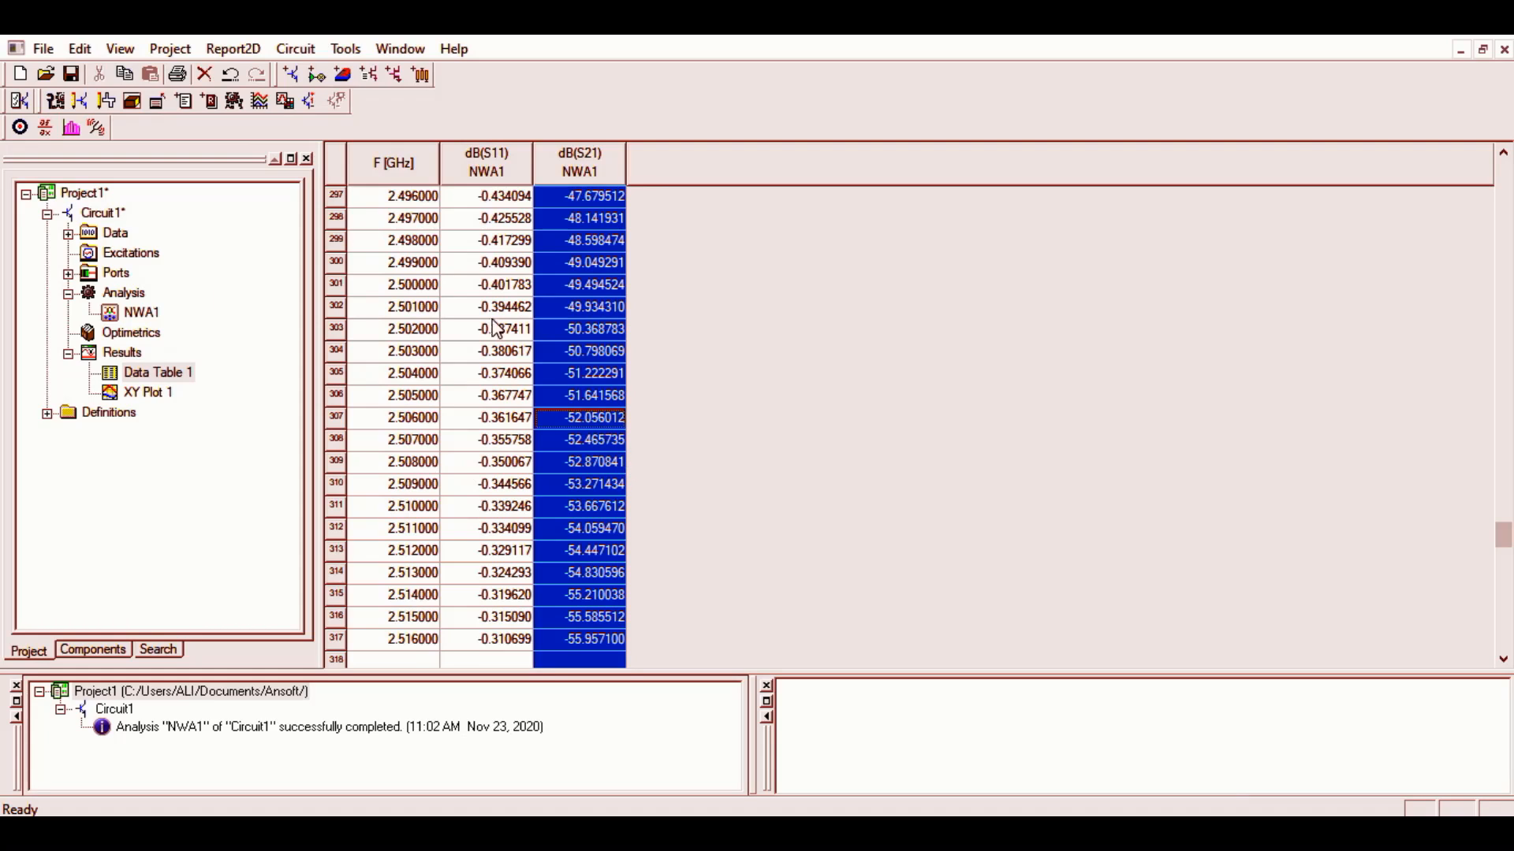
Open Circuit1's layout, select all the coupled-line sections and align their microwave ports
{"action": "double_click", "coordinate": [99, 213]}
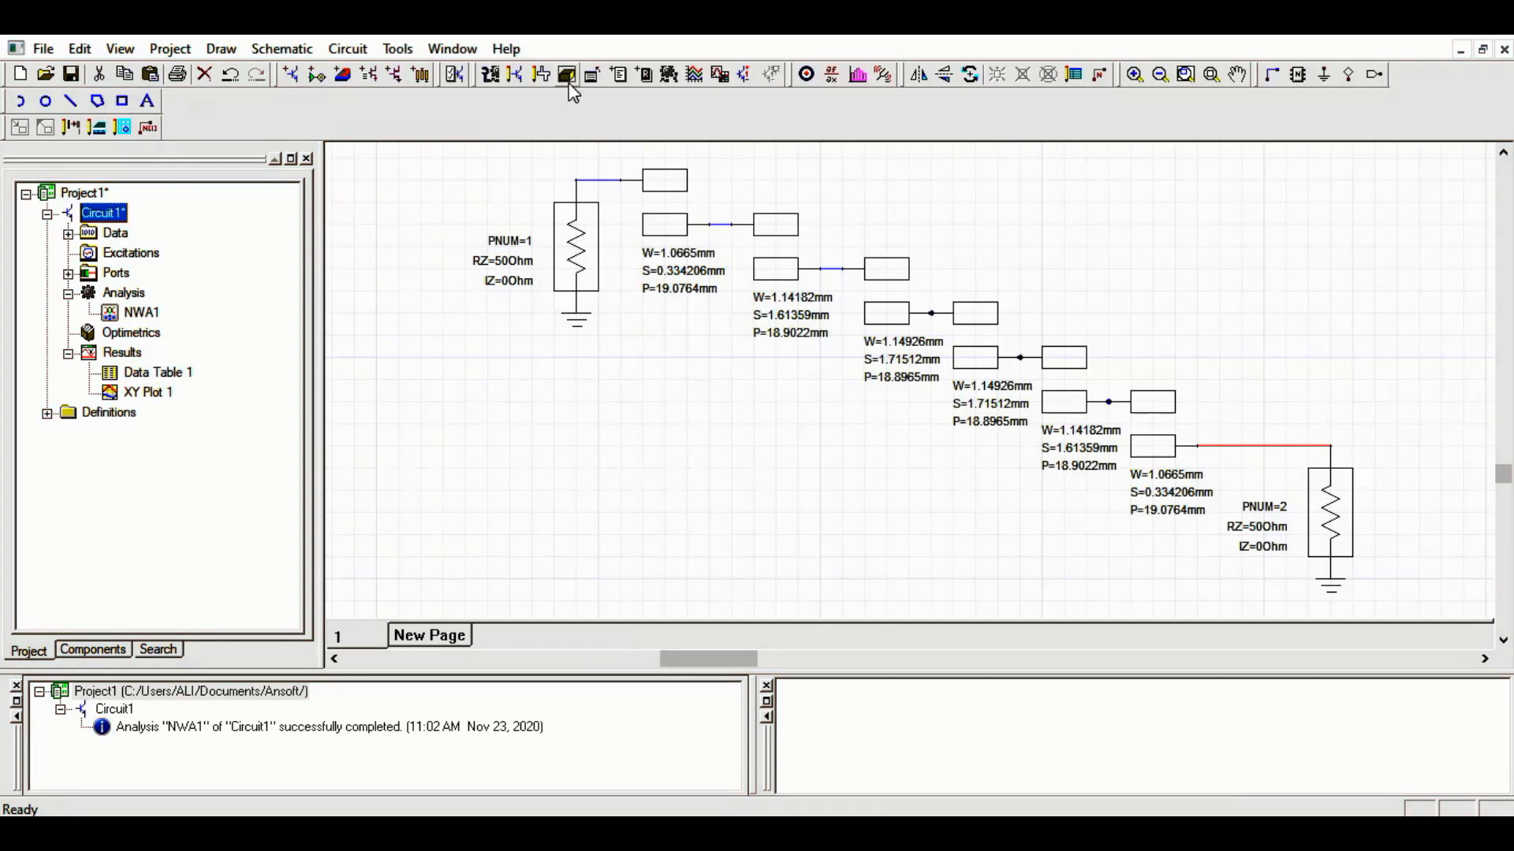
{"action": "left_click", "coordinate": [537, 75]}
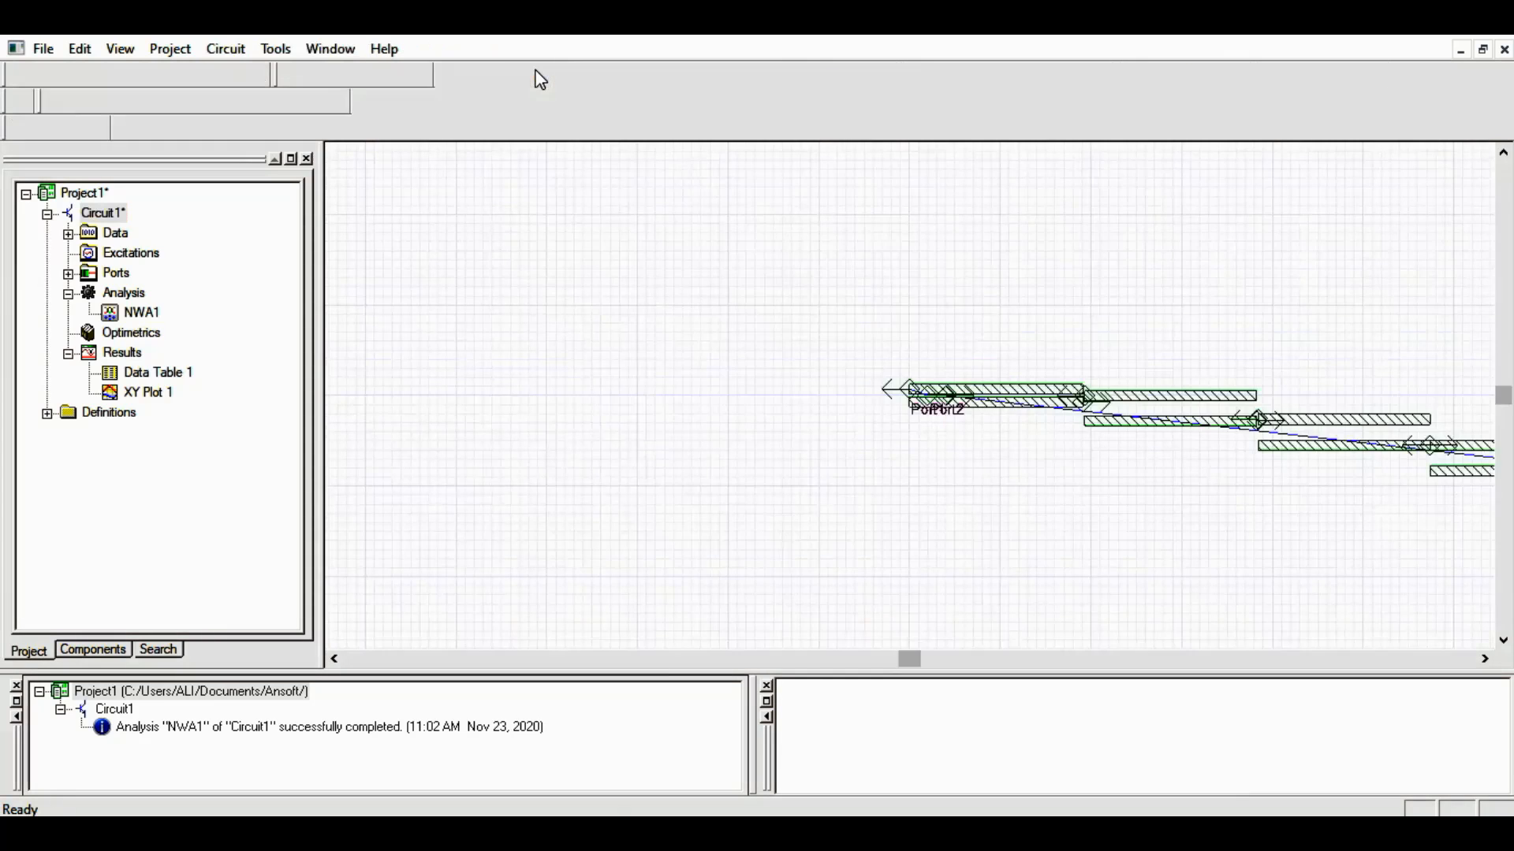
{"action": "left_click_drag", "start_coordinate": [717, 229], "coordinate": [1475, 631]}
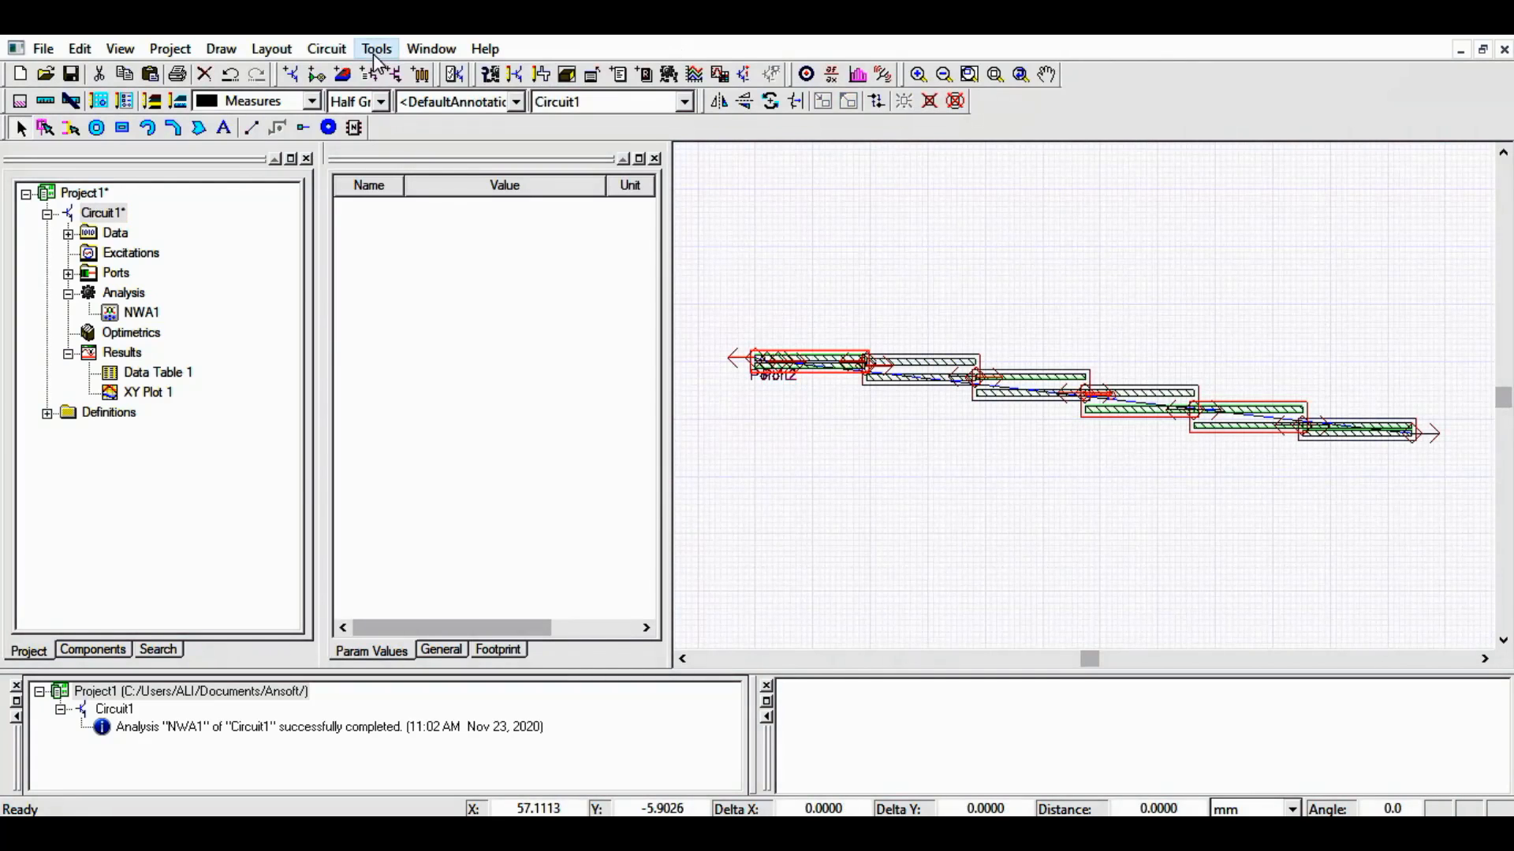
{"action": "left_click", "coordinate": [240, 52]}
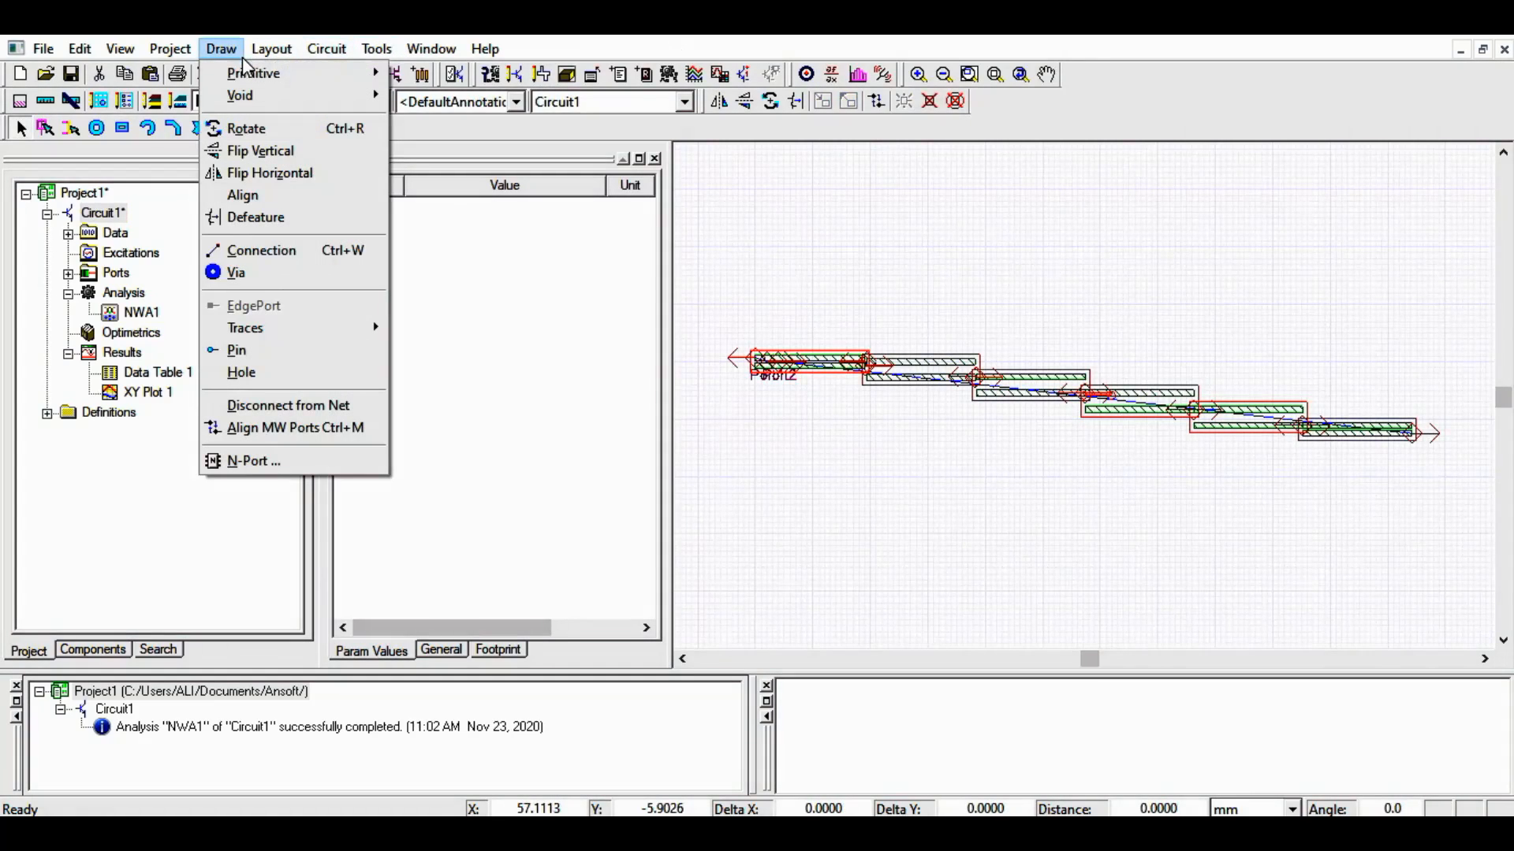
{"action": "left_click", "coordinate": [310, 428]}
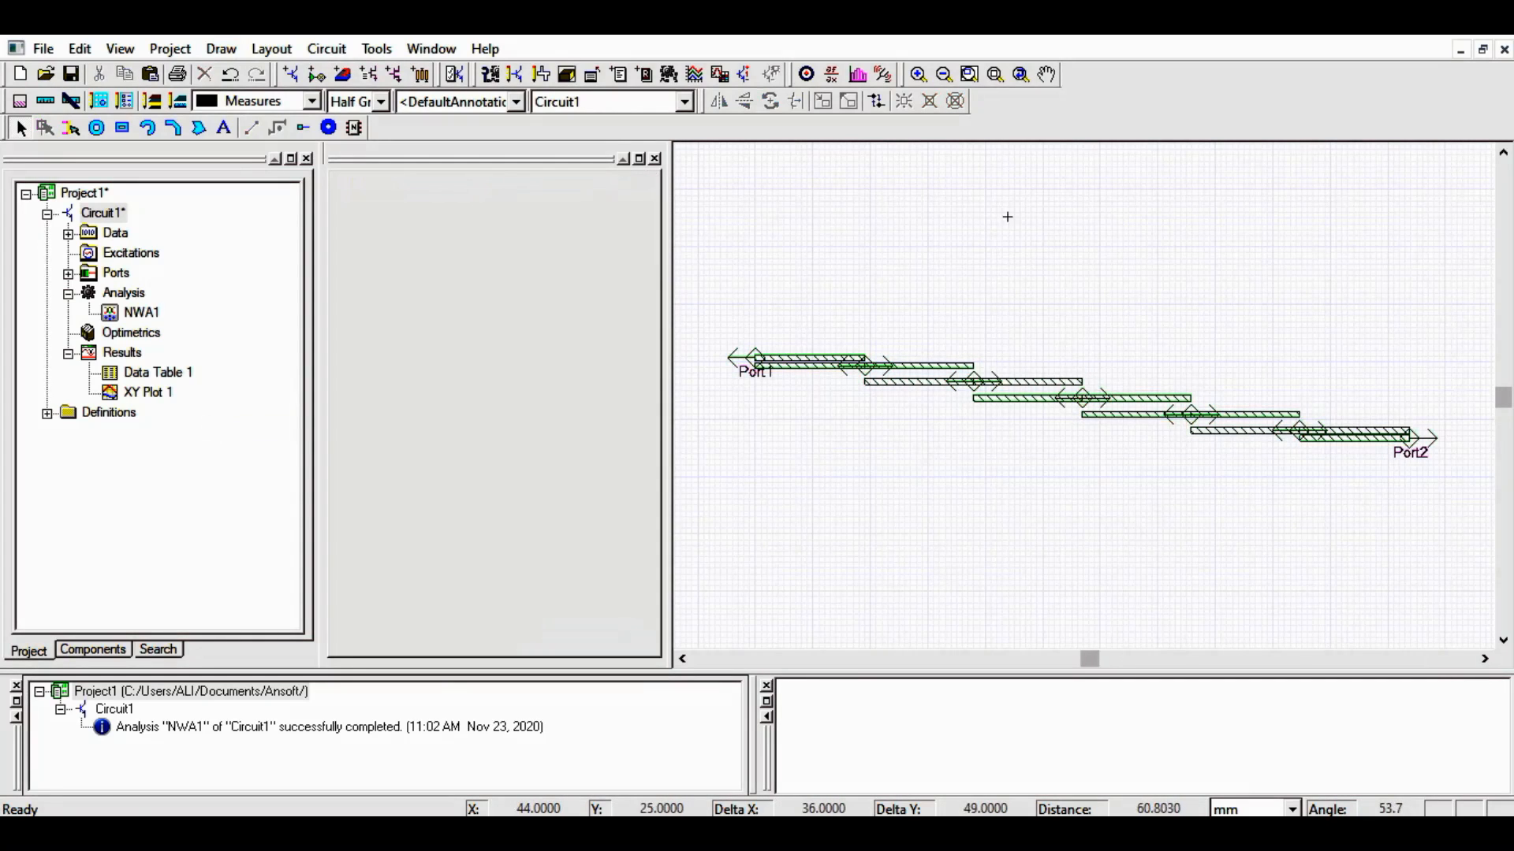
Open the 3D view of the filter layout and rotate it to inspect the coupled lines from several angles
{"action": "left_click", "coordinate": [576, 76]}
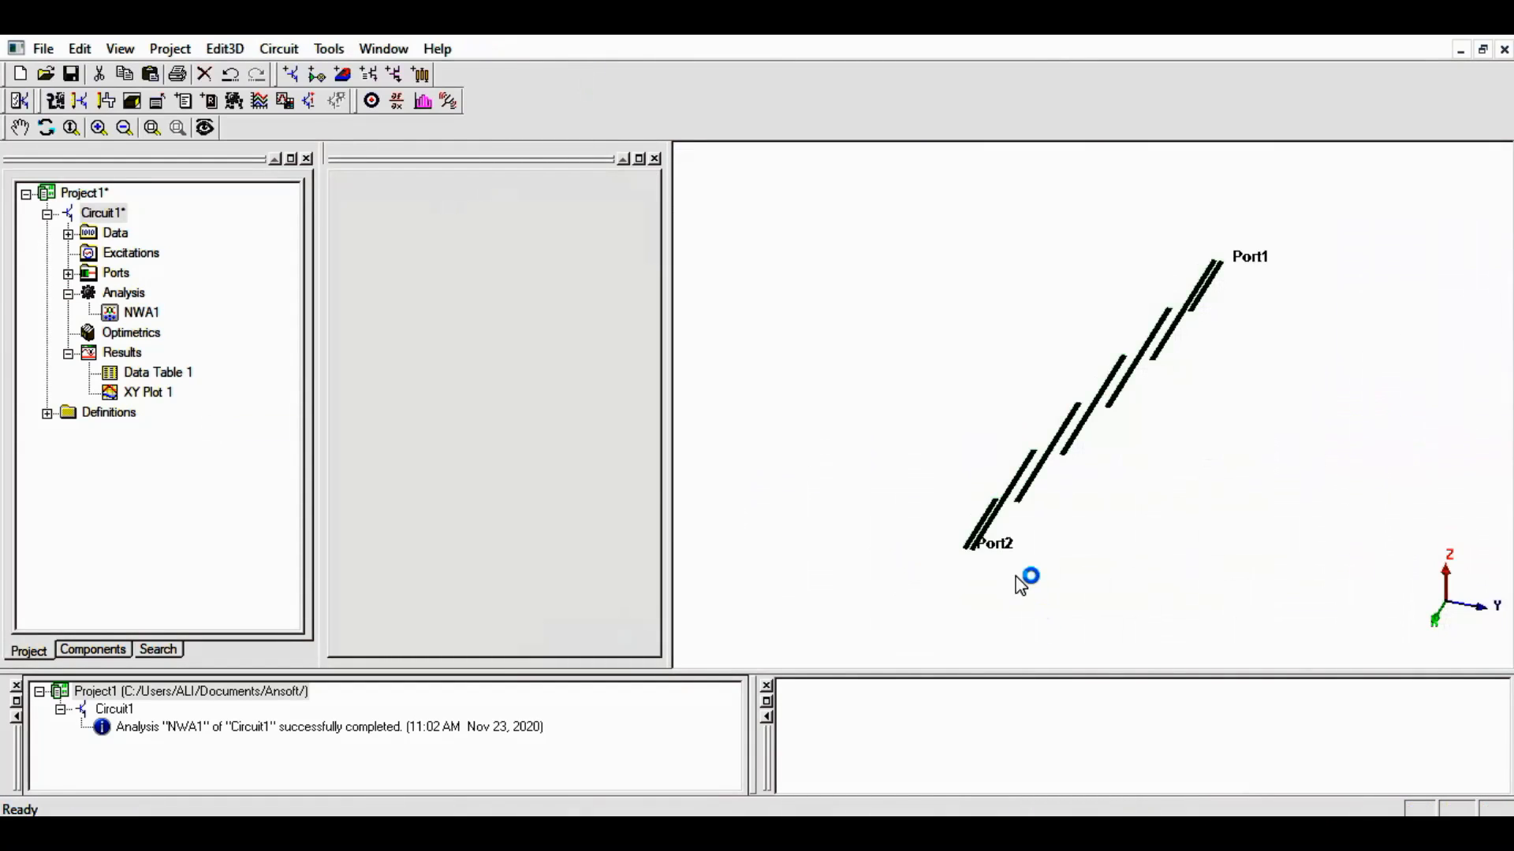
{"action": "right_click", "coordinate": [1170, 432]}
{"action": "left_click", "coordinate": [1177, 371]}
{"action": "left_click_drag", "start_coordinate": [1247, 320], "coordinate": [1166, 473]}
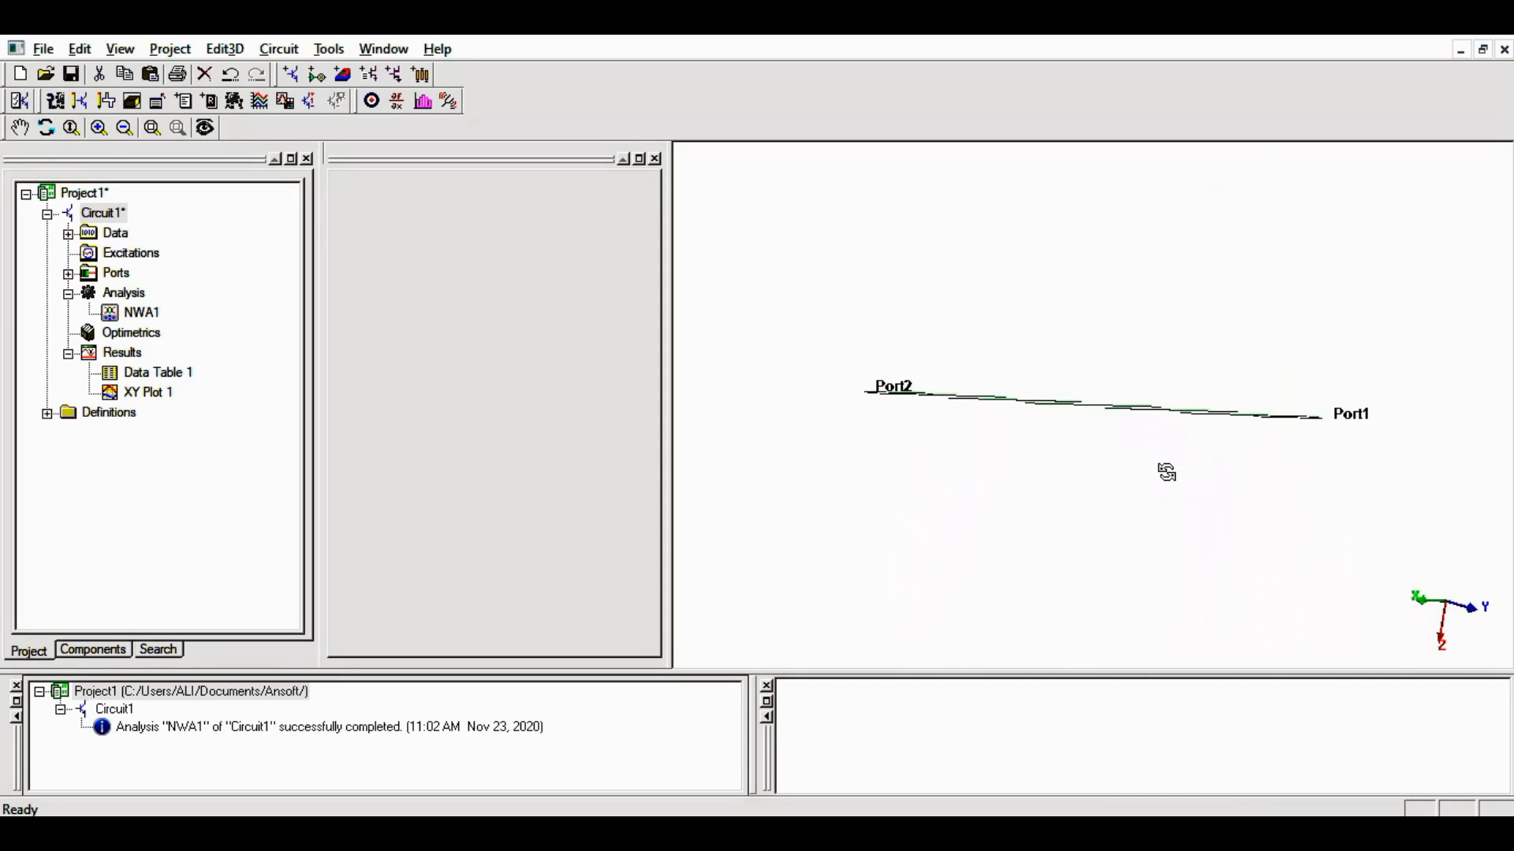
{"action": "left_click_drag", "start_coordinate": [1109, 413], "coordinate": [1077, 314]}
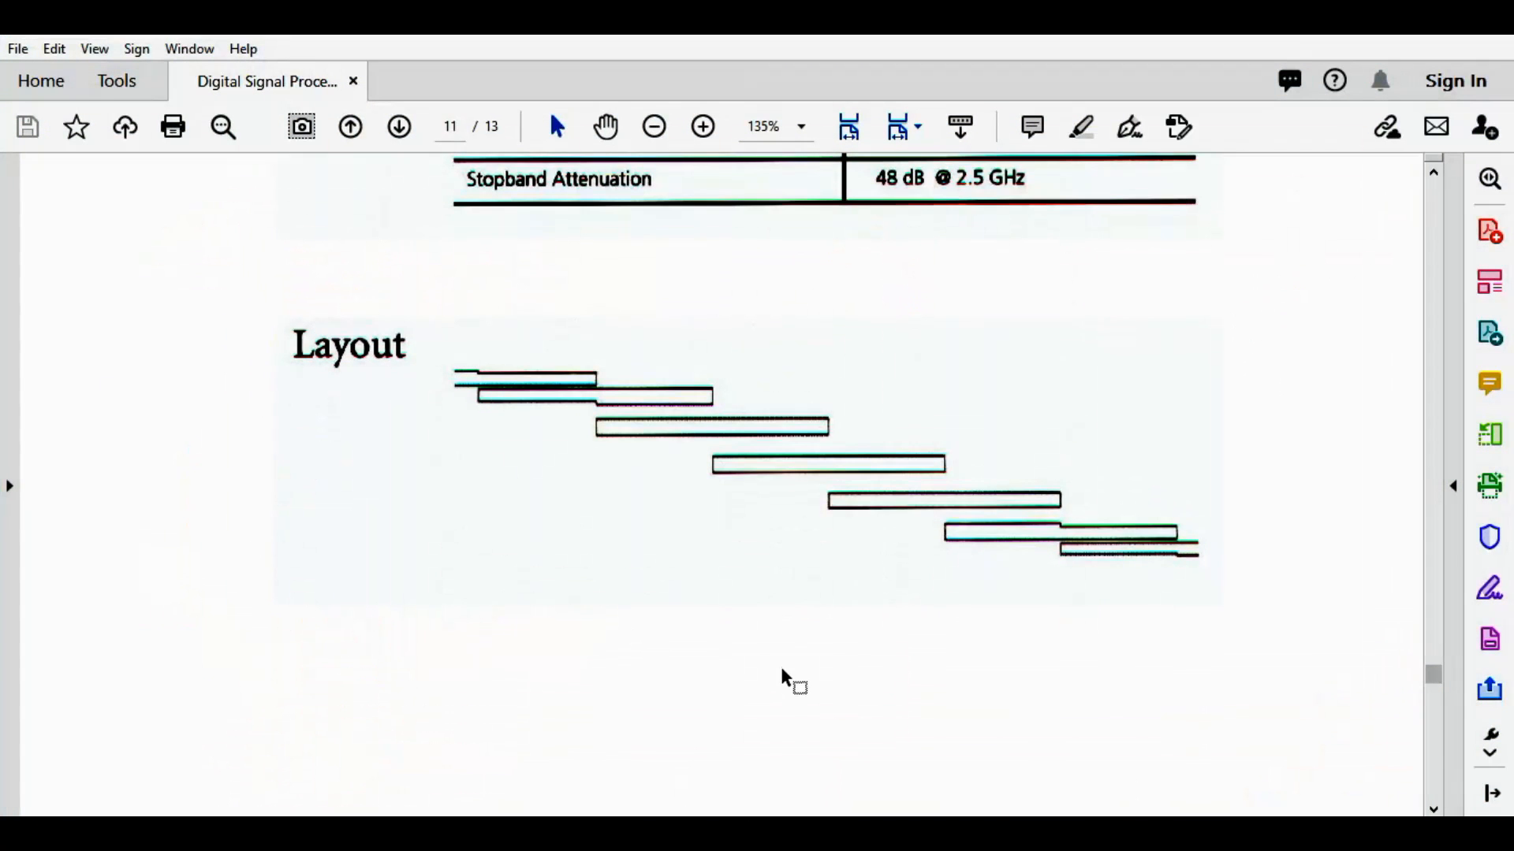
Look through the test report pages at the end of the PDF lab manual and go back to the final simulation result table
{"action": "scroll", "coordinate": [786, 680], "scroll_direction": "down", "scroll_amount": 1}
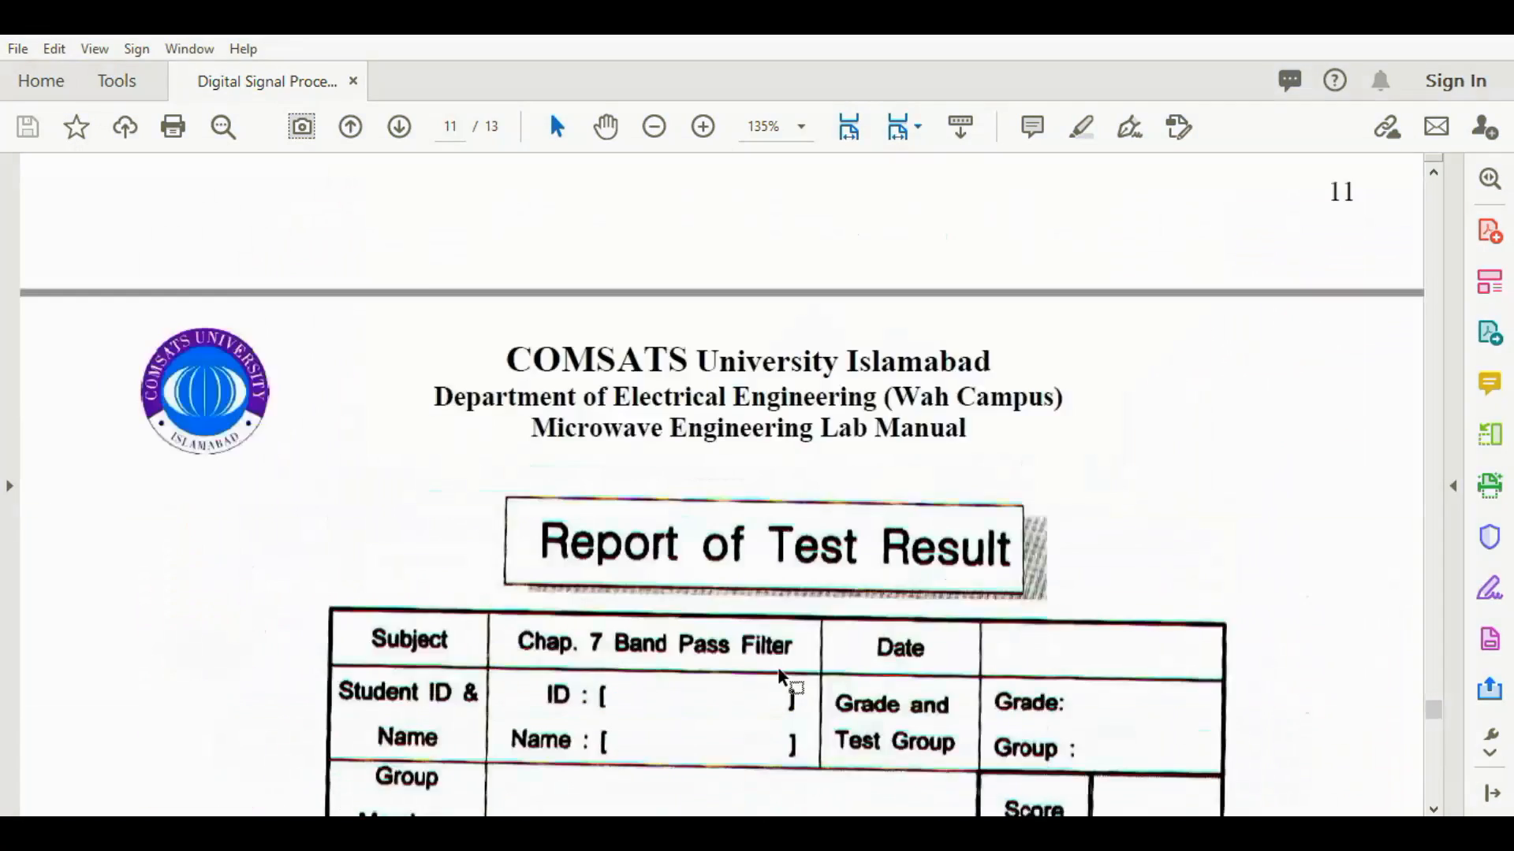
{"action": "scroll", "coordinate": [780, 676], "scroll_direction": "down", "scroll_amount": 15}
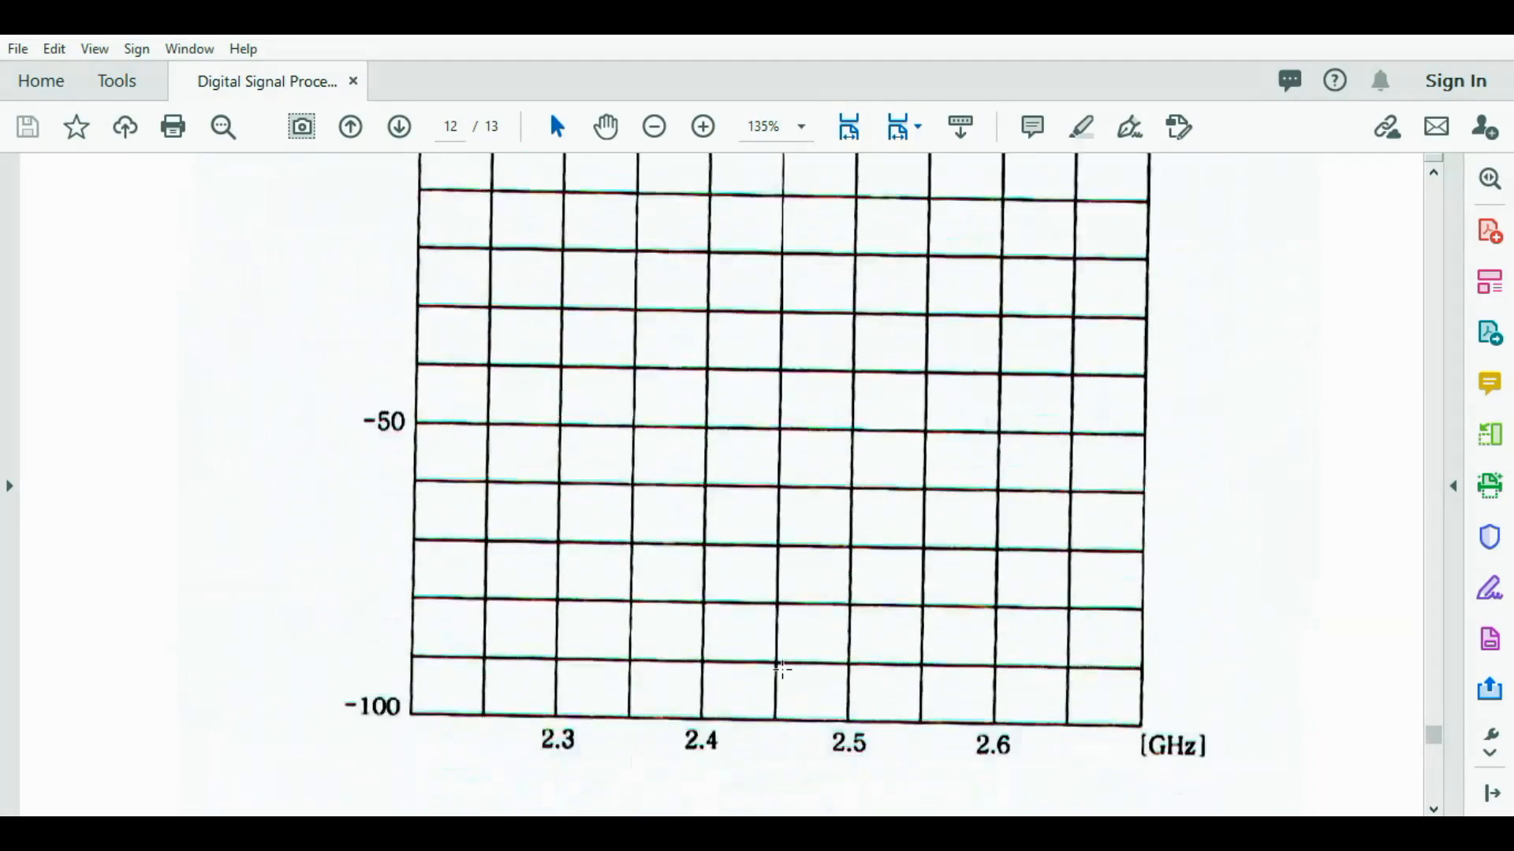
{"action": "scroll", "coordinate": [782, 669], "scroll_direction": "down", "scroll_amount": 10}
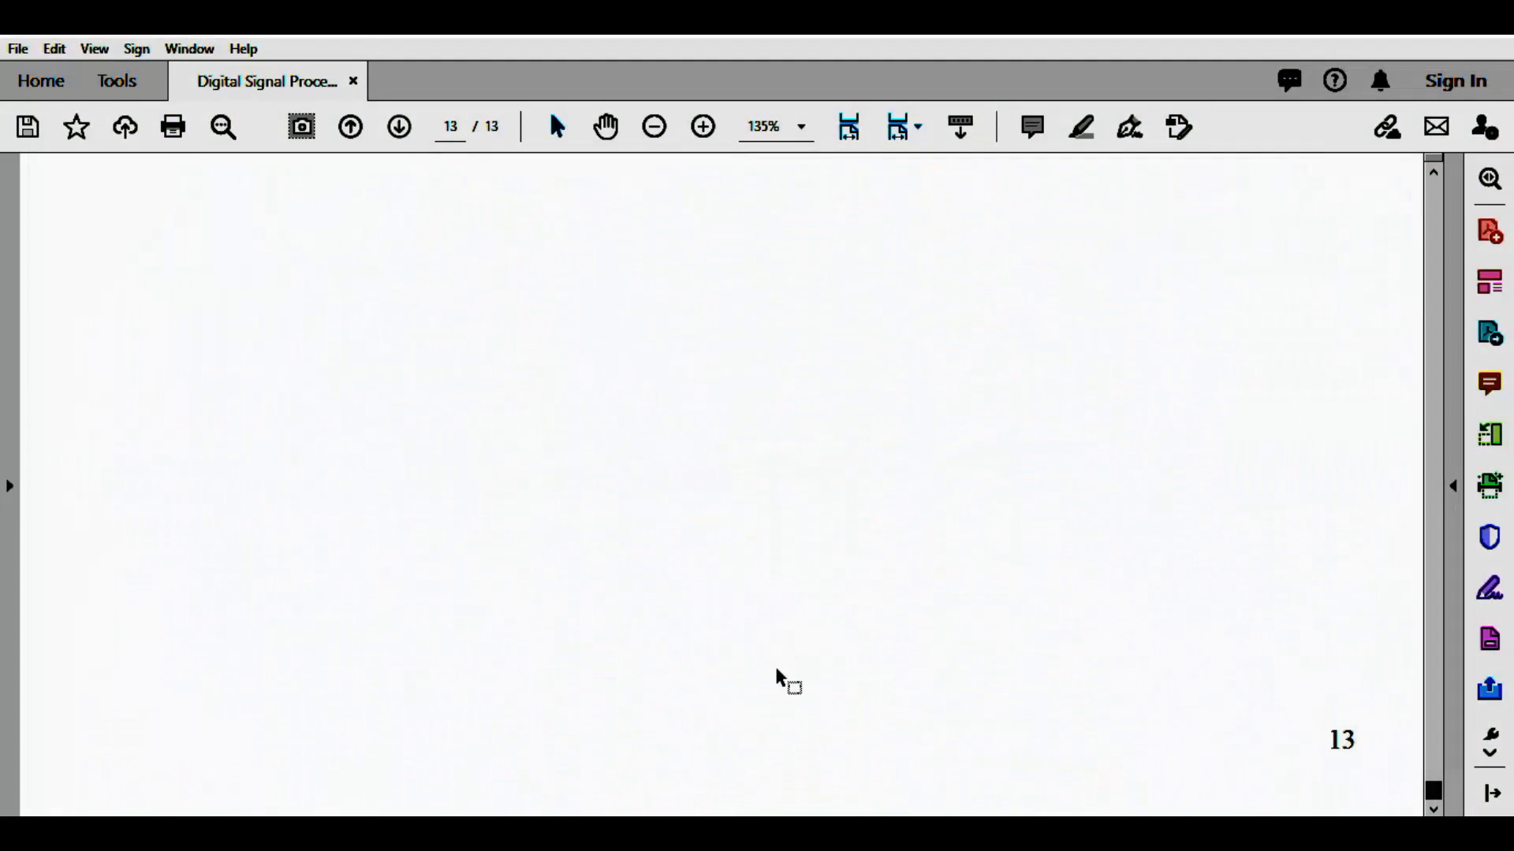
{"action": "scroll", "coordinate": [782, 671], "scroll_direction": "up", "scroll_amount": 8}
{"action": "scroll", "coordinate": [782, 671], "scroll_direction": "up", "scroll_amount": 3}
{"action": "scroll", "coordinate": [783, 669], "scroll_direction": "down", "scroll_amount": 4}
{"action": "scroll", "coordinate": [782, 669], "scroll_direction": "up", "scroll_amount": 12}
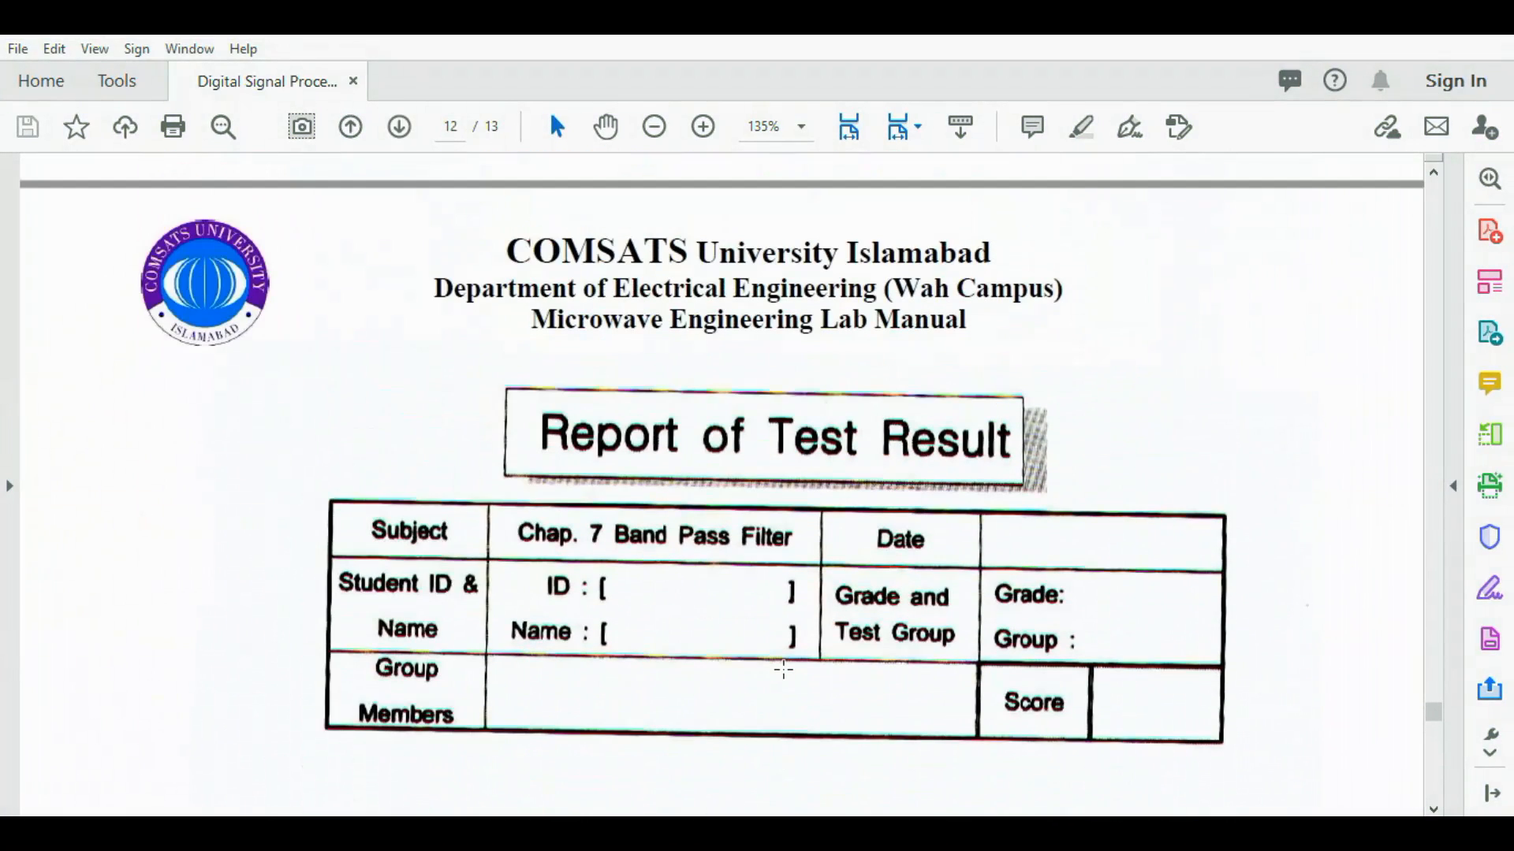
{"action": "scroll", "coordinate": [784, 669], "scroll_direction": "up", "scroll_amount": 10}
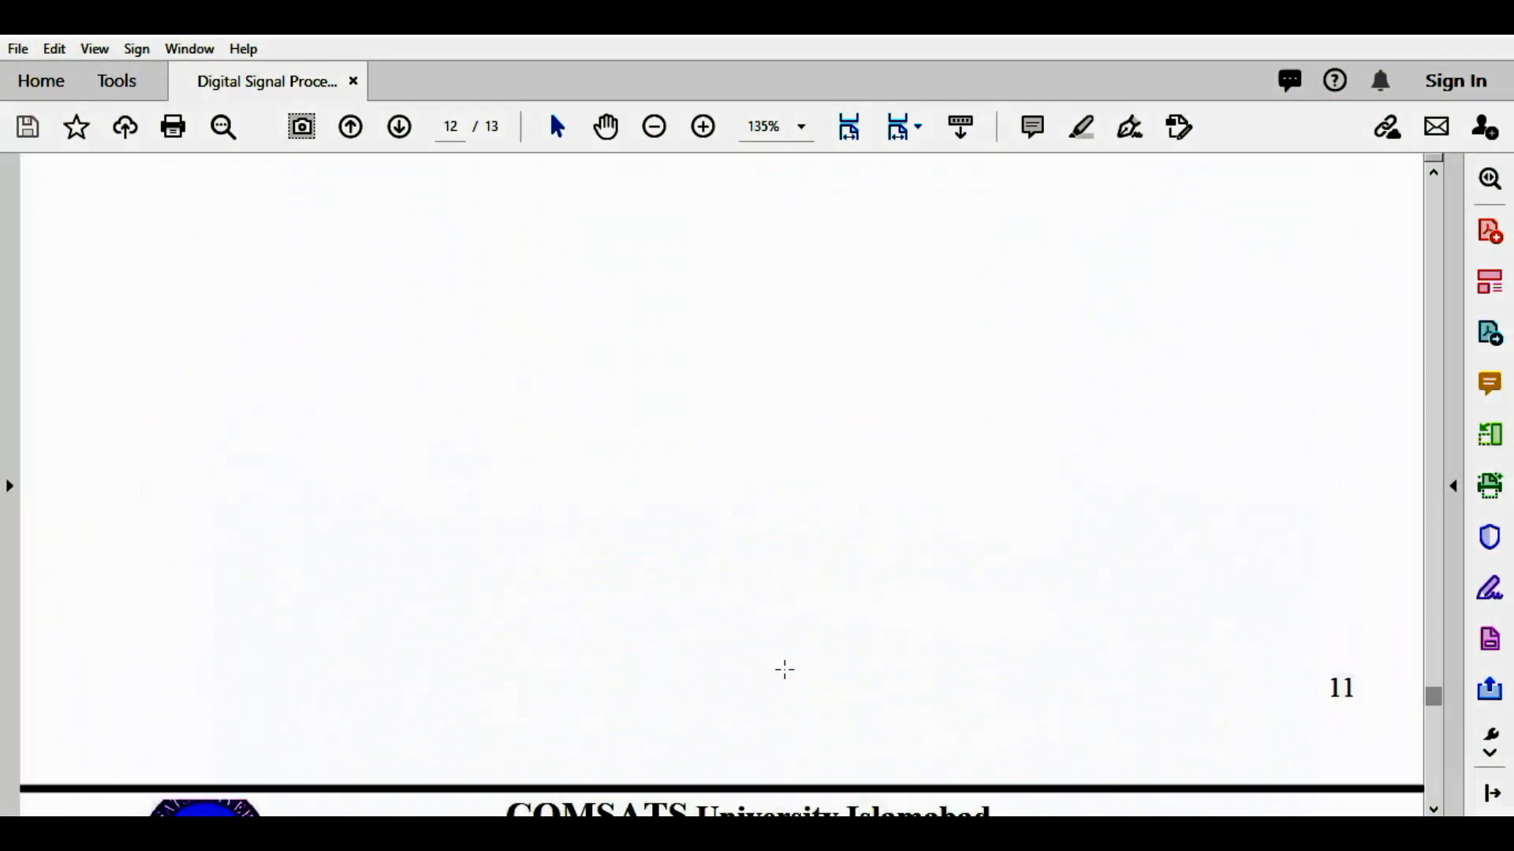
{"action": "scroll", "coordinate": [785, 669], "scroll_direction": "up", "scroll_amount": 3}
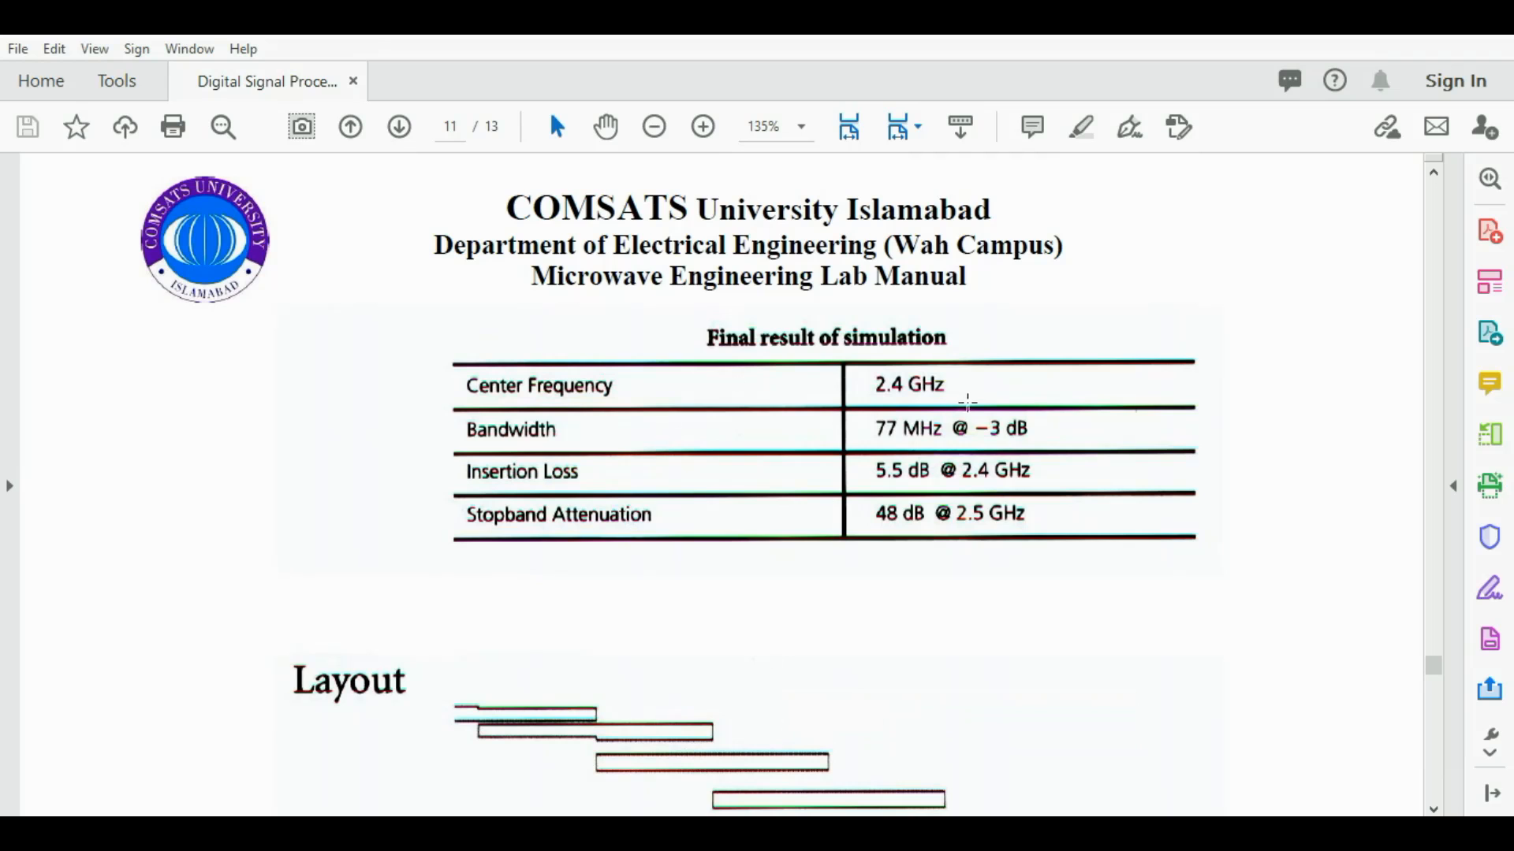
Find the Chebyshev prototype LPF table for 0.5 dB ripple on page 6 of the lab manual
{"action": "left_click", "coordinate": [1438, 677]}
{"action": "left_click_drag", "start_coordinate": [1428, 680], "coordinate": [1485, 447]}
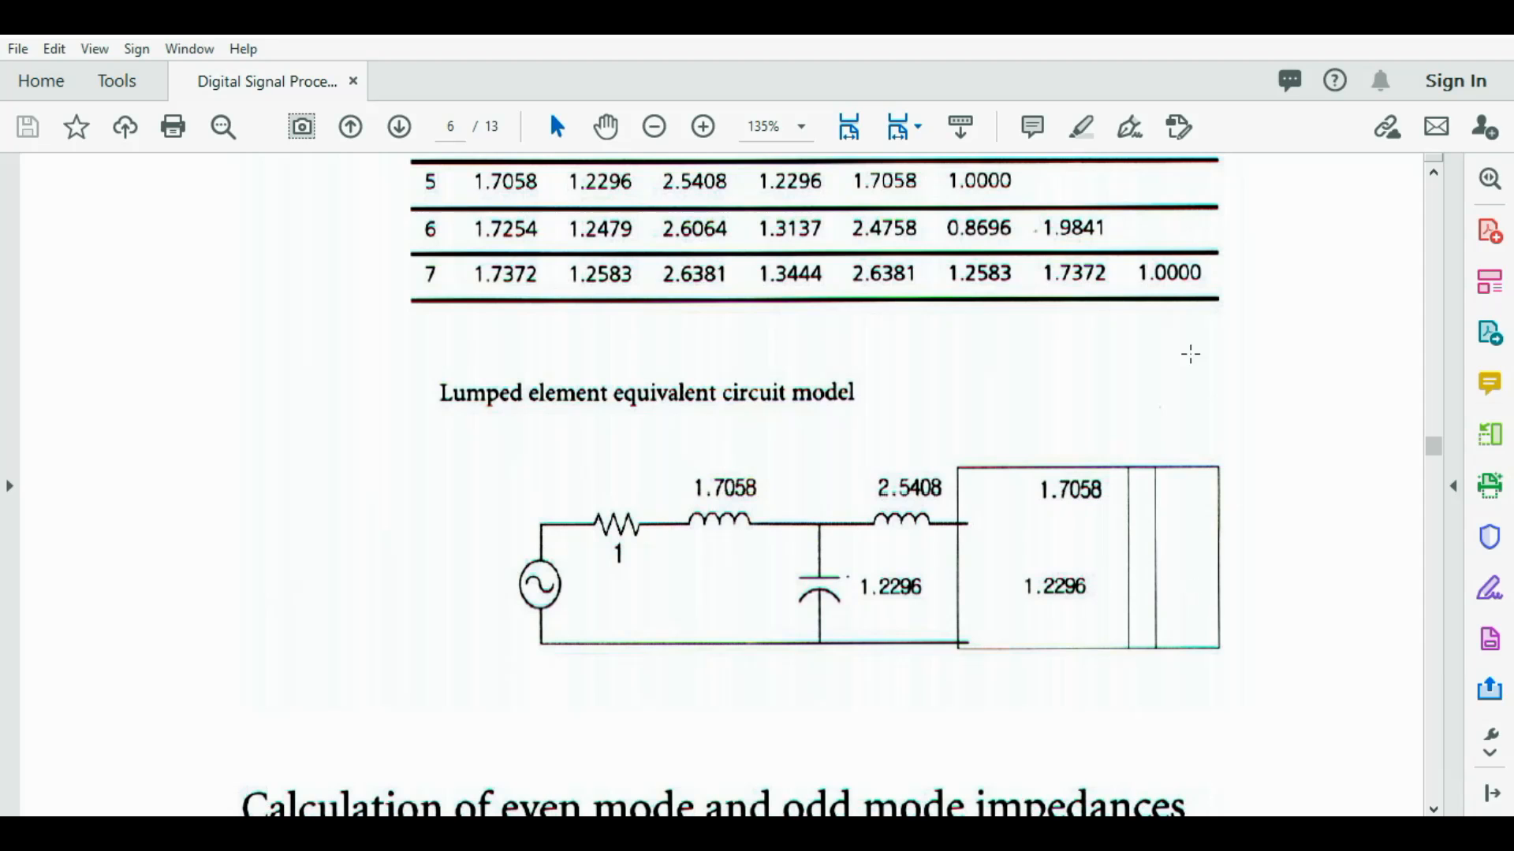
{"action": "left_click_drag", "start_coordinate": [1433, 439], "coordinate": [1433, 443]}
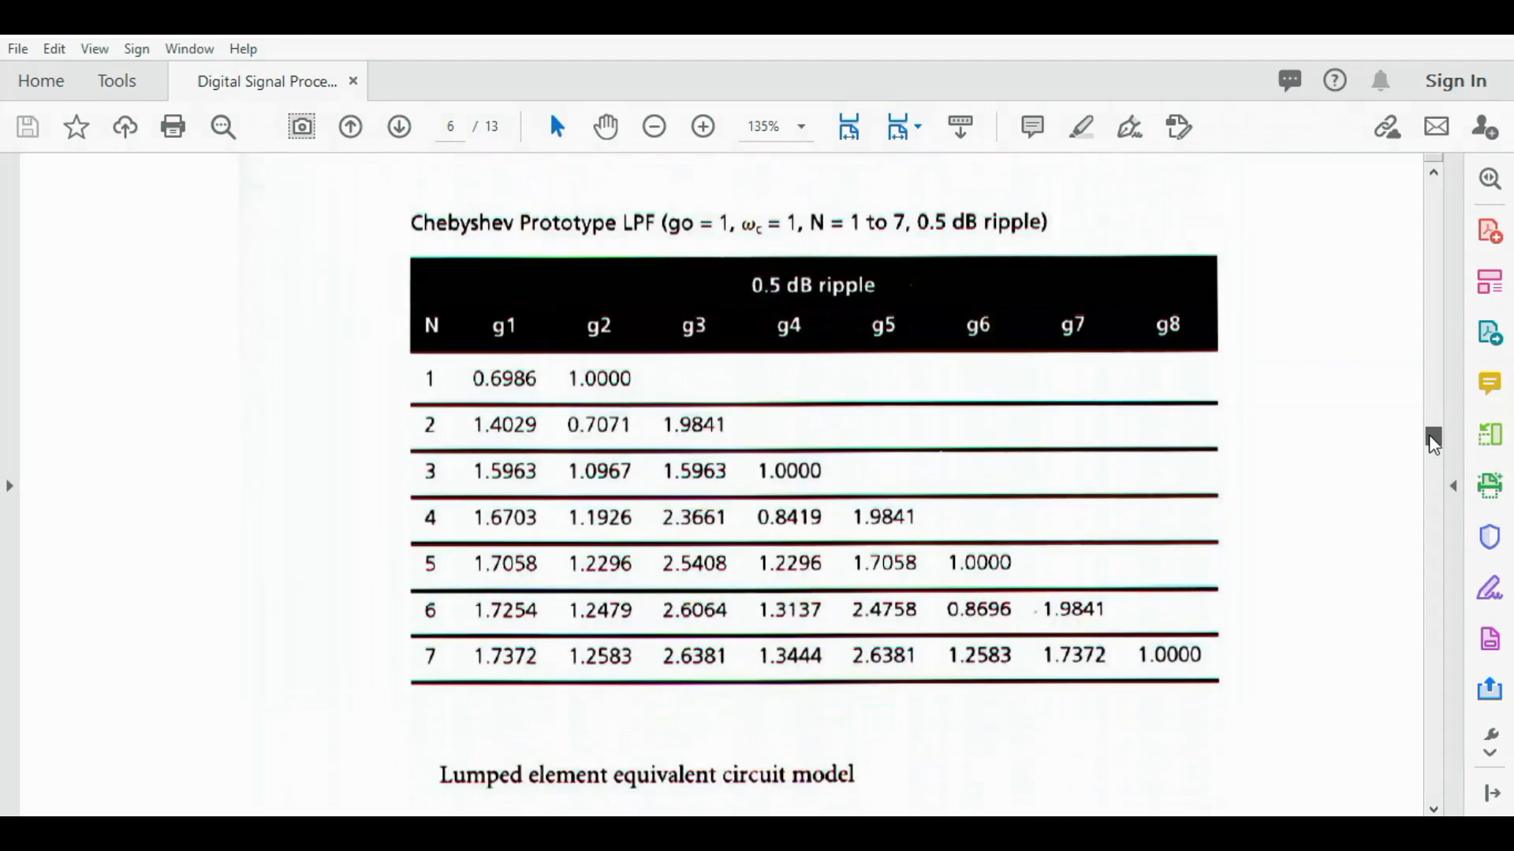
Switch back to Ansoft Designer, close the empty properties window and display the Circuit1 schematic
{"action": "left_click", "coordinate": [1392, 41]}
{"action": "left_click", "coordinate": [1245, 82]}
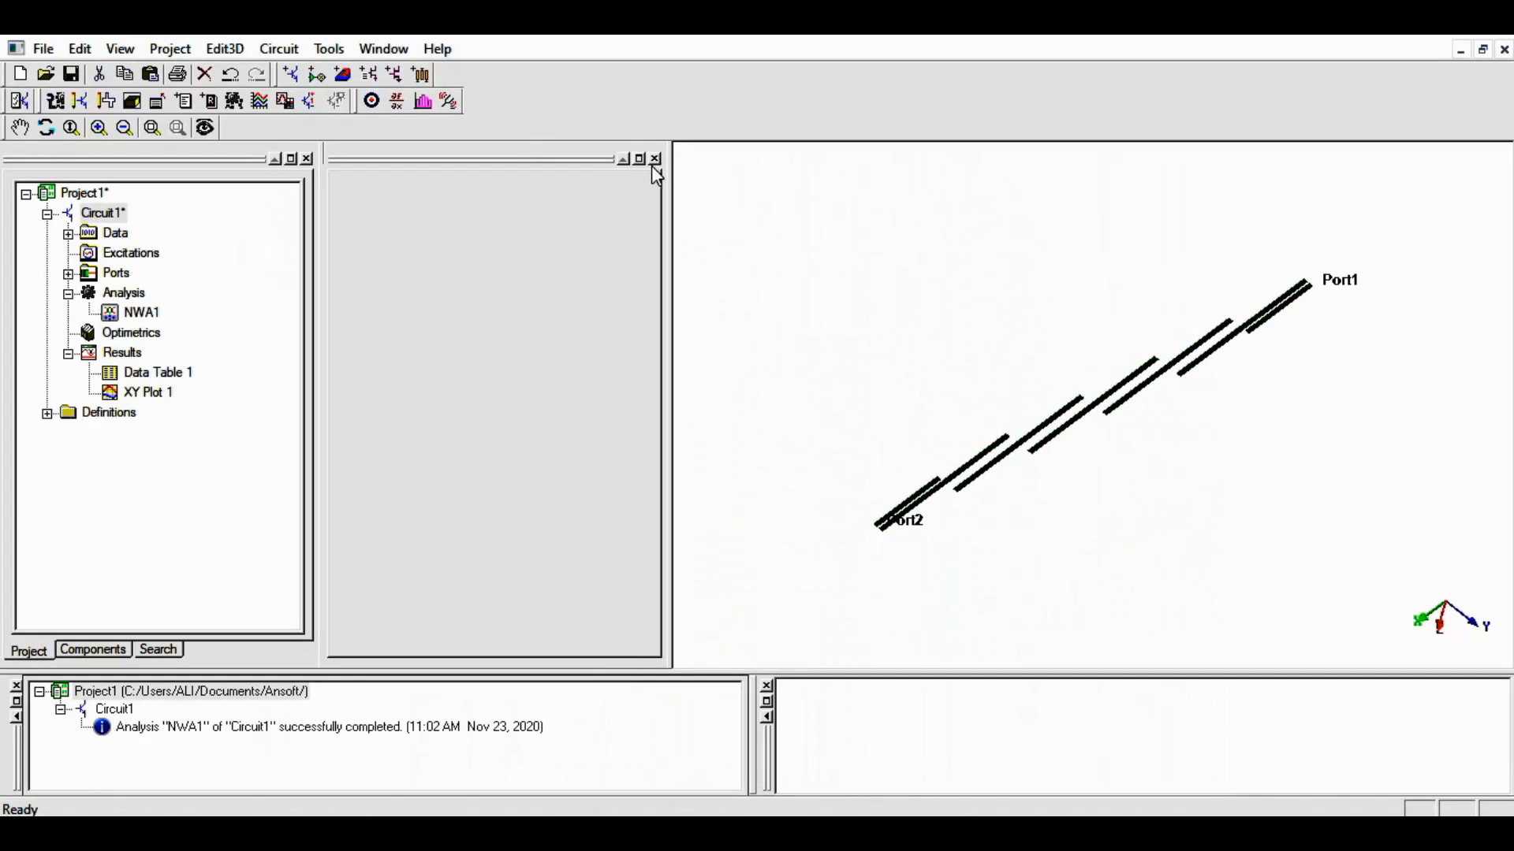
{"action": "left_click", "coordinate": [655, 160]}
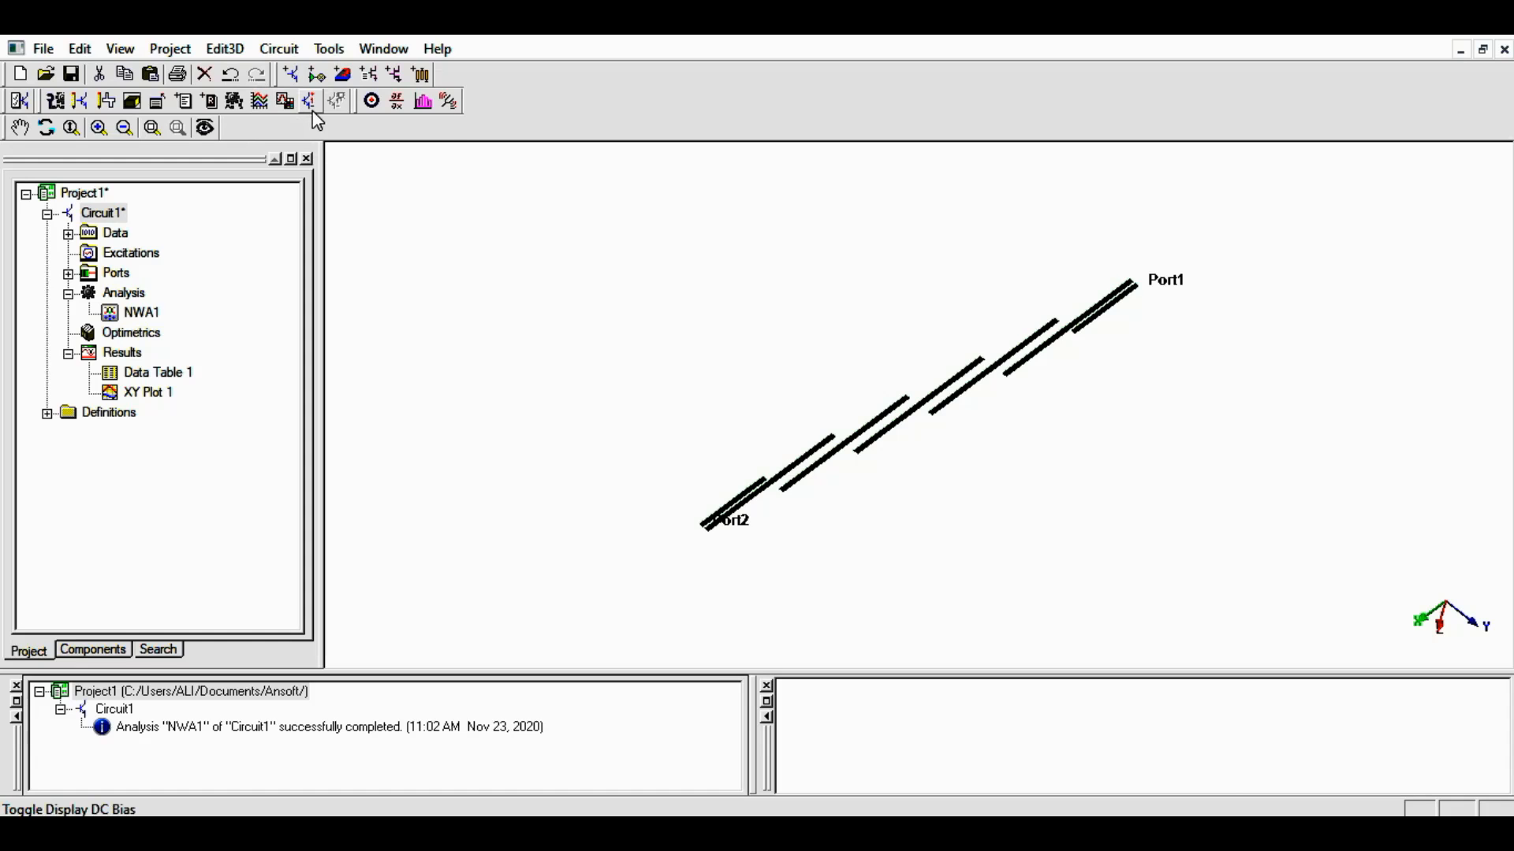
{"action": "left_click", "coordinate": [79, 109]}
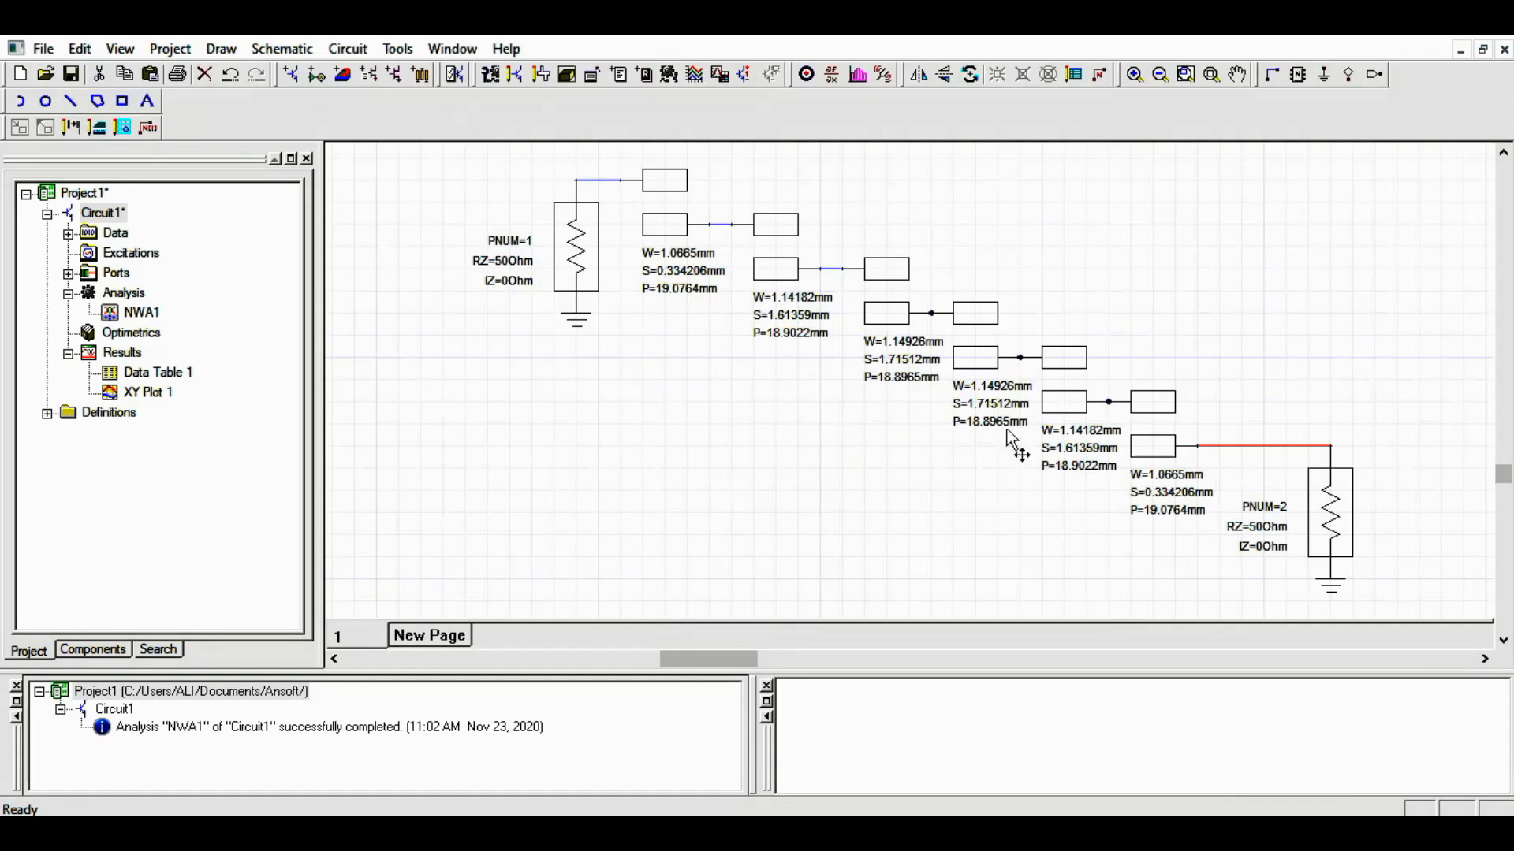